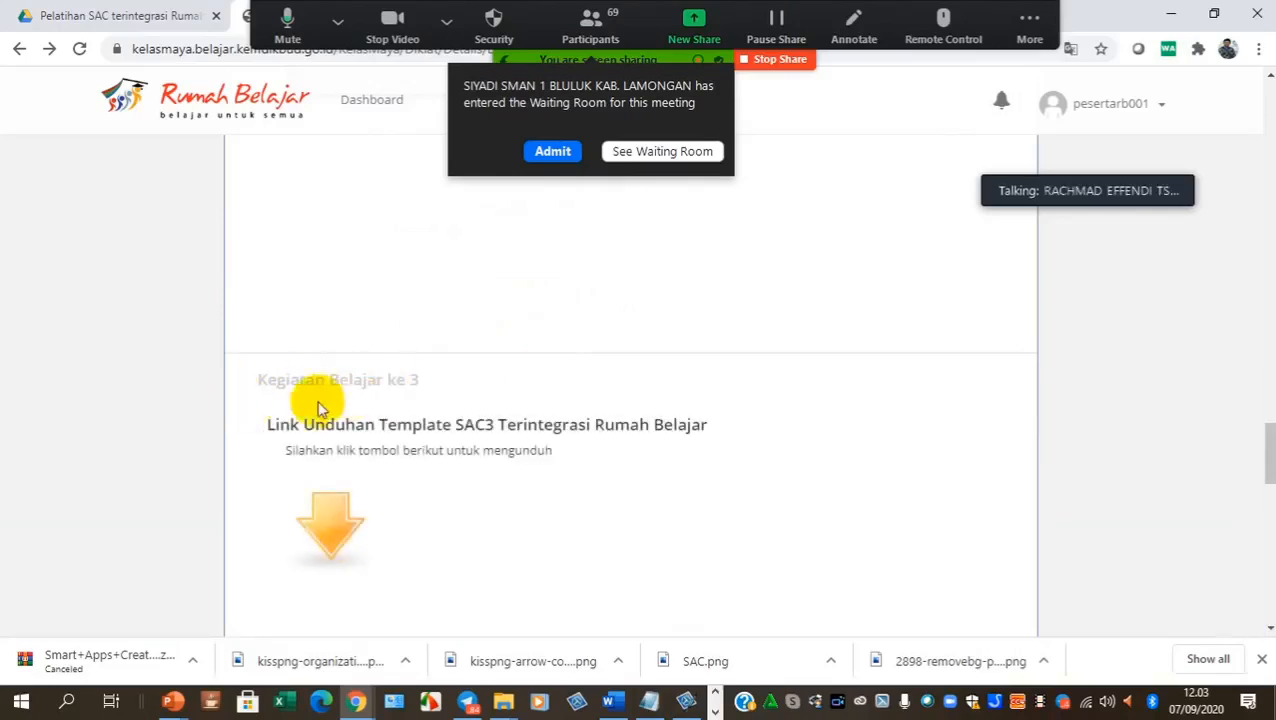
Step: Download template SAC RB.ahl from the Google Drive link under Kegiatan Belajar ke 3
scroll(365, 445, down, 2)
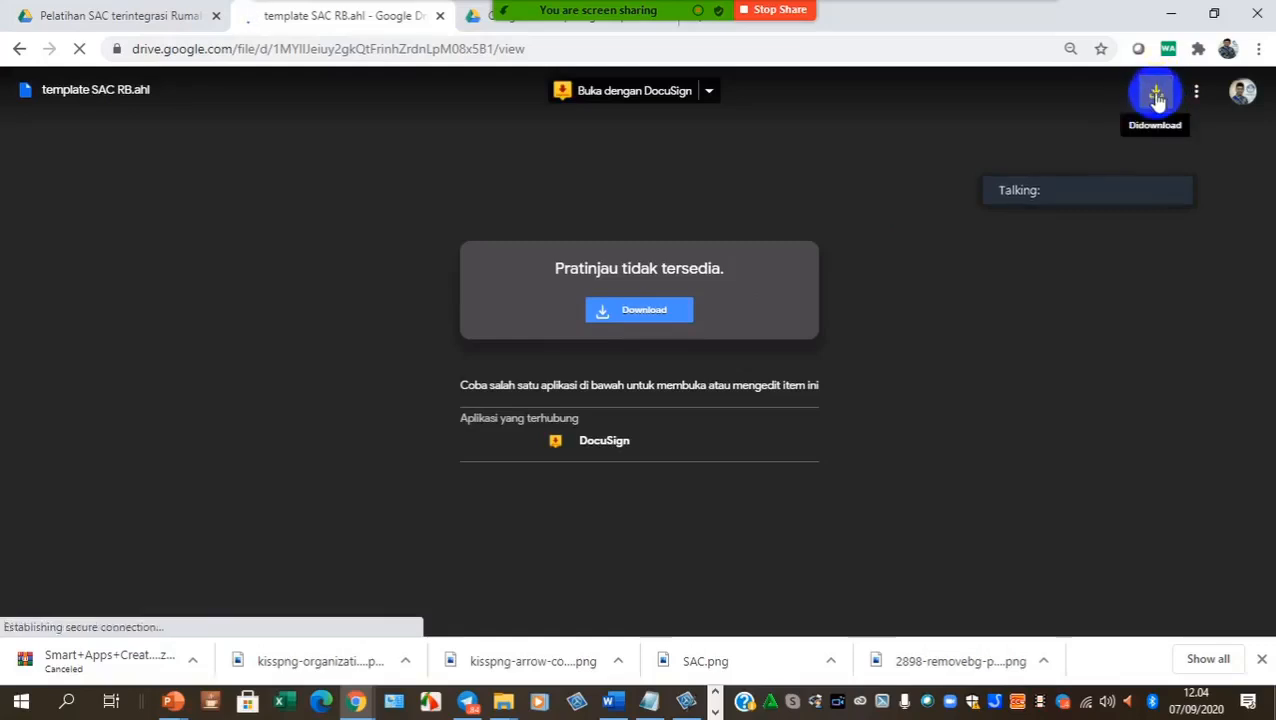
click(1159, 100)
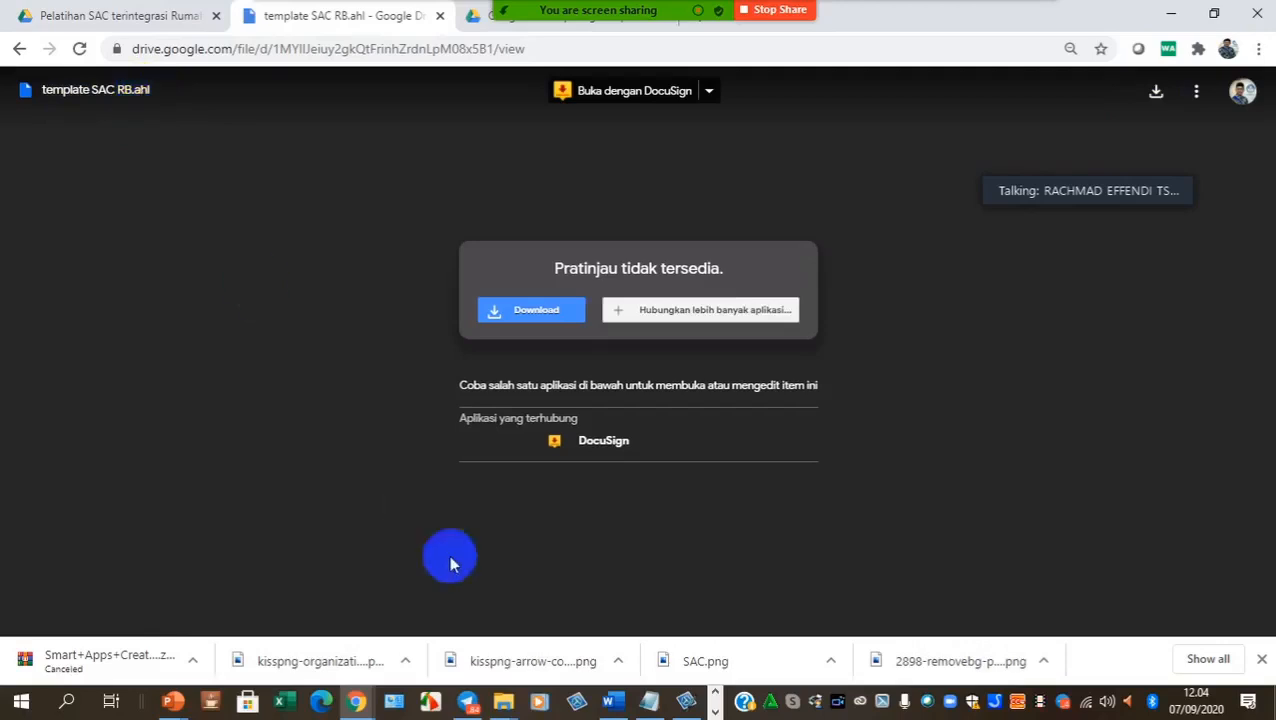
click(1155, 97)
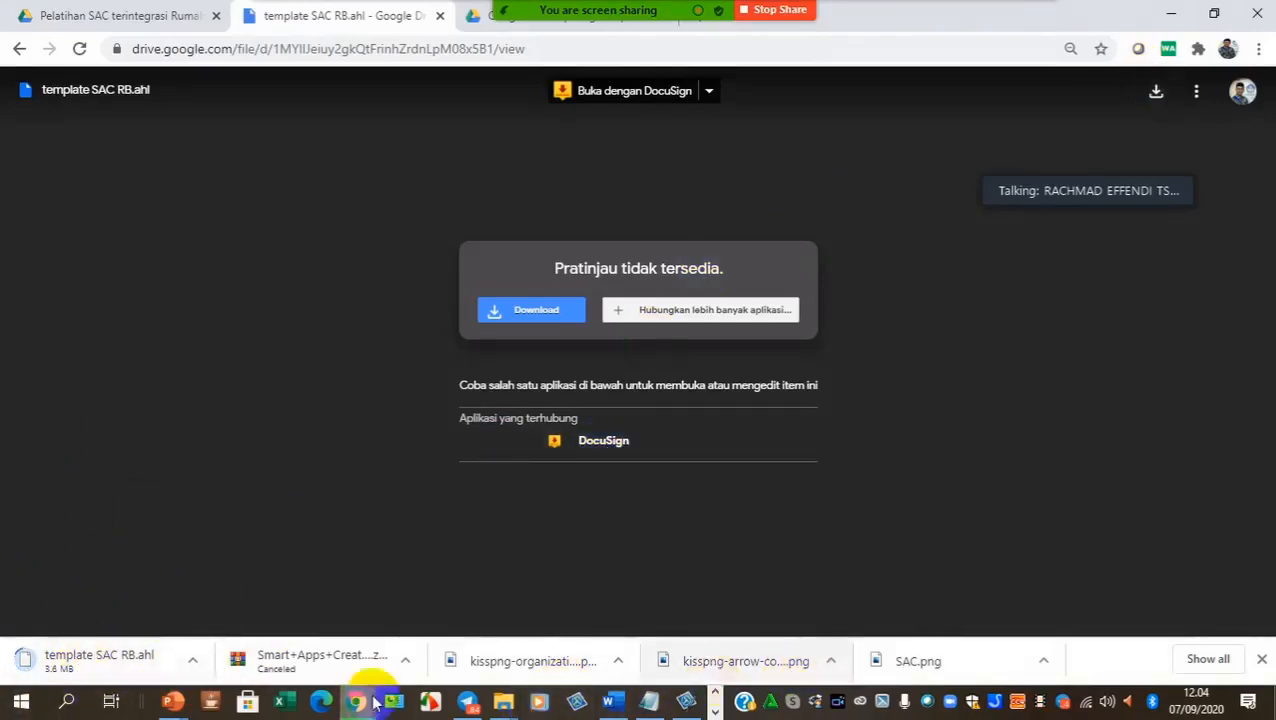
Step: Switch to Smart Apps Creator, start opening a local project file and go up to the SAC LPMP RB folder
click(715, 697)
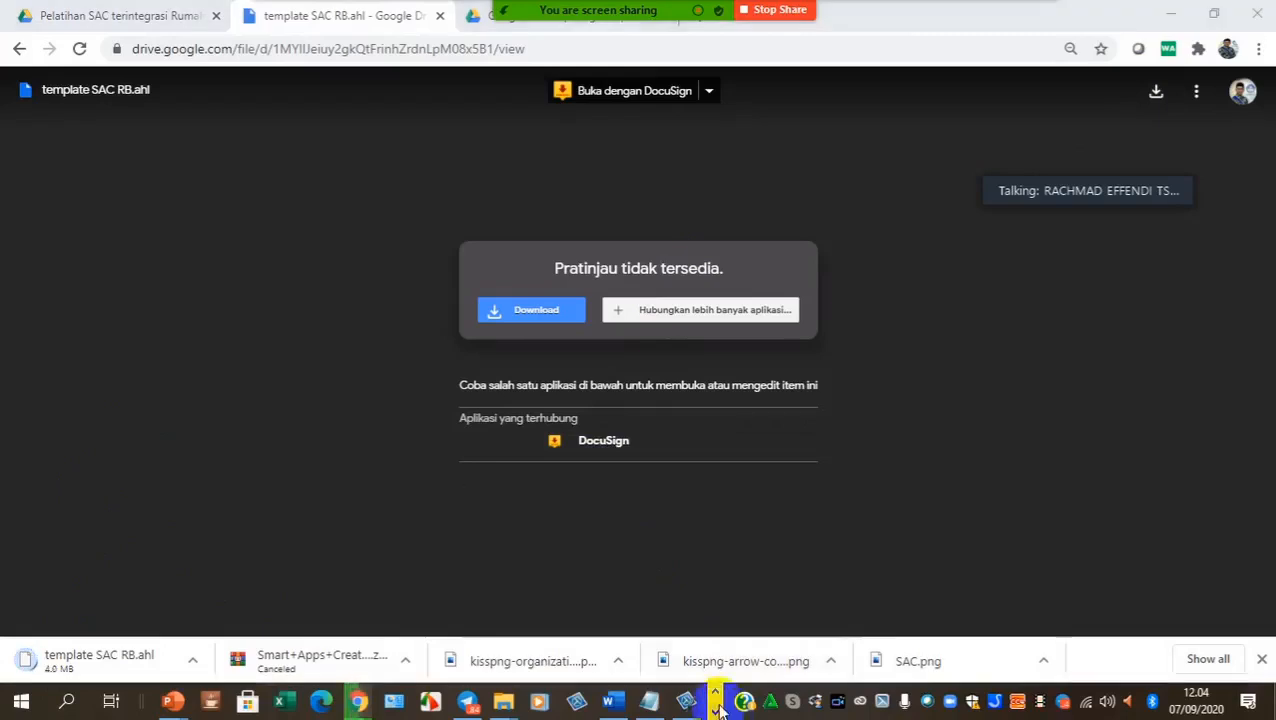
click(178, 701)
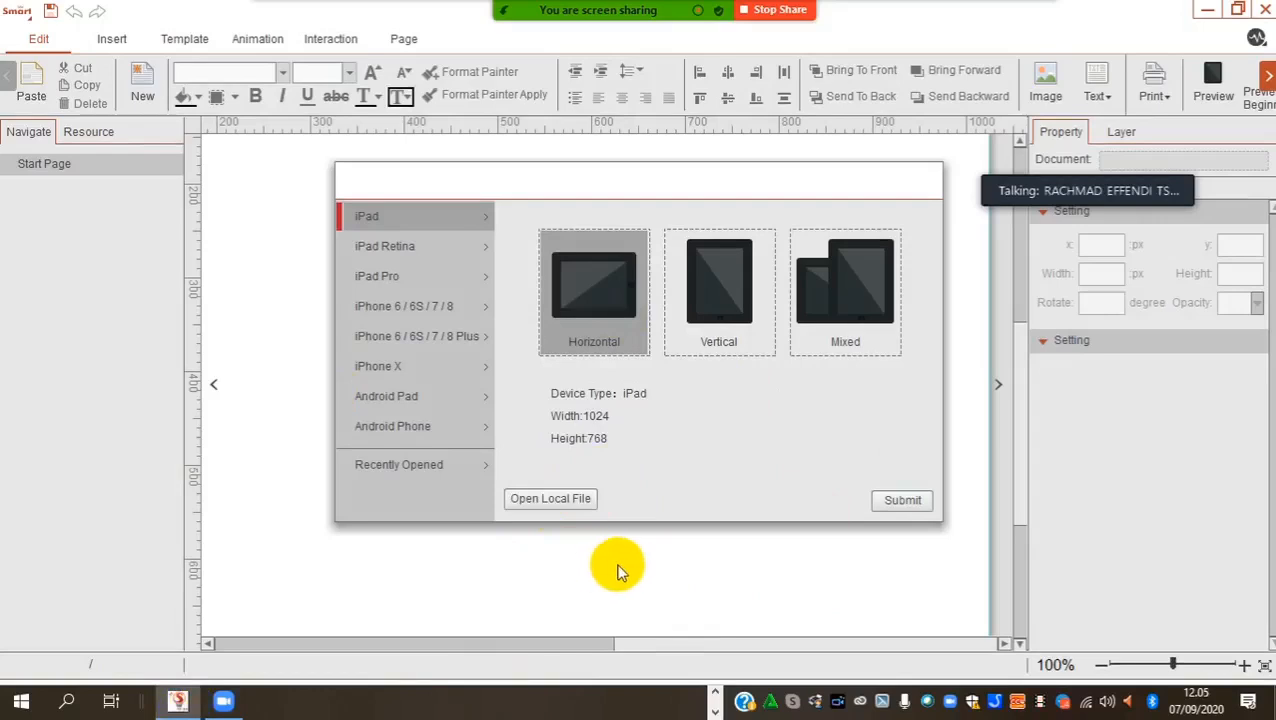
click(565, 315)
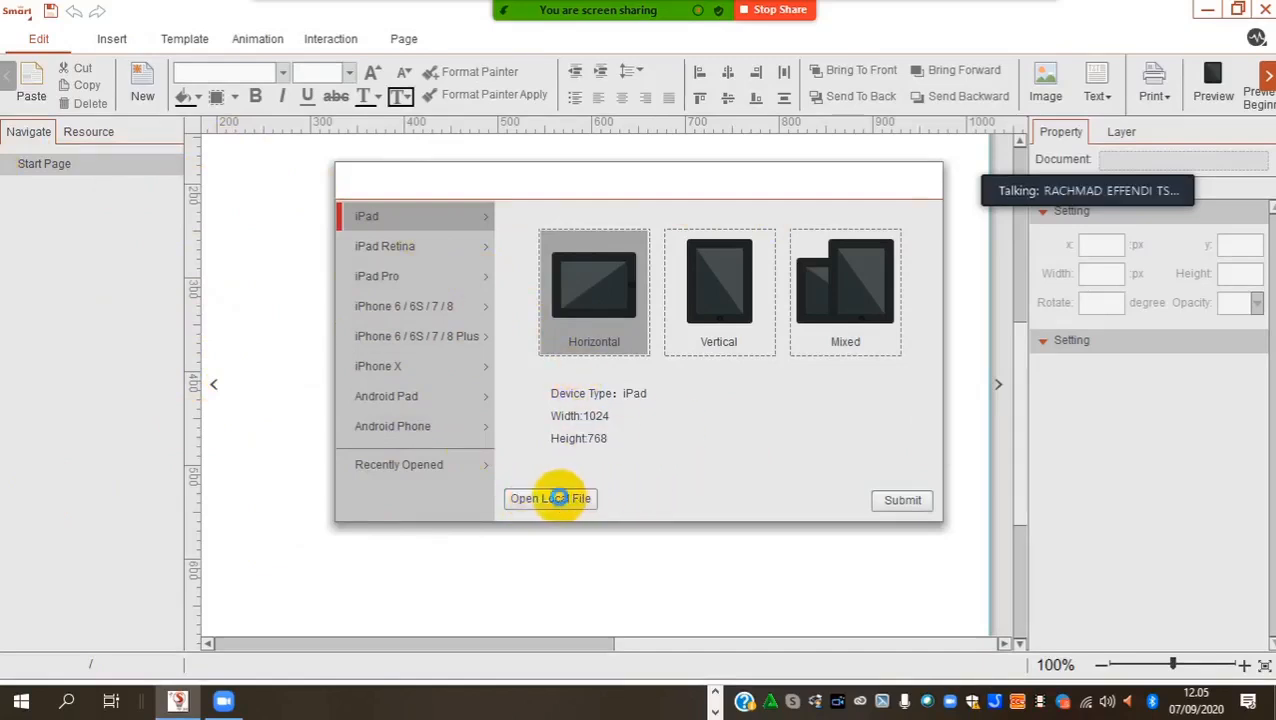
click(552, 502)
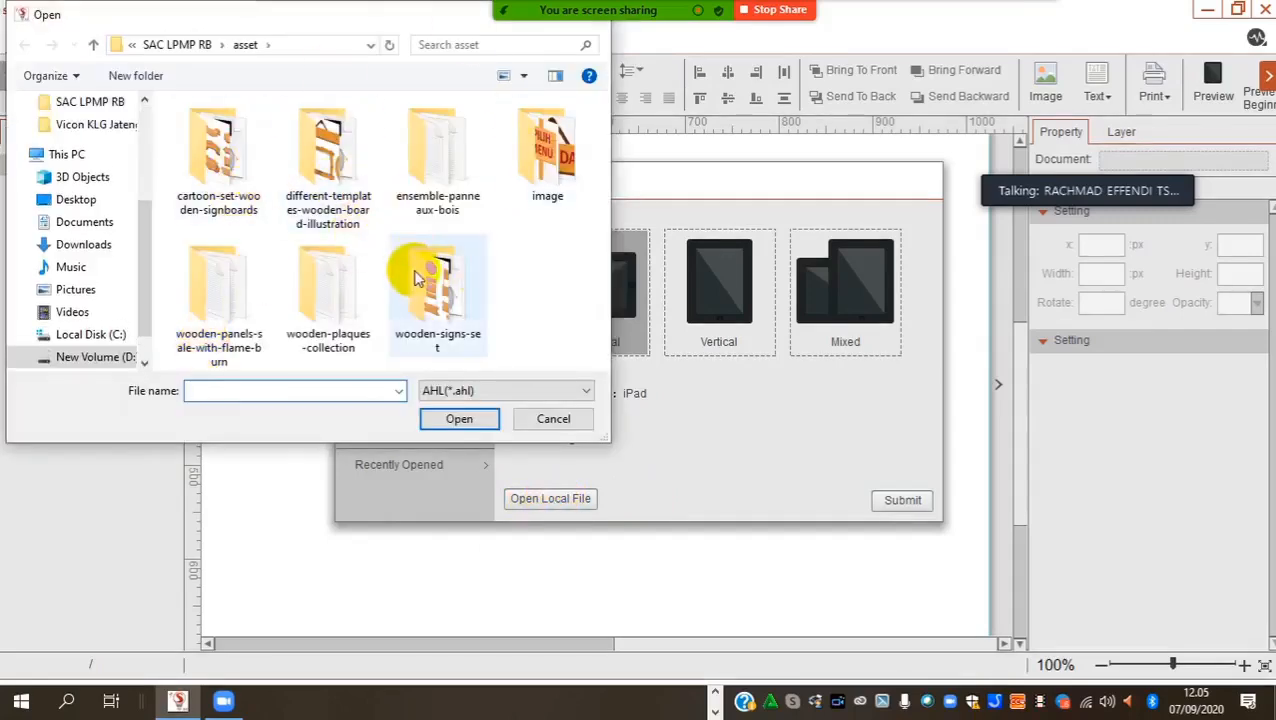
click(93, 45)
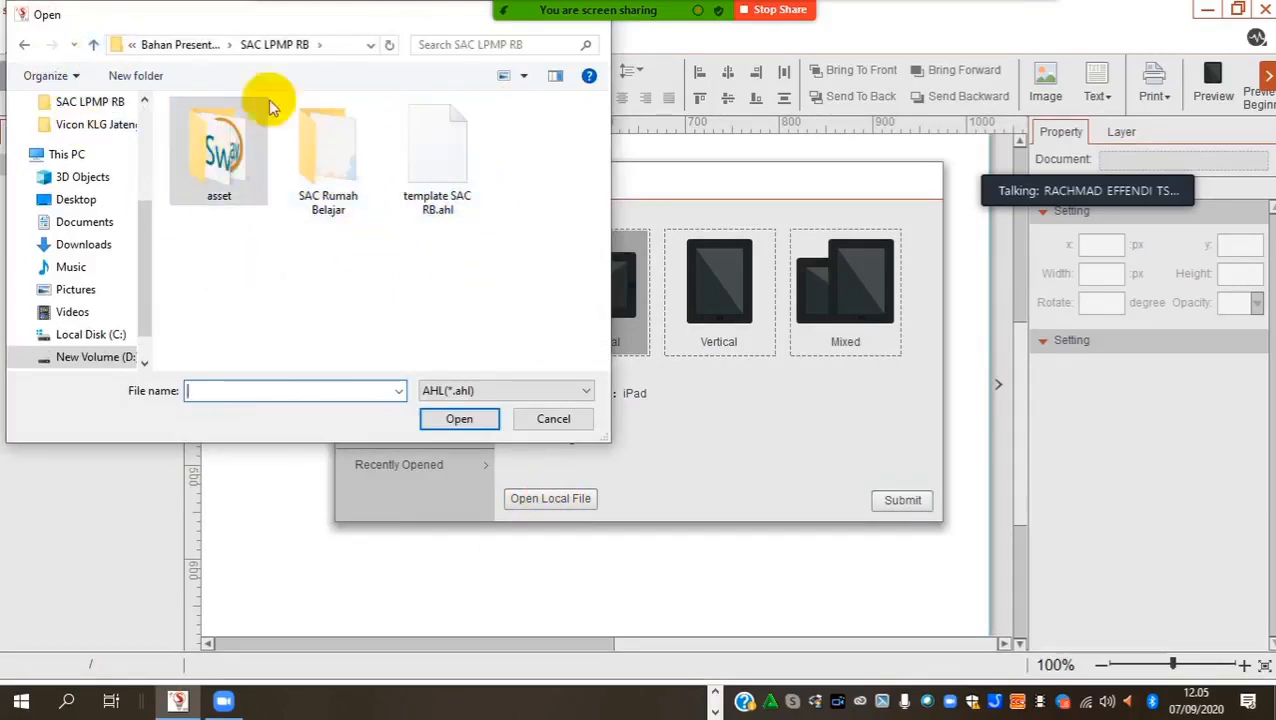
Step: Look through the Bahan Presentasi folder and the SAC LPMP RB and asset subfolders for the template file
click(93, 45)
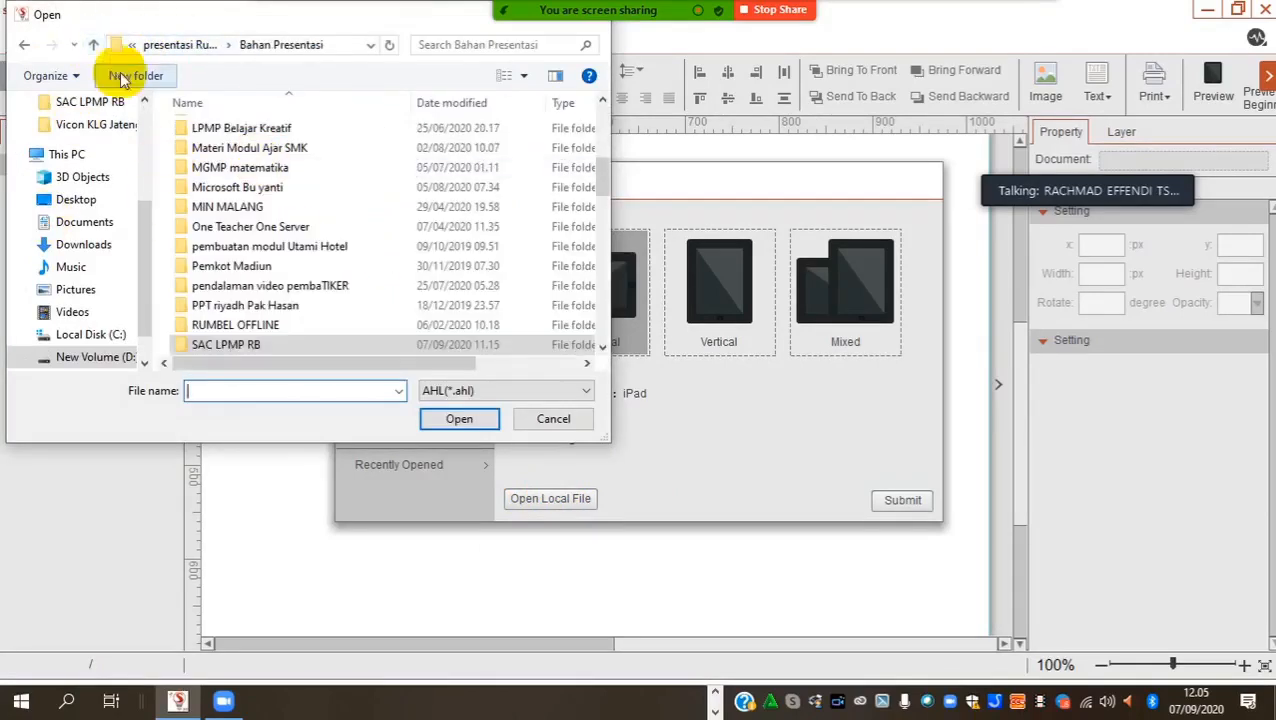
scroll(300, 225, up, 2)
scroll(280, 225, down, 12)
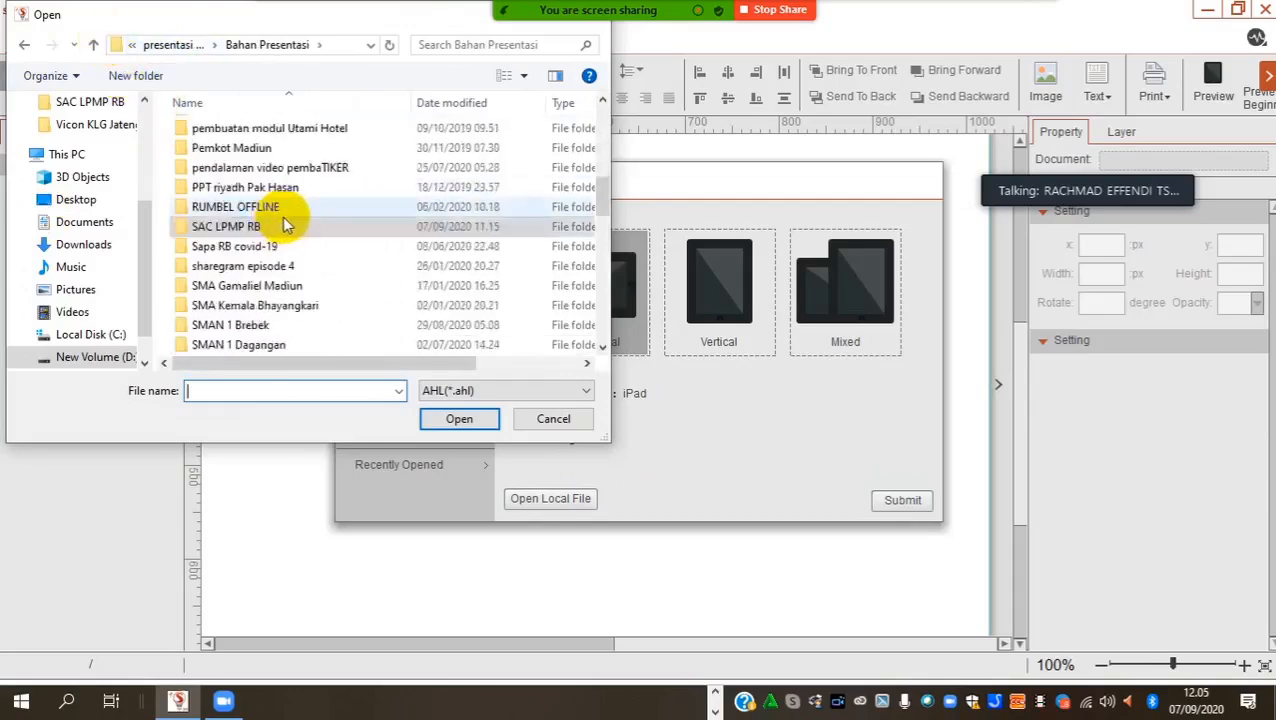
scroll(275, 250, down, 4)
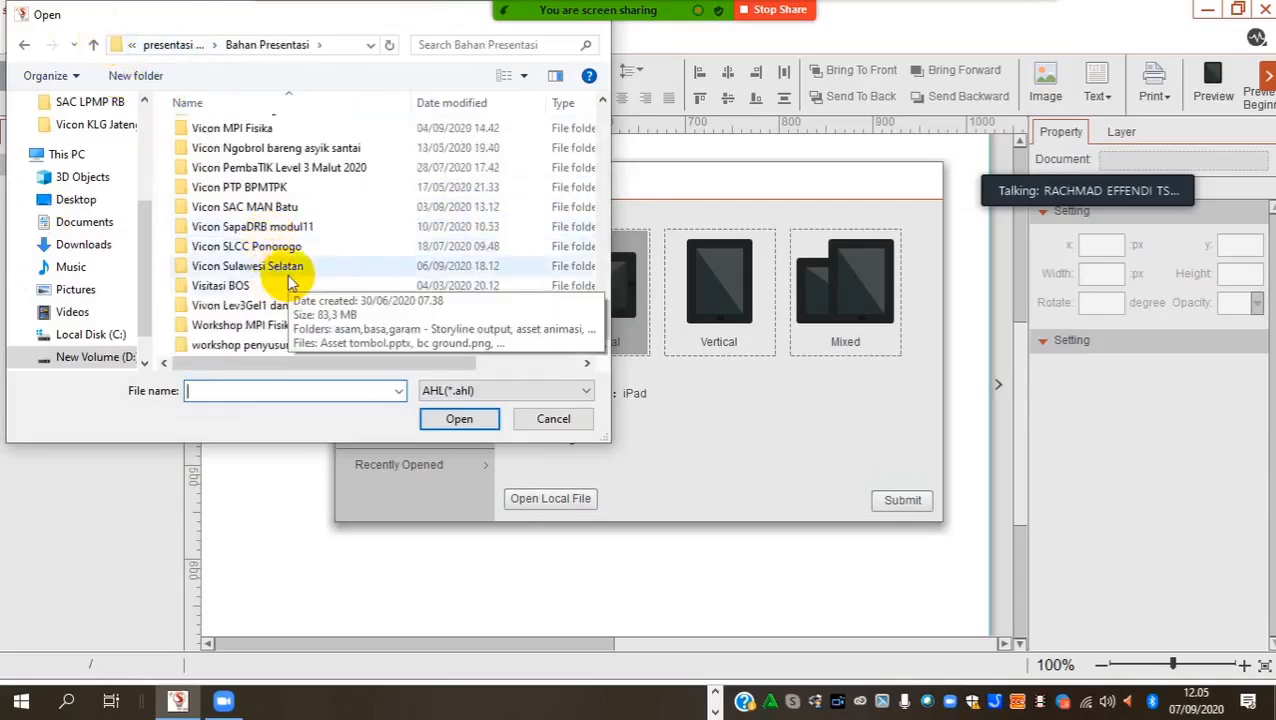
scroll(290, 270, up, 10)
scroll(313, 262, up, 10)
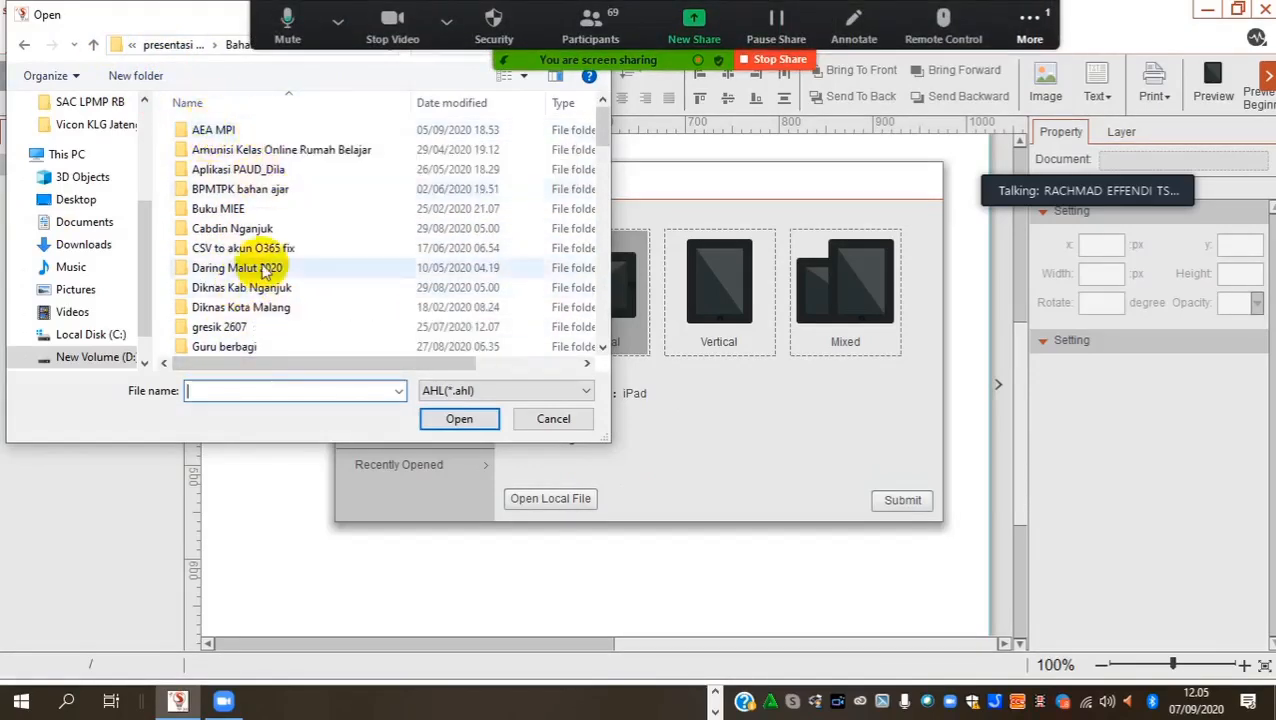
scroll(275, 300, down, 4)
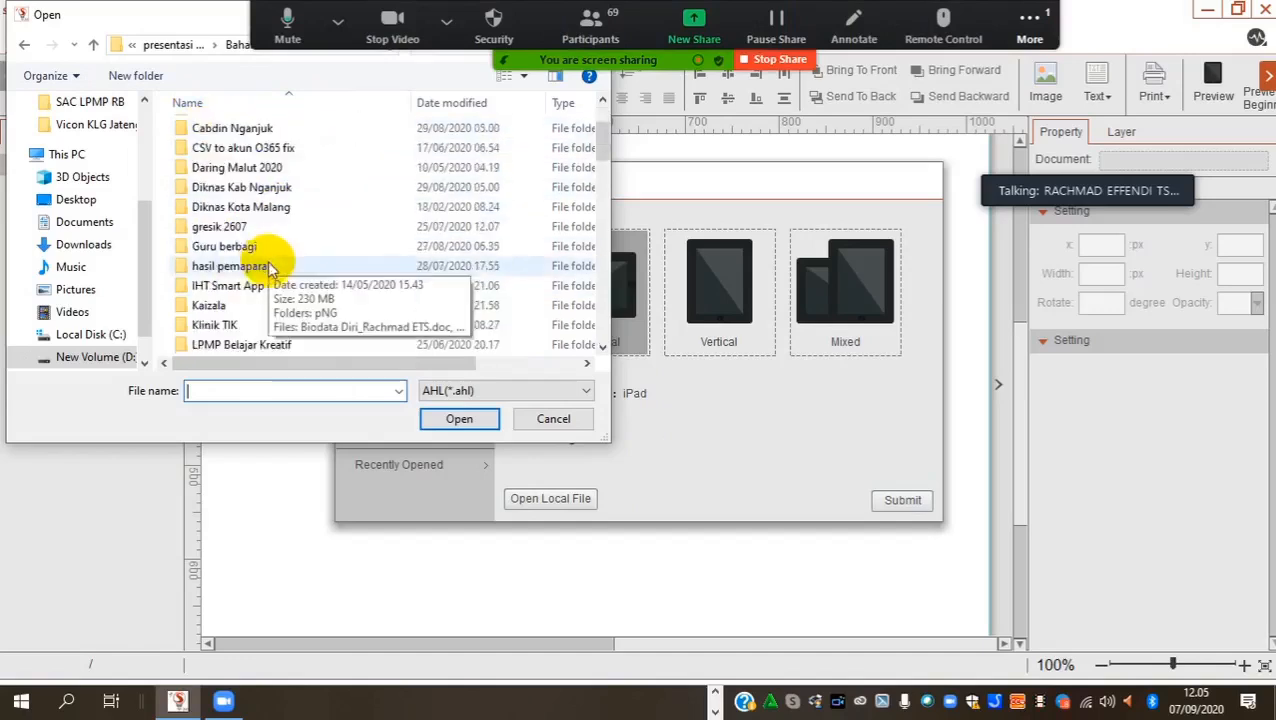
scroll(298, 318, down, 3)
click(240, 265)
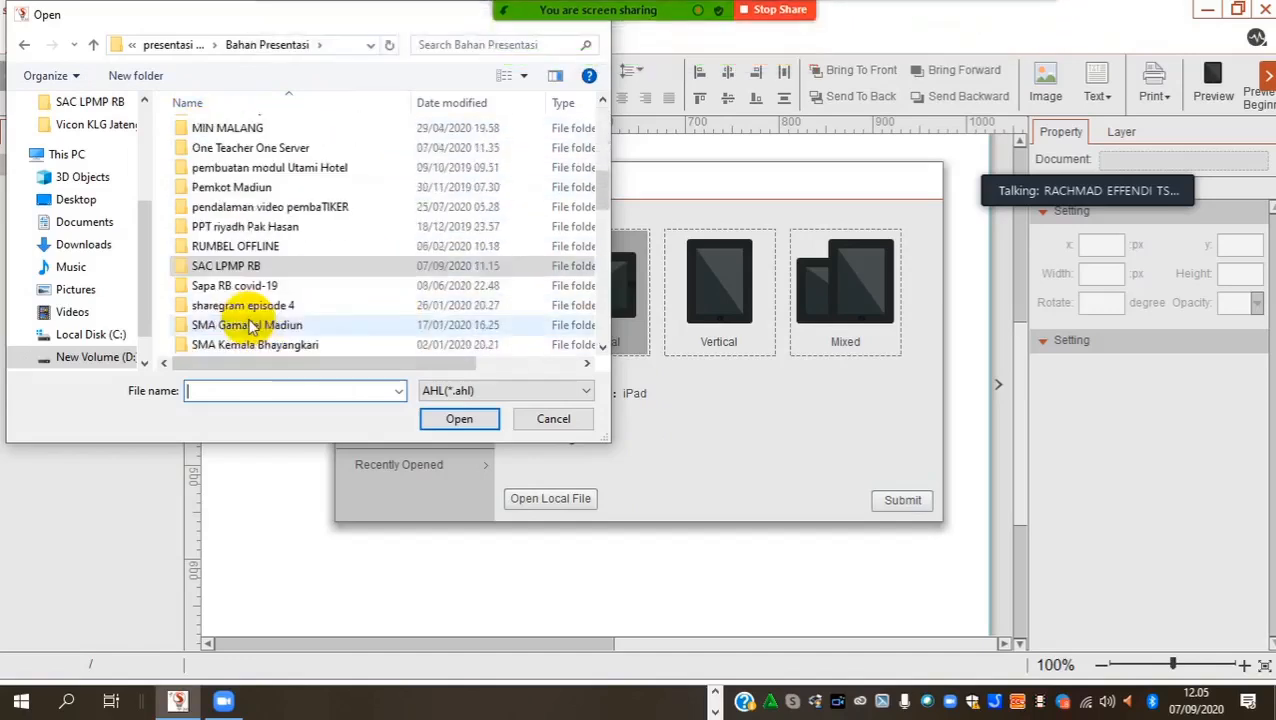
double_click(243, 268)
double_click(226, 172)
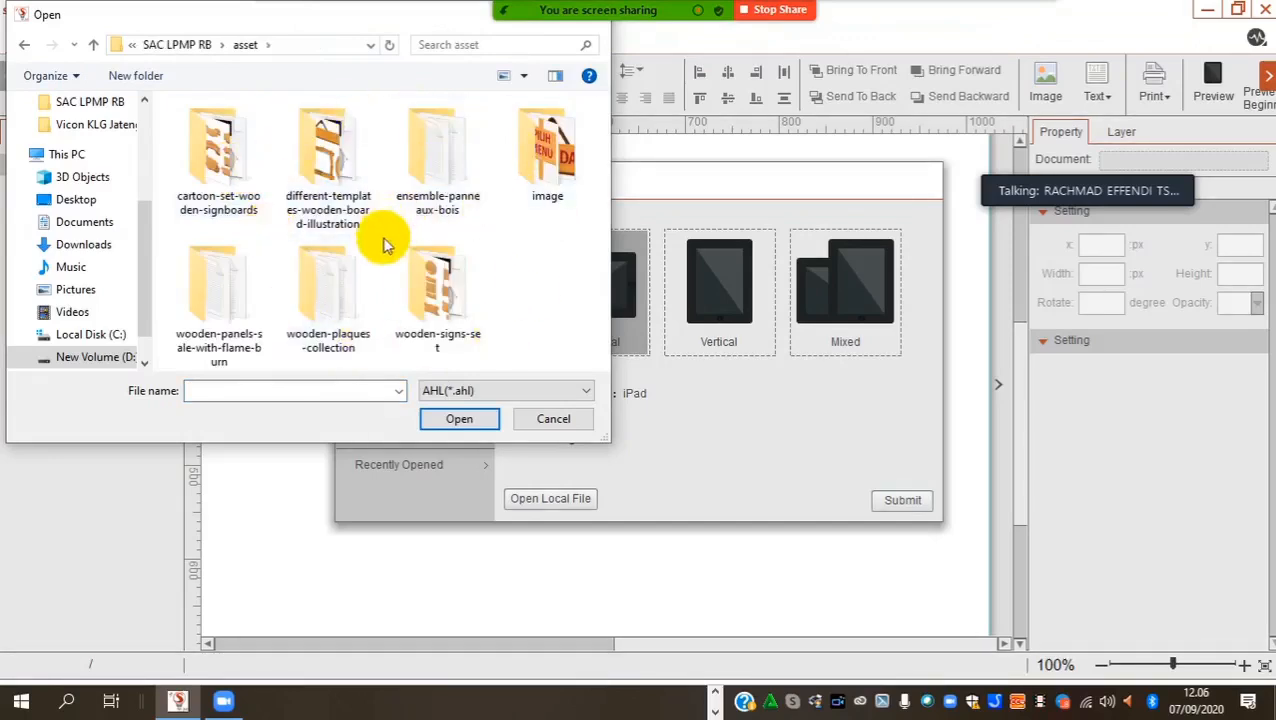
Step: Return from the asset folder to SAC LPMP RB and open template SAC RB.ahl
click(95, 45)
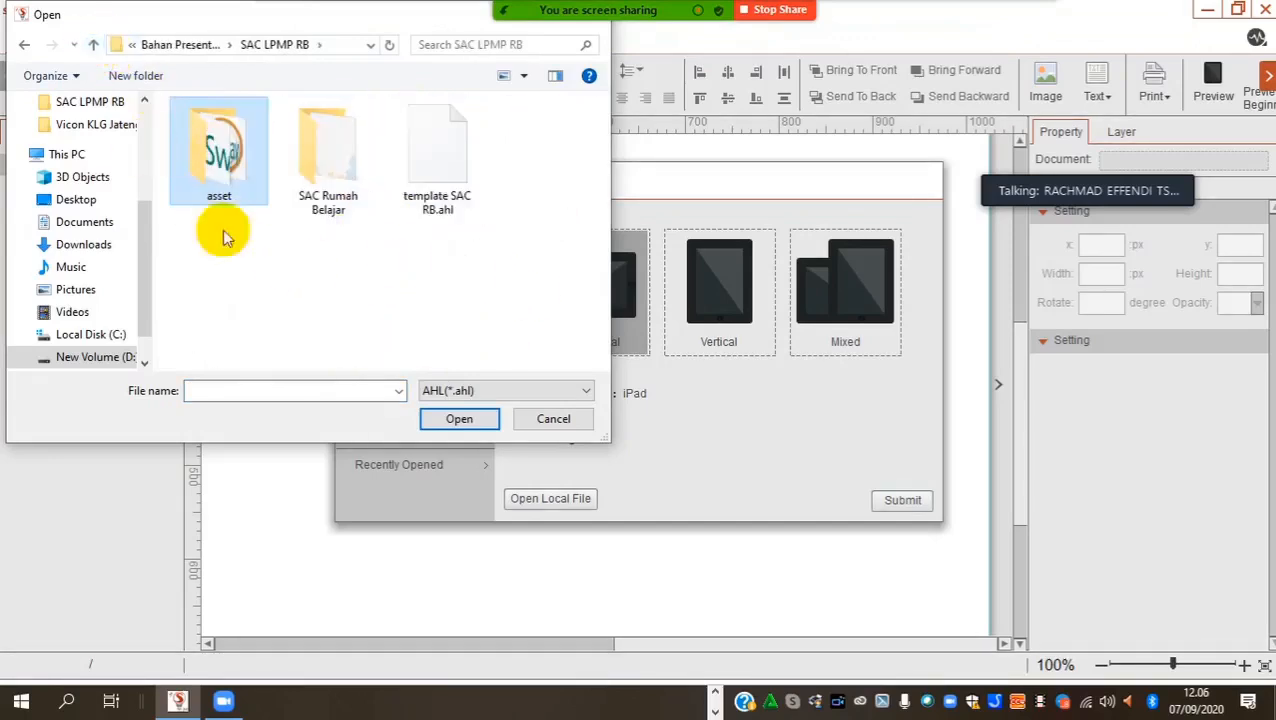
click(445, 170)
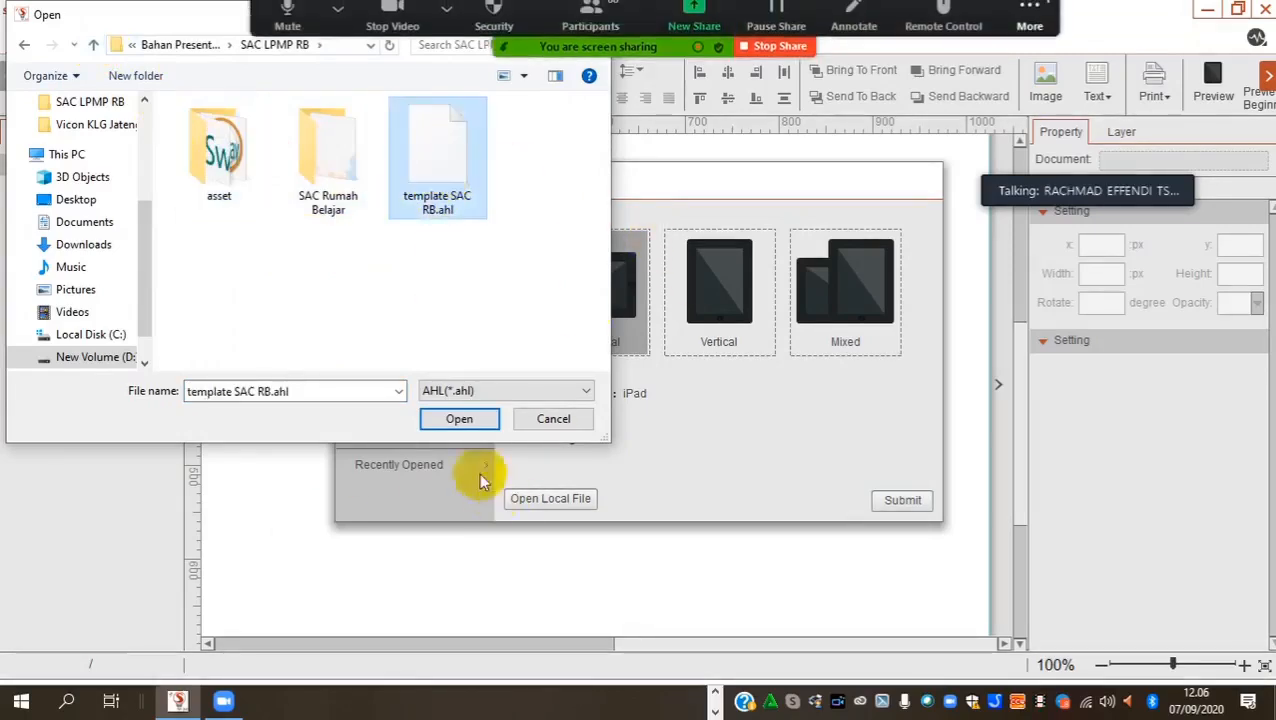
click(455, 420)
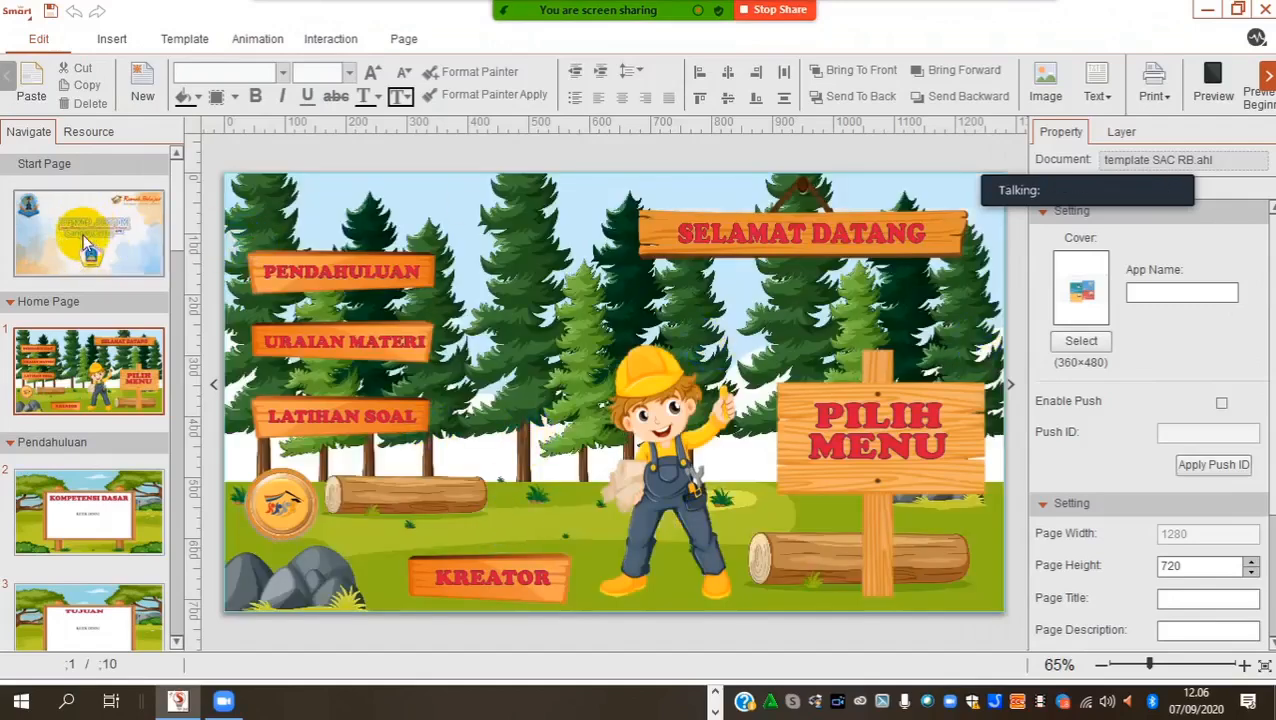
Step: Review the template's pages from the Start Page and Home Page through the Pendahuluan and Uraian Materi sections
click(85, 243)
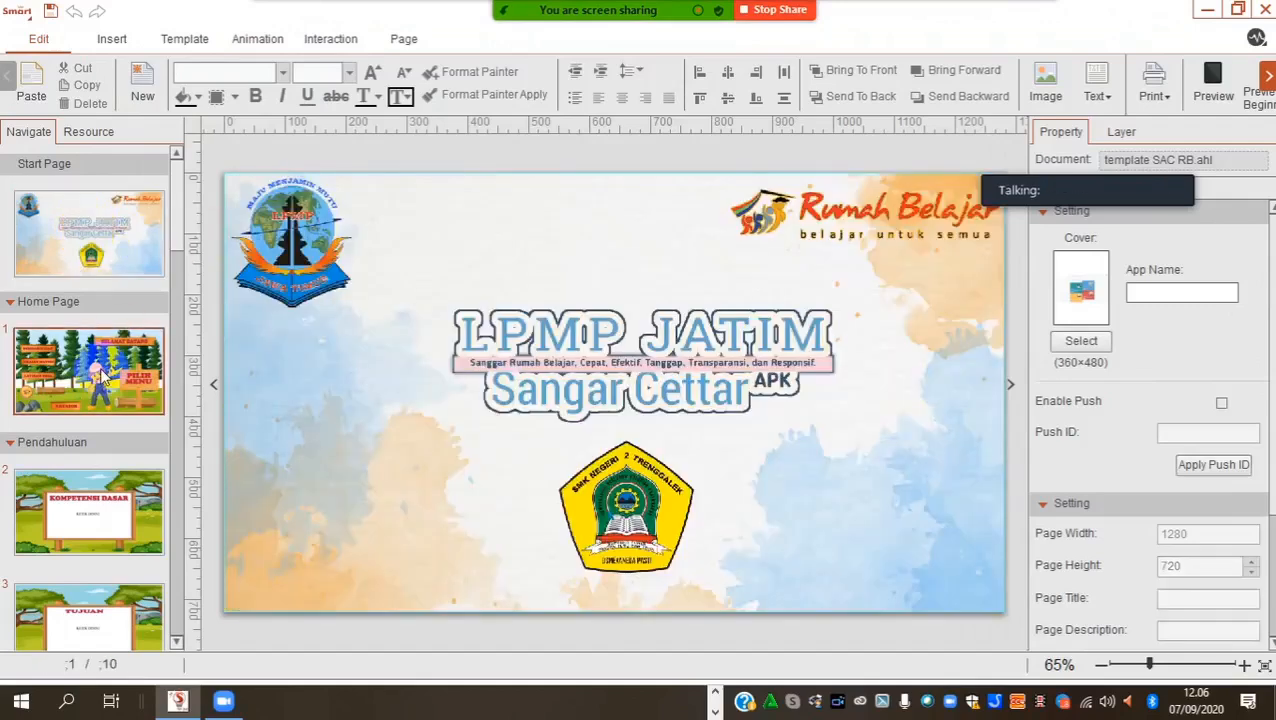
click(100, 372)
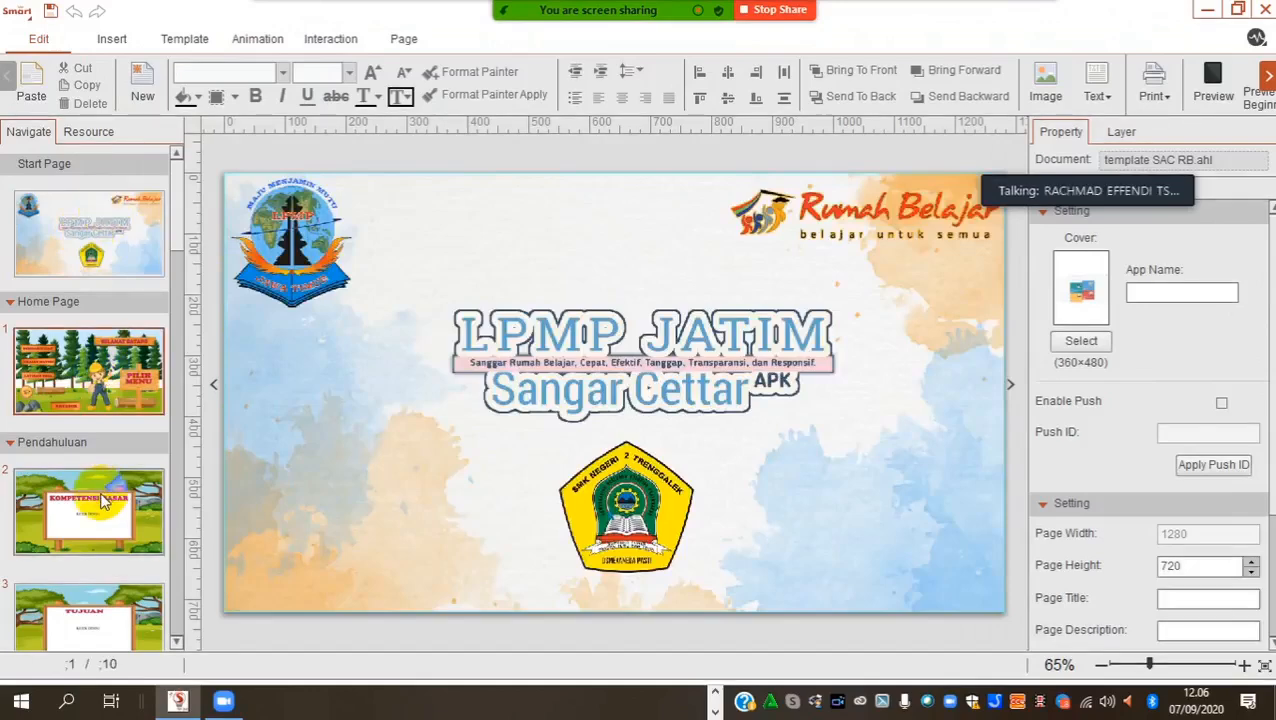
click(104, 508)
scroll(115, 396, down, 1)
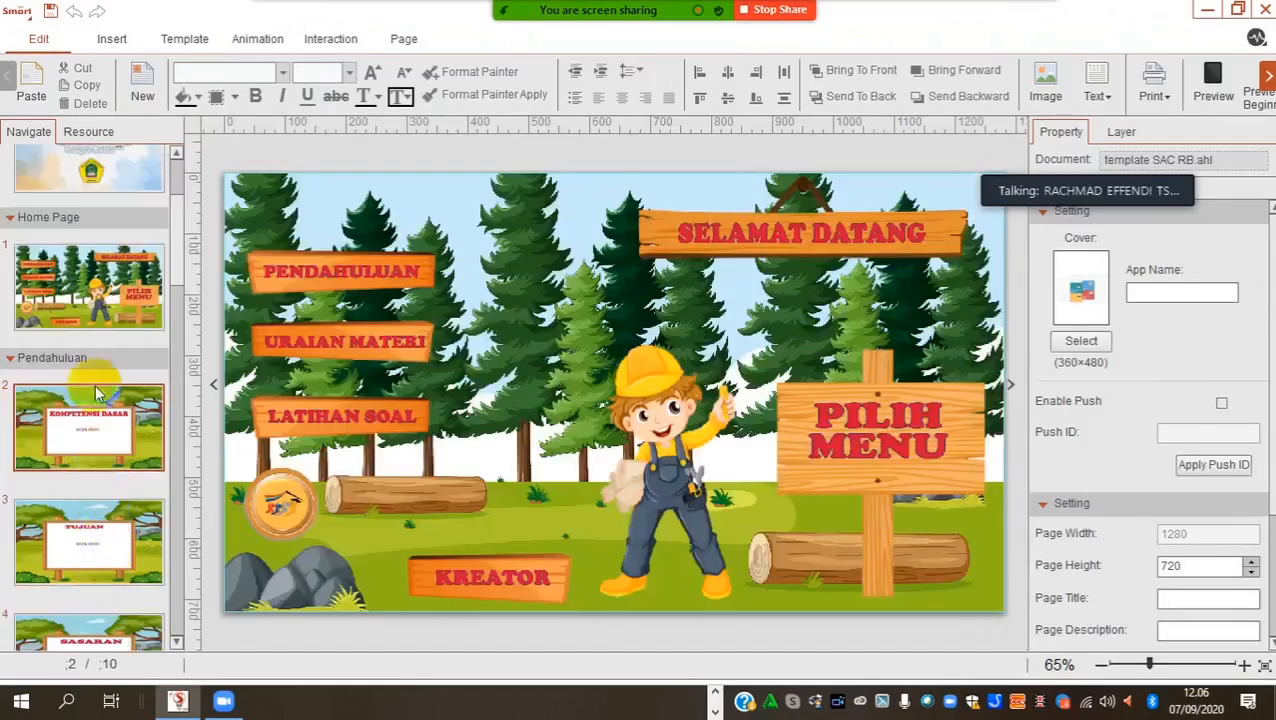
click(95, 533)
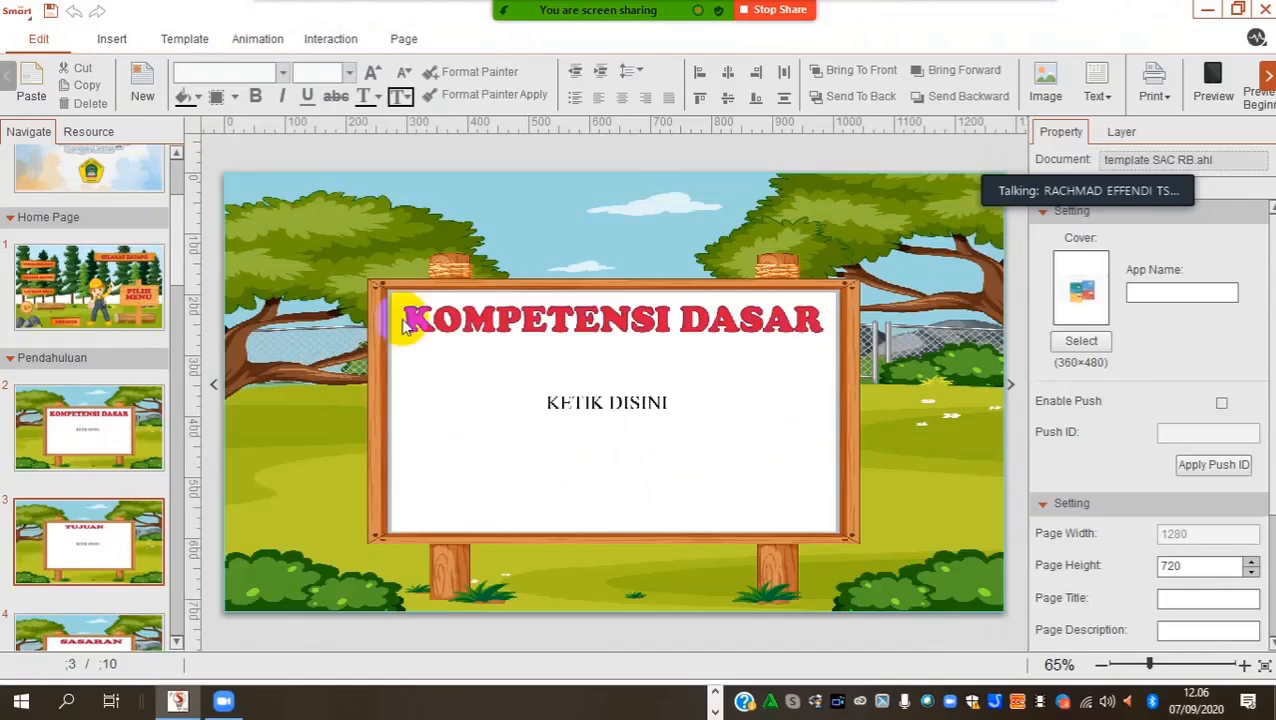
scroll(104, 445, down, 5)
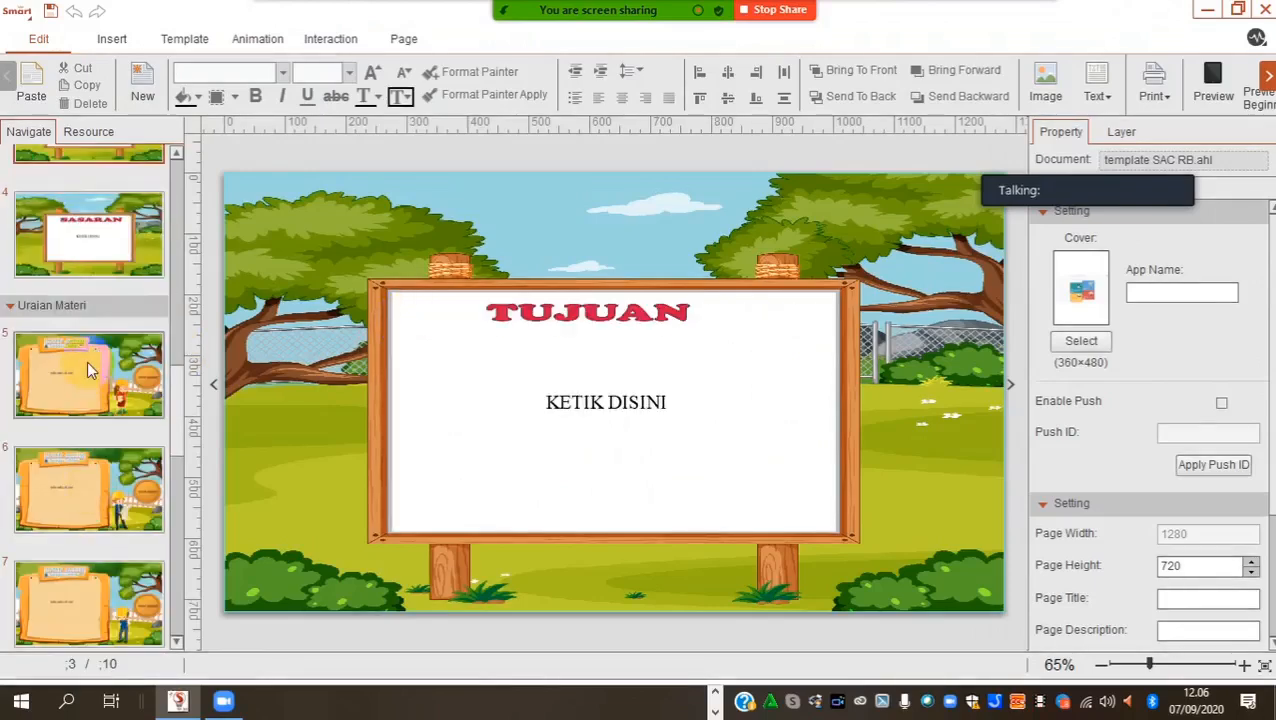
click(104, 472)
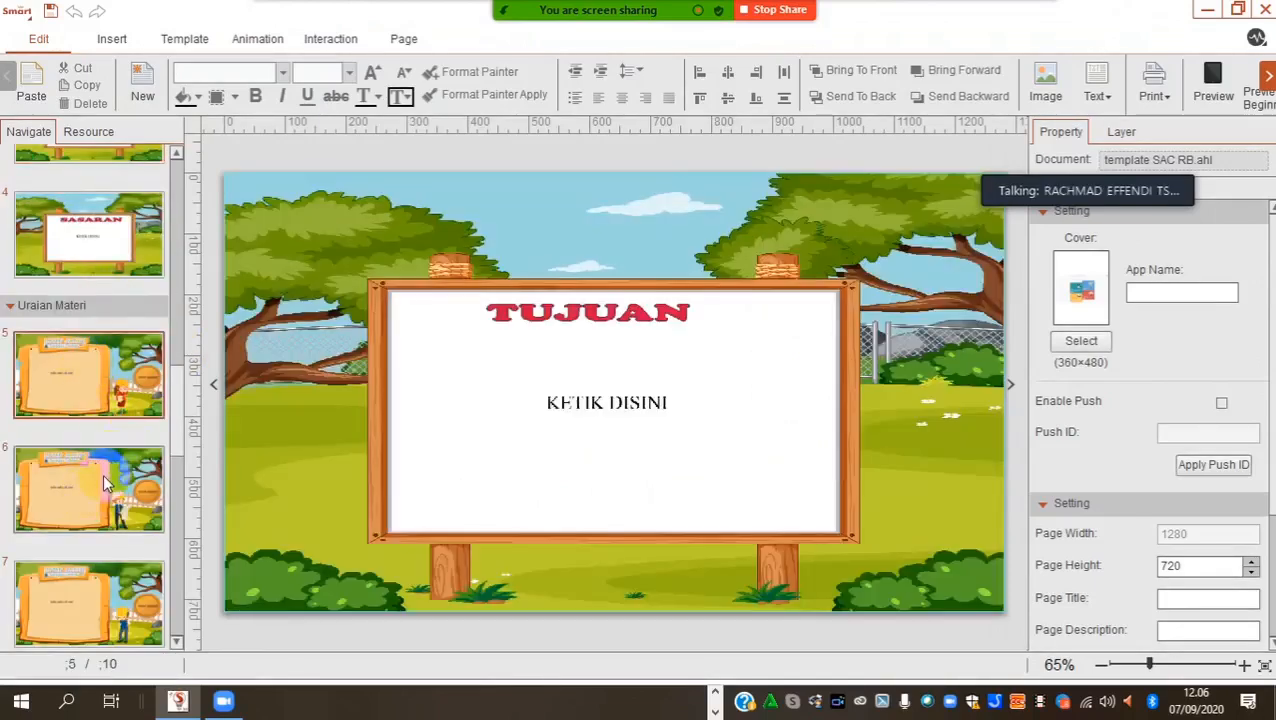
scroll(105, 520, down, 2)
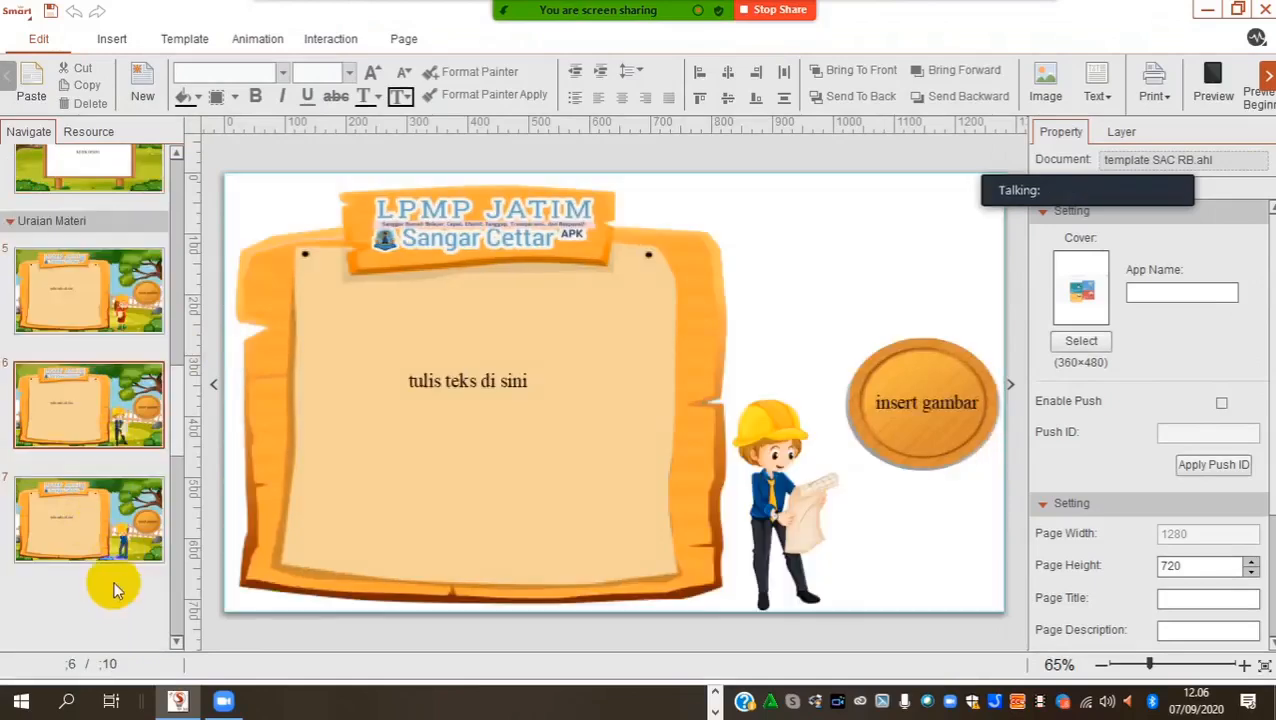
click(108, 515)
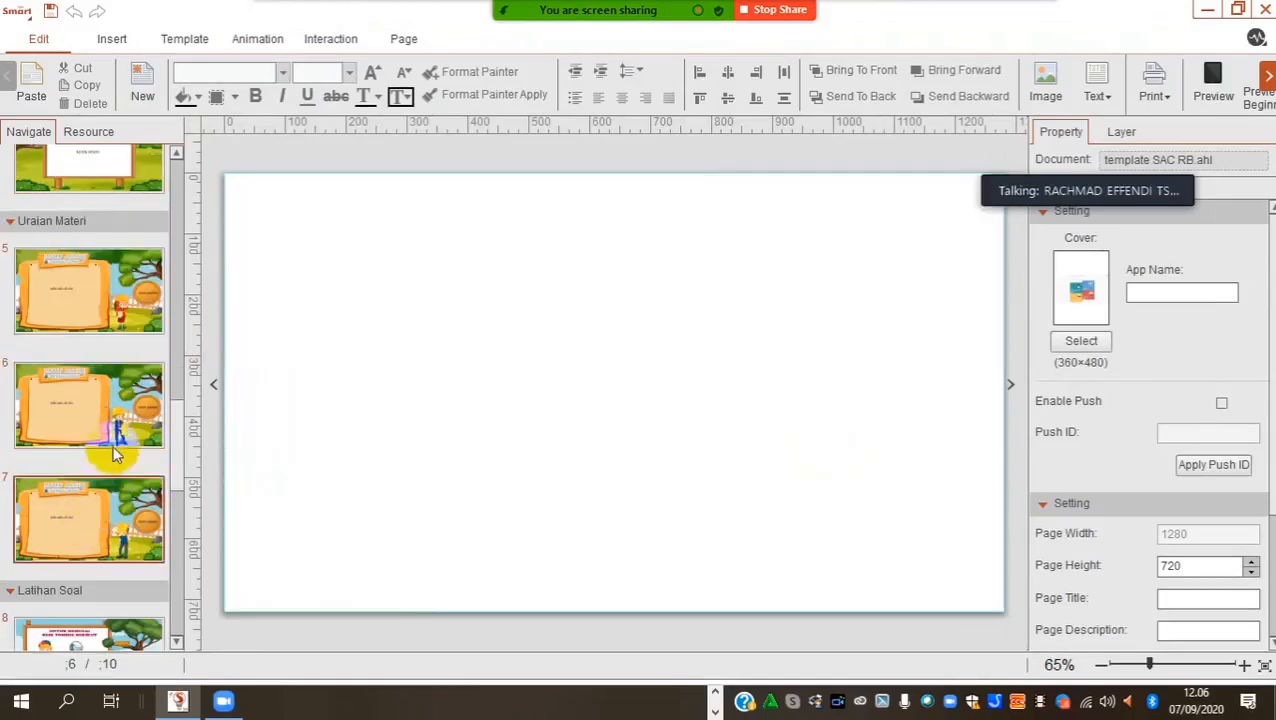
Step: Collapse the Home Page, Pendahuluan, Uraian Materi, Latihan Soal, Kreator and website Rumah Belajar sections in the page list
scroll(114, 441, up, 6)
scroll(128, 247, up, 3)
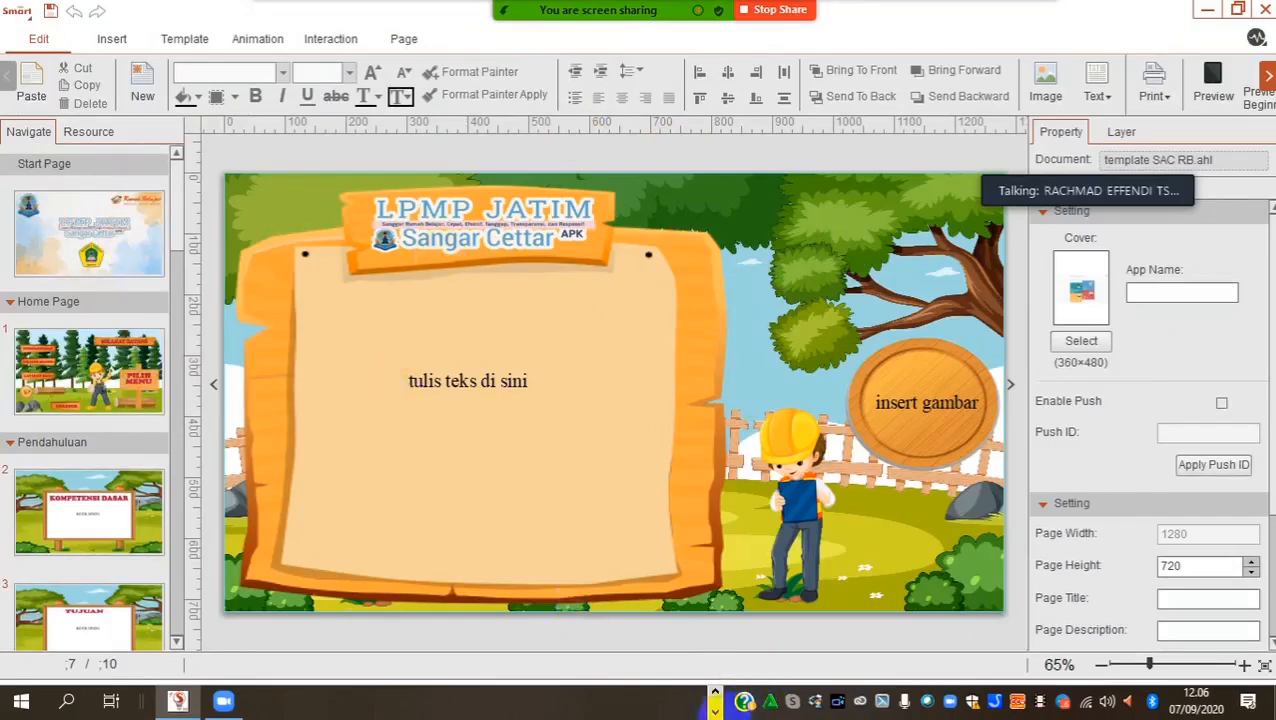
click(9, 304)
click(13, 334)
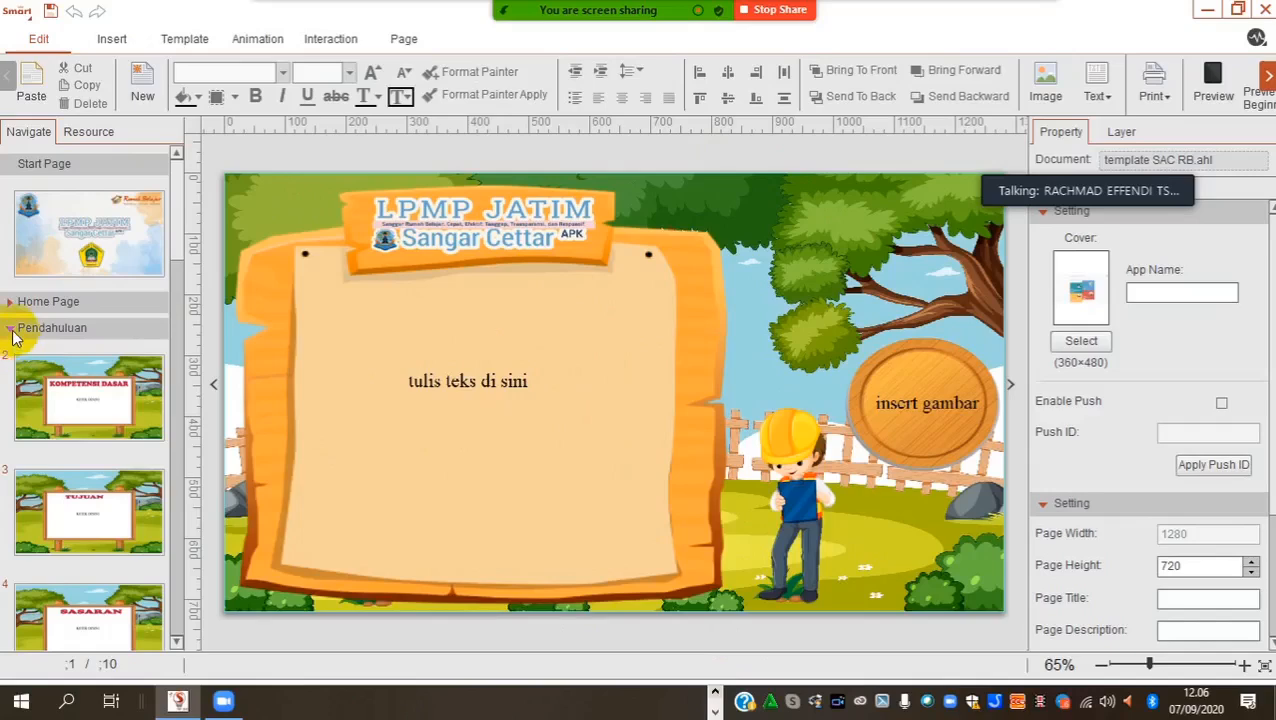
click(11, 330)
click(10, 358)
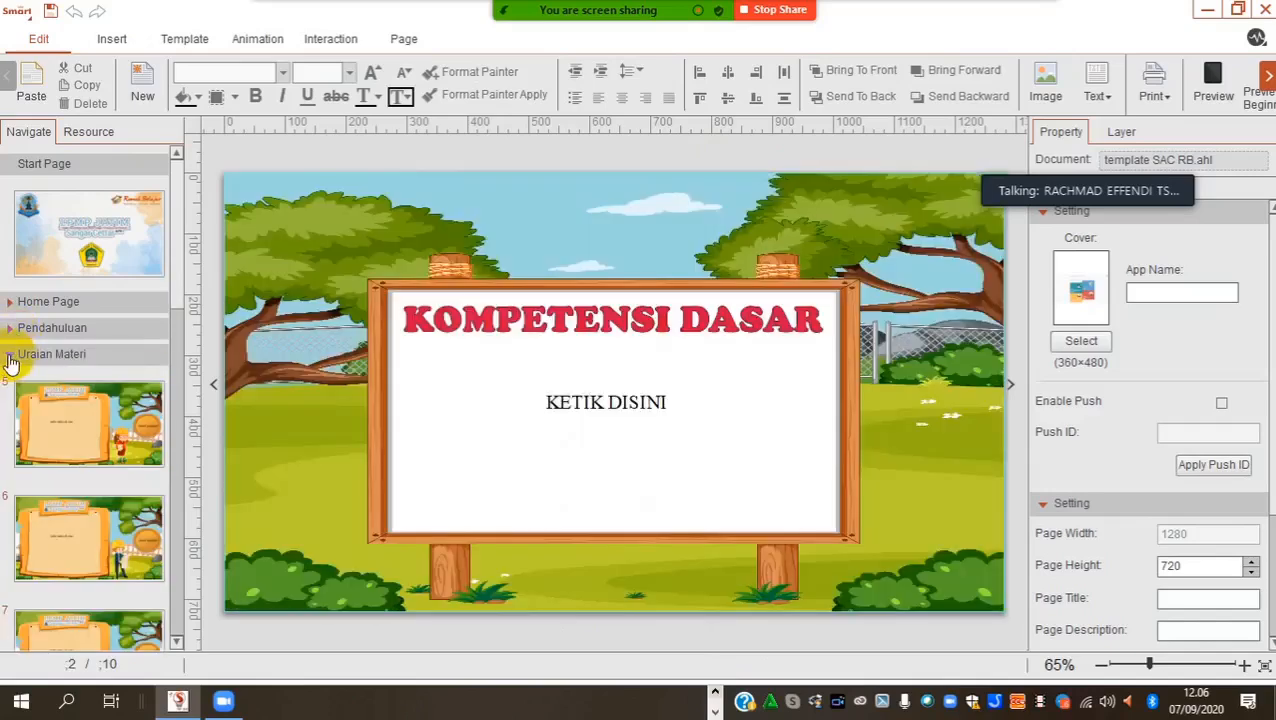
click(12, 358)
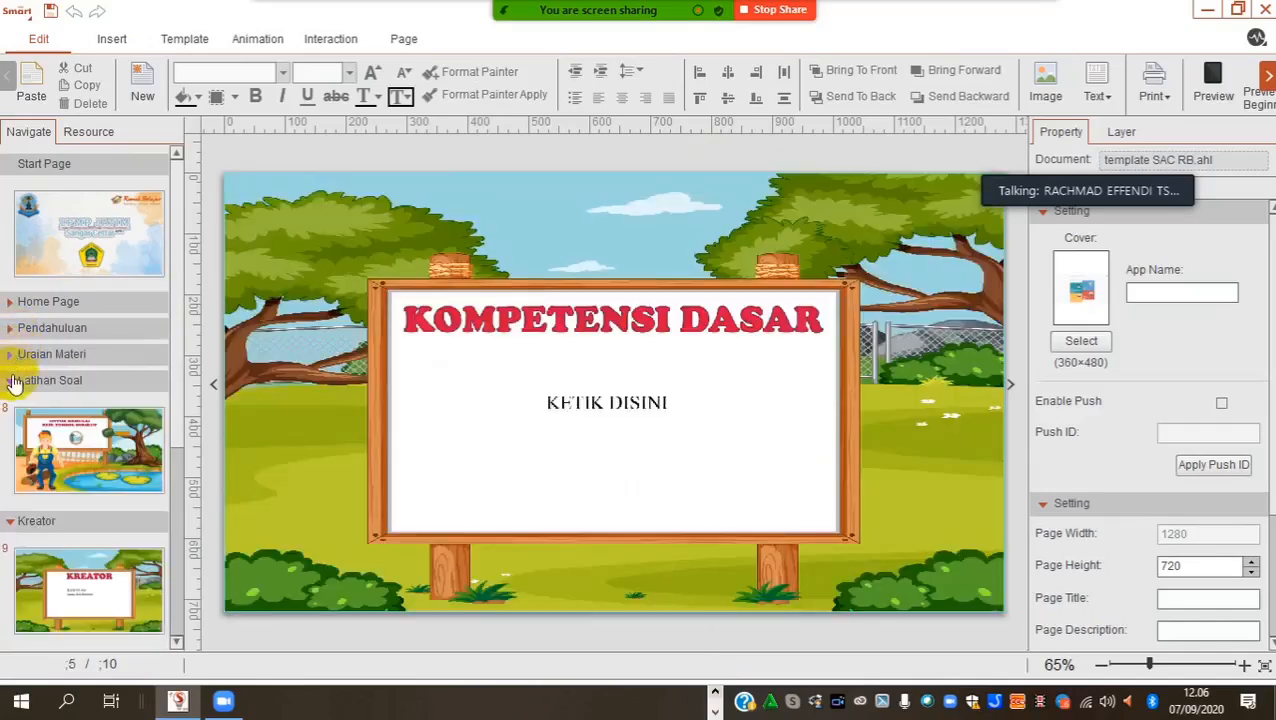
click(11, 384)
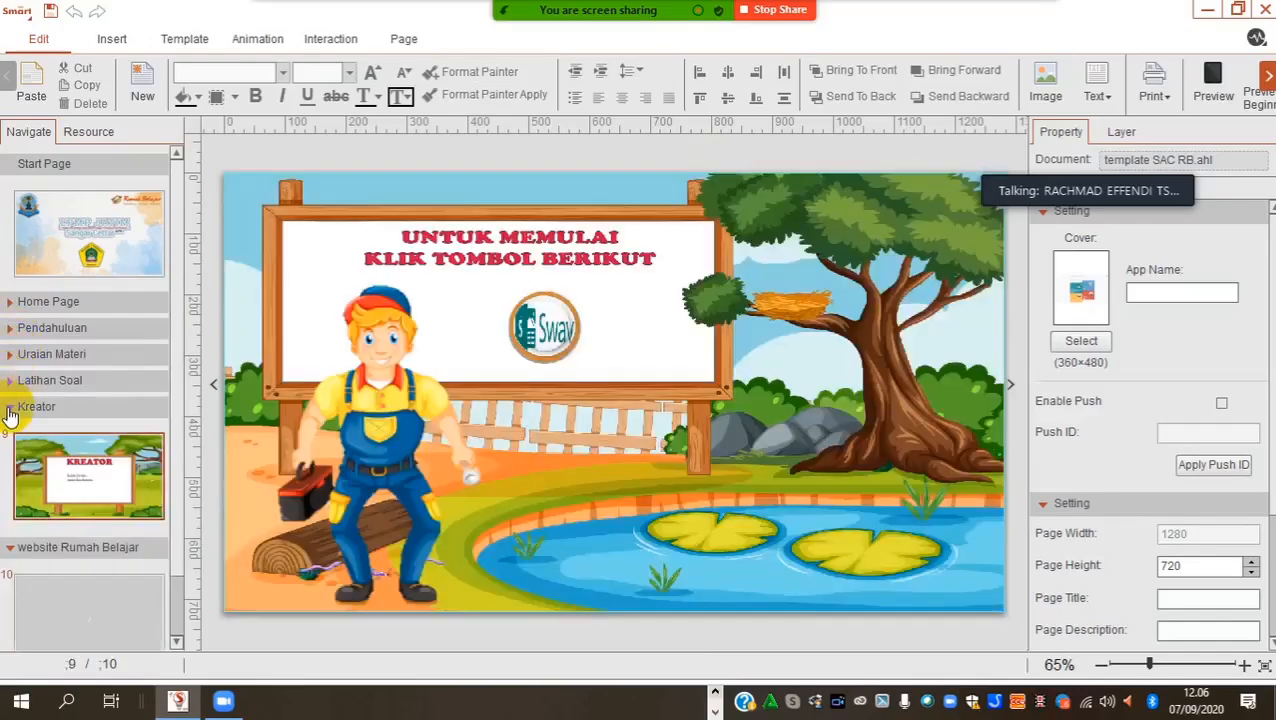
click(10, 407)
click(108, 478)
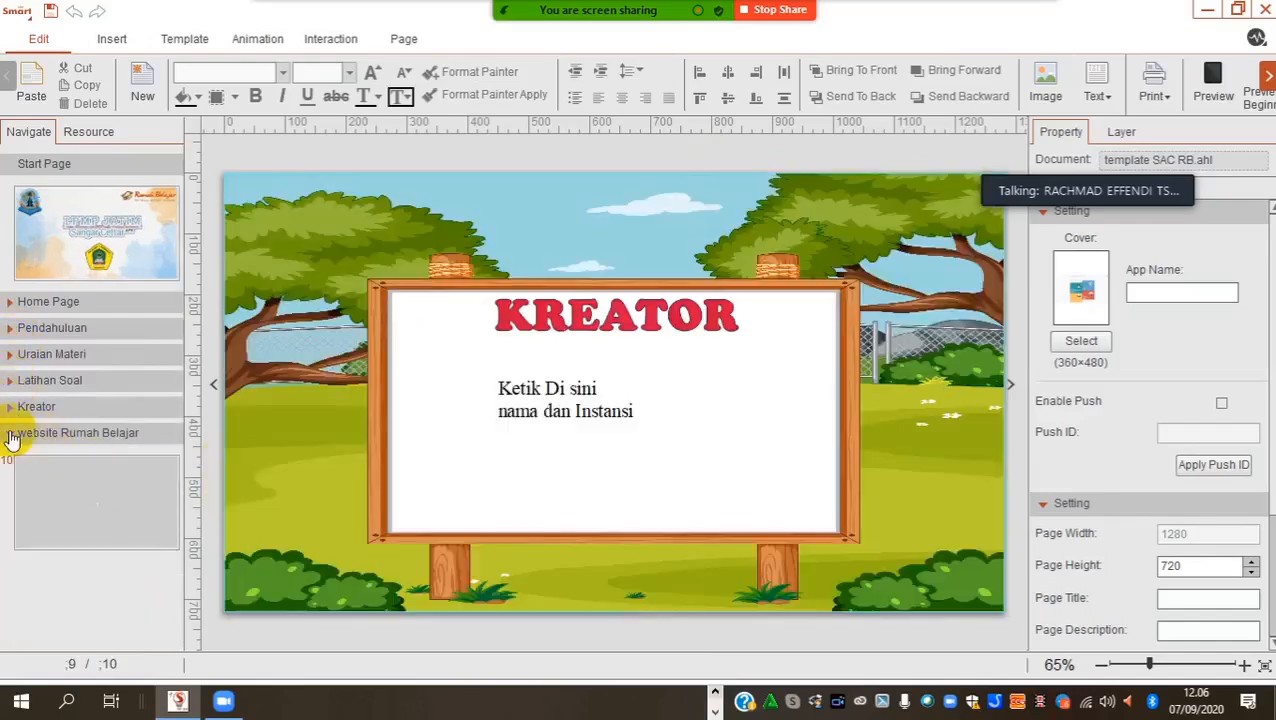
click(10, 434)
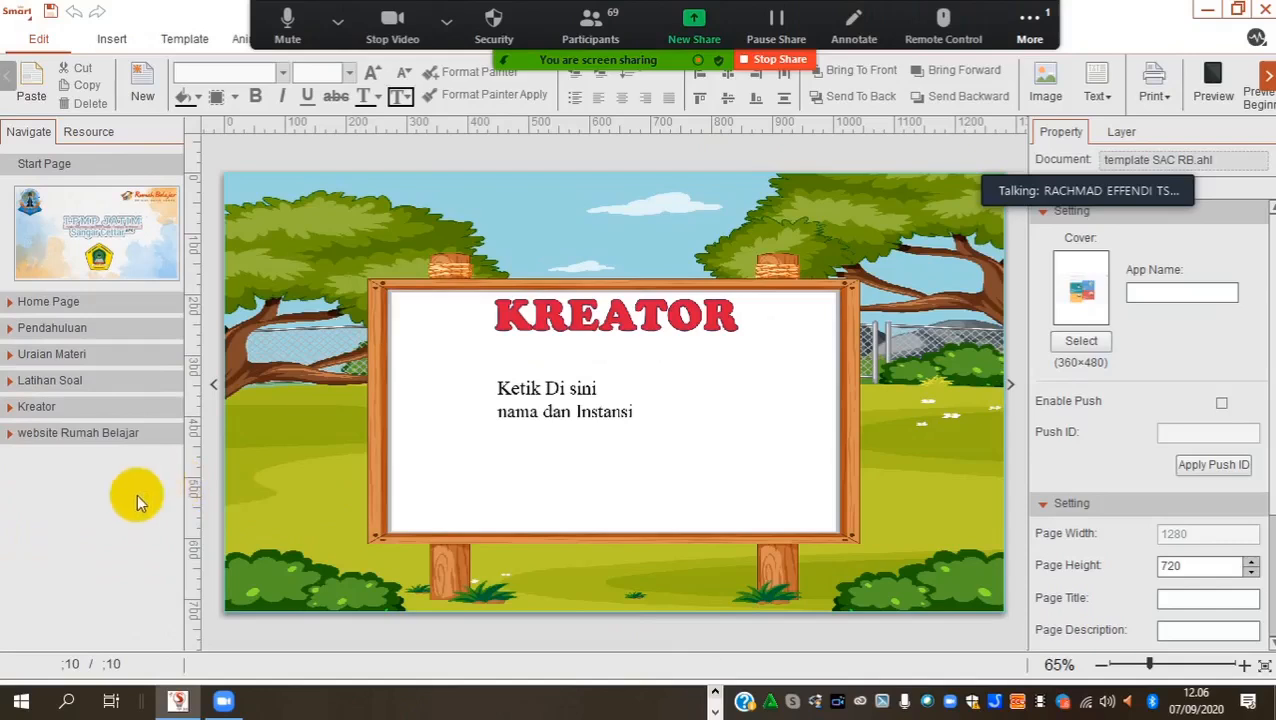
Step: Select the website Rumah Belajar section and switch back to the Rumah Belajar class page in Chrome
click(122, 440)
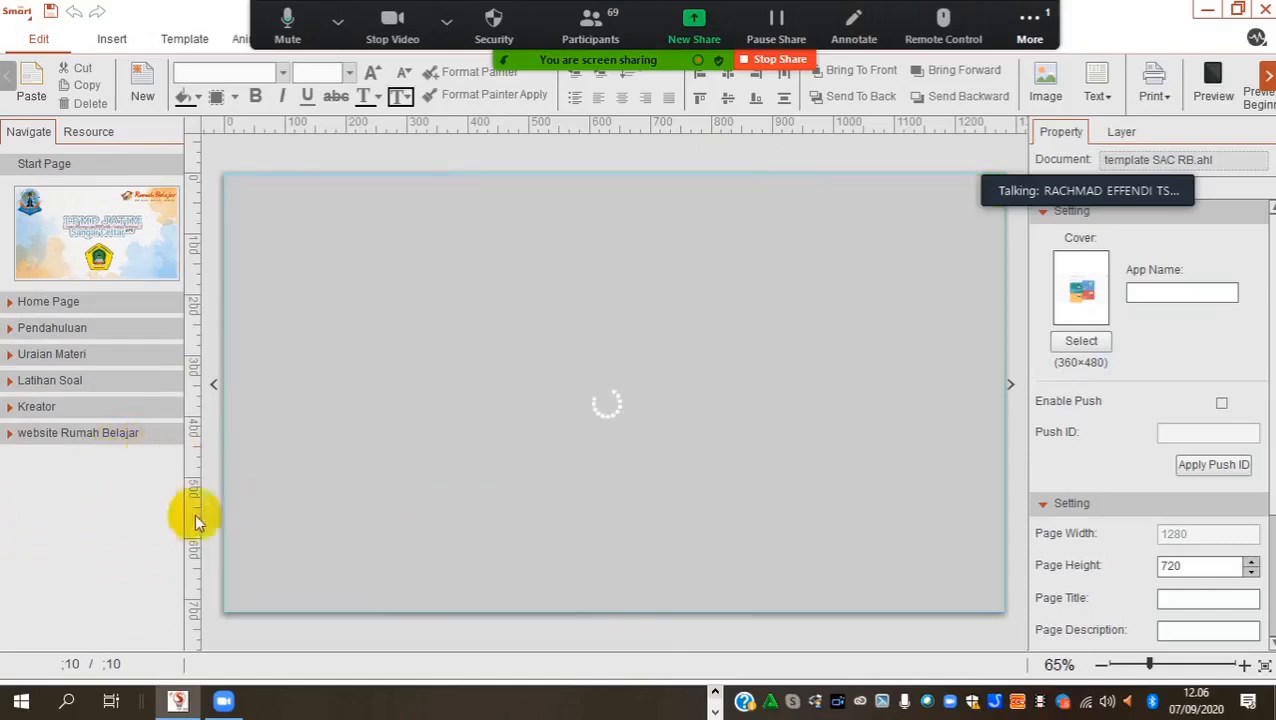
click(714, 700)
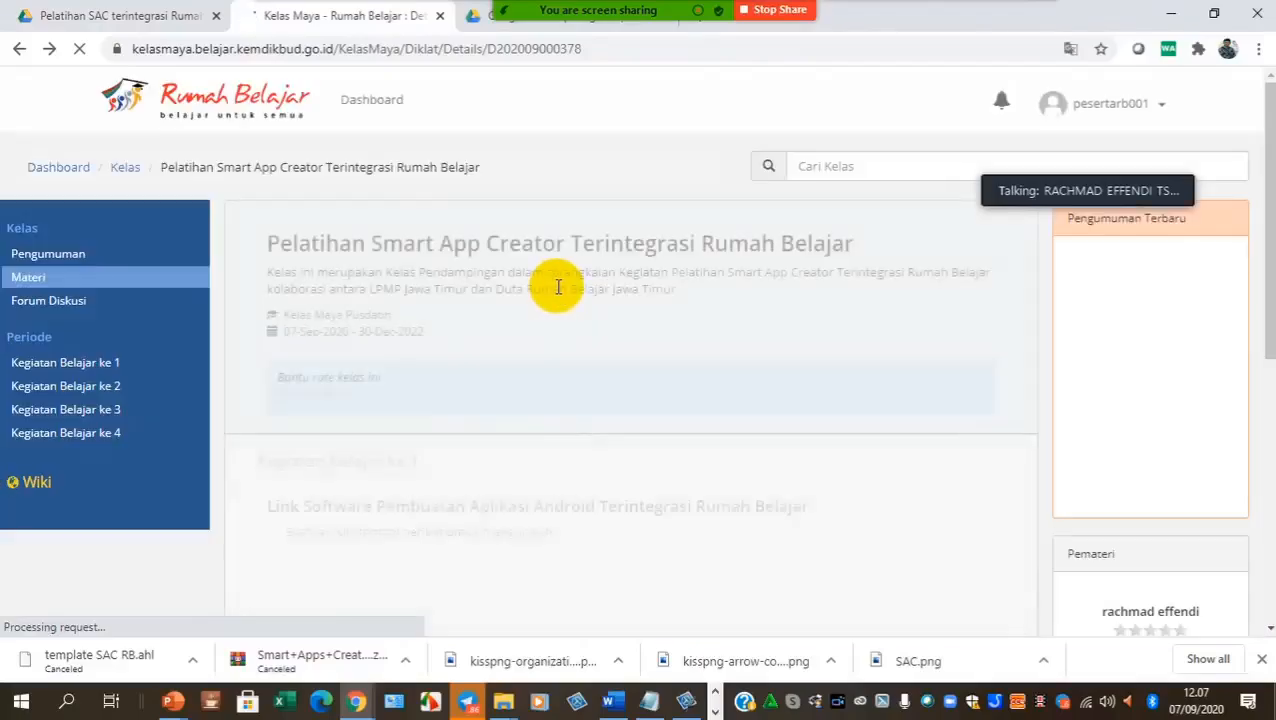
Step: Browse the class page to the Mind Mapping Aplikasi Android Terintegrasi Rumah Belajar diagram under Kegiatan Belajar ke 3
scroll(430, 344, down, 6)
scroll(460, 330, up, 5)
scroll(465, 372, down, 5)
click(370, 337)
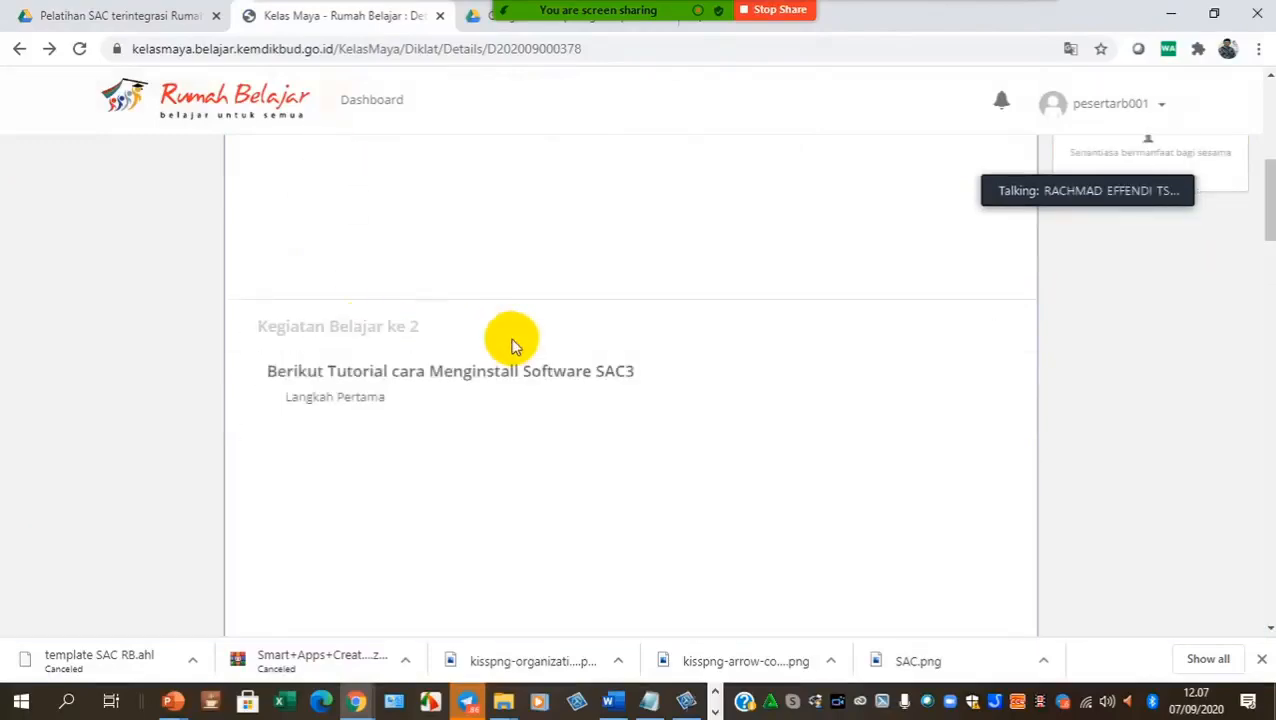
scroll(520, 350, down, 10)
scroll(522, 356, down, 15)
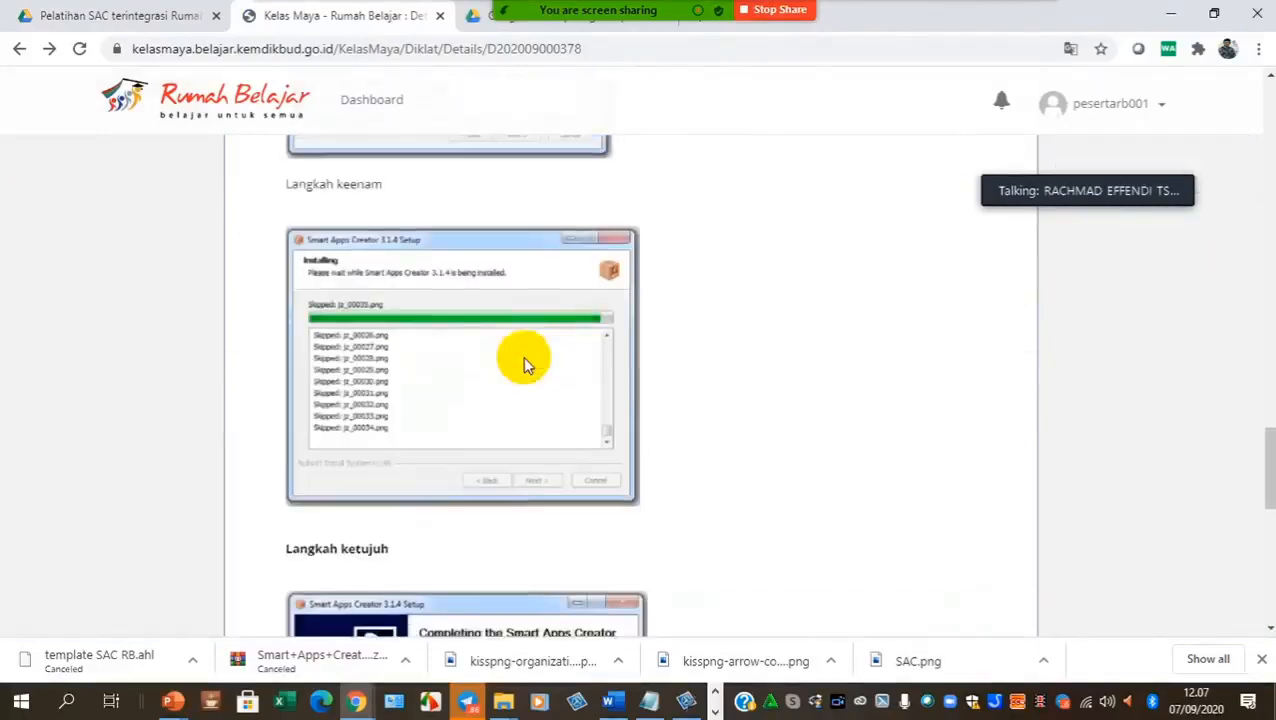
click(582, 381)
scroll(584, 384, down, 3)
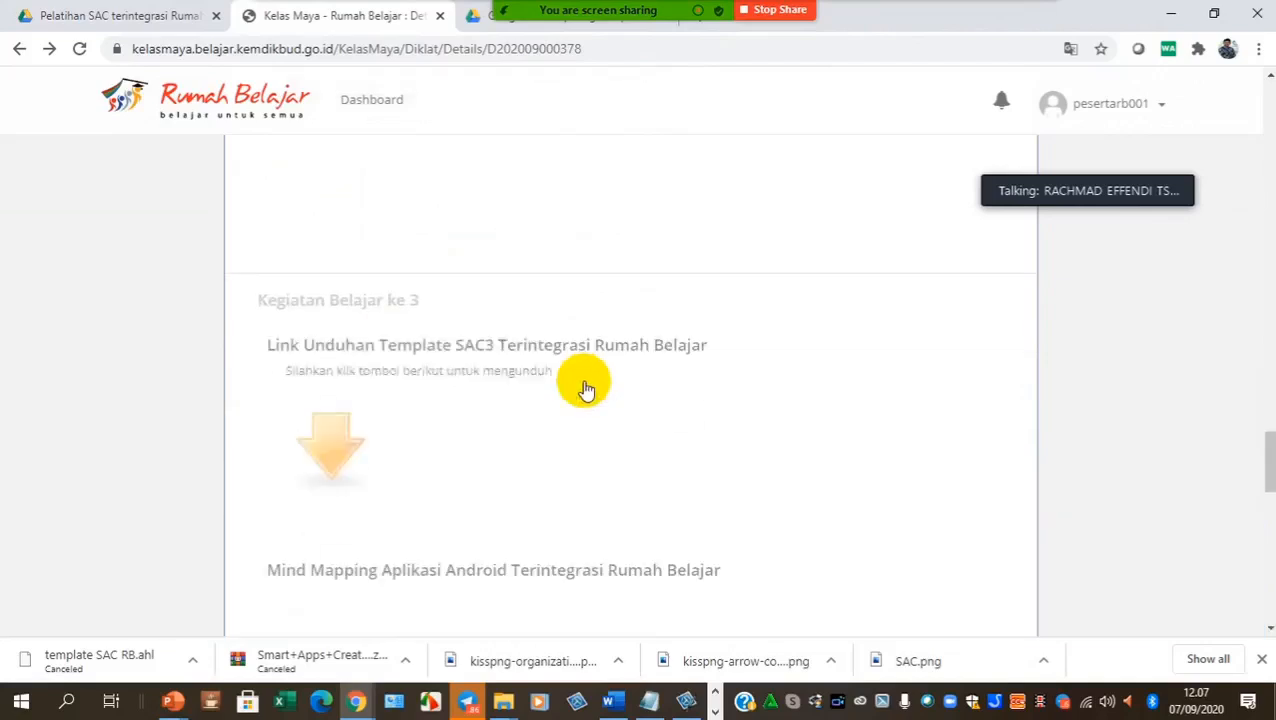
scroll(347, 293, up, 1)
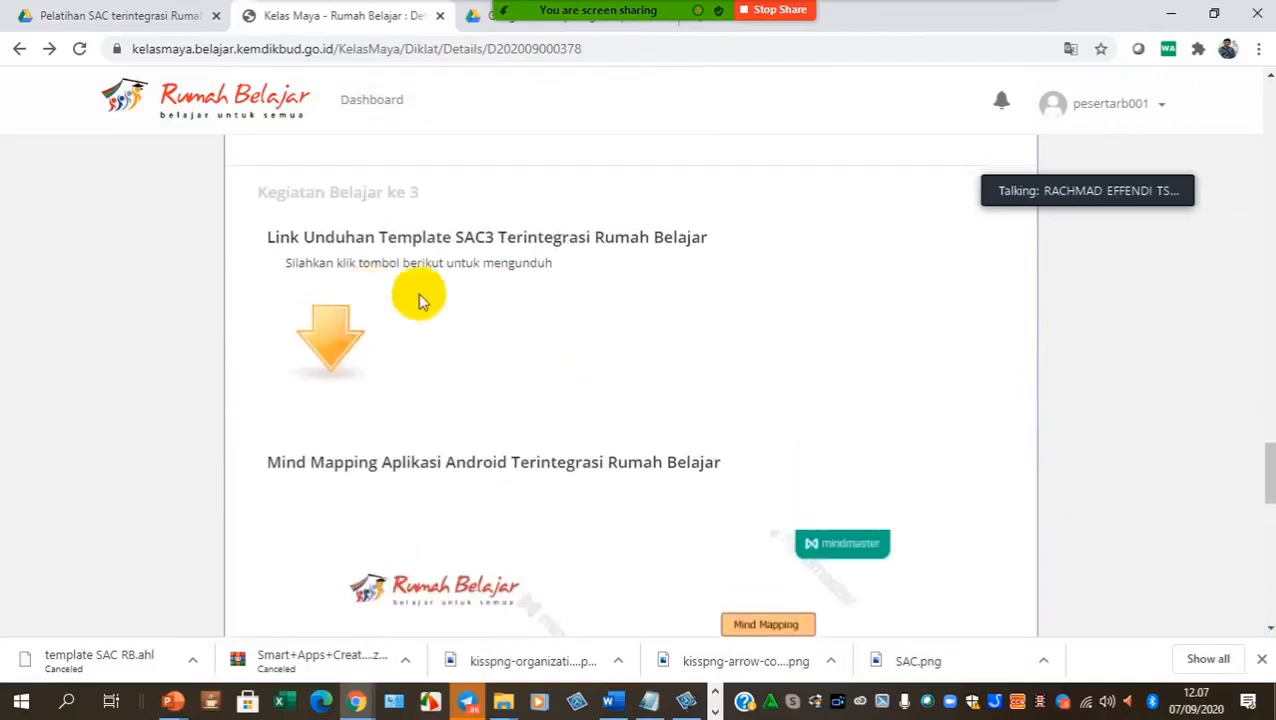
scroll(806, 384, down, 2)
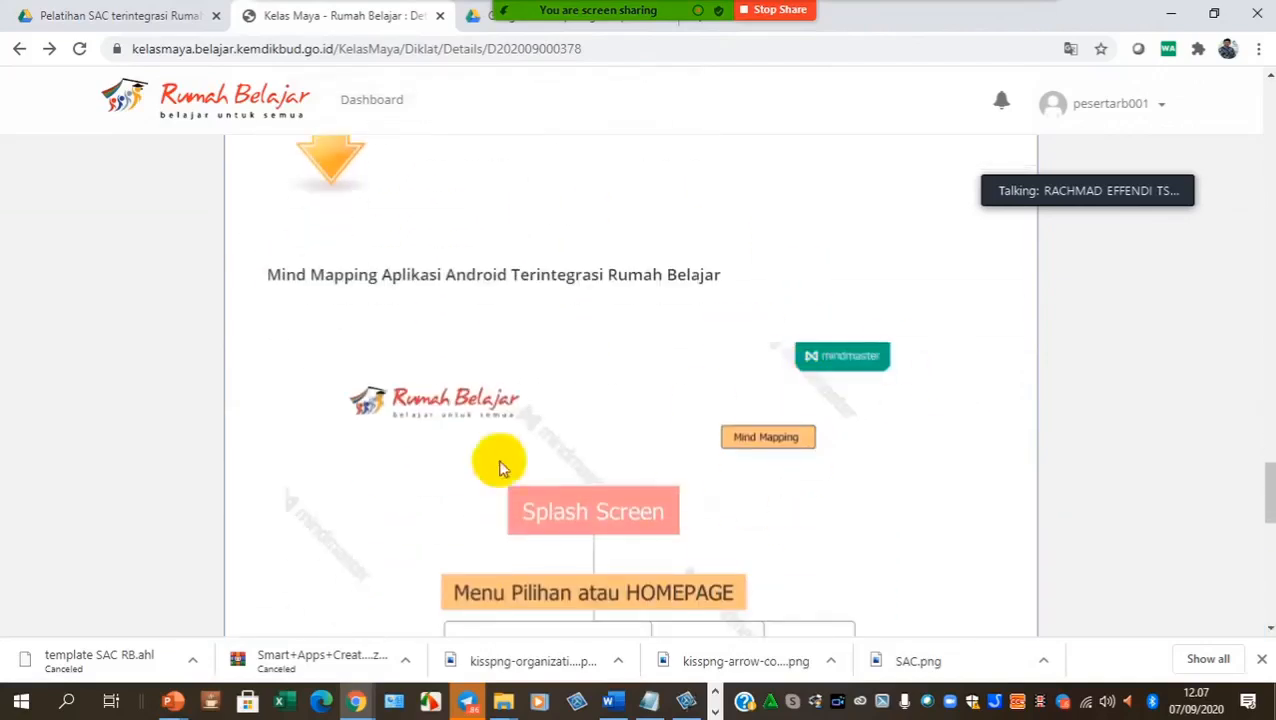
scroll(703, 408, down, 2)
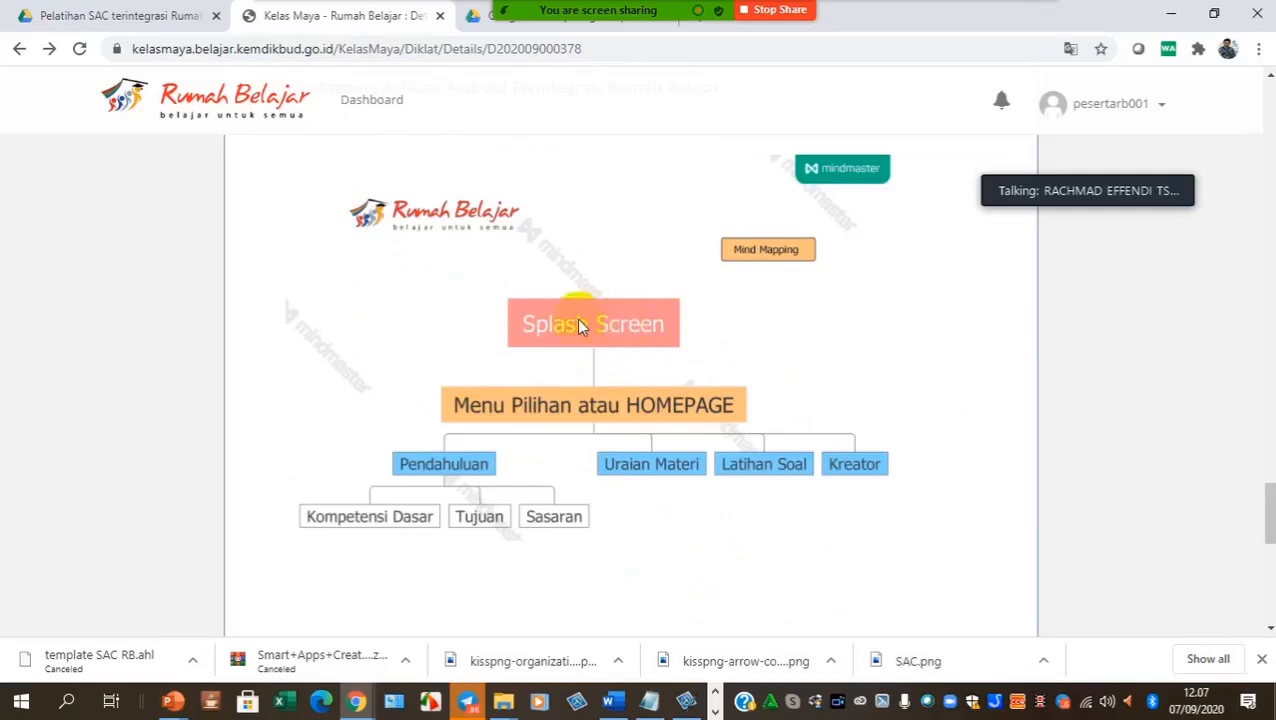
Step: Switch to Smart Apps Creator, preview the template app from its Start Page, and close the preview
click(715, 711)
click(178, 701)
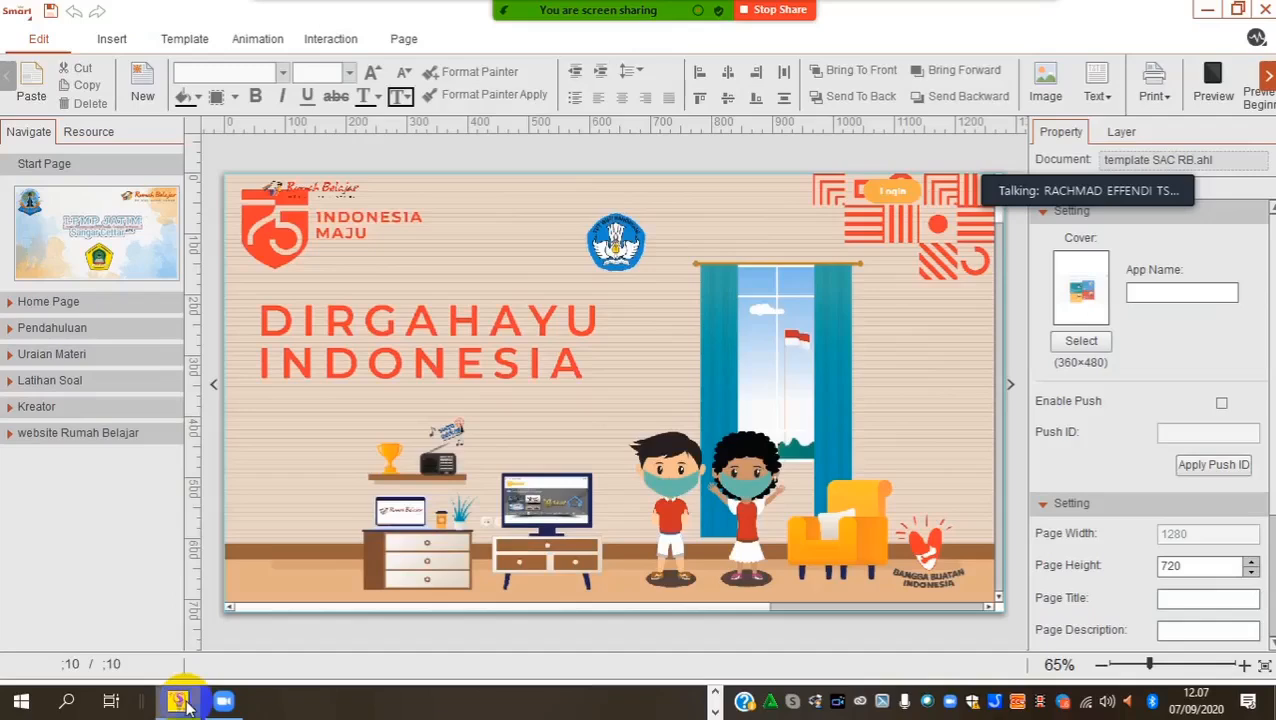
click(85, 236)
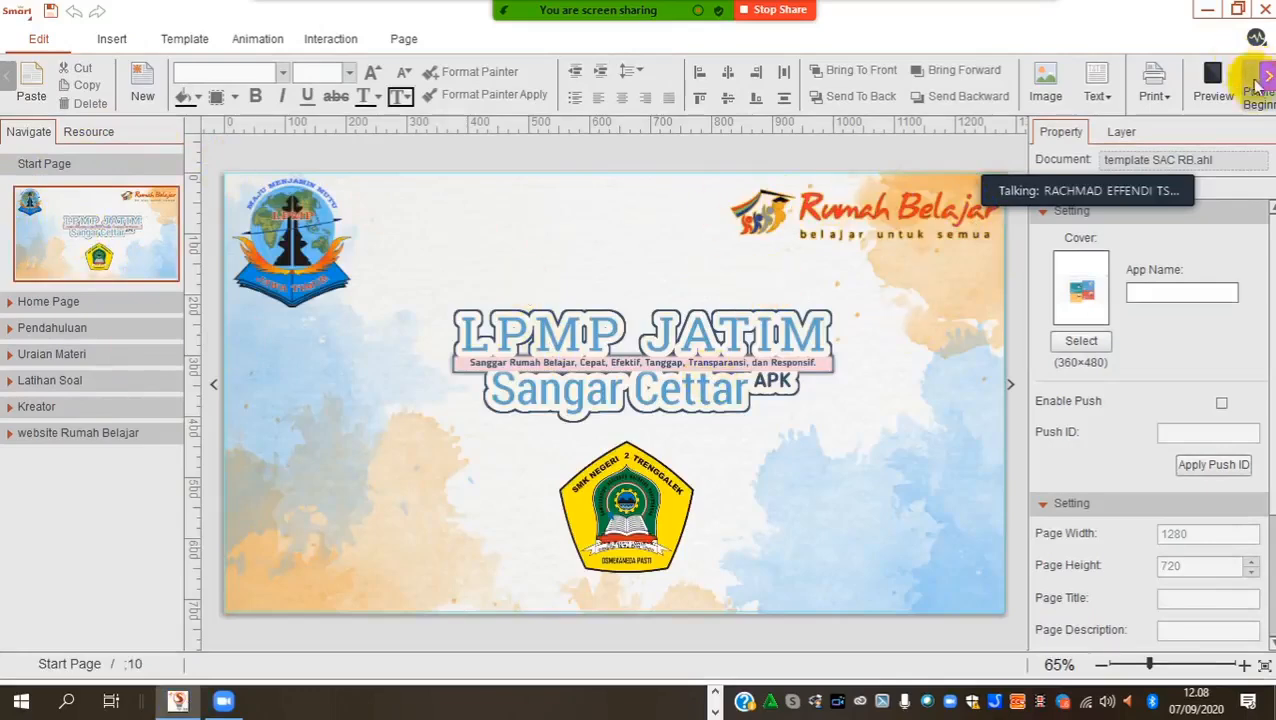
click(1213, 95)
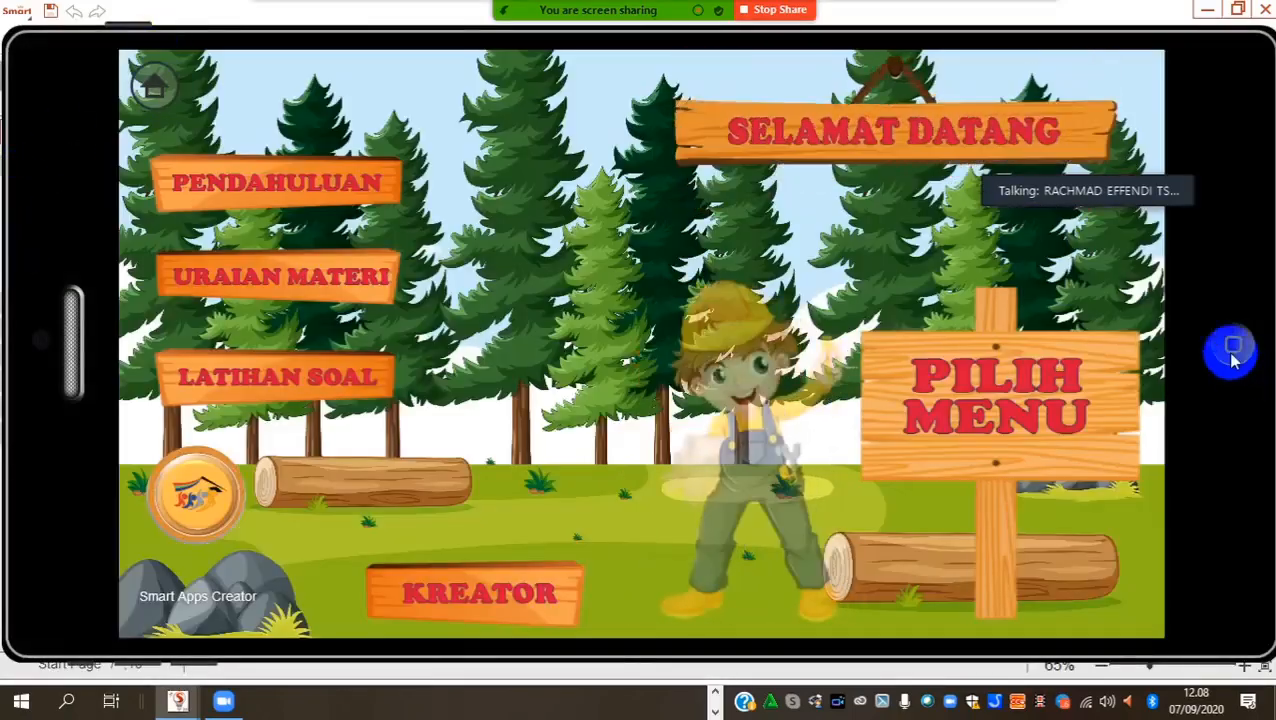
click(1232, 352)
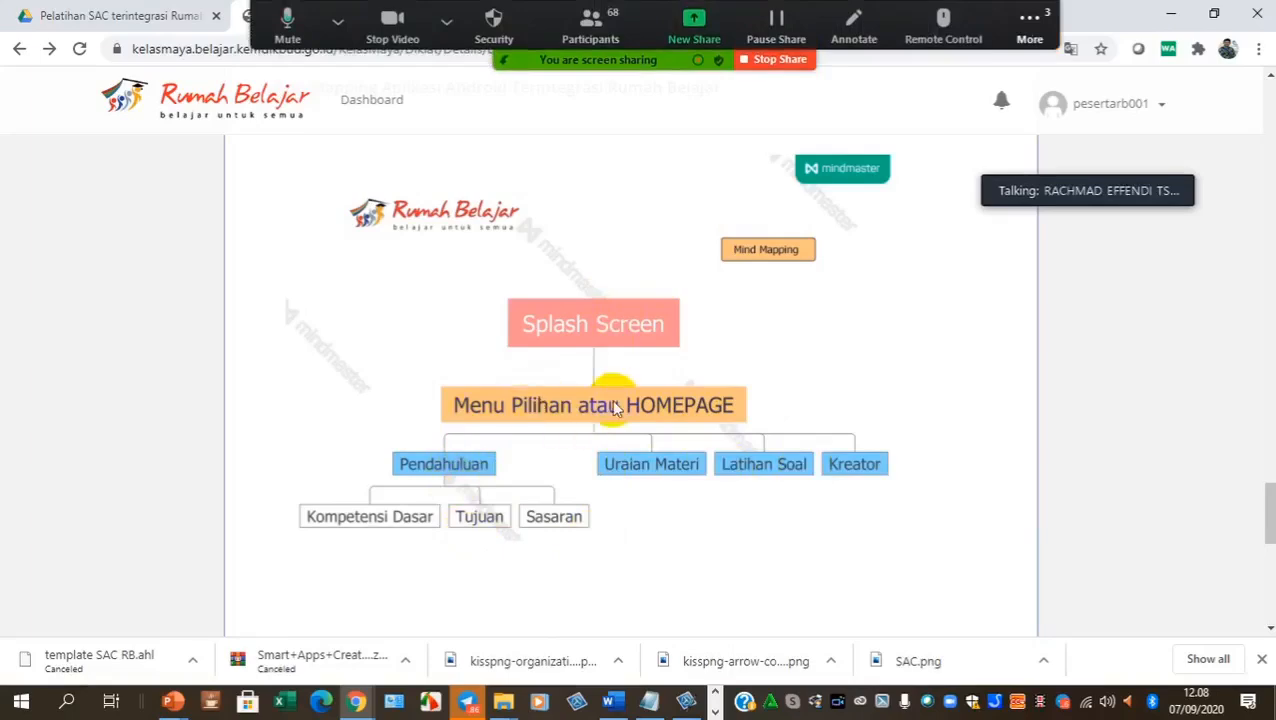
Step: In Smart Apps Creator, expand the Home Page section and view its menu page, and return to the mind map in Chrome
click(715, 712)
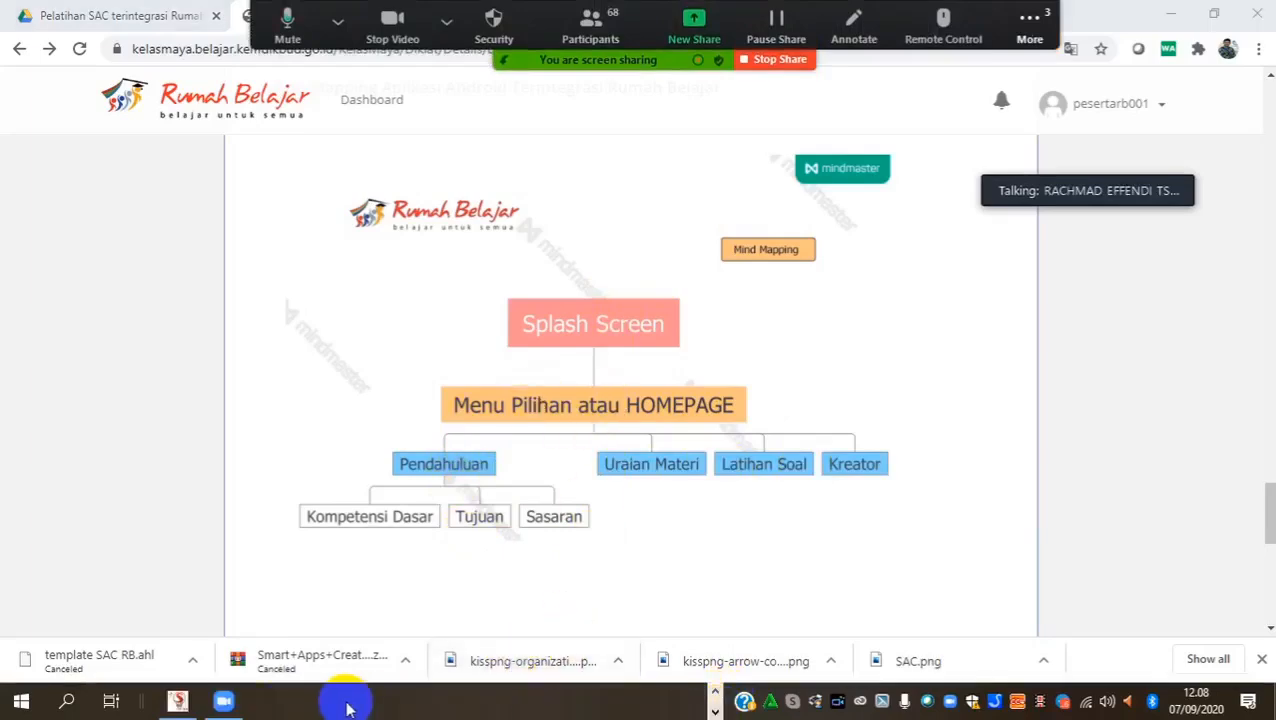
click(177, 701)
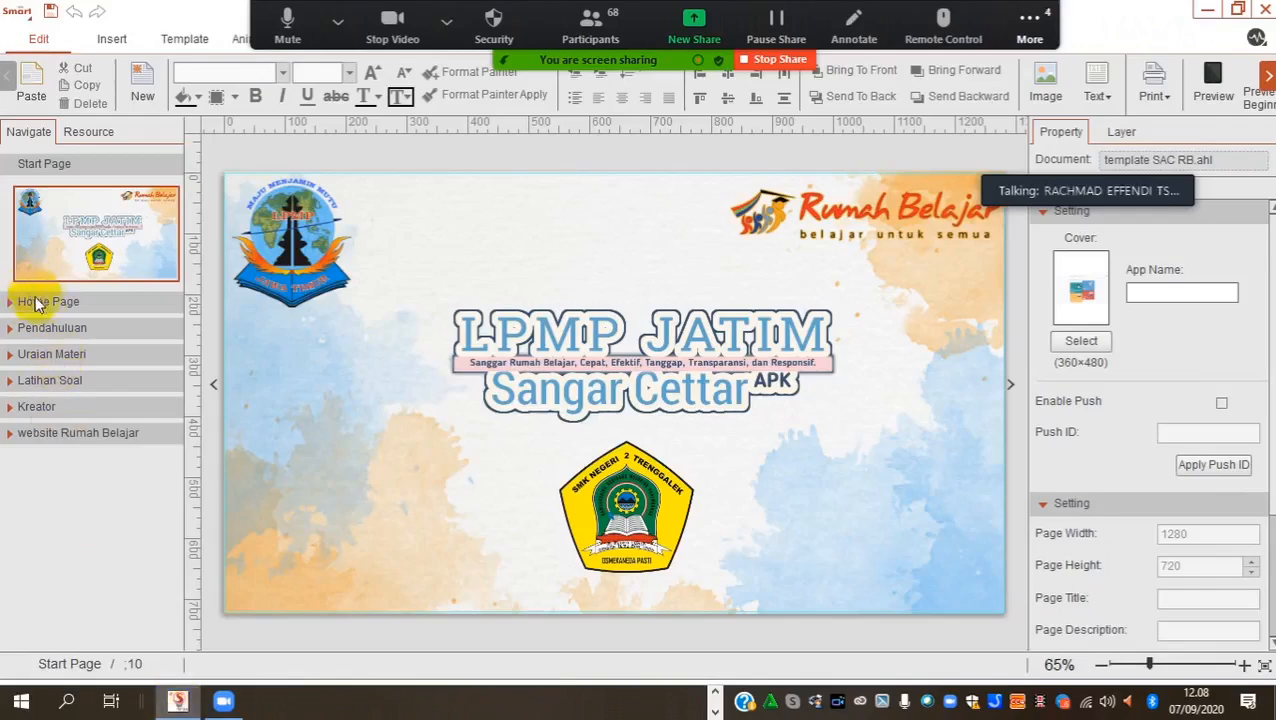
click(10, 302)
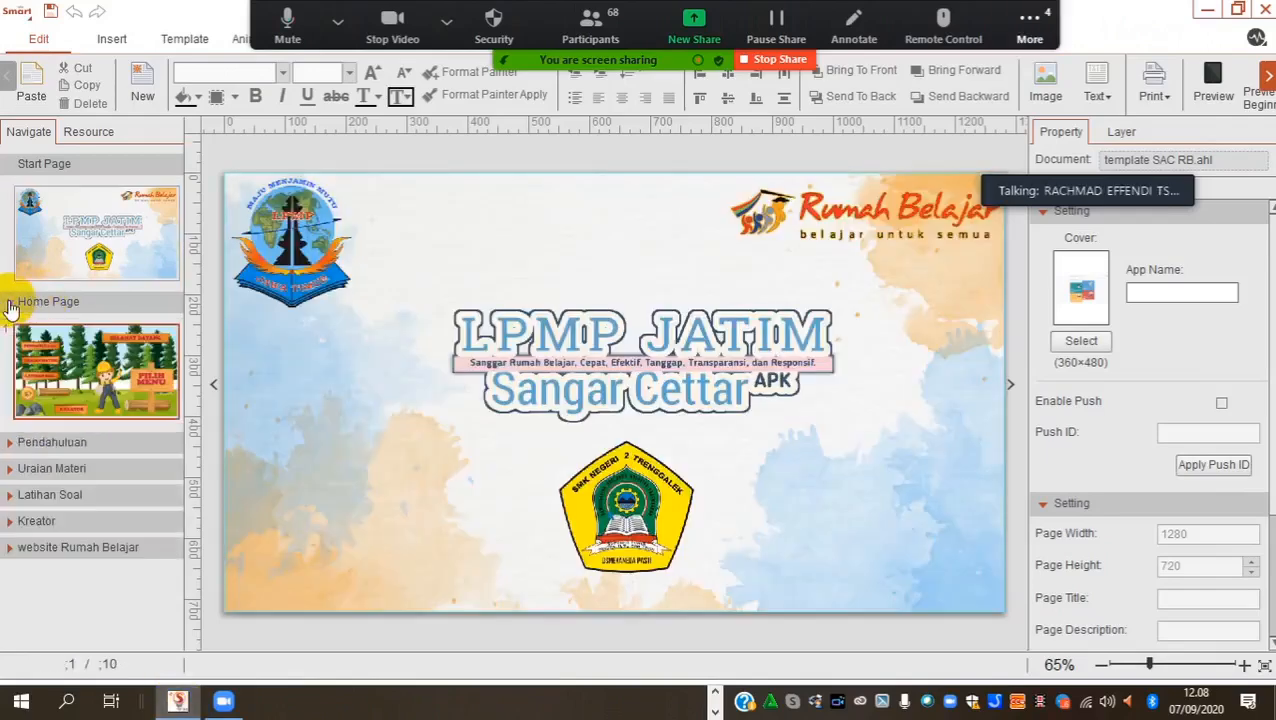
click(48, 372)
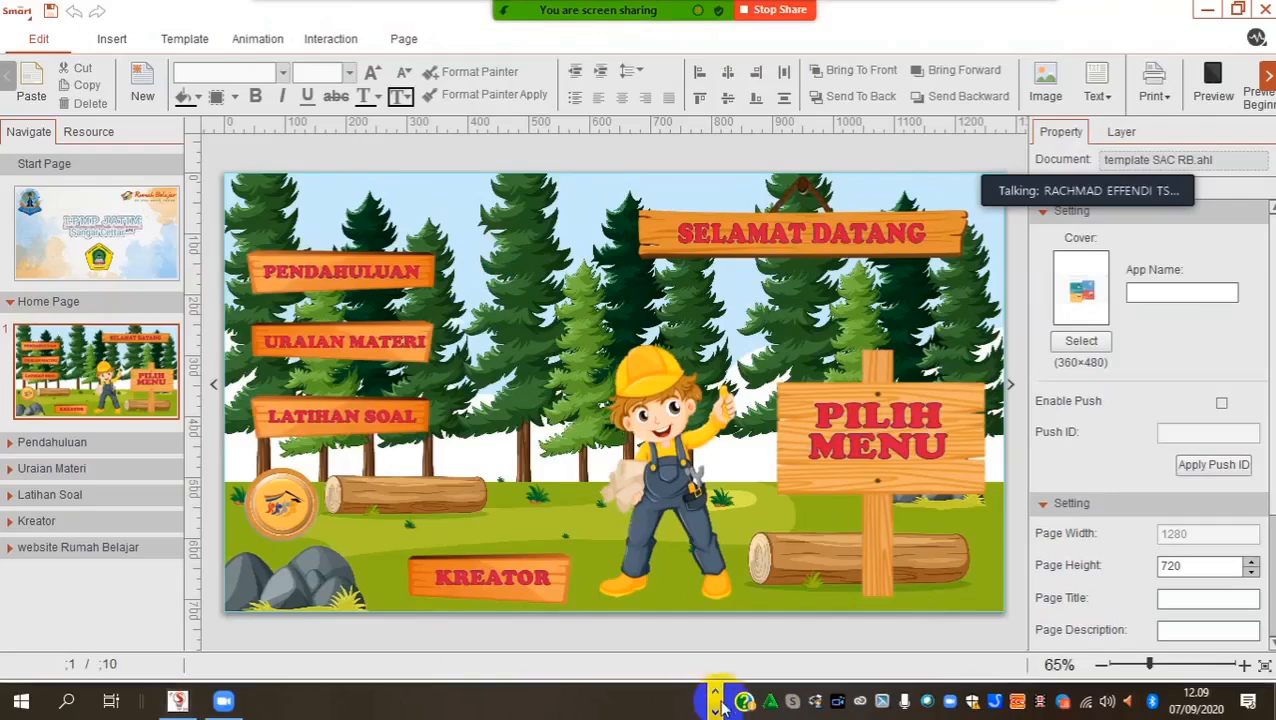
mouse_move(357, 704)
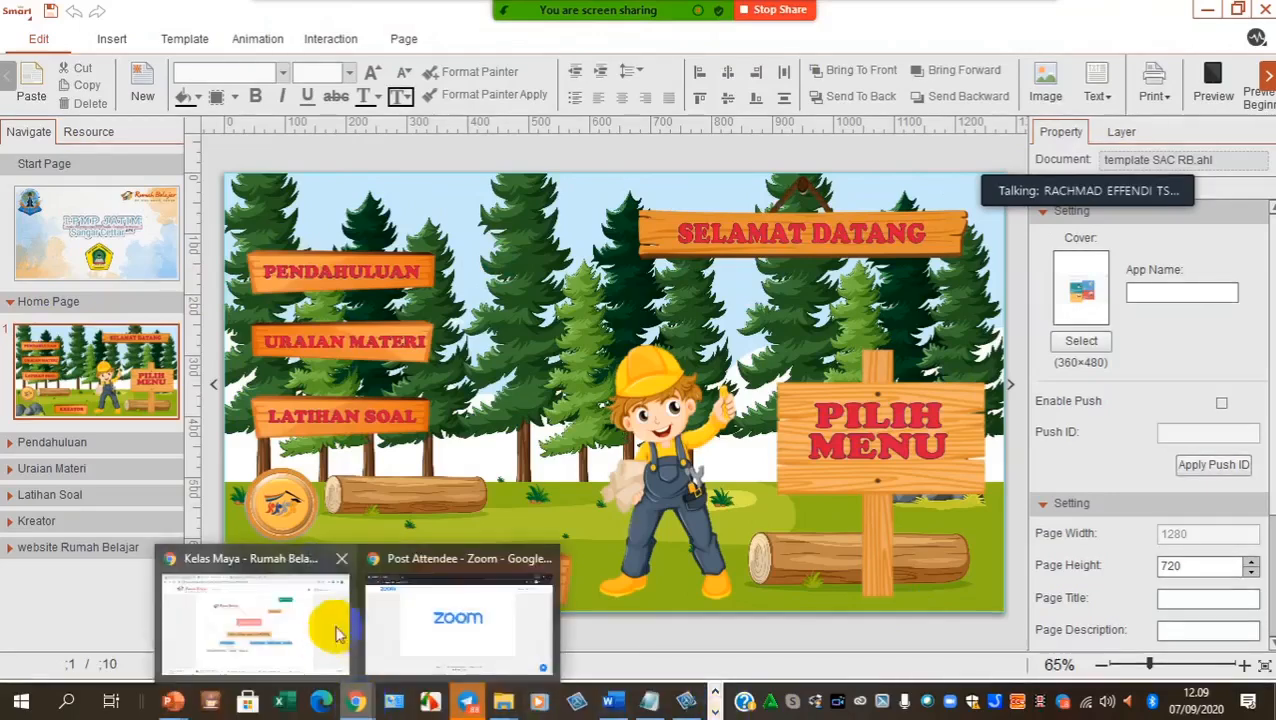
click(333, 632)
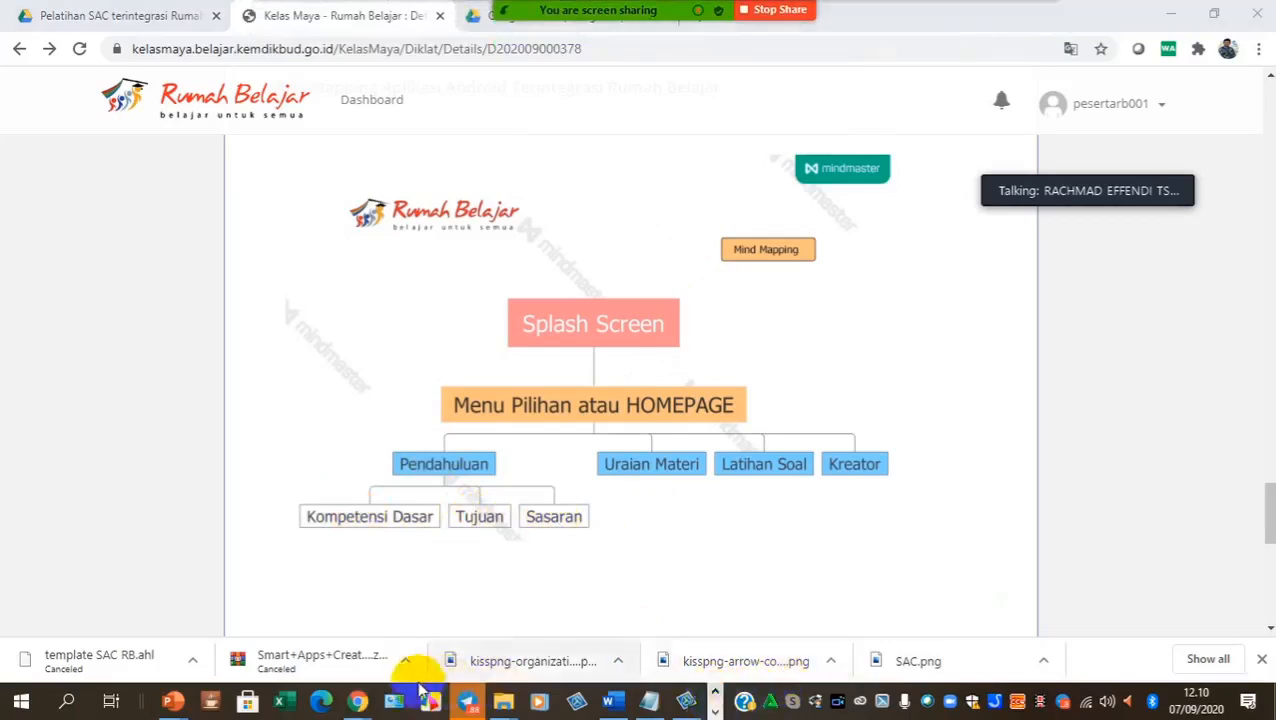
Step: Switch to Smart Apps Creator, expand the Pendahuluan section and view its Kompetensi Dasar, Tujuan and Sasaran pages
mouse_move(358, 704)
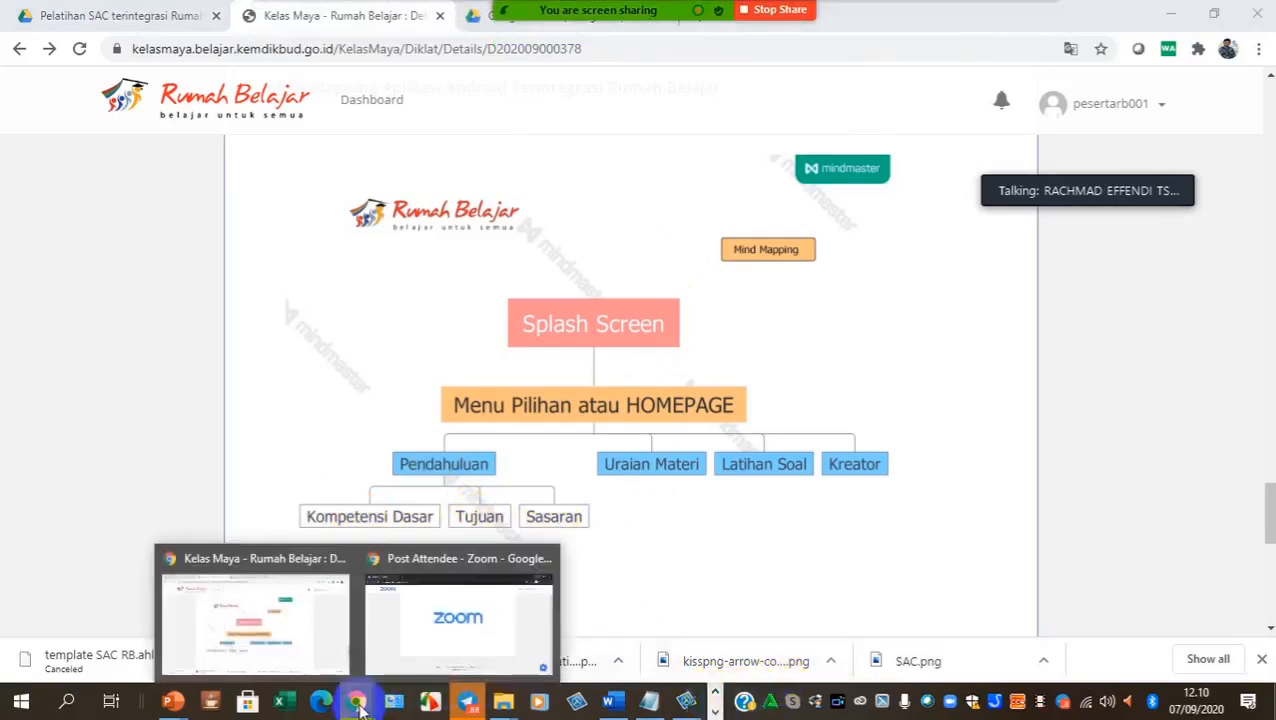
click(715, 711)
click(178, 701)
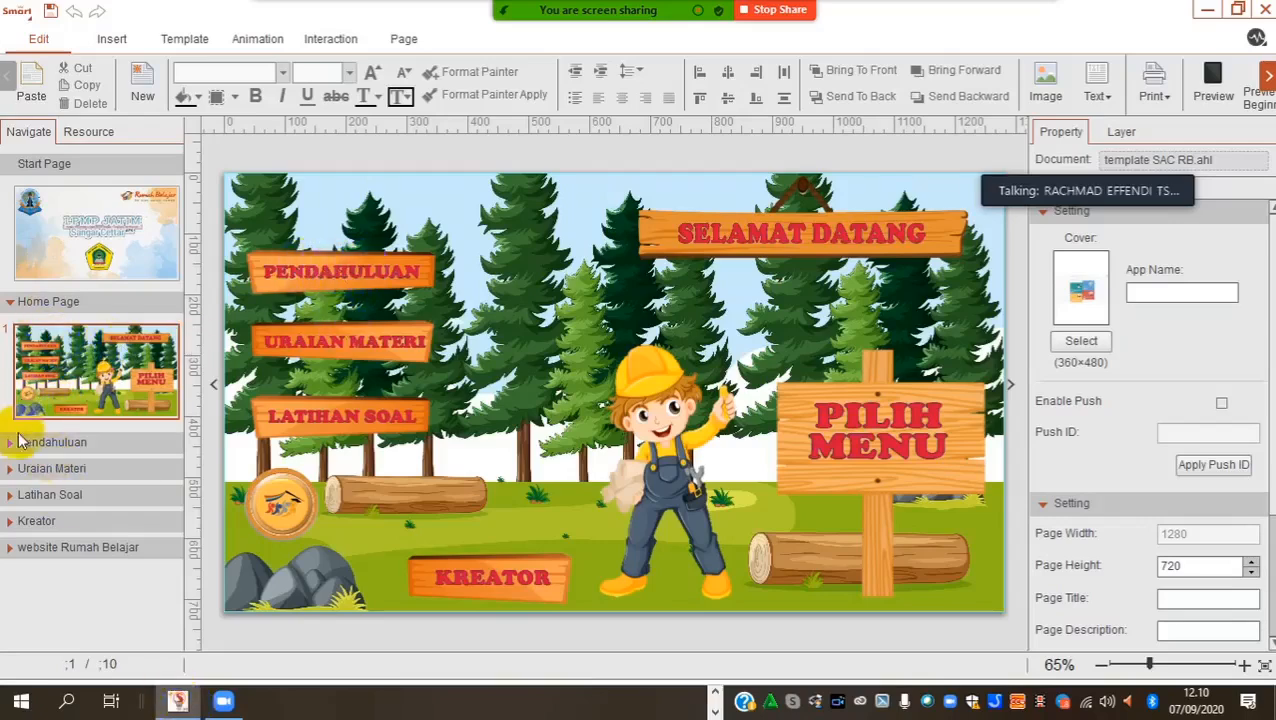
click(12, 448)
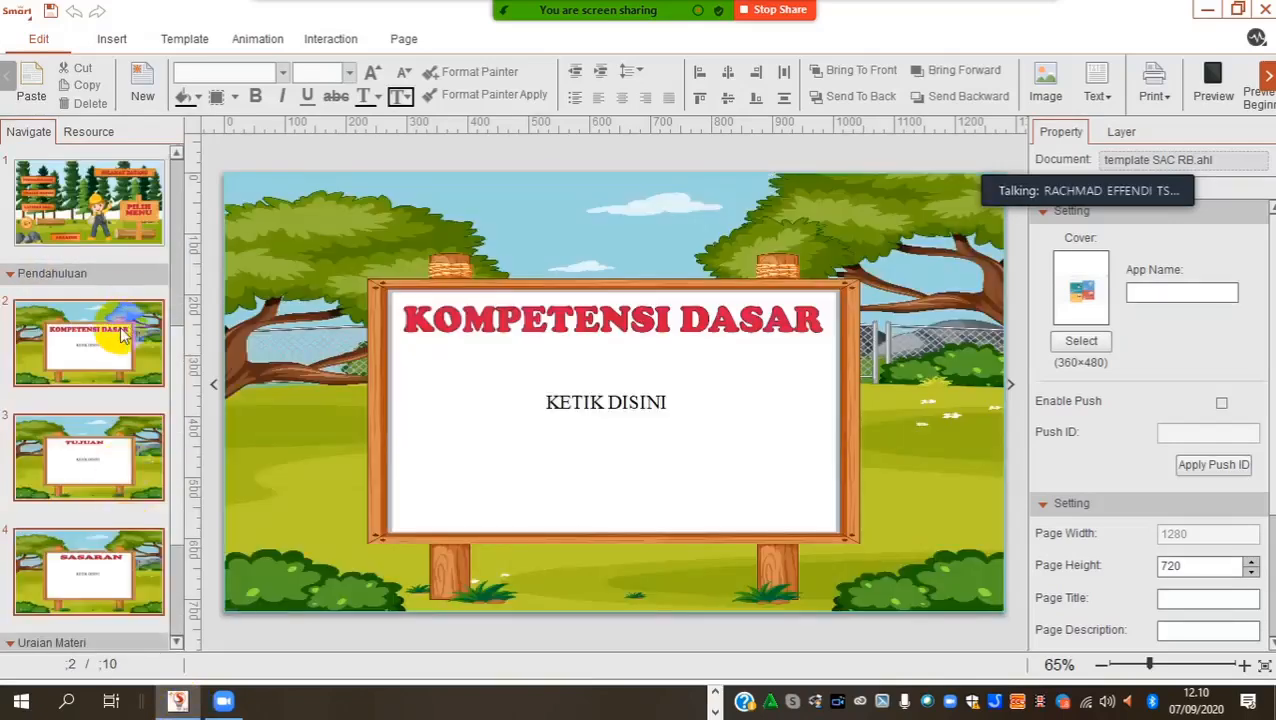
click(72, 455)
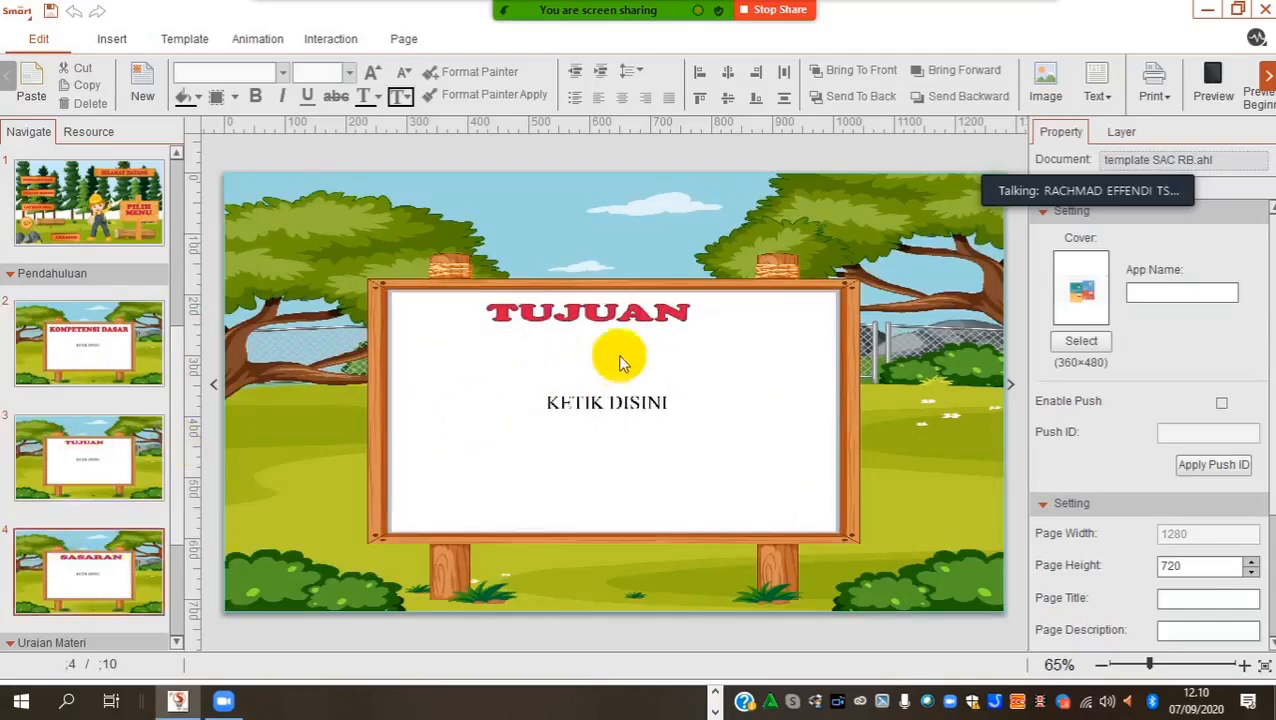
click(85, 563)
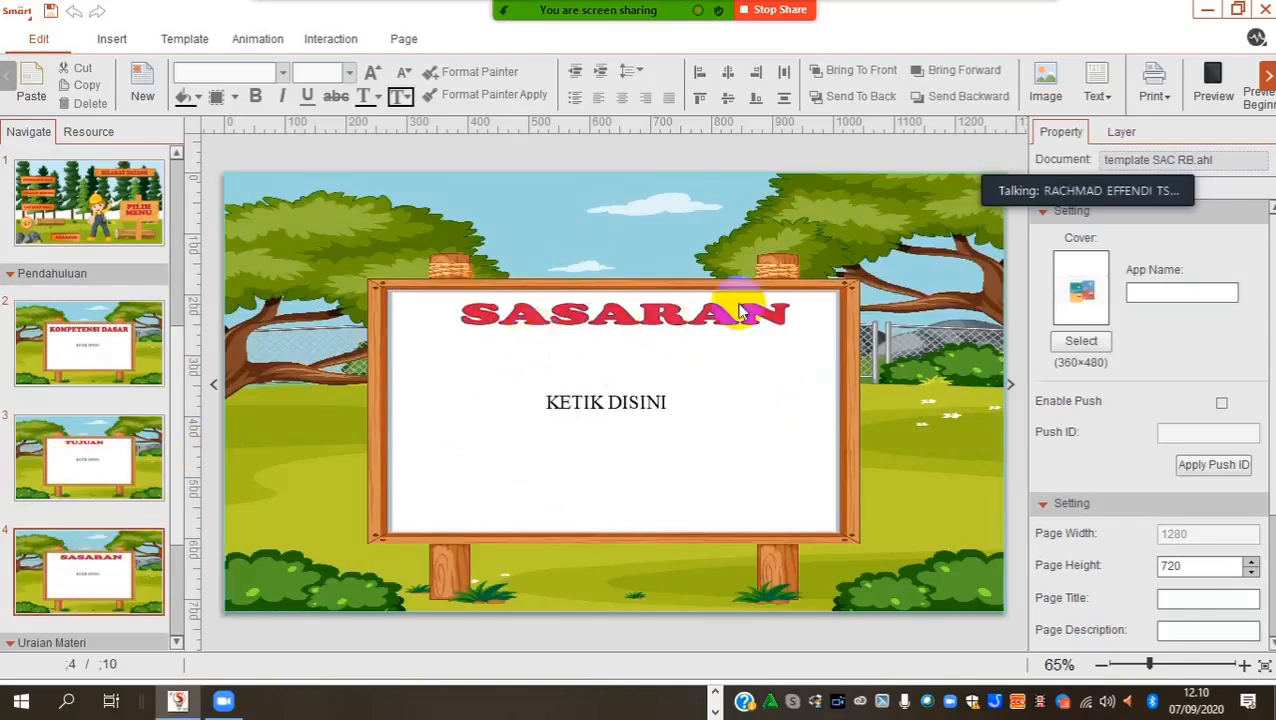
Step: Compare the Pendahuluan pages with the mind map in Chrome and return to Smart Apps Creator
click(715, 692)
click(357, 701)
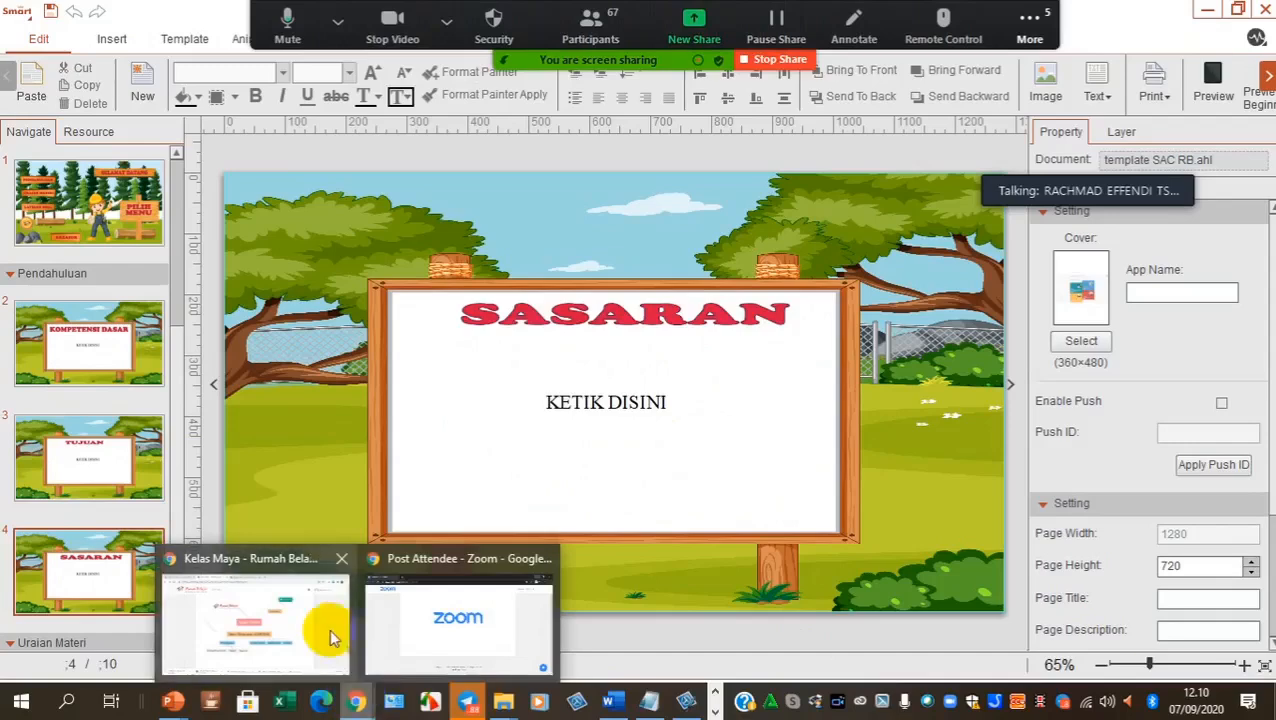
click(300, 626)
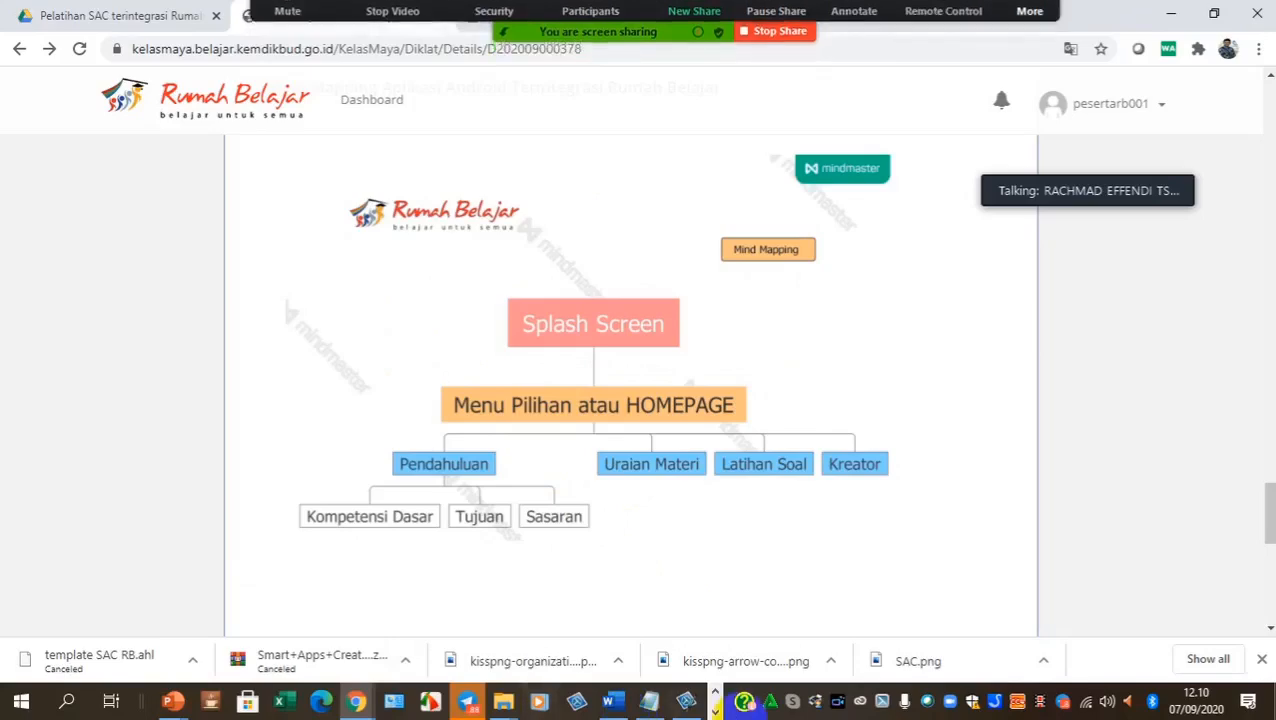
click(715, 711)
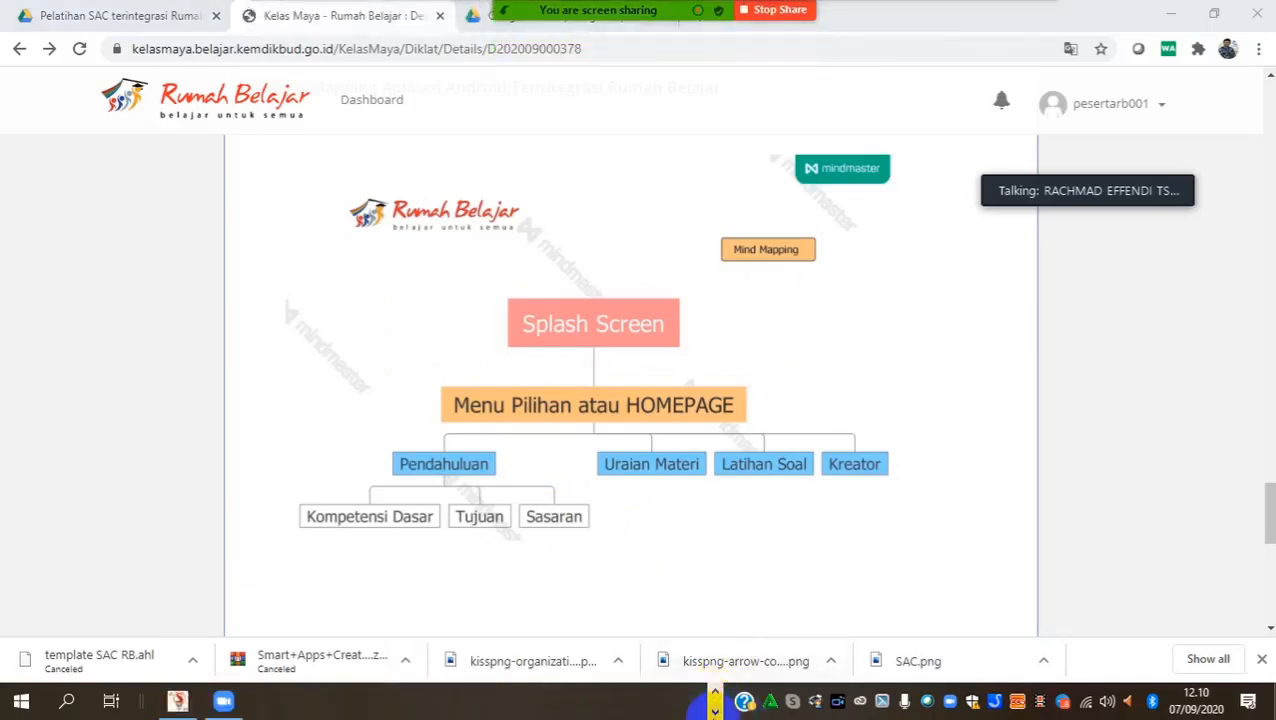
click(180, 703)
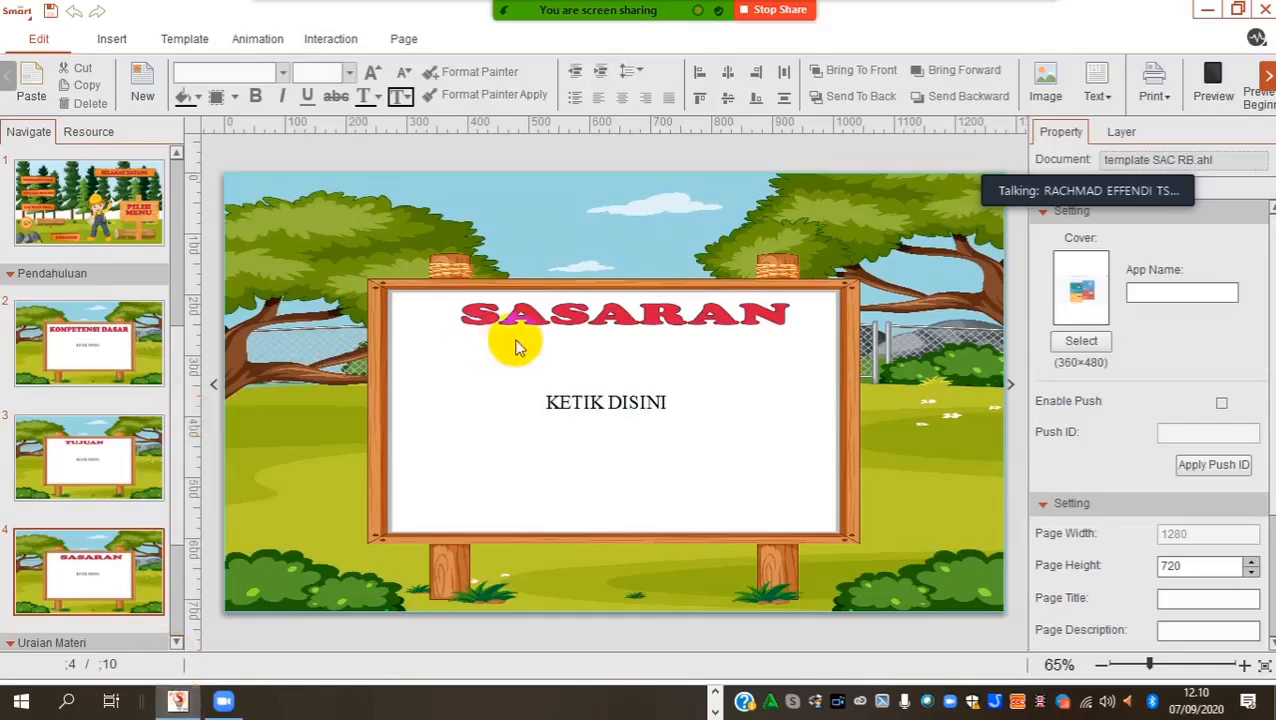
Step: Recheck the Home Page and Pendahuluan sections and leave both collapsed in the page list
click(11, 274)
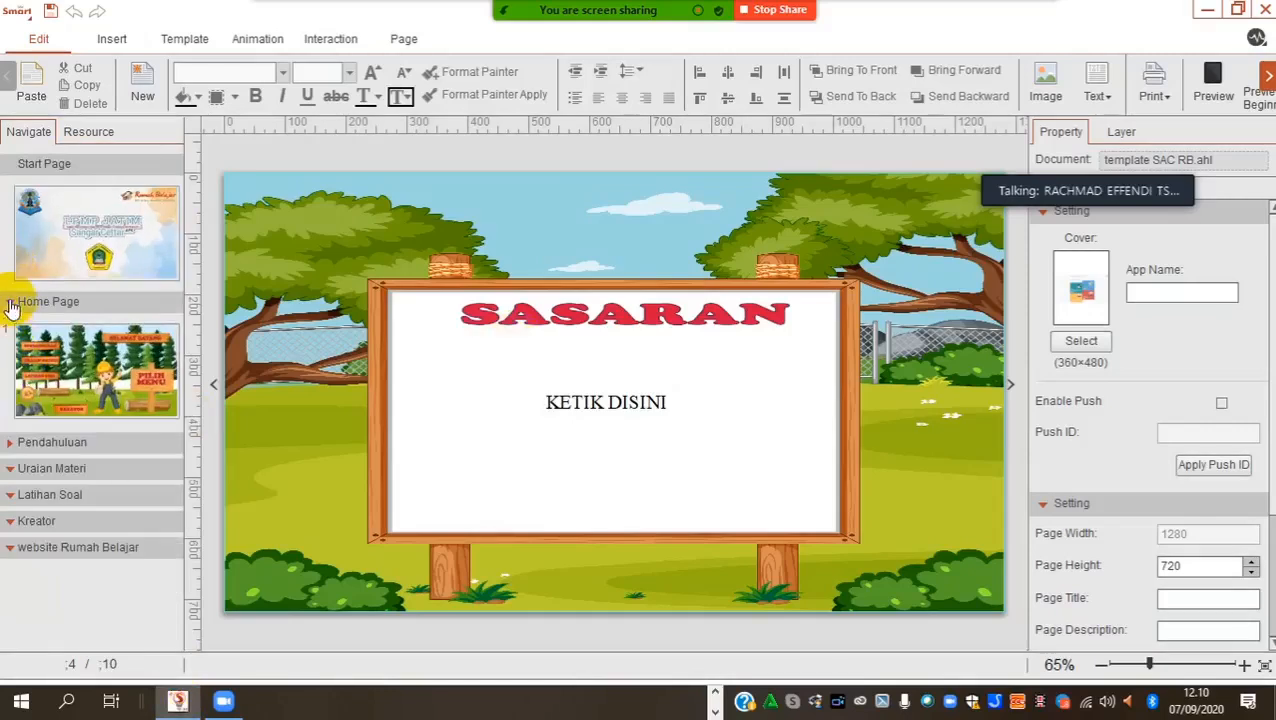
click(11, 303)
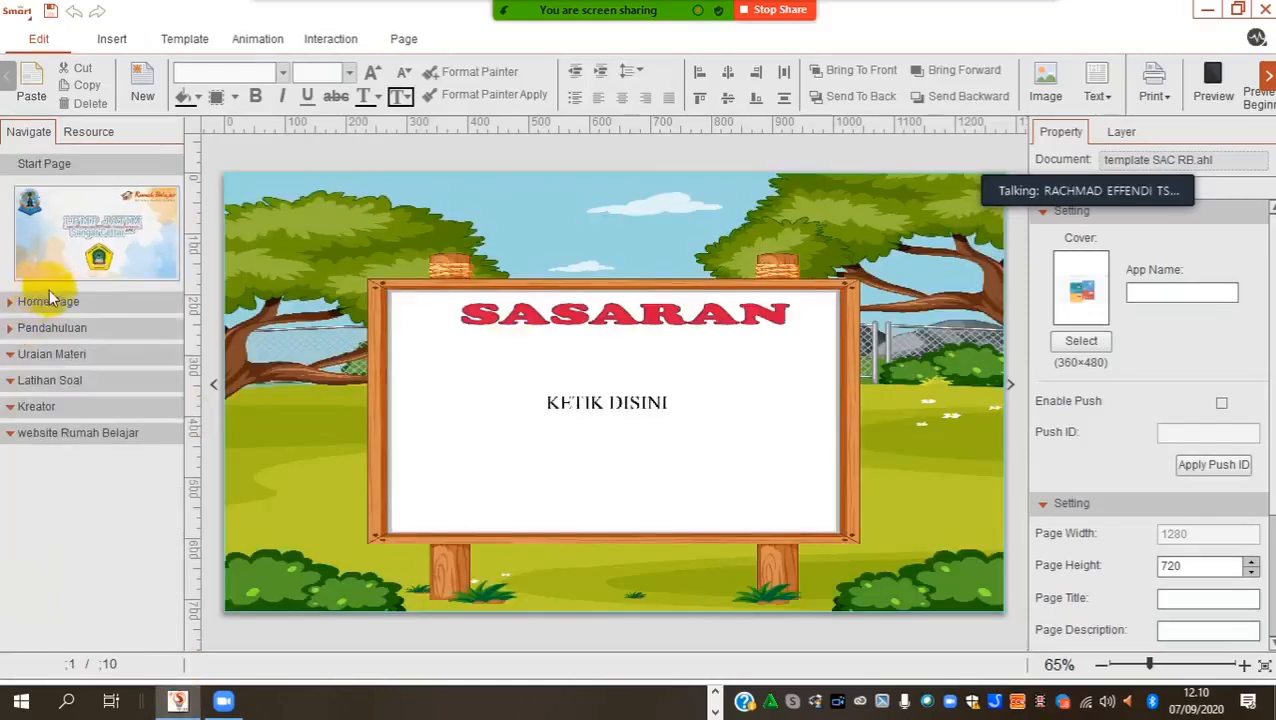
click(12, 305)
click(9, 330)
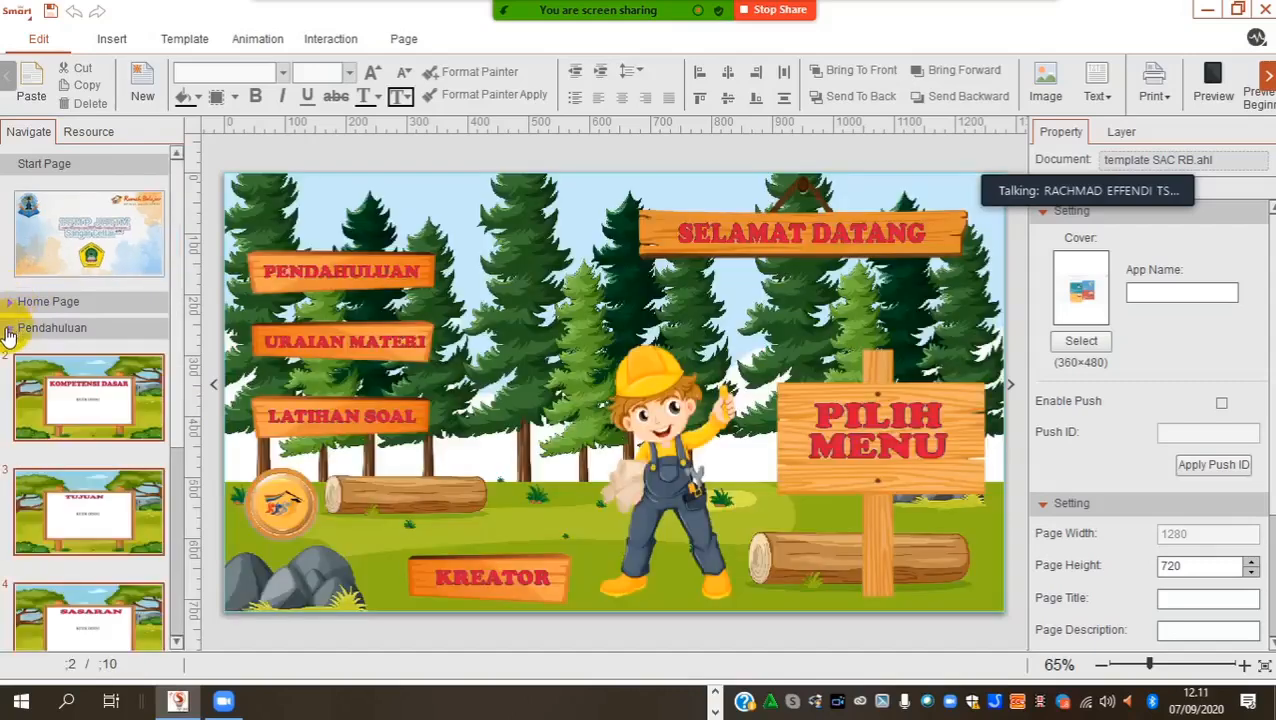
click(9, 330)
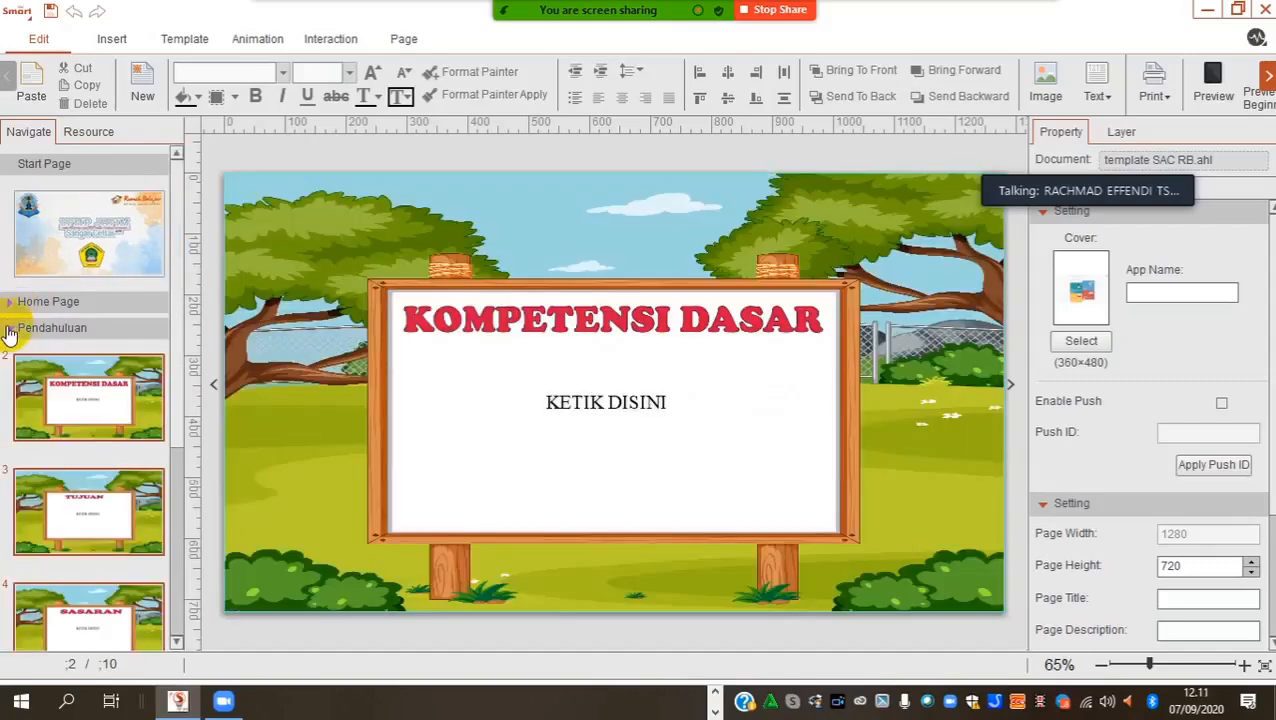
Step: View the Uraian Materi, Latihan Soal and Kreator pages and collapse these three sections in the page list
click(12, 362)
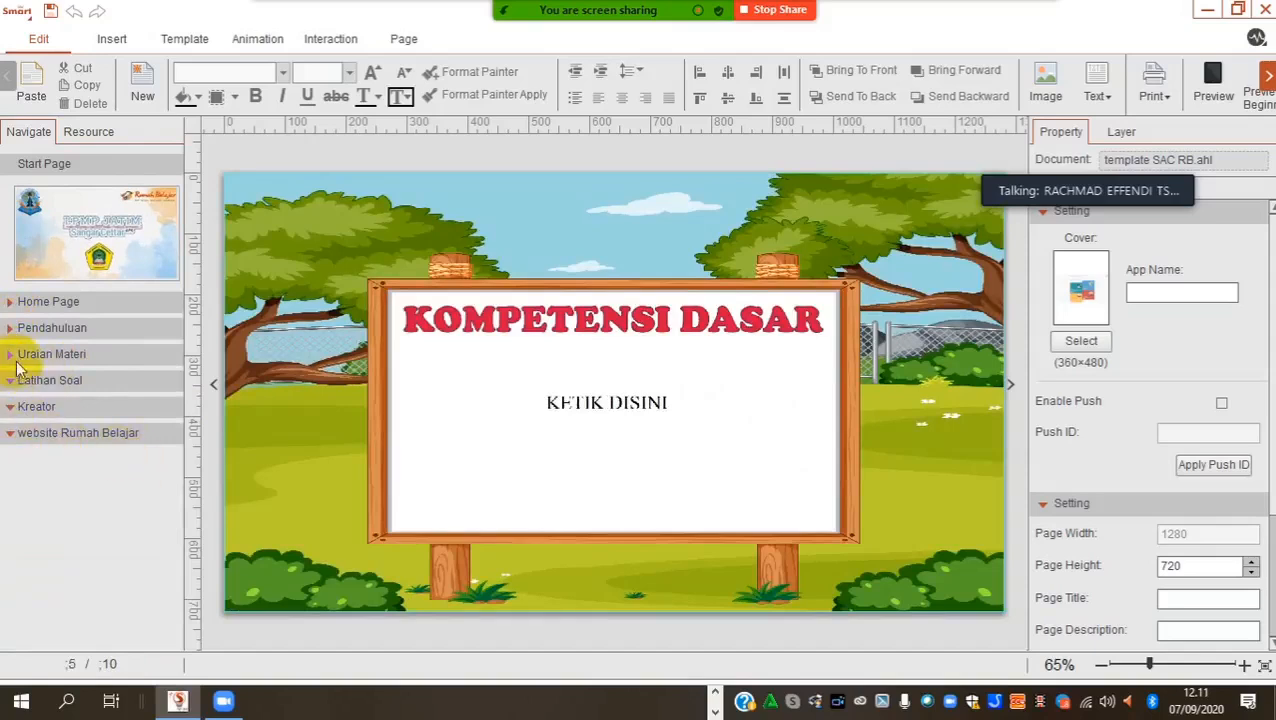
click(10, 366)
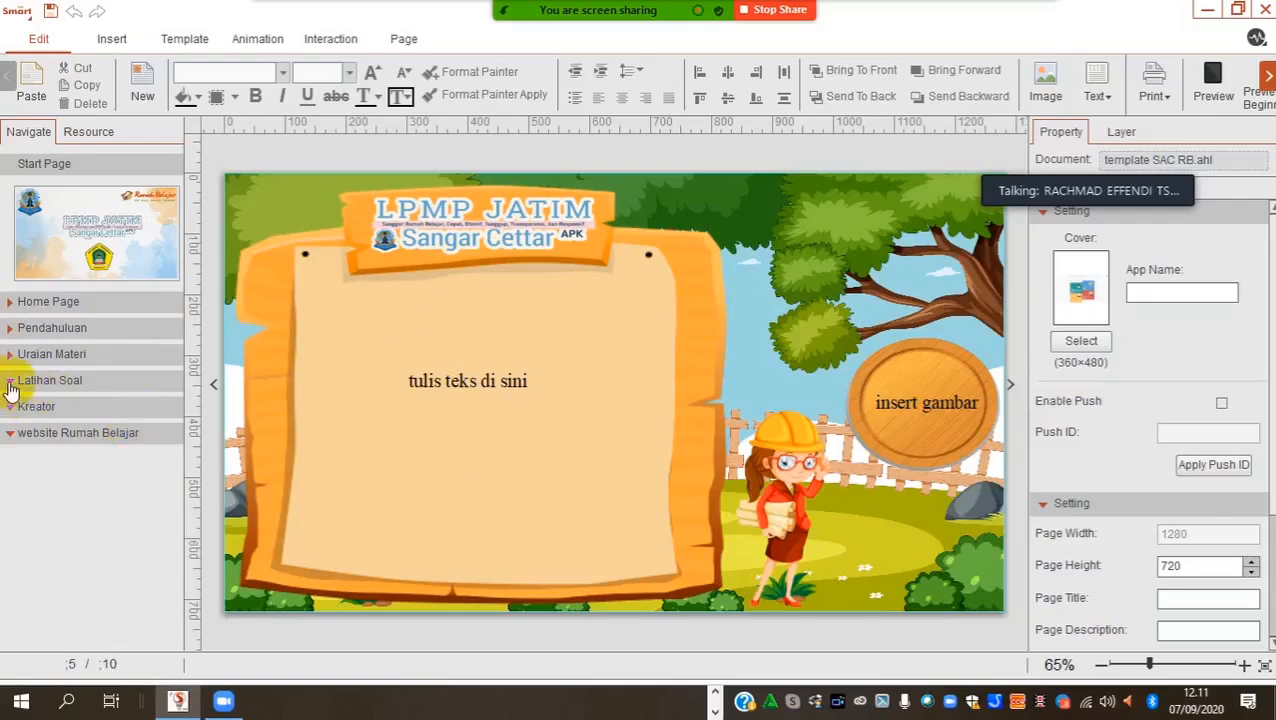
click(10, 390)
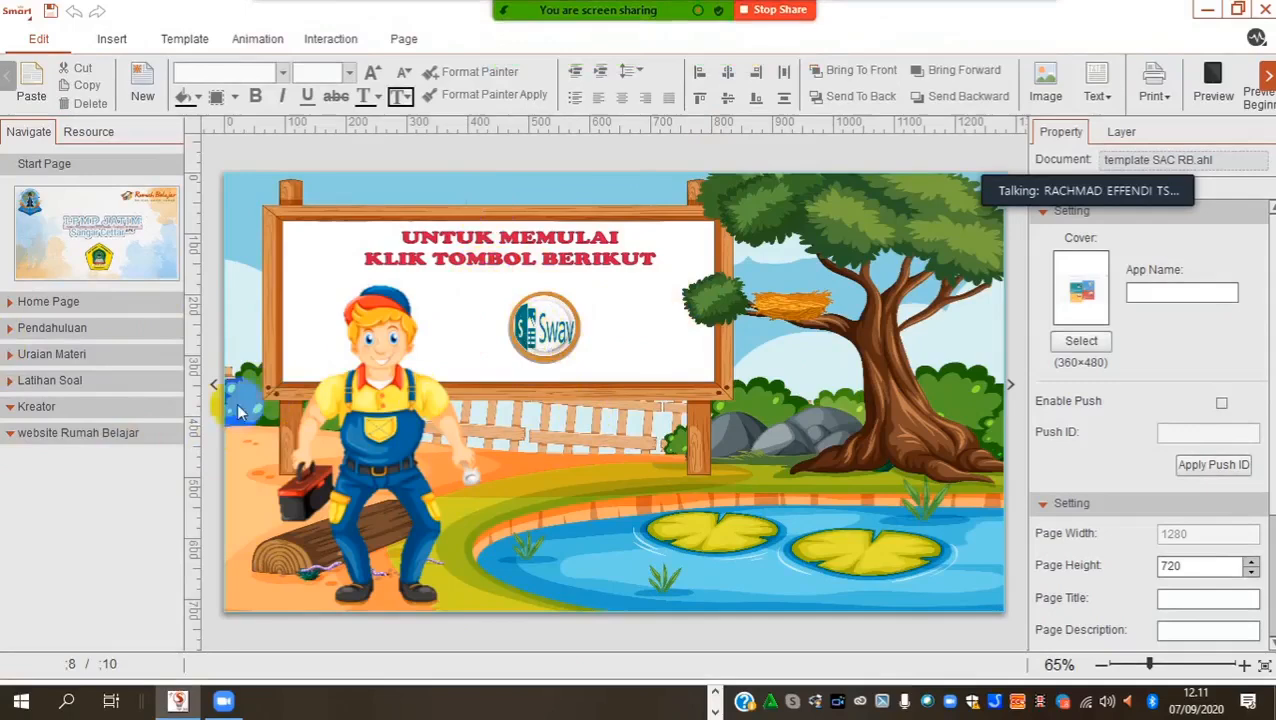
click(12, 409)
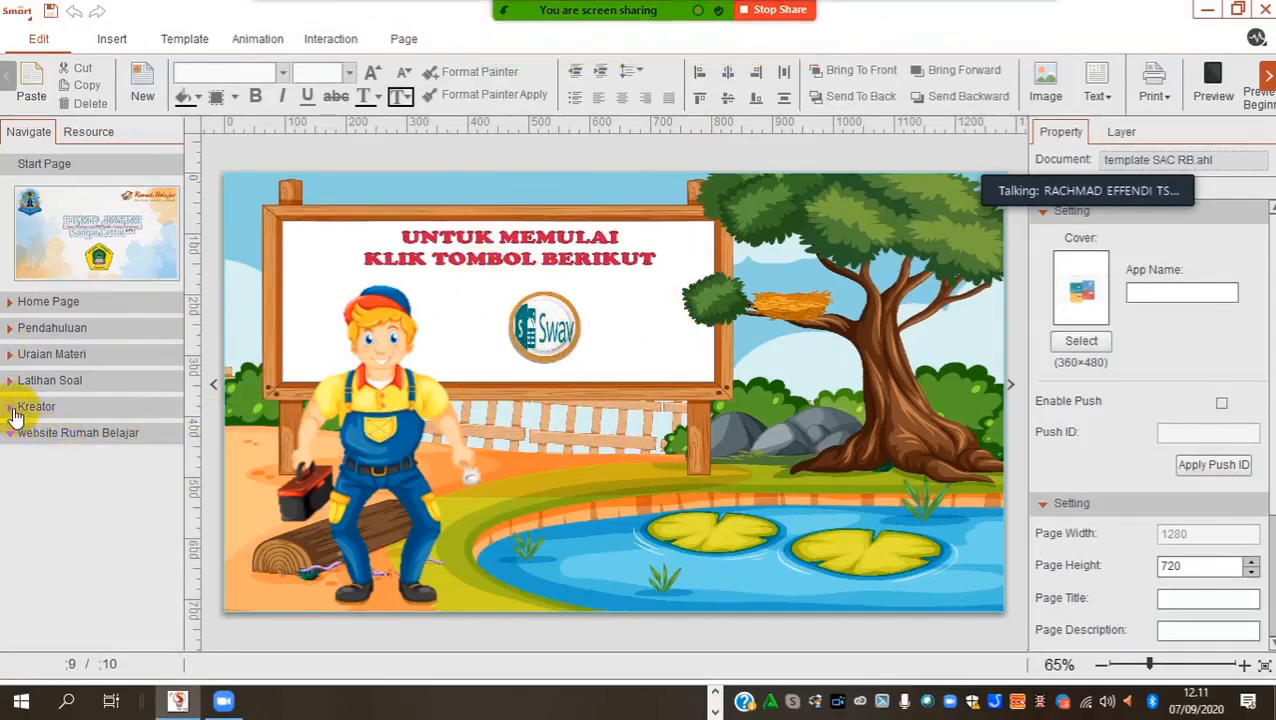
click(30, 407)
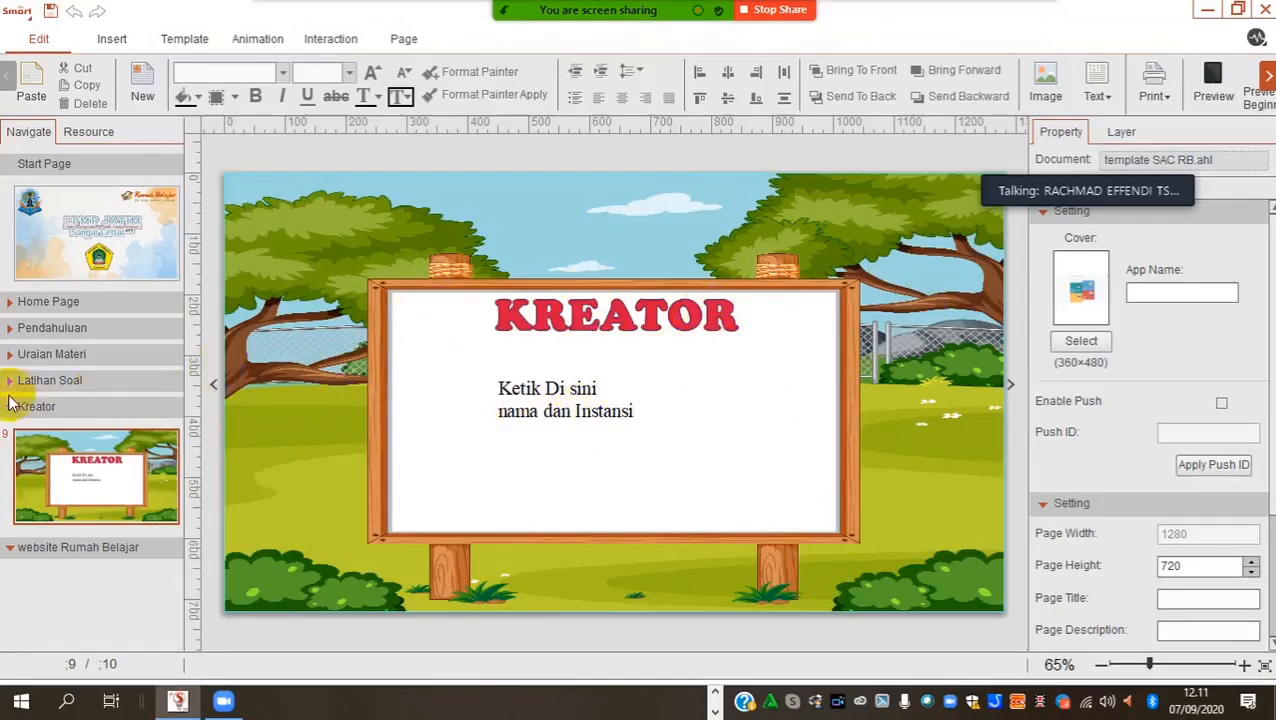
click(11, 407)
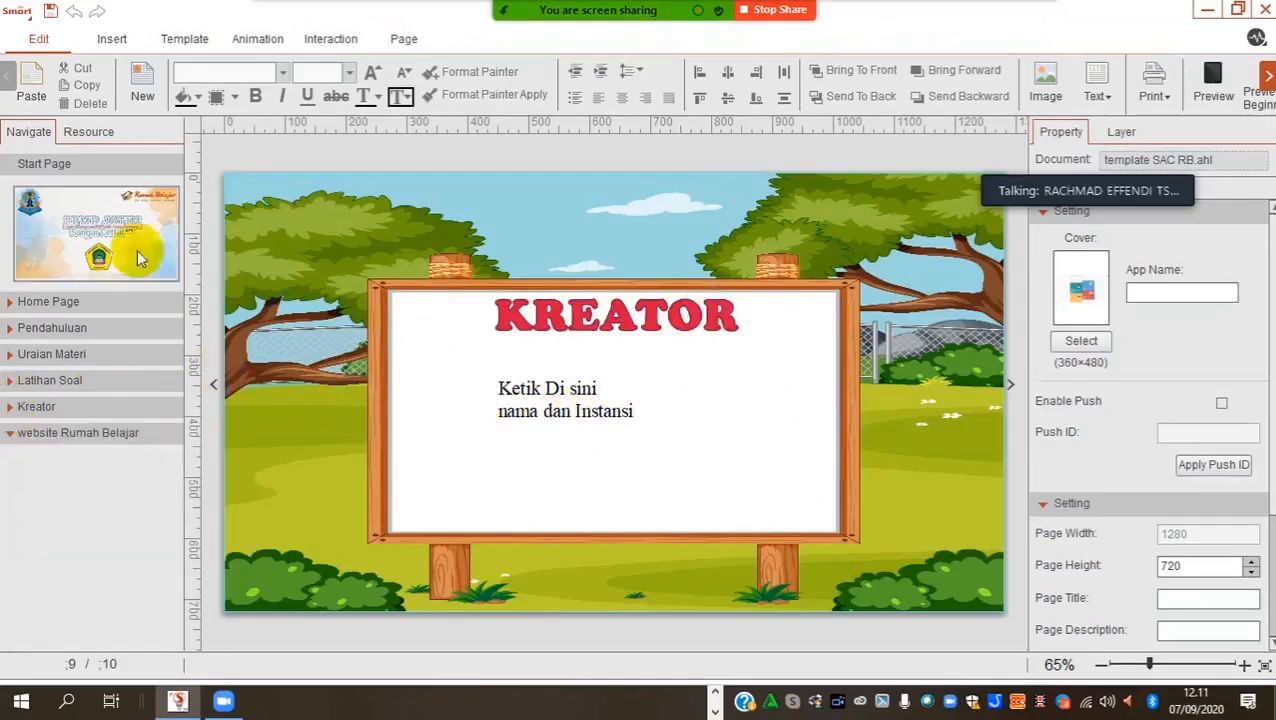
Step: Expand the Home Page and Pendahuluan sections, view their pages and collapse Pendahuluan in the page list
click(10, 306)
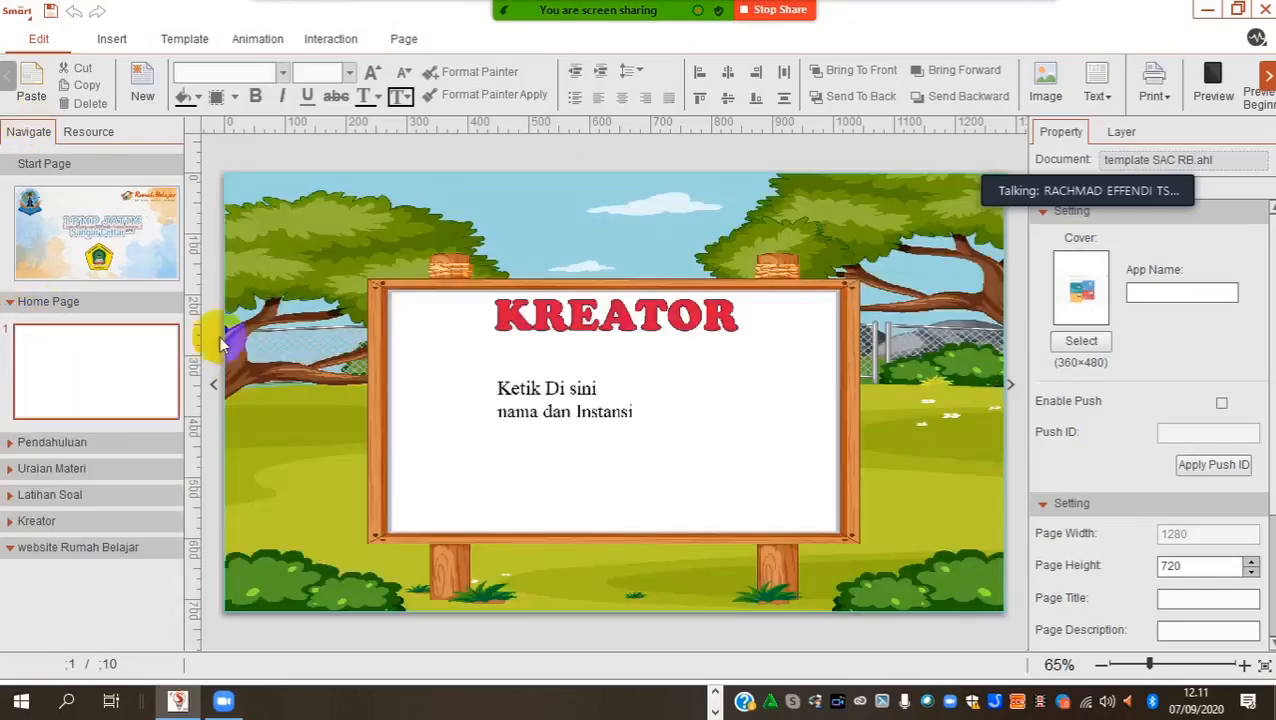
click(20, 355)
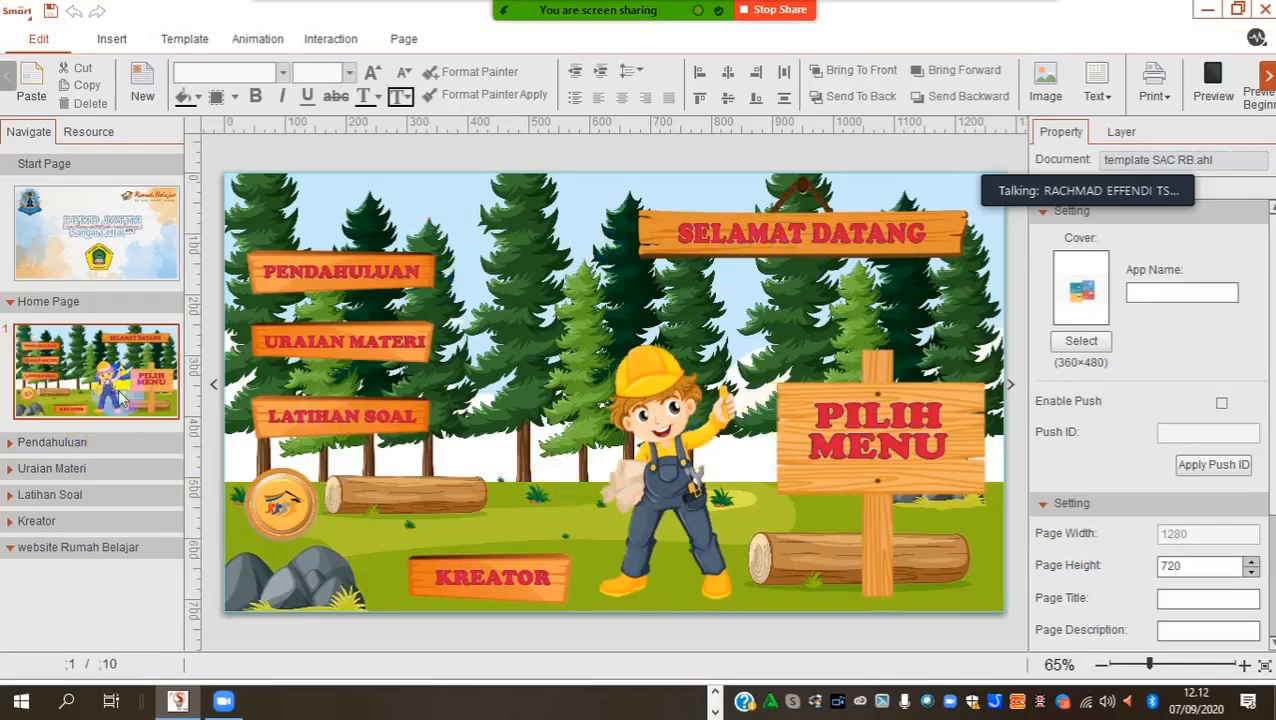
click(8, 447)
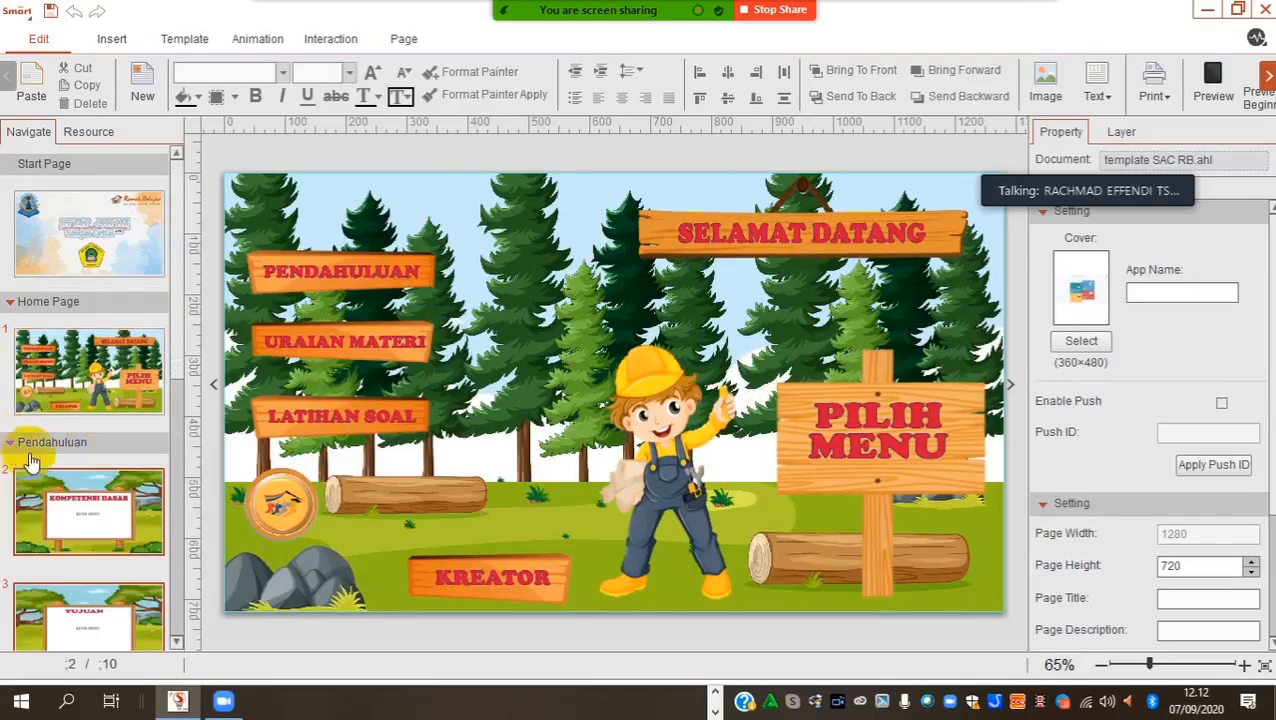
scroll(132, 424, down, 3)
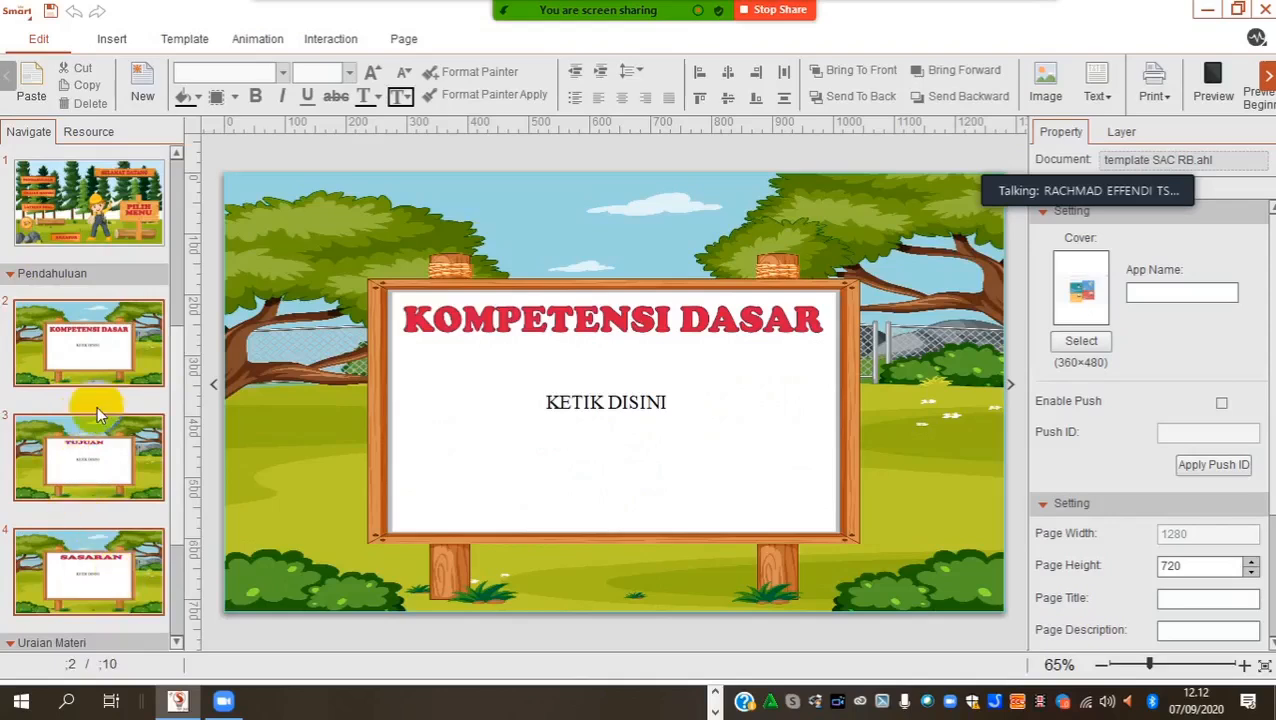
scroll(97, 406, down, 1)
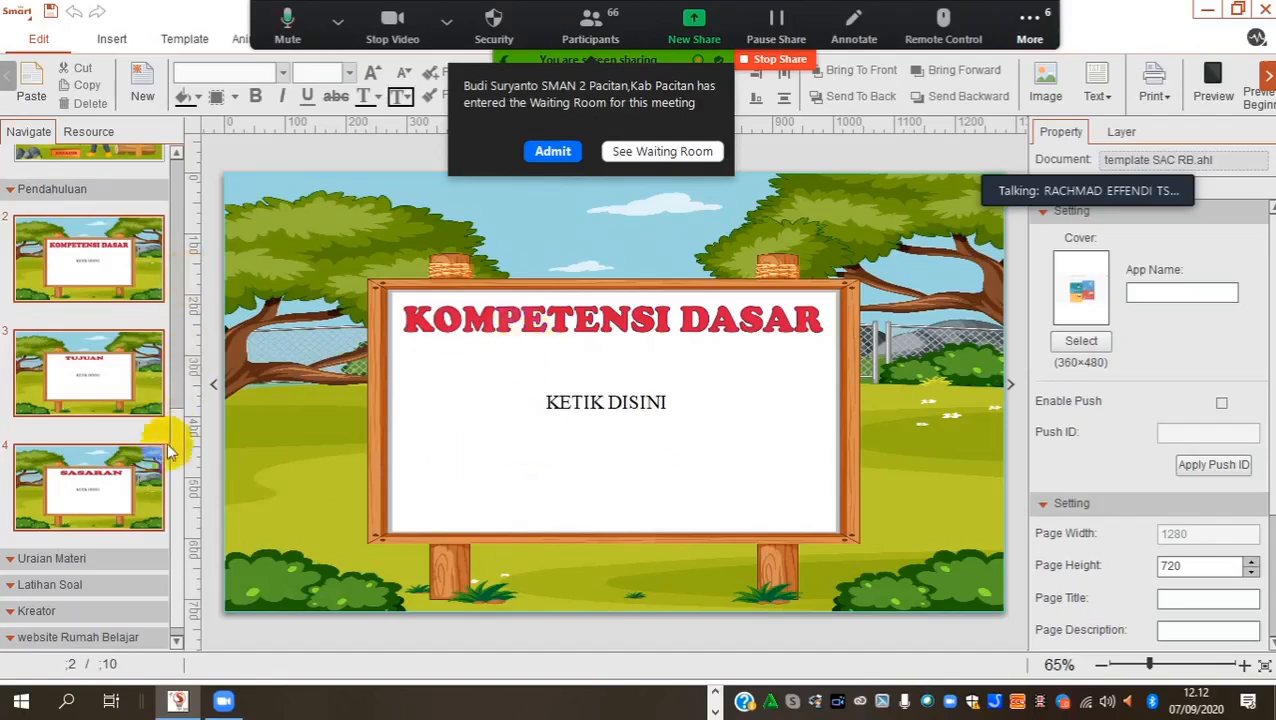
scroll(179, 425, up, 1)
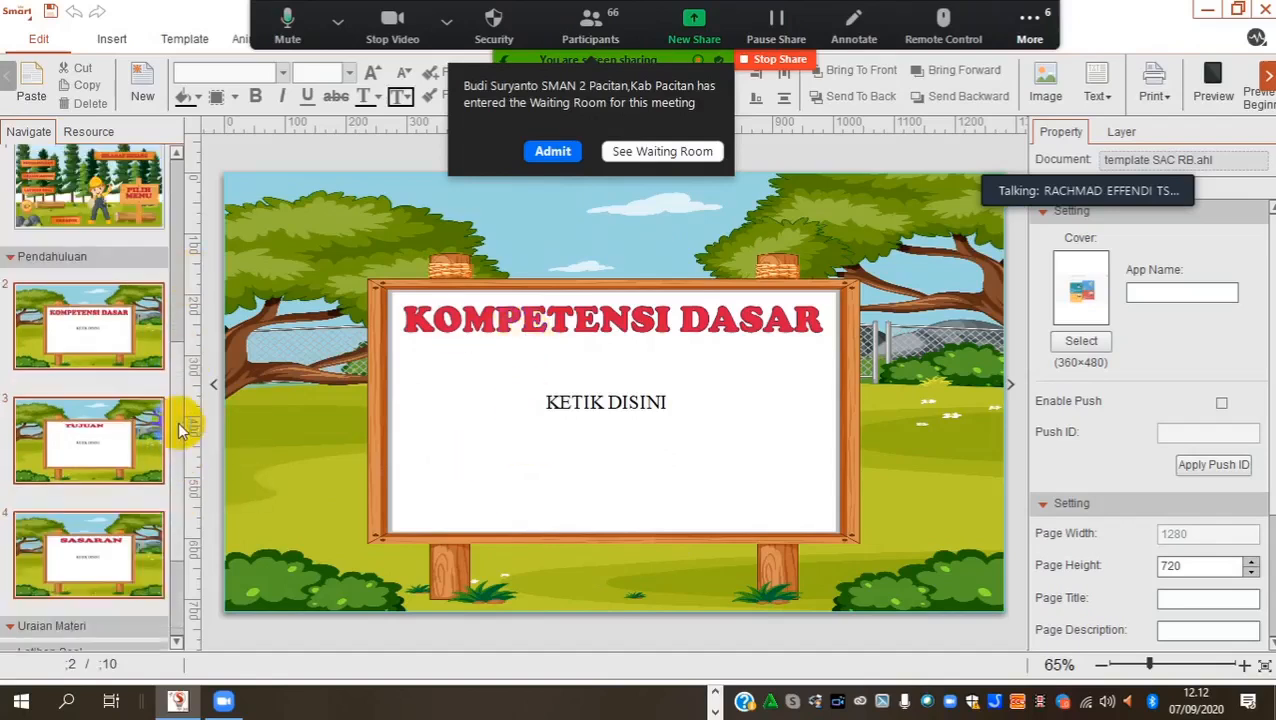
click(12, 260)
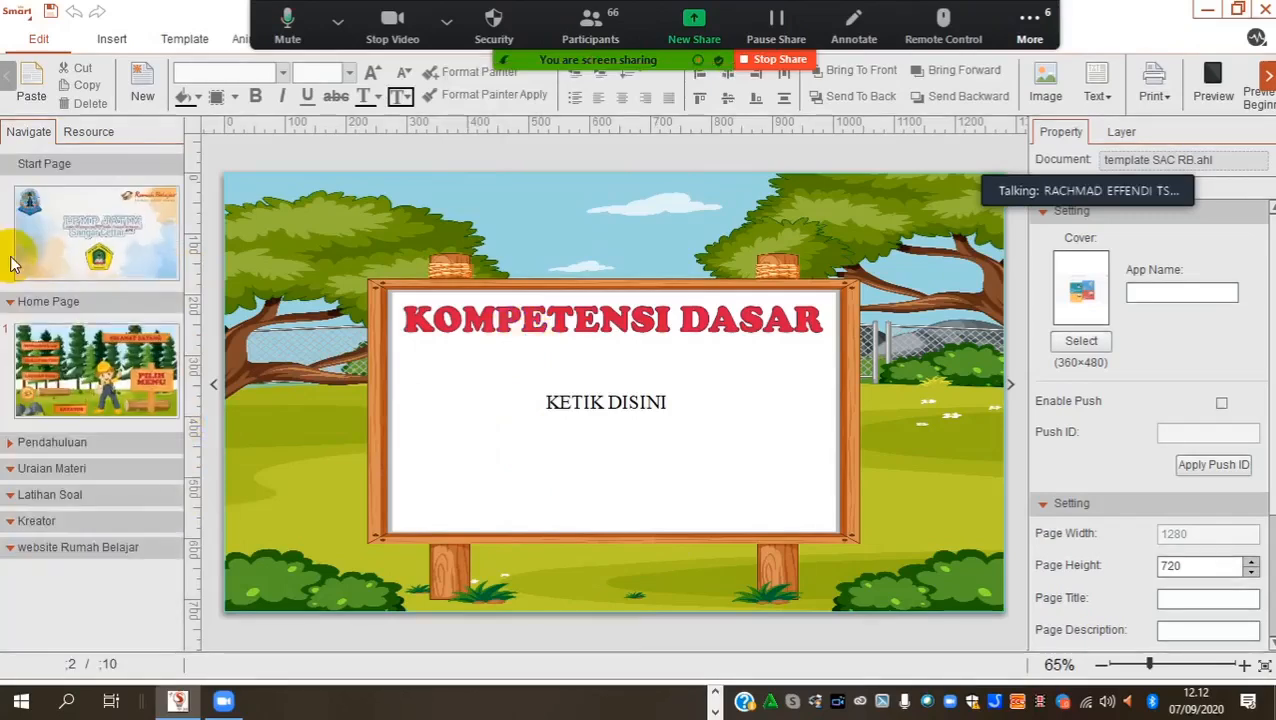
Step: View the three Uraian Materi pages, comparing their text area, image placeholder and character, and collapse the section
click(11, 477)
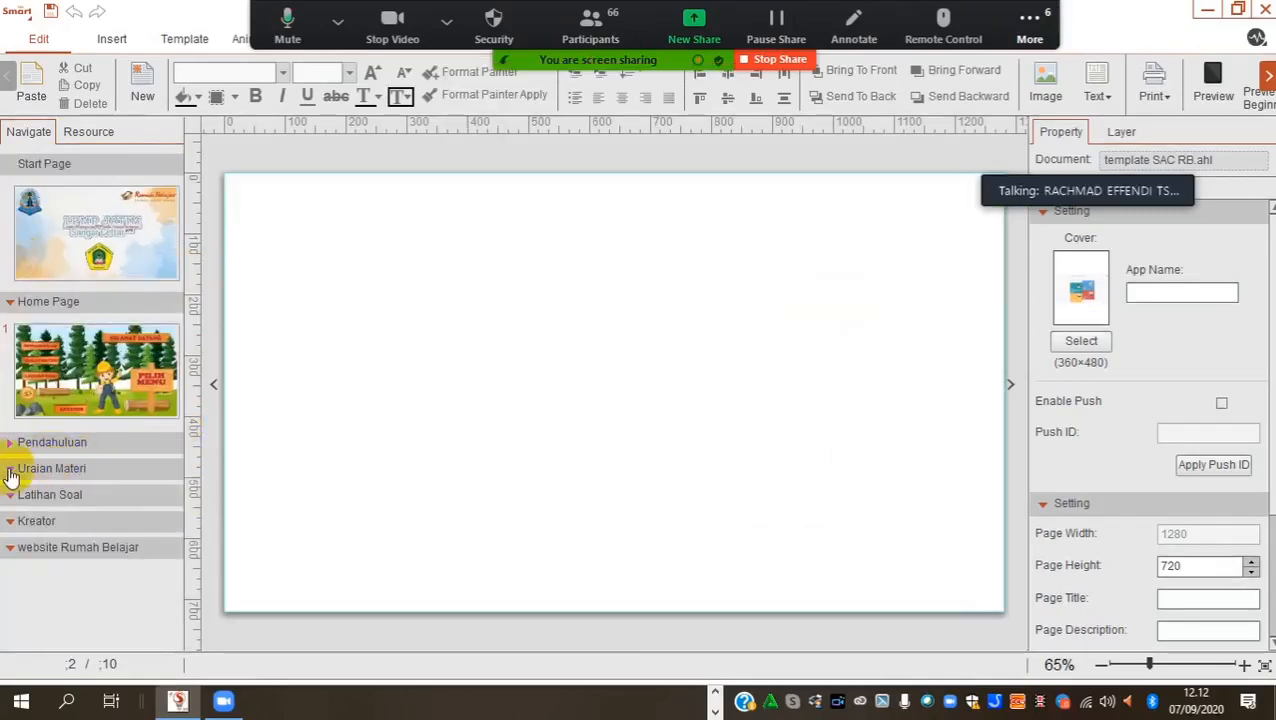
click(14, 475)
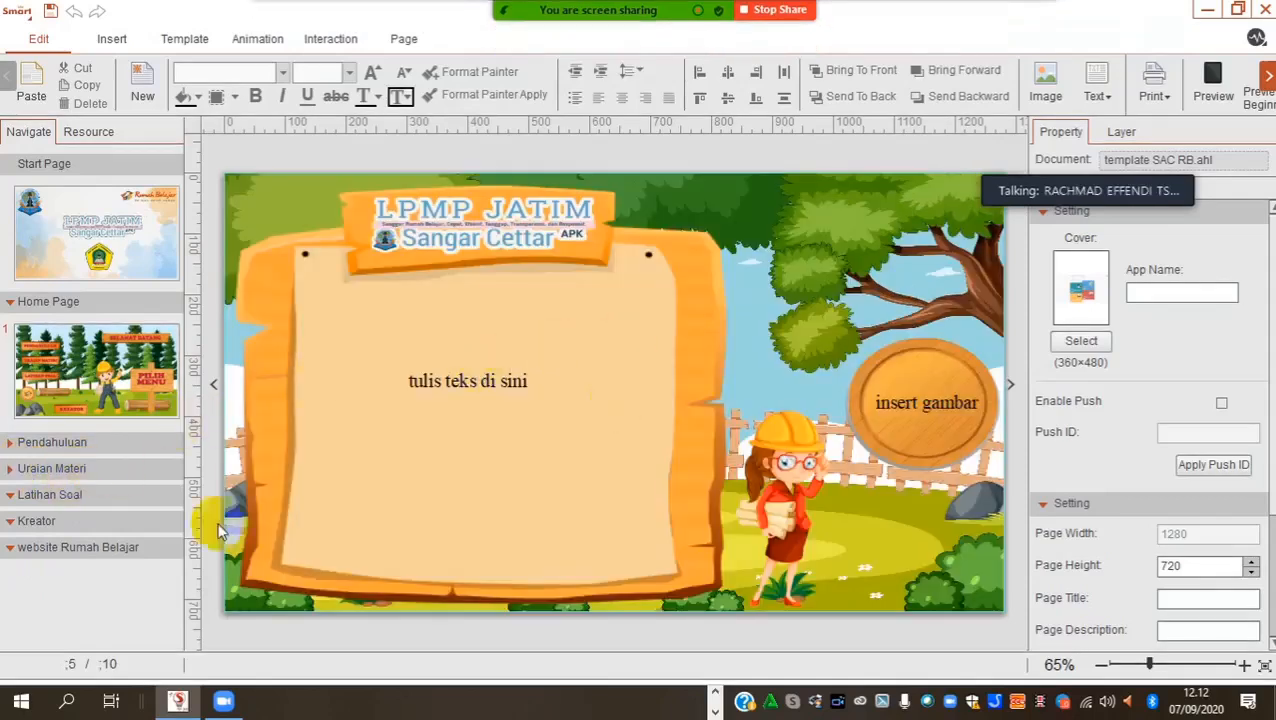
click(12, 475)
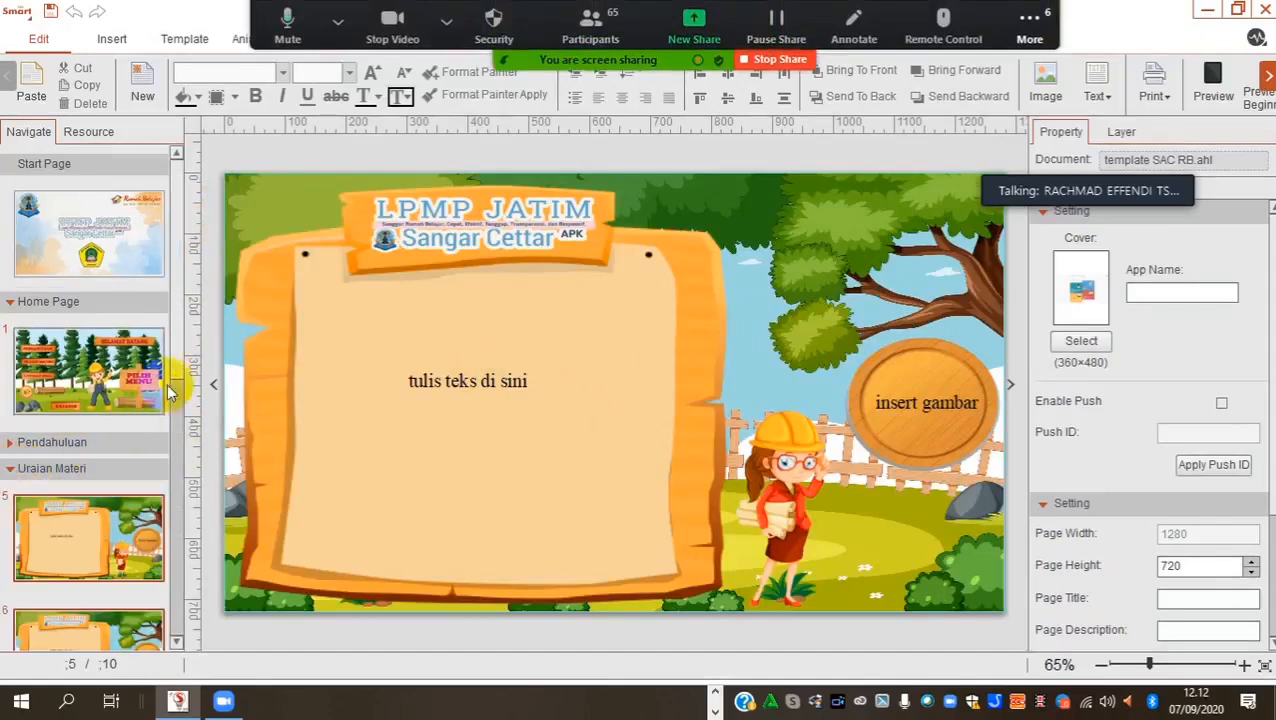
drag(178, 393, 177, 469)
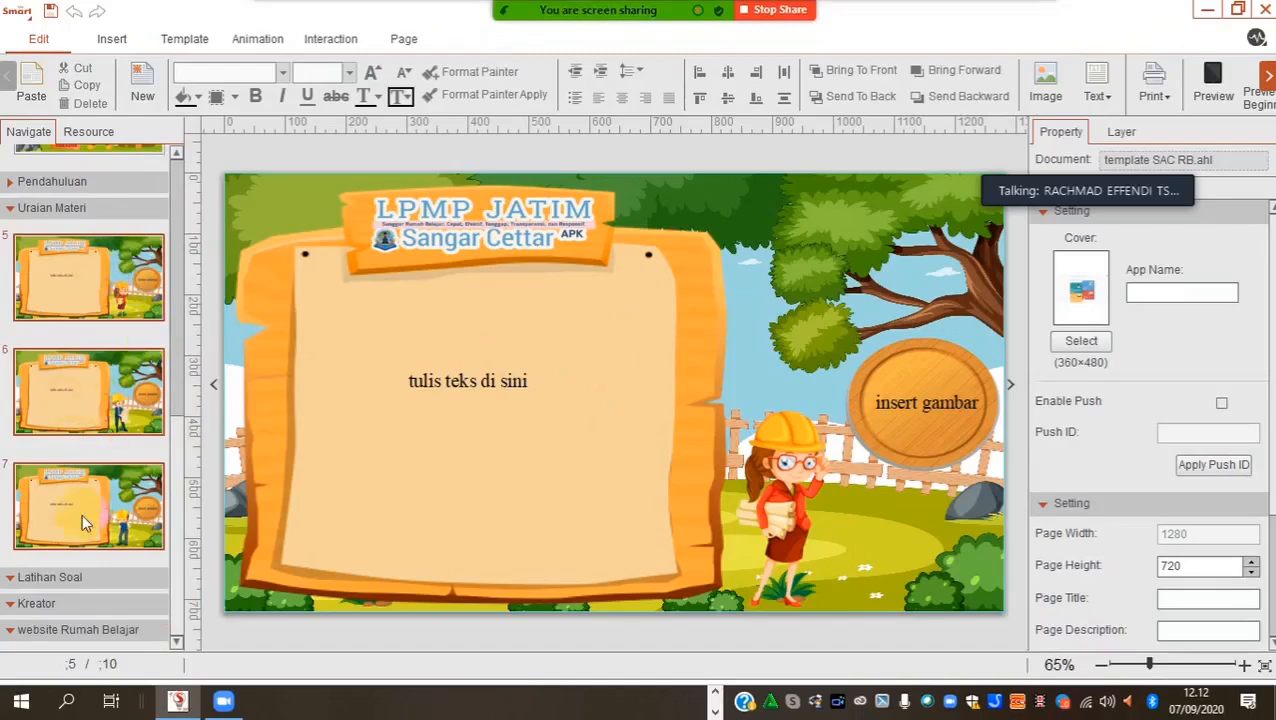
click(70, 270)
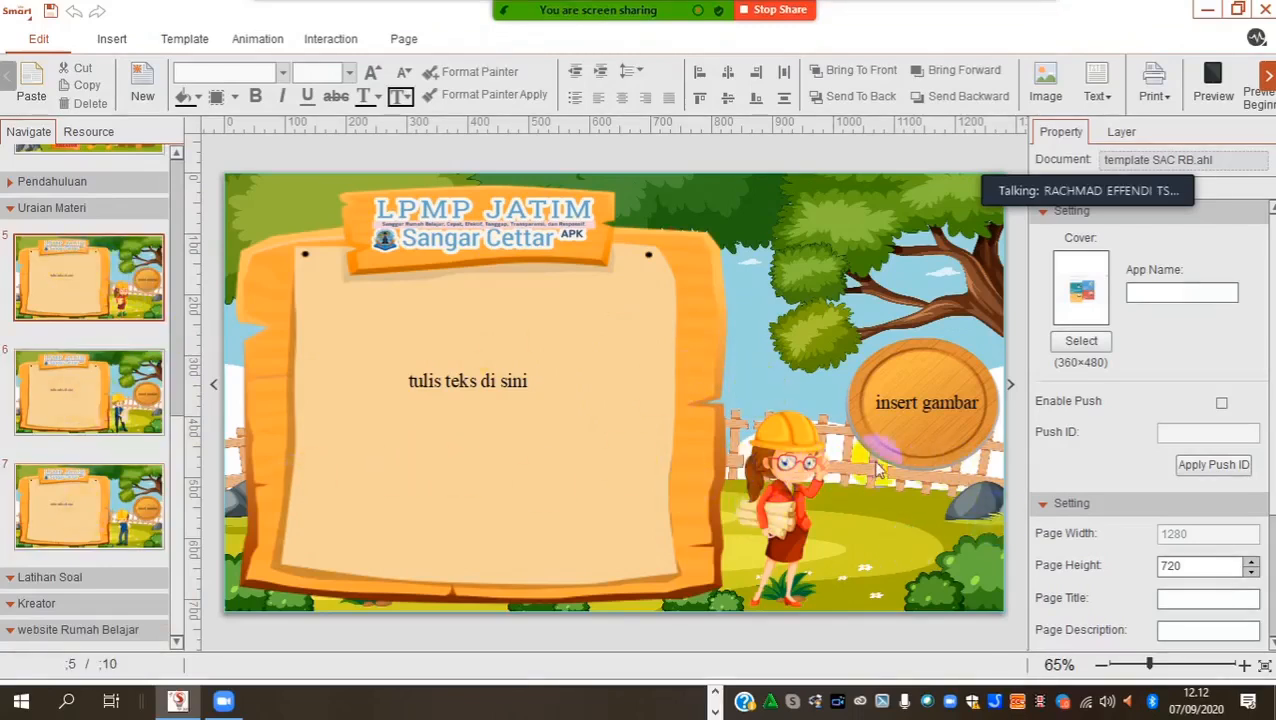
click(88, 378)
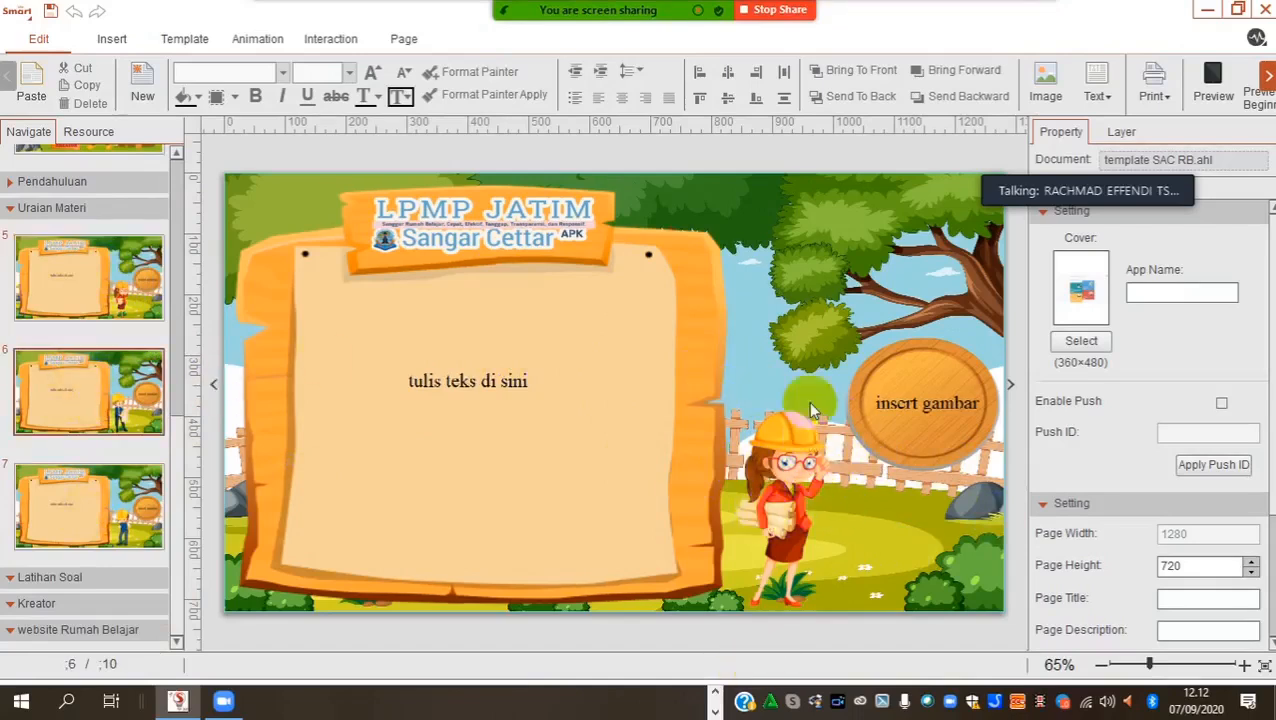
click(72, 387)
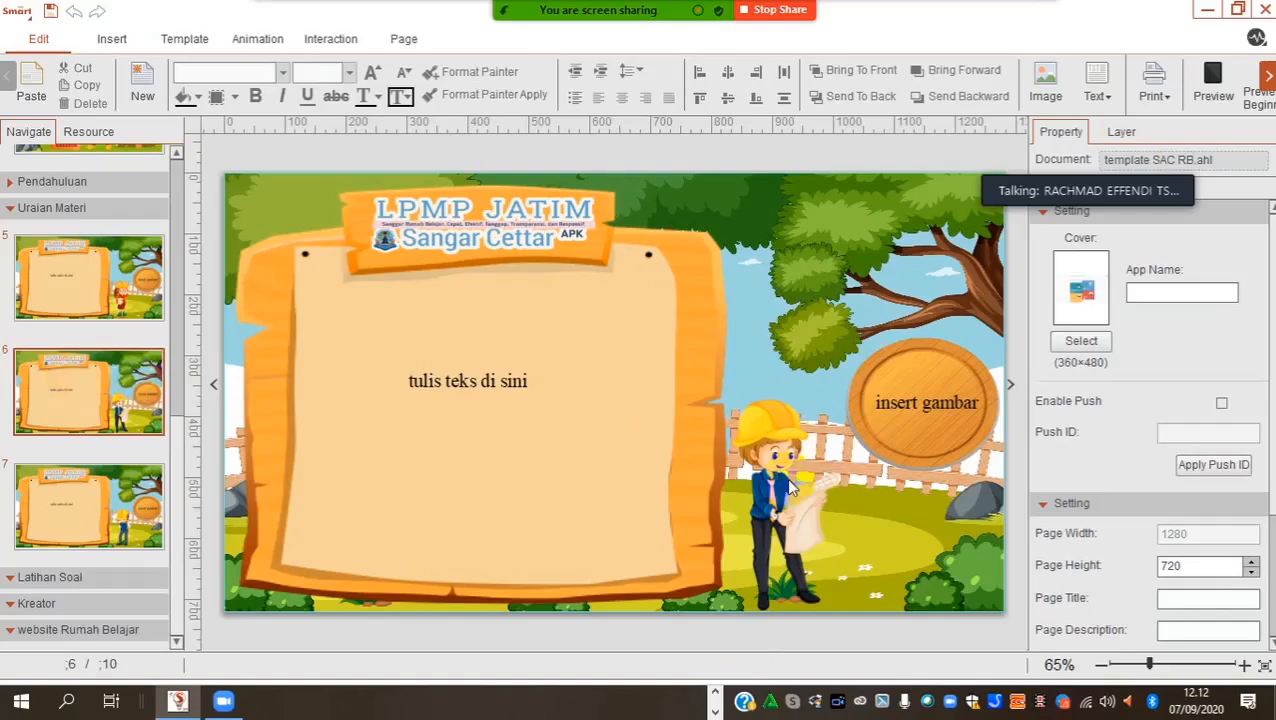
click(97, 497)
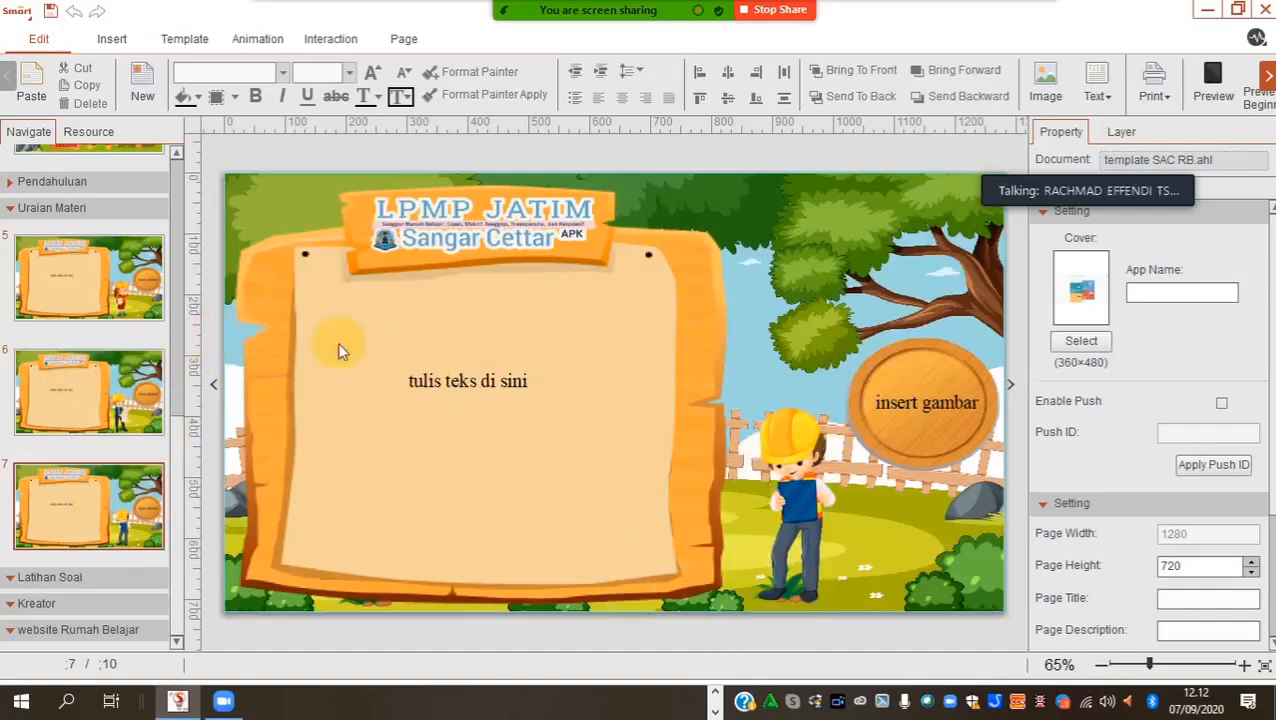
click(11, 209)
Step: View the Latihan Soal and Kreator pages and leave both sections collapsed in the page list
click(9, 503)
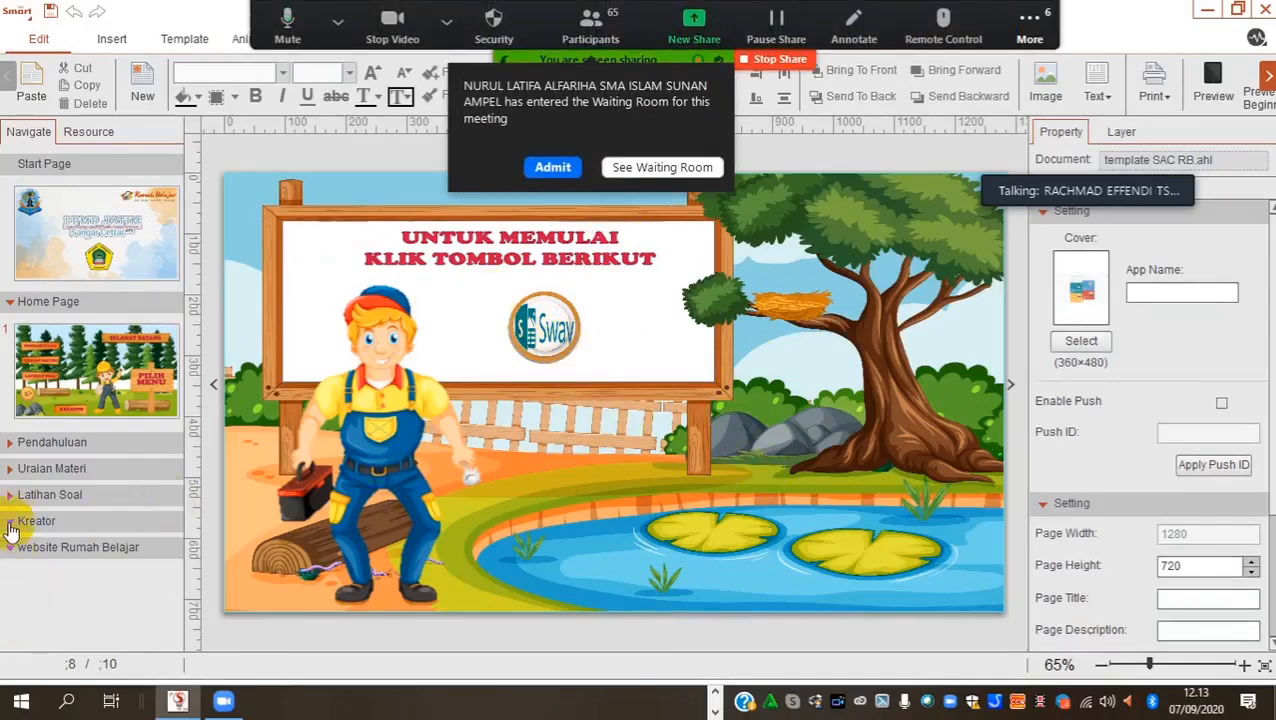
click(11, 521)
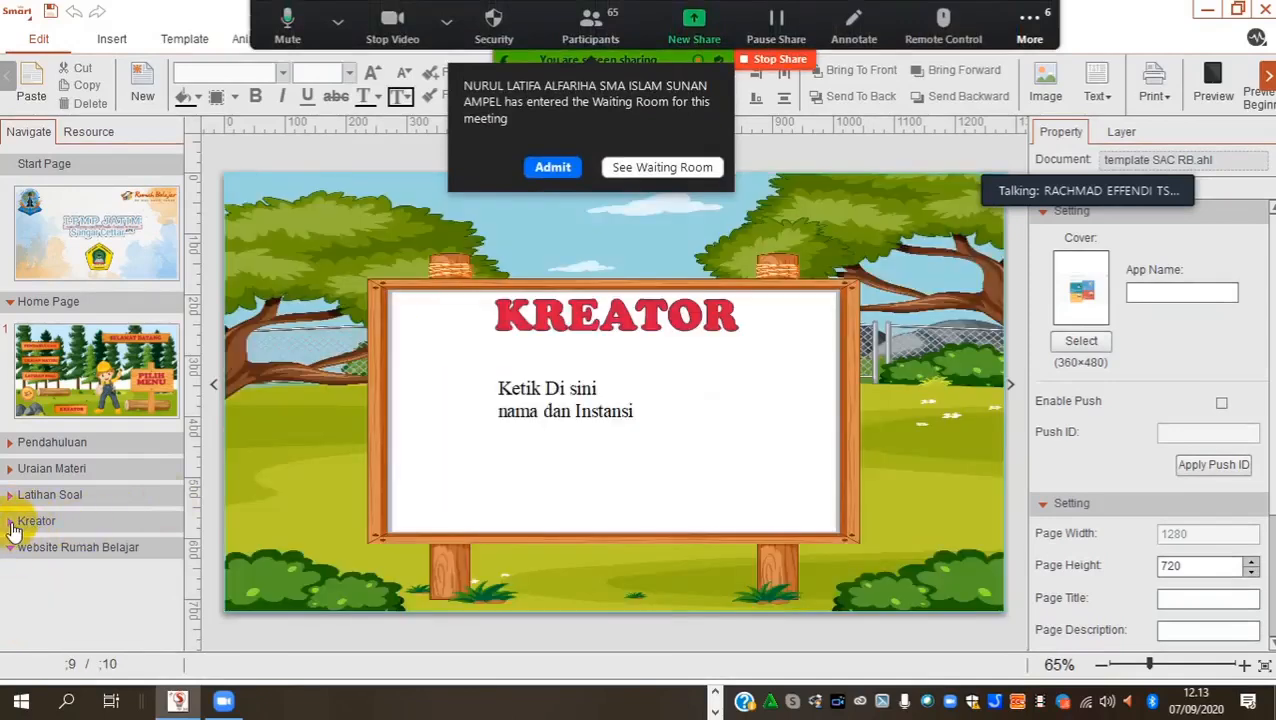
click(12, 524)
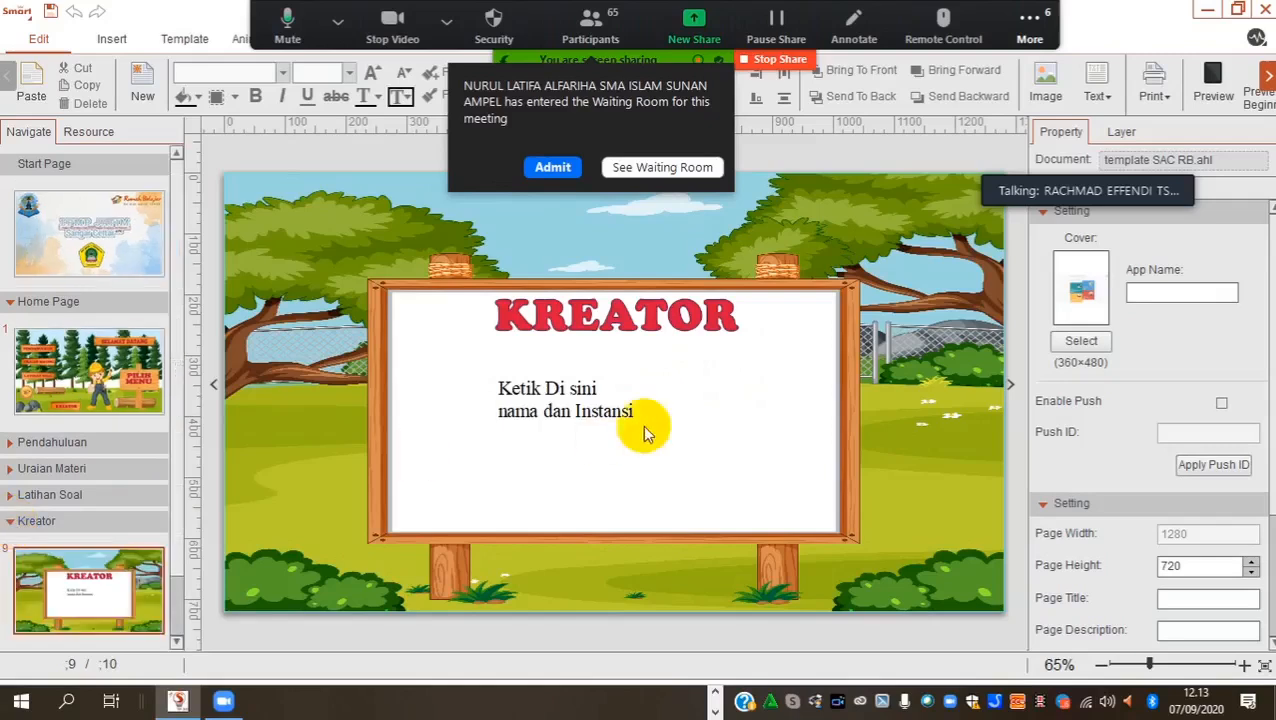
scroll(105, 505, down, 1)
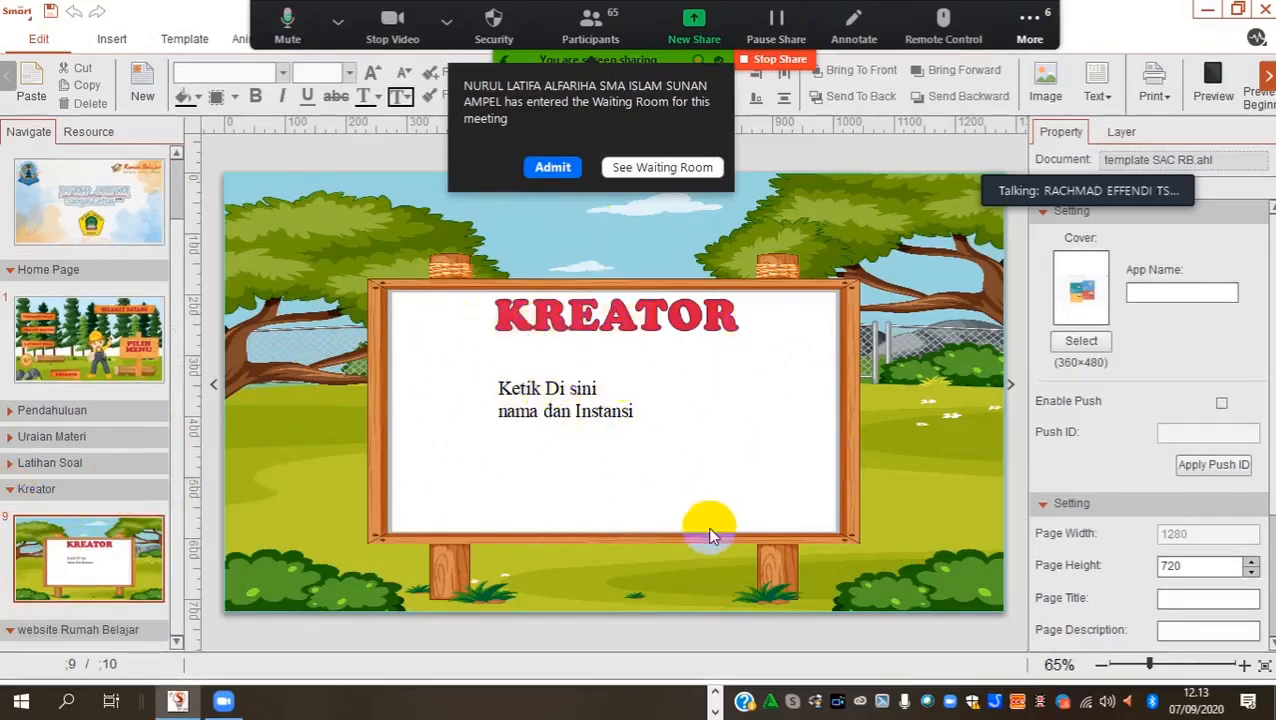
click(12, 494)
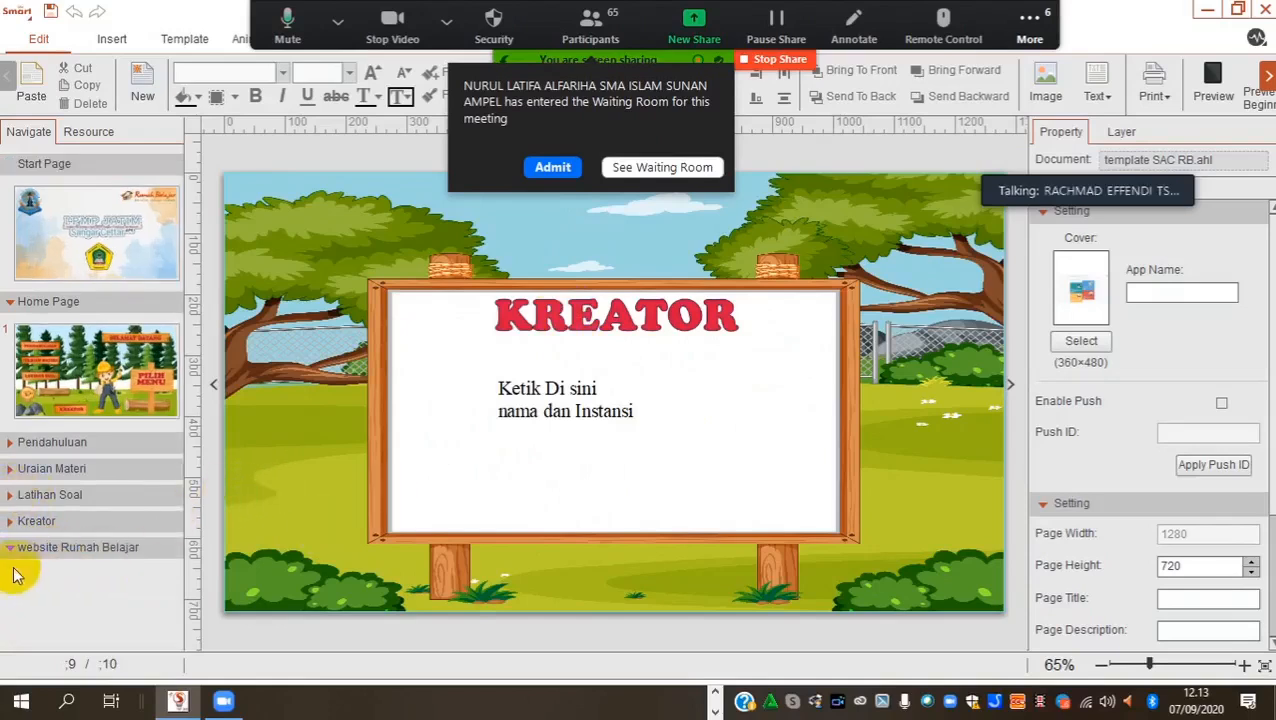
Step: View the embedded page of the website Rumah Belajar section and collapse that section in the page list
click(99, 555)
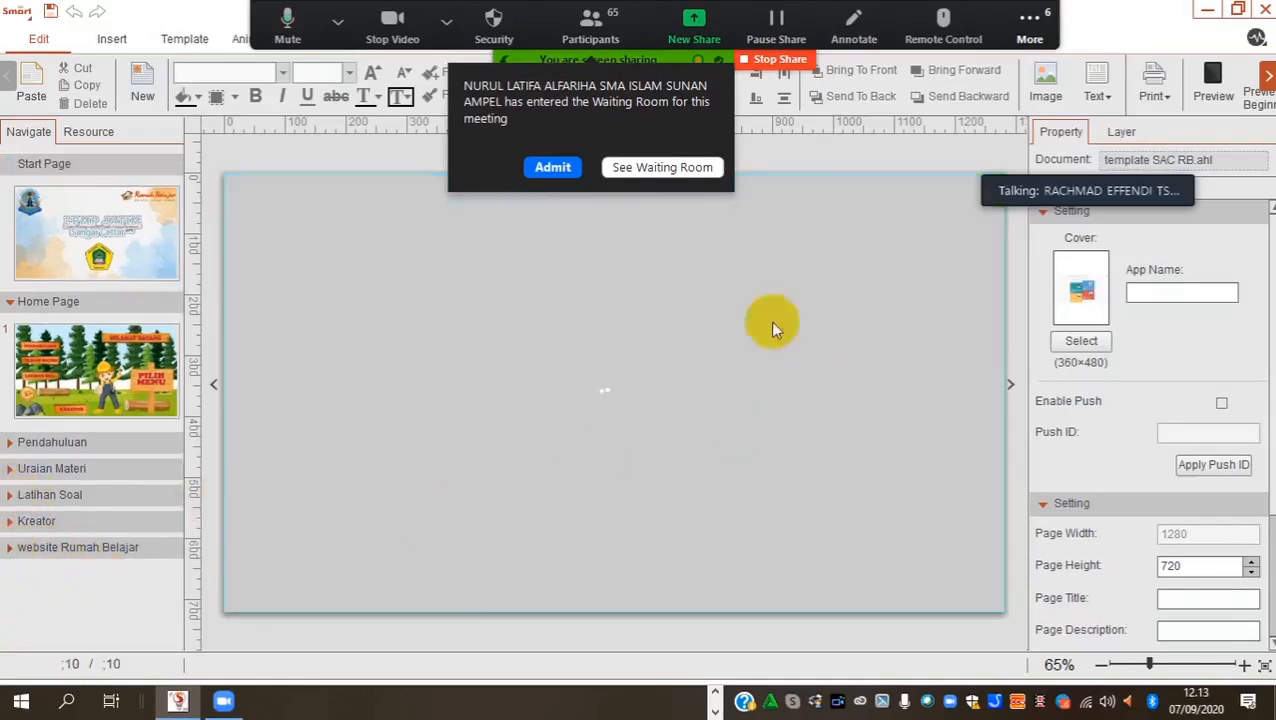
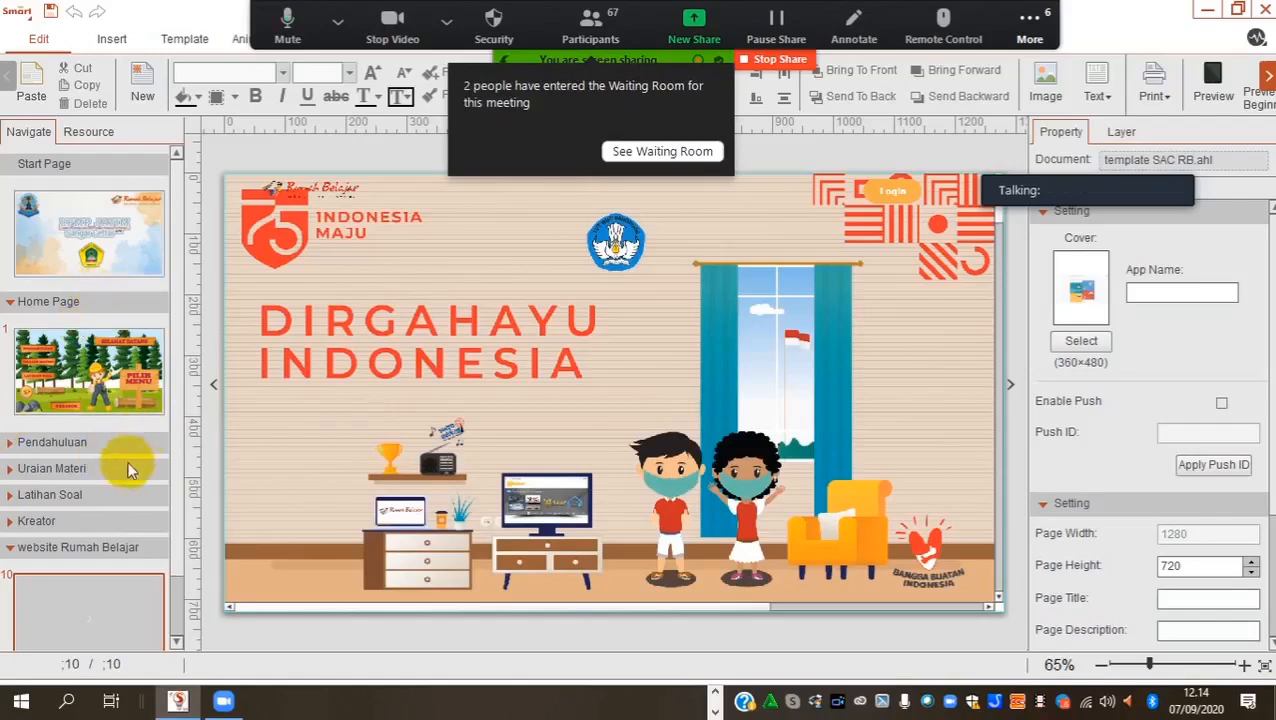
scroll(100, 463, down, 1)
scroll(95, 468, up, 1)
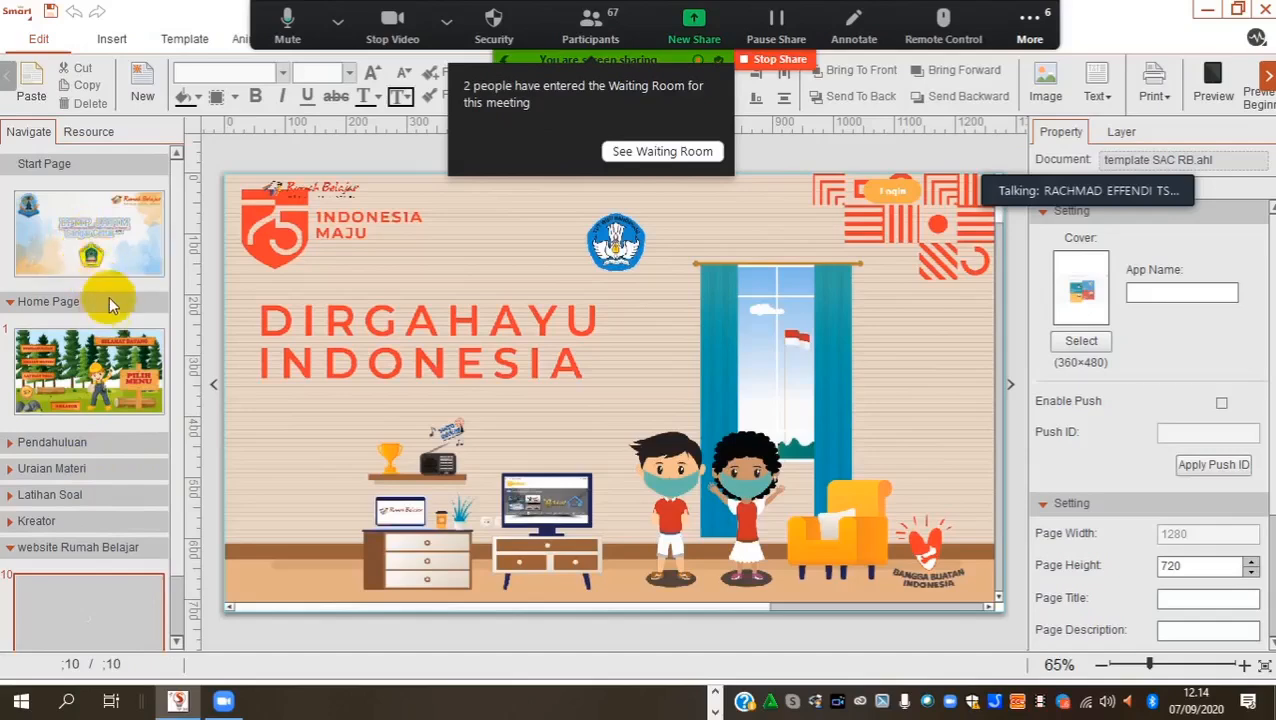
click(92, 252)
scroll(84, 478, down, 1)
click(10, 520)
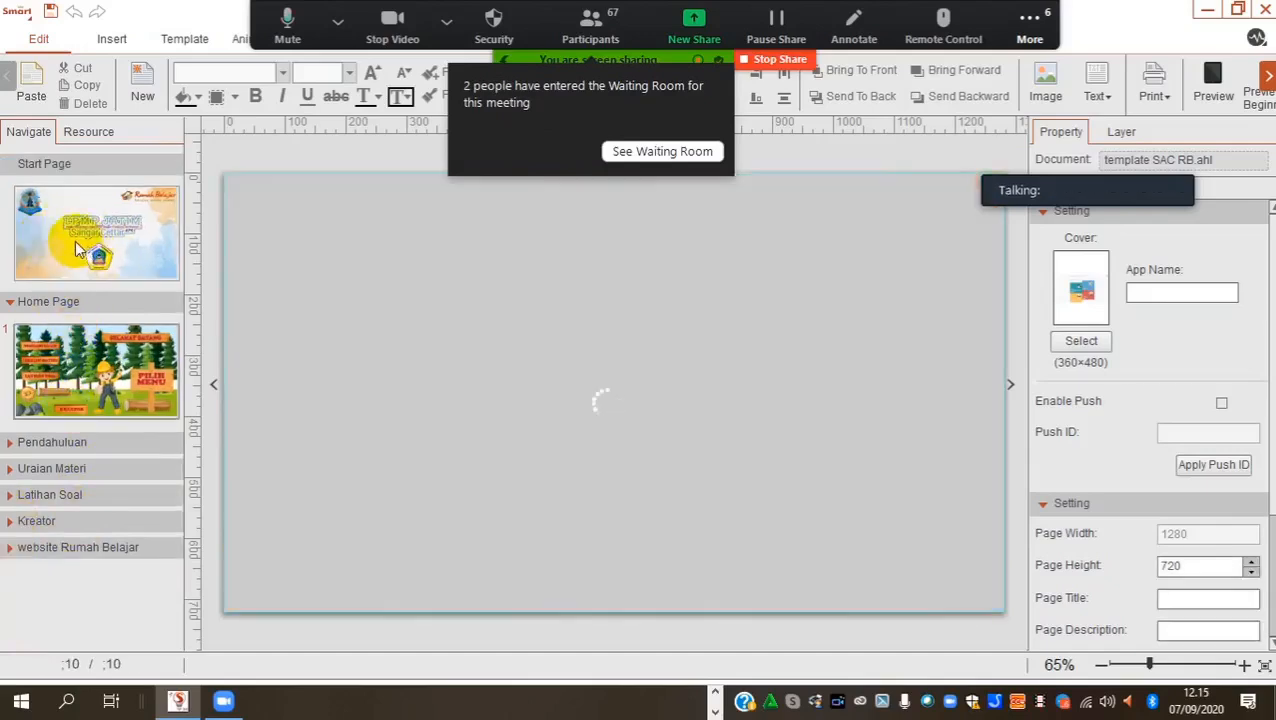
Step: Open the Start Page and replace the yellow school emblem below the Sangar Cettar title with the image kantor LPMP.jpg
click(152, 197)
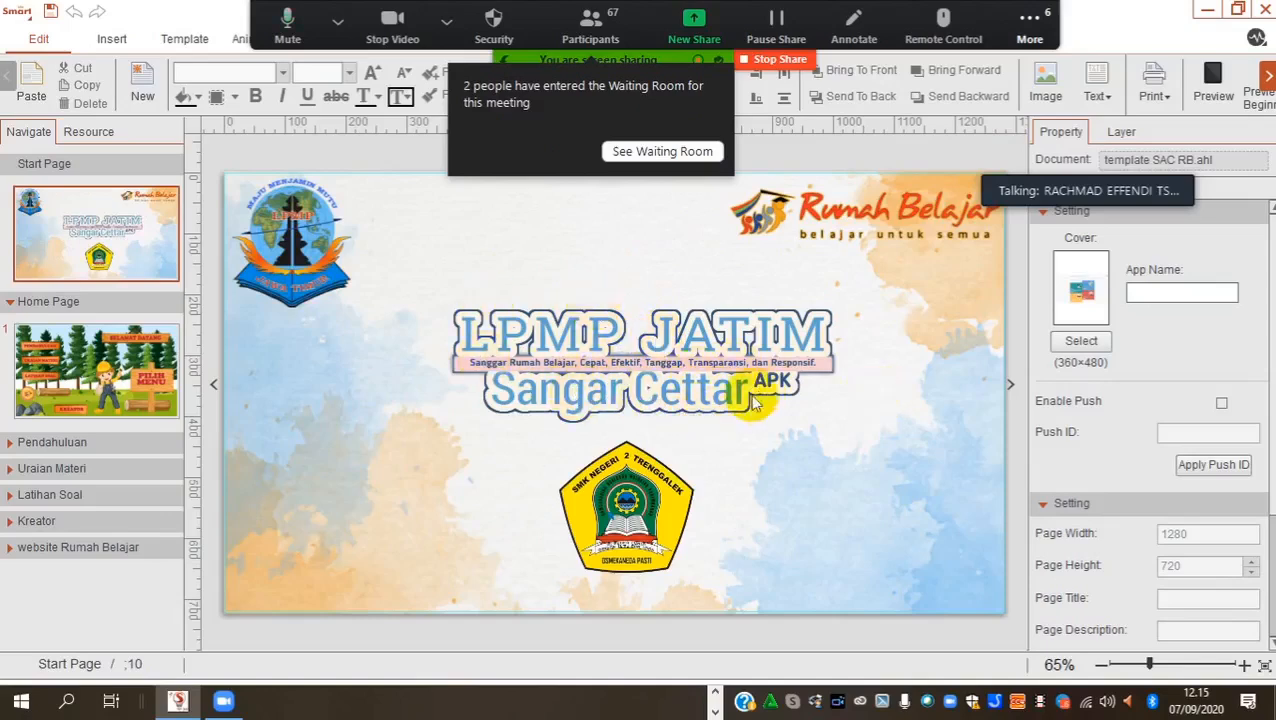
click(630, 506)
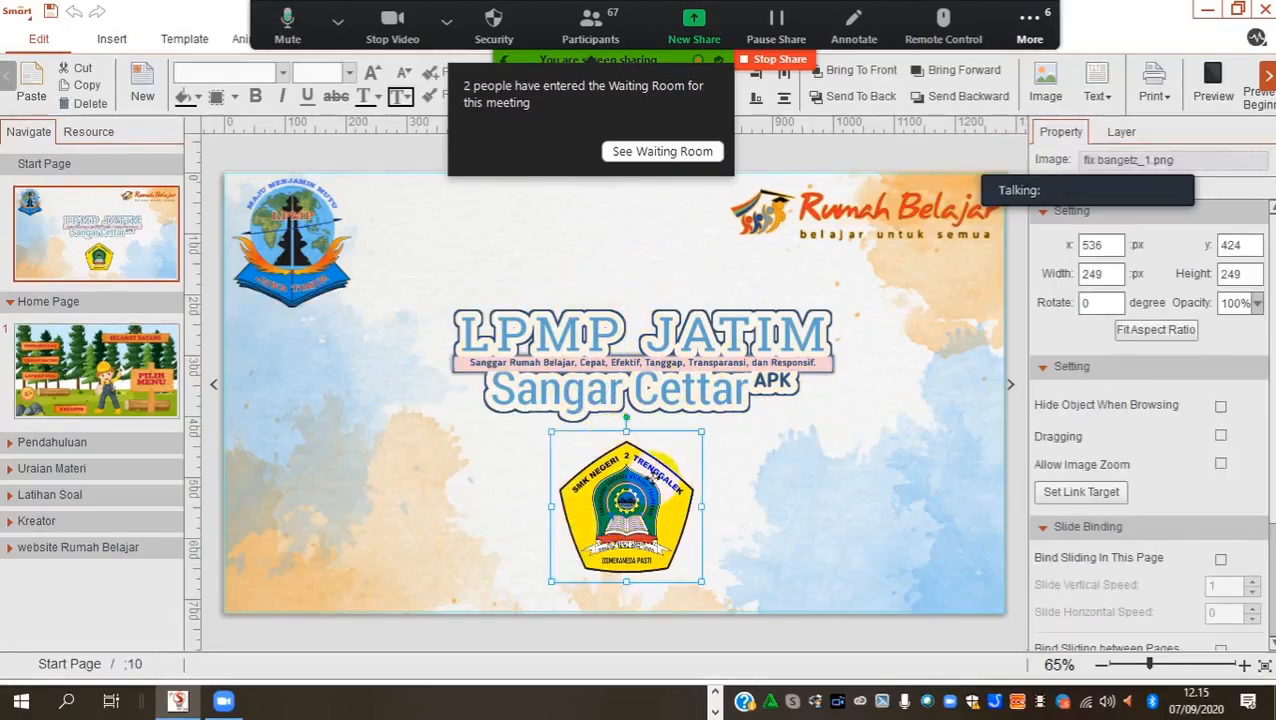
click(886, 461)
click(886, 463)
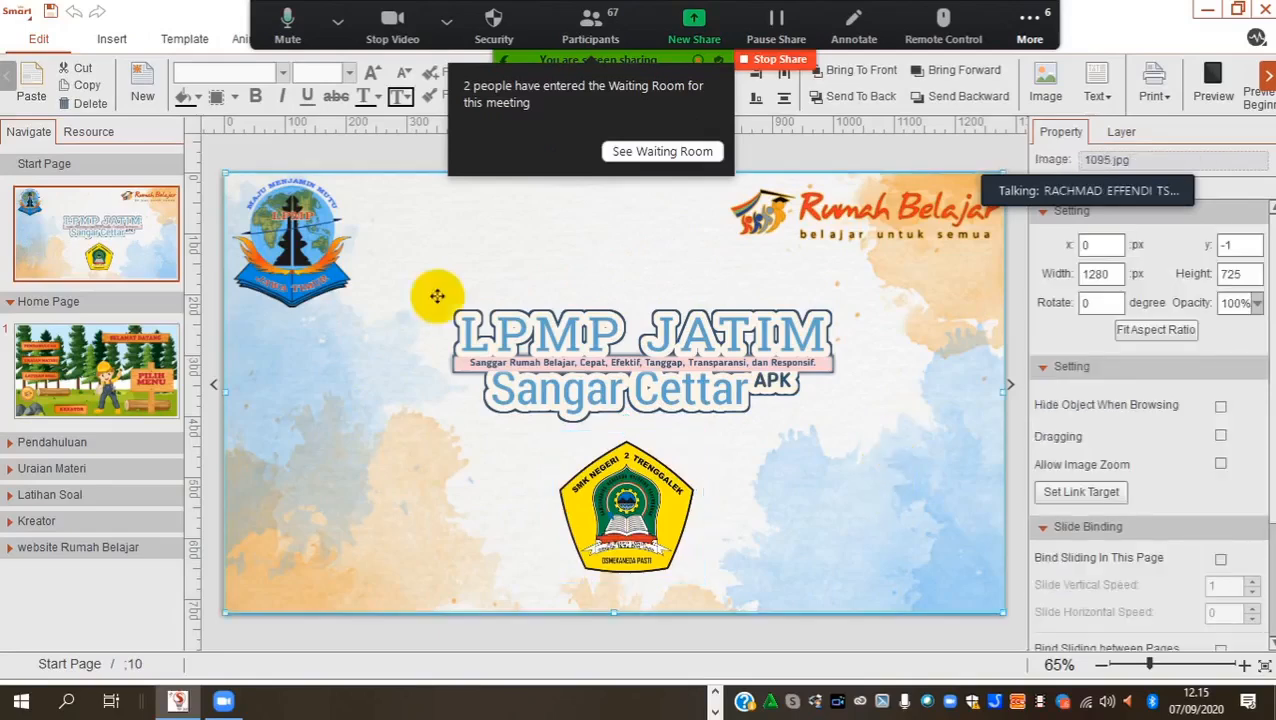
click(626, 502)
click(626, 502)
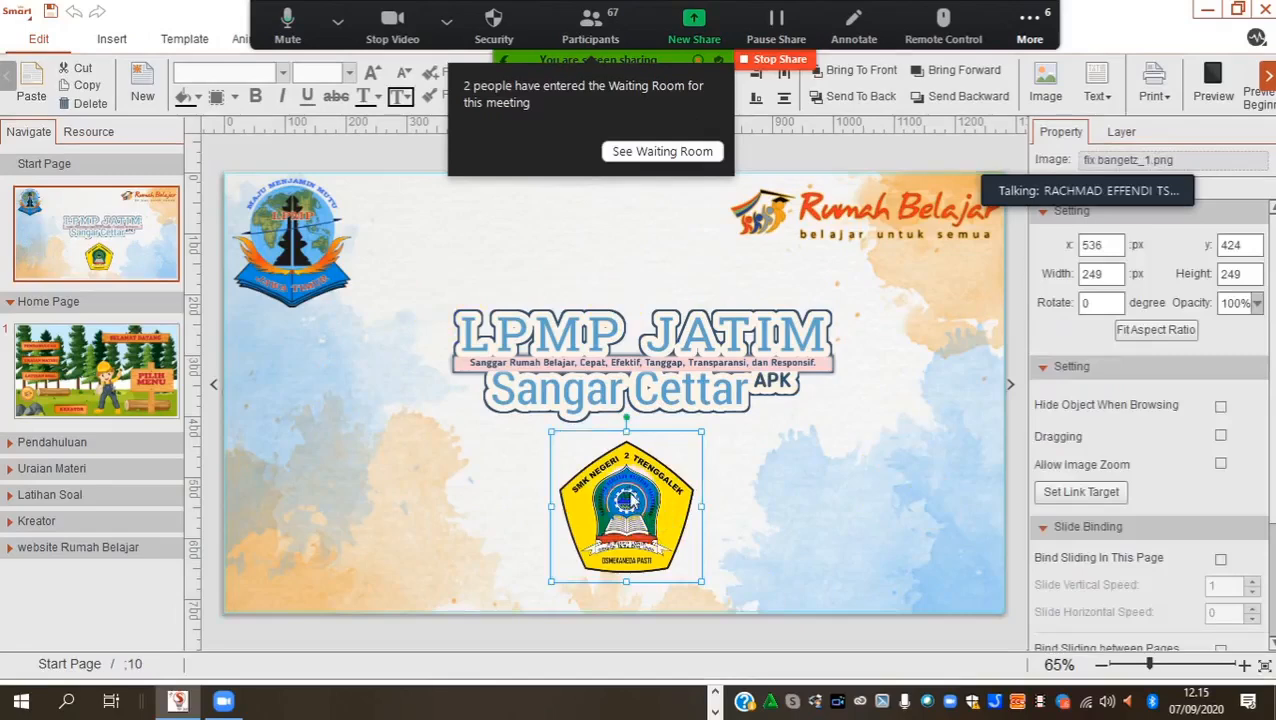
right_click(628, 500)
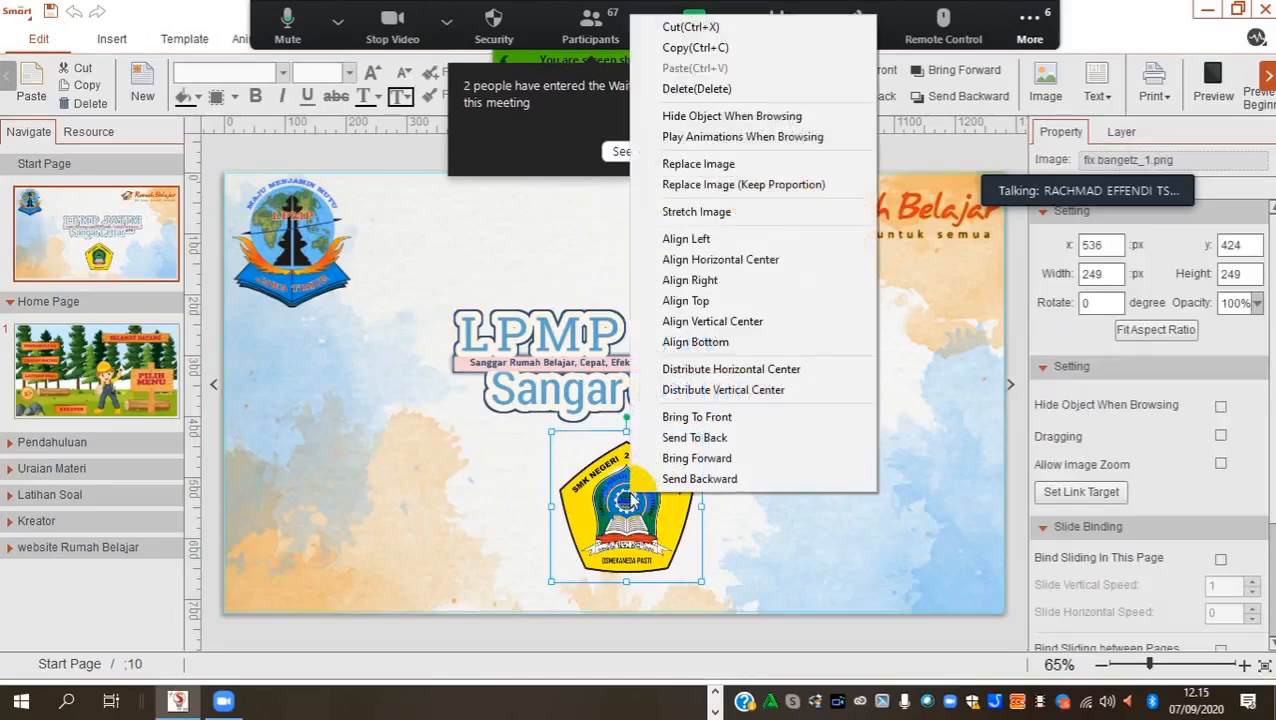
click(686, 168)
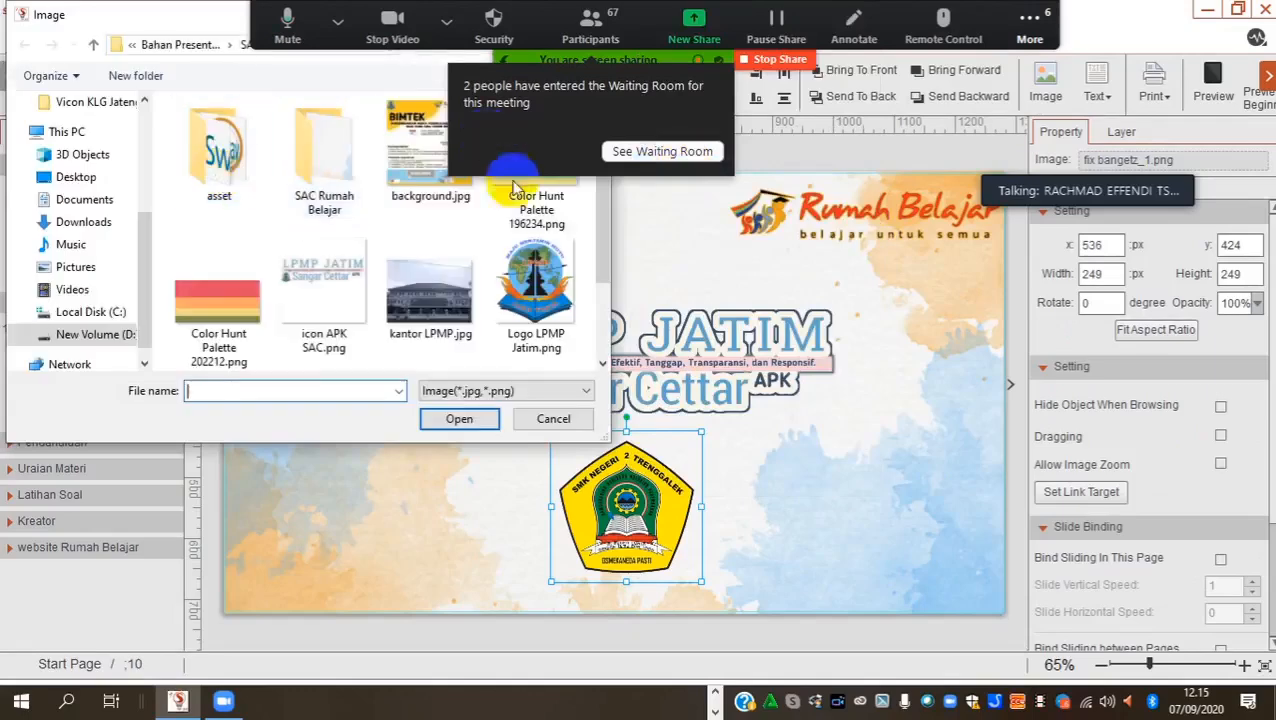
mouse_move(604, 228)
mouse_down()
mouse_move(590, 336)
mouse_move(603, 177)
mouse_move(604, 266)
mouse_move(602, 182)
mouse_move(603, 244)
mouse_up()
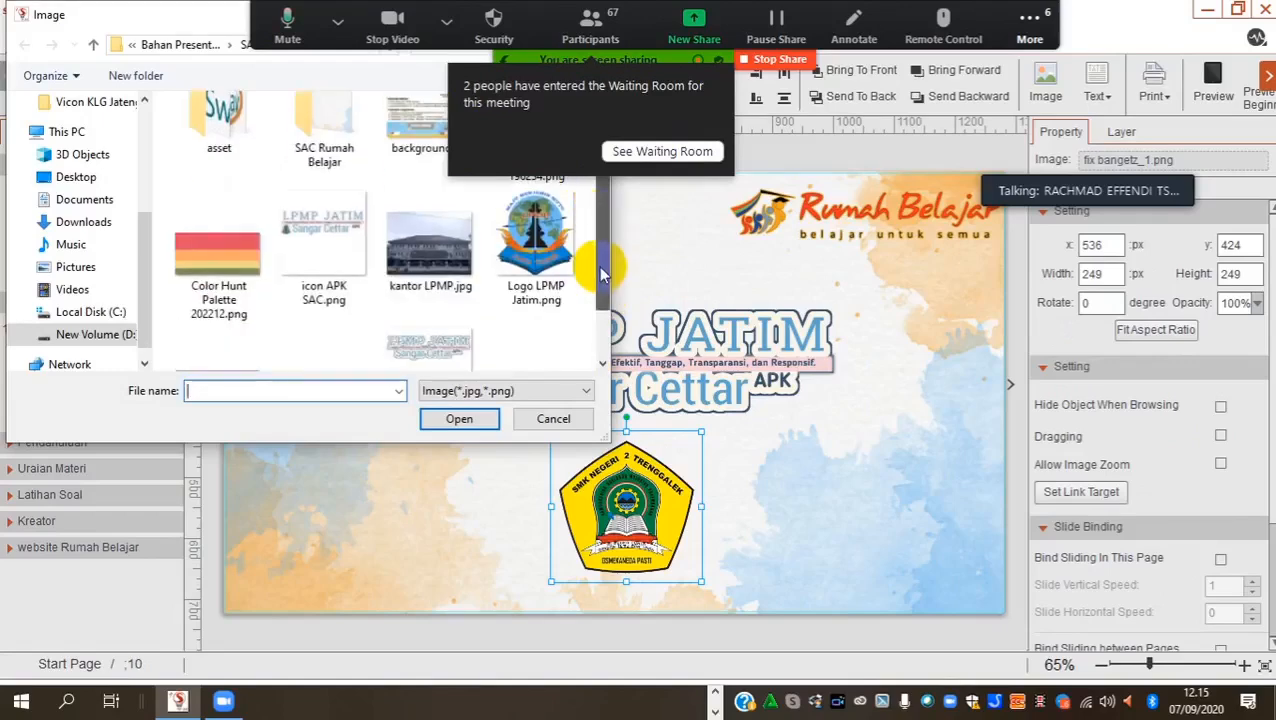
click(436, 261)
click(472, 418)
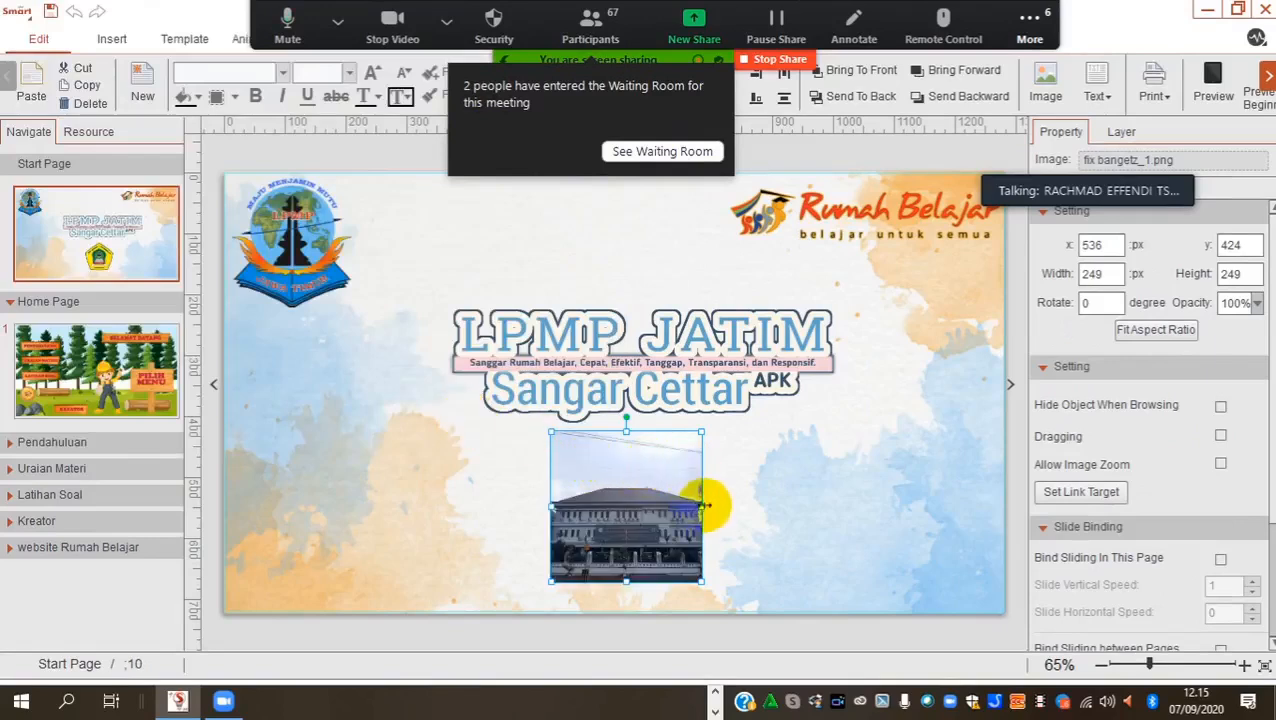
Step: Widen the building photo to about 594 px and move it to about x 384, y 448 px below the title
drag(703, 518, 823, 507)
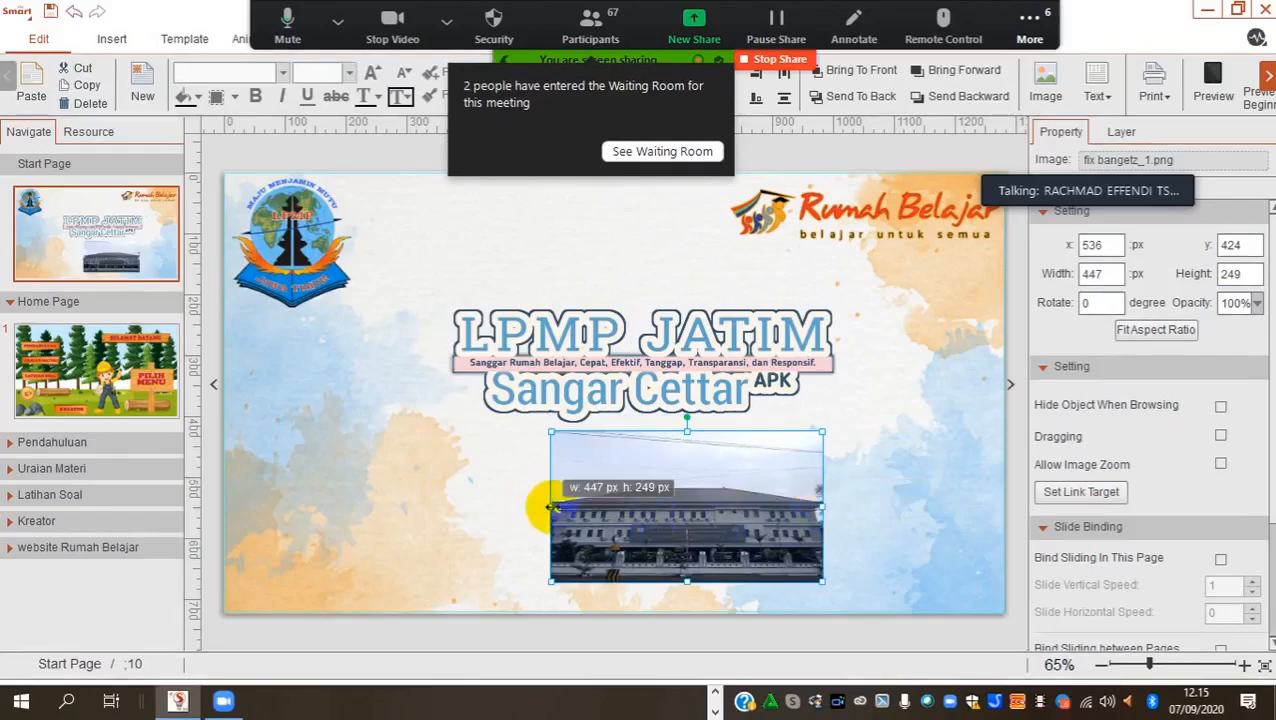
drag(549, 507, 456, 512)
drag(626, 497, 620, 512)
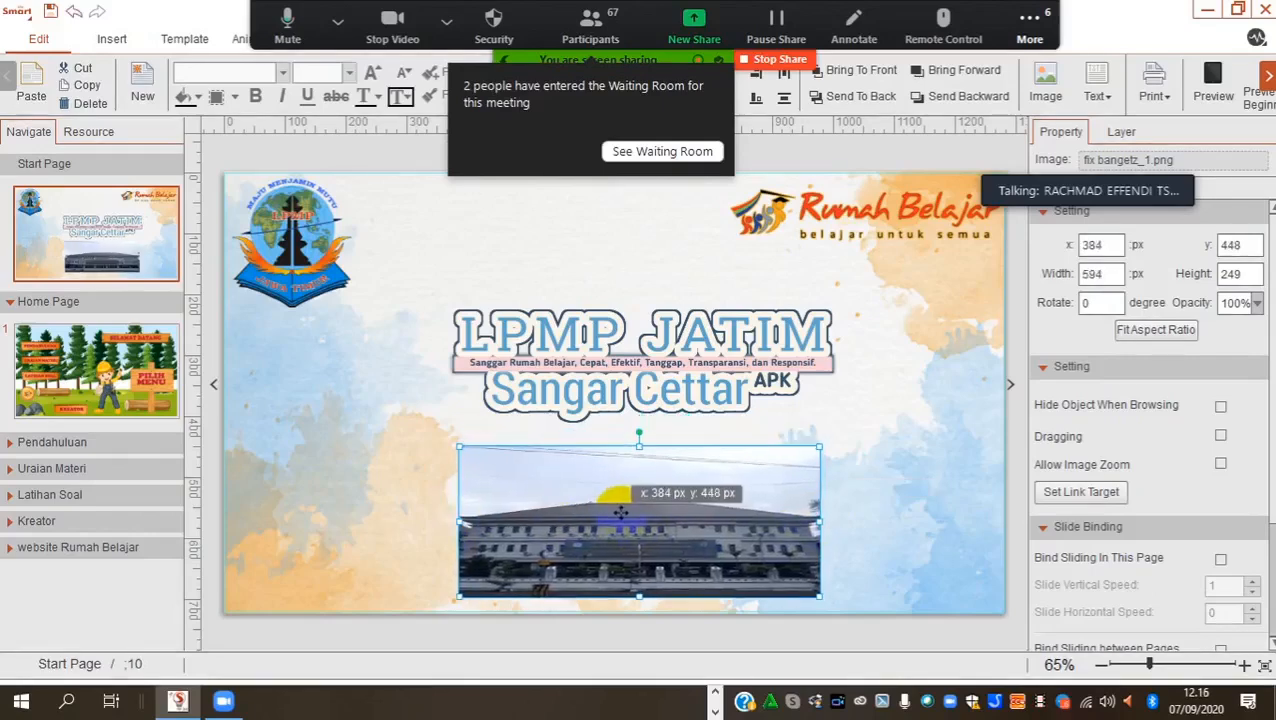
click(891, 505)
click(891, 505)
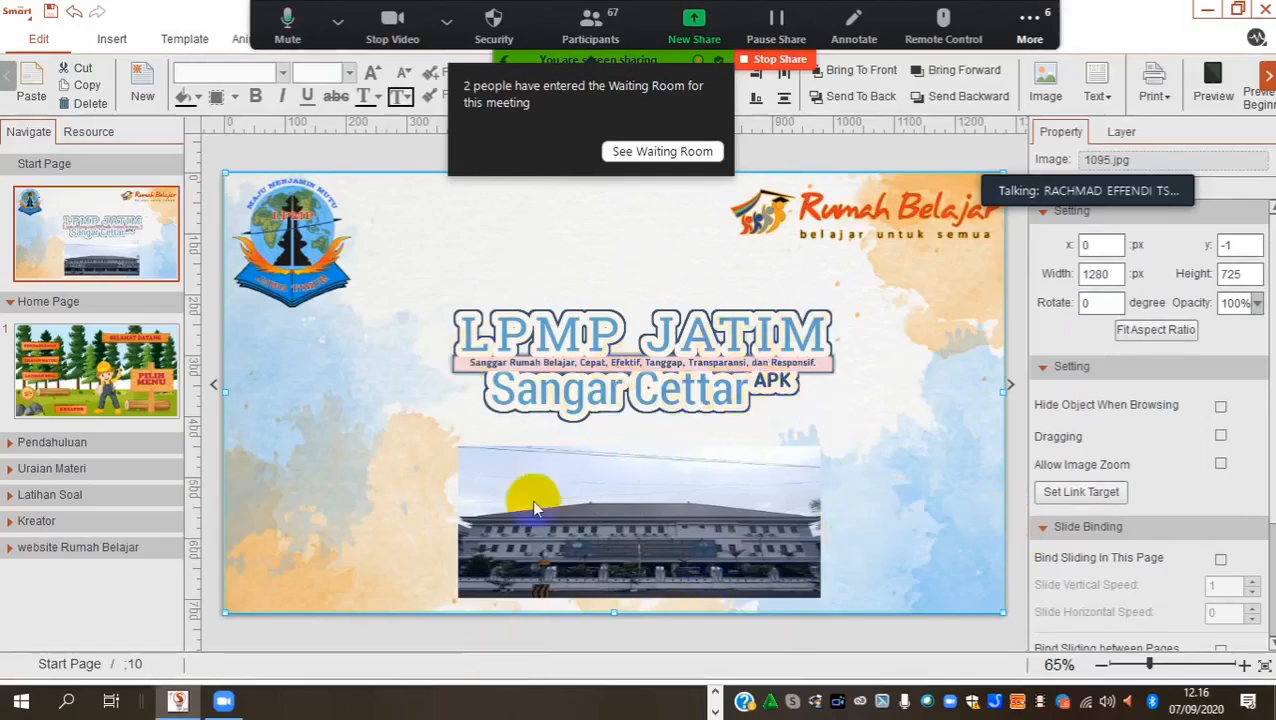
Step: Select the Start Page's LPMP logo, the object behind the Rumah Belajar logo, the building photo and the background image in turn to inspect them
click(314, 250)
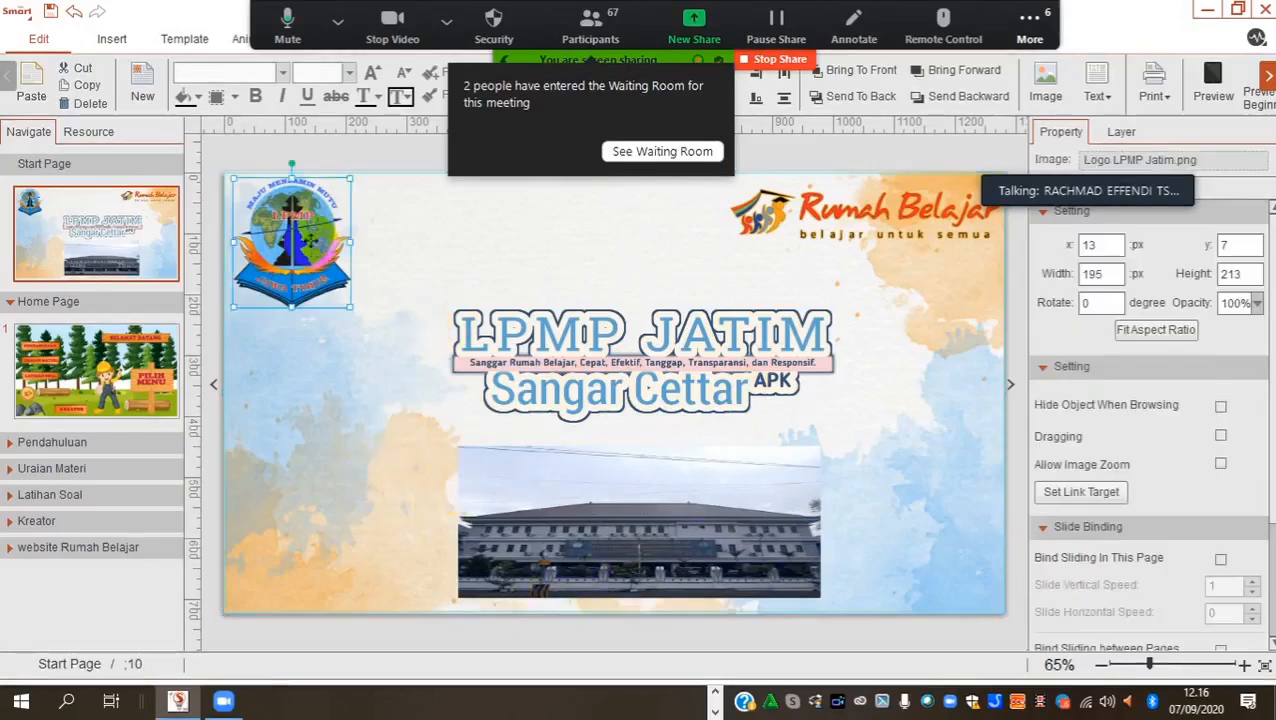
click(817, 211)
click(818, 211)
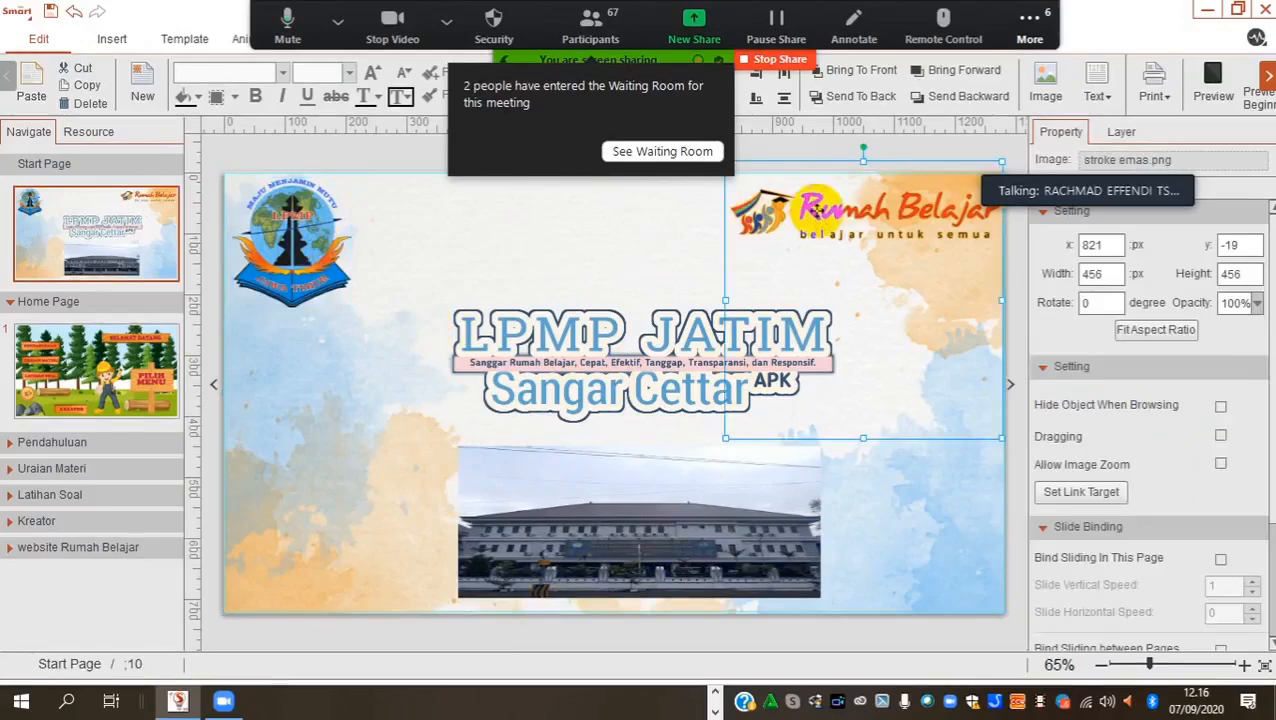
click(638, 540)
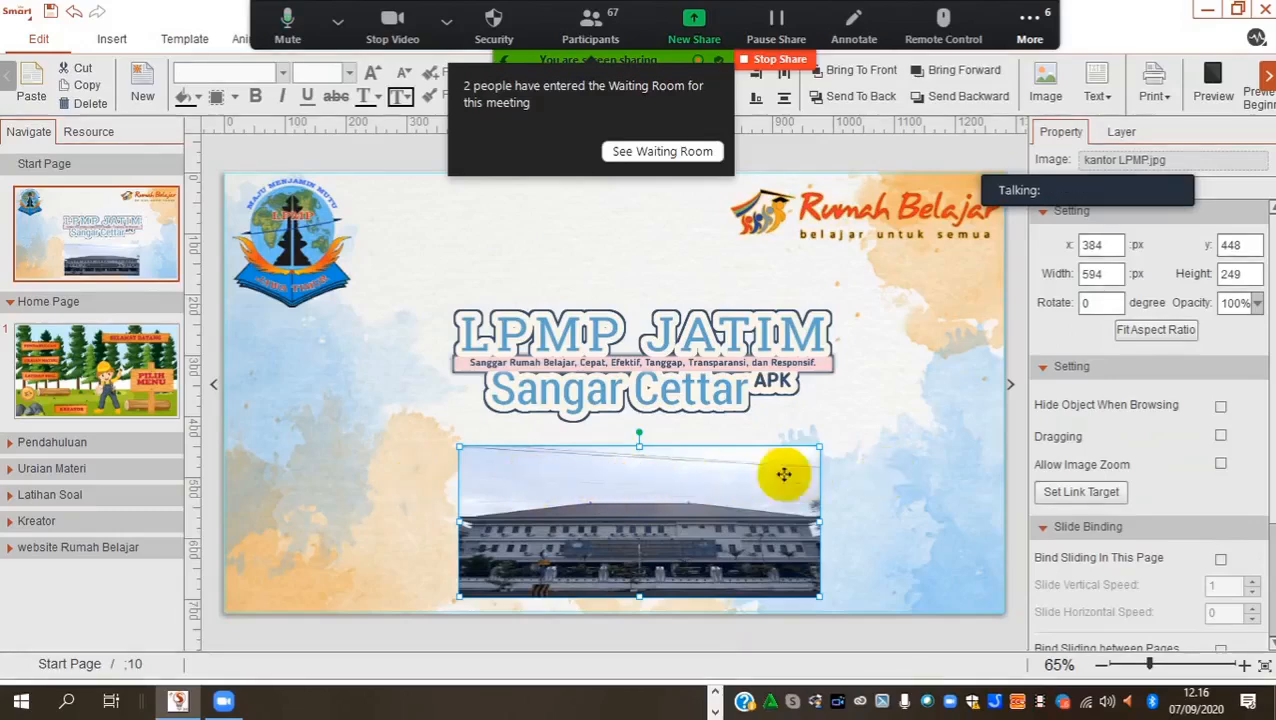
click(878, 481)
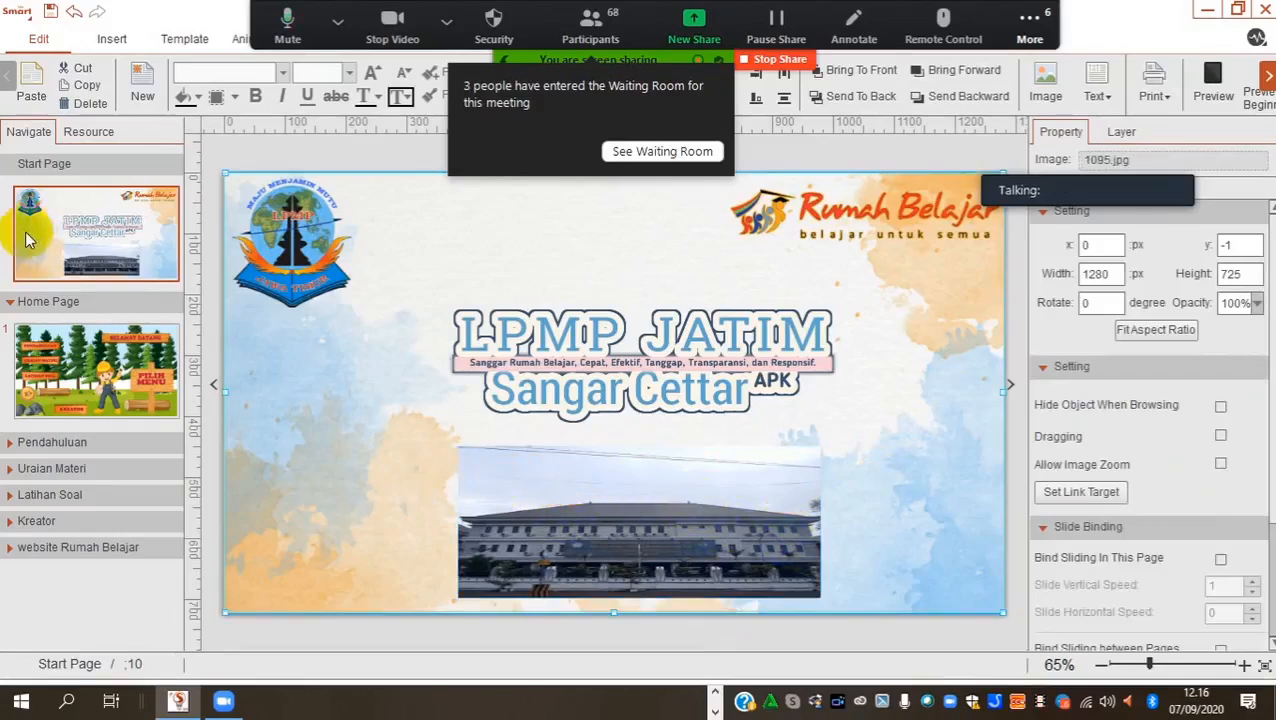
Step: Preview the app from the Start Page twice, letting it run through to the Home Page menu, and close each preview
click(1212, 92)
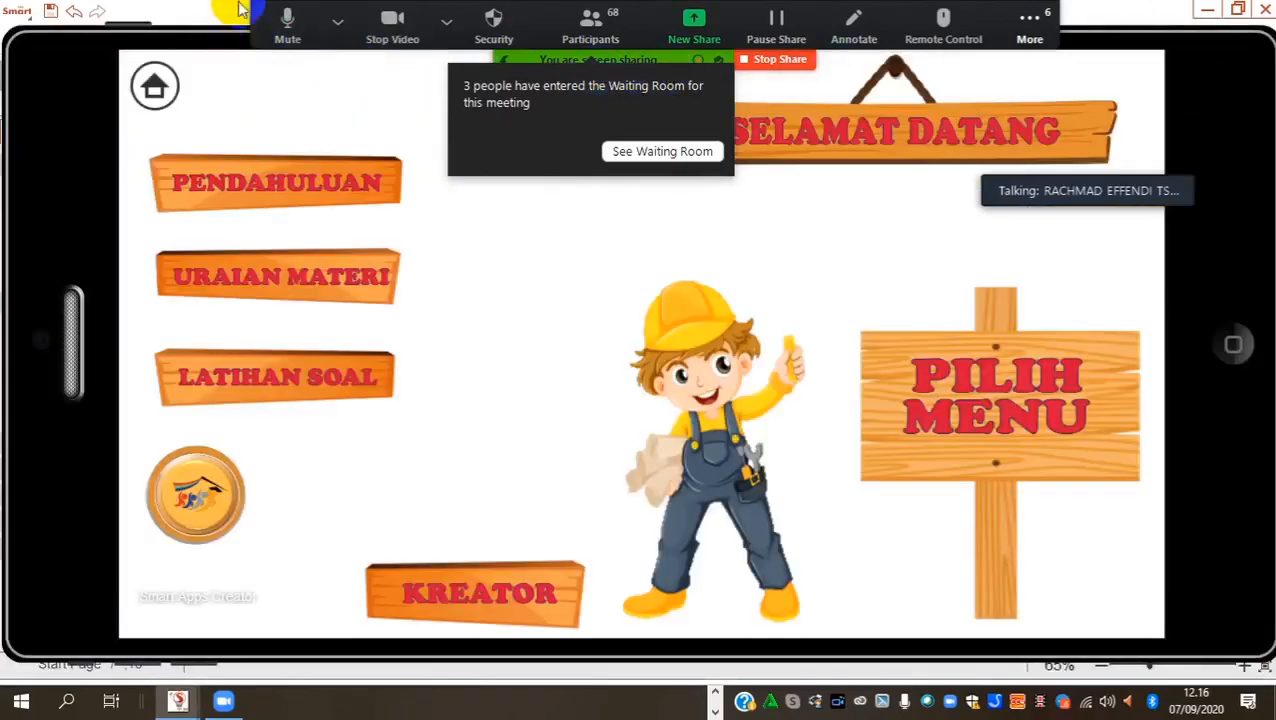
click(1123, 11)
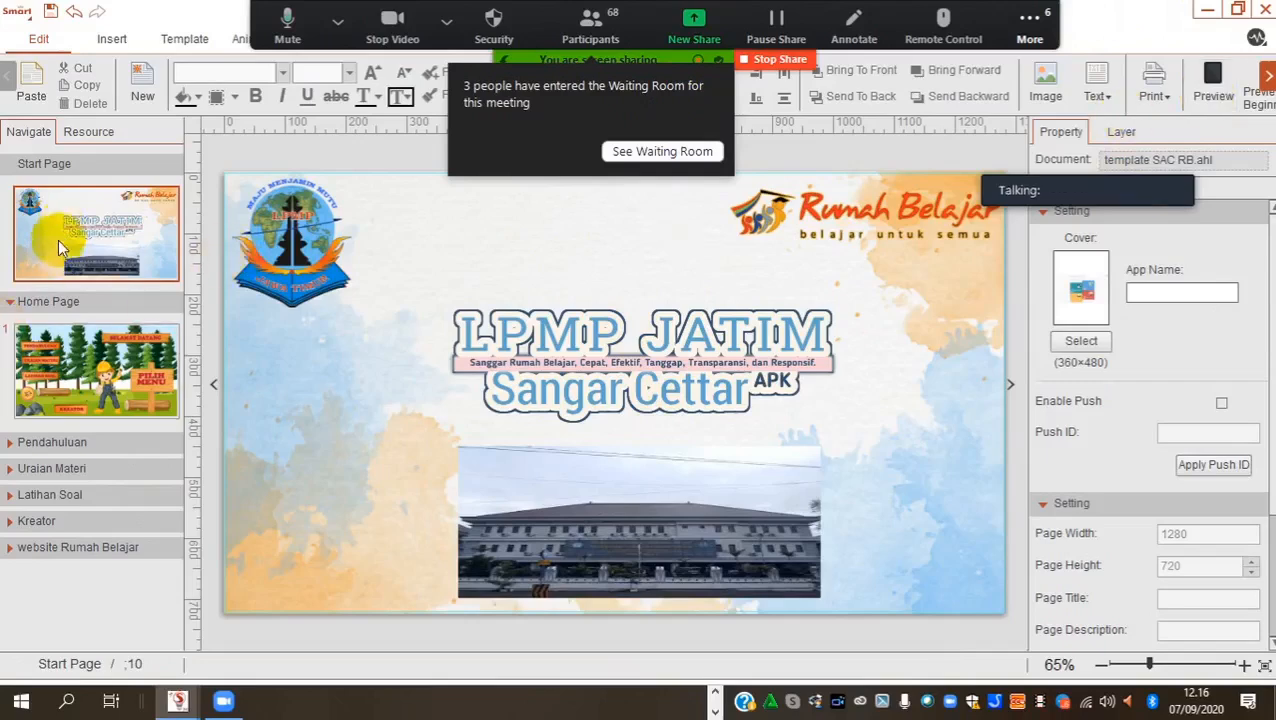
click(1210, 88)
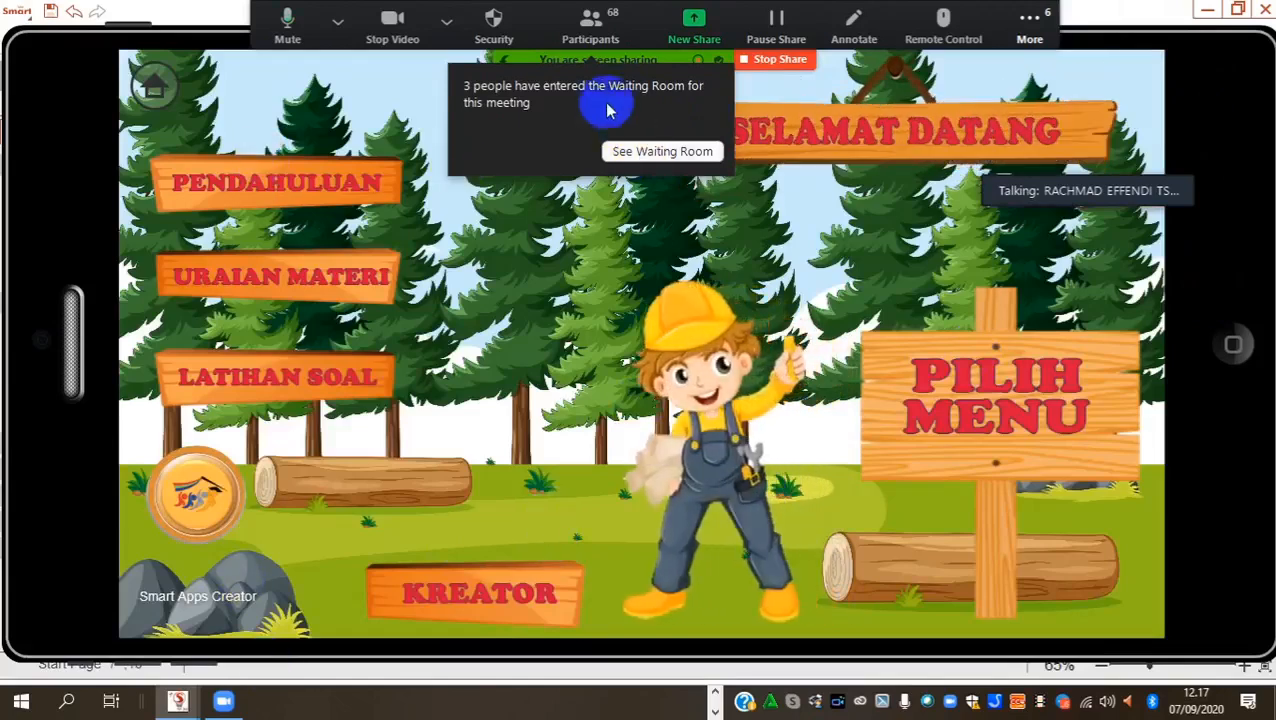
click(205, 20)
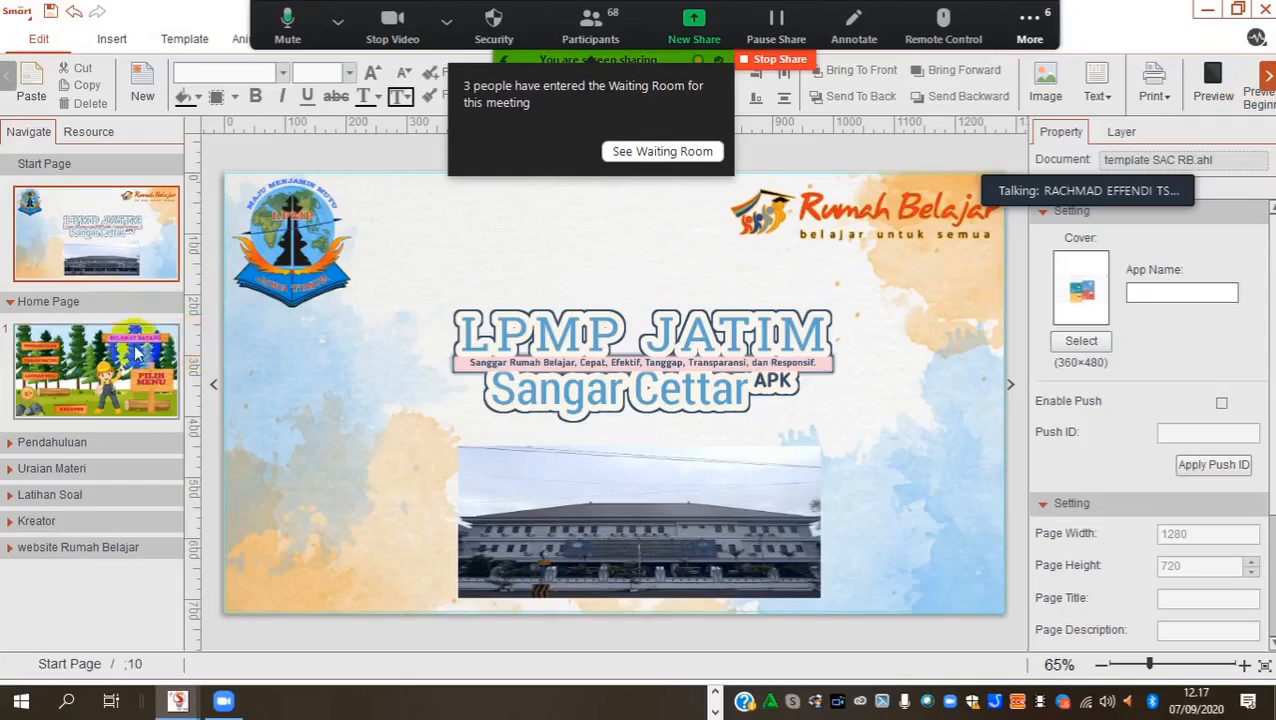
Step: Open the Home Page, examine the mind map on the Kelas Maya page in Chrome, and return to the template in Smart Apps Creator
click(79, 362)
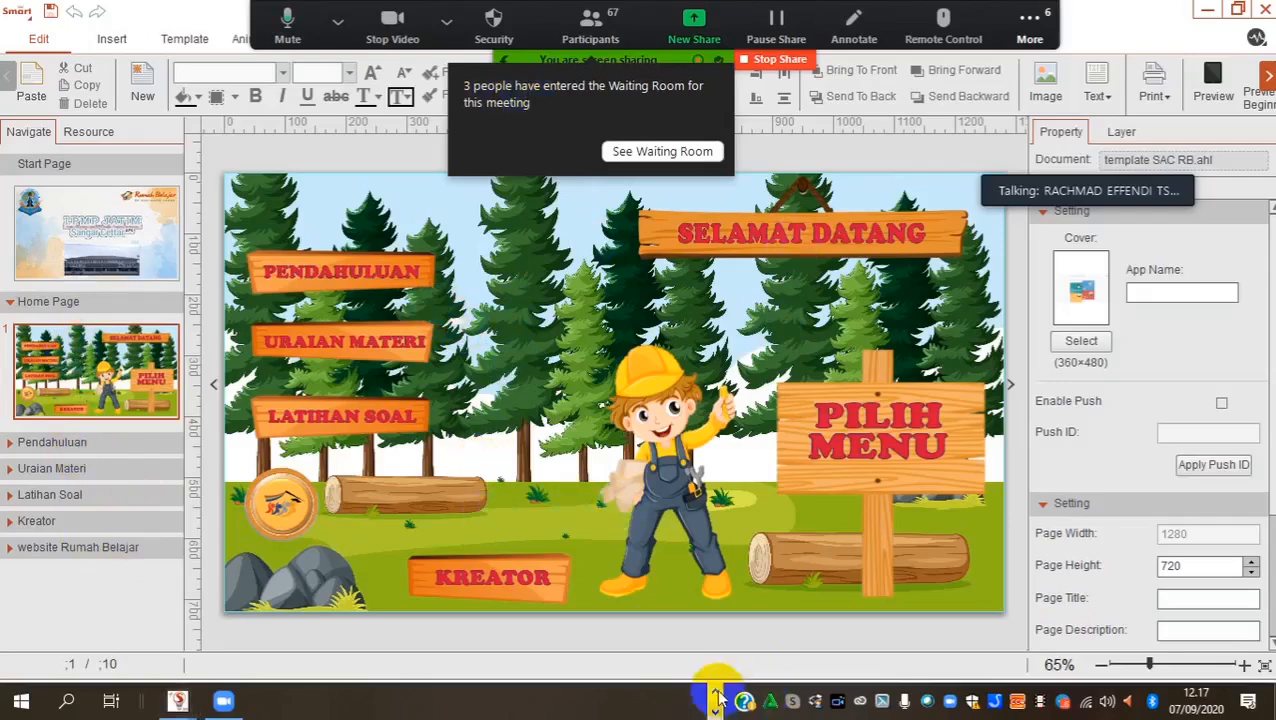
mouse_move(352, 700)
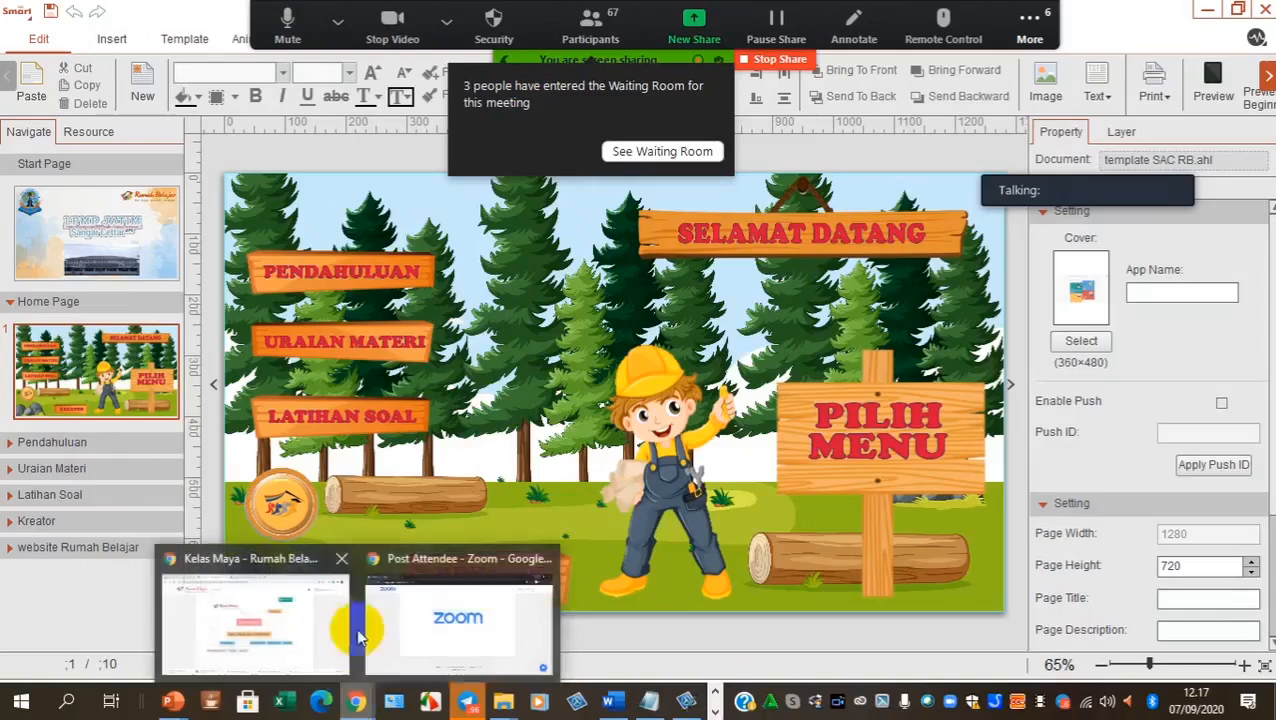
click(248, 632)
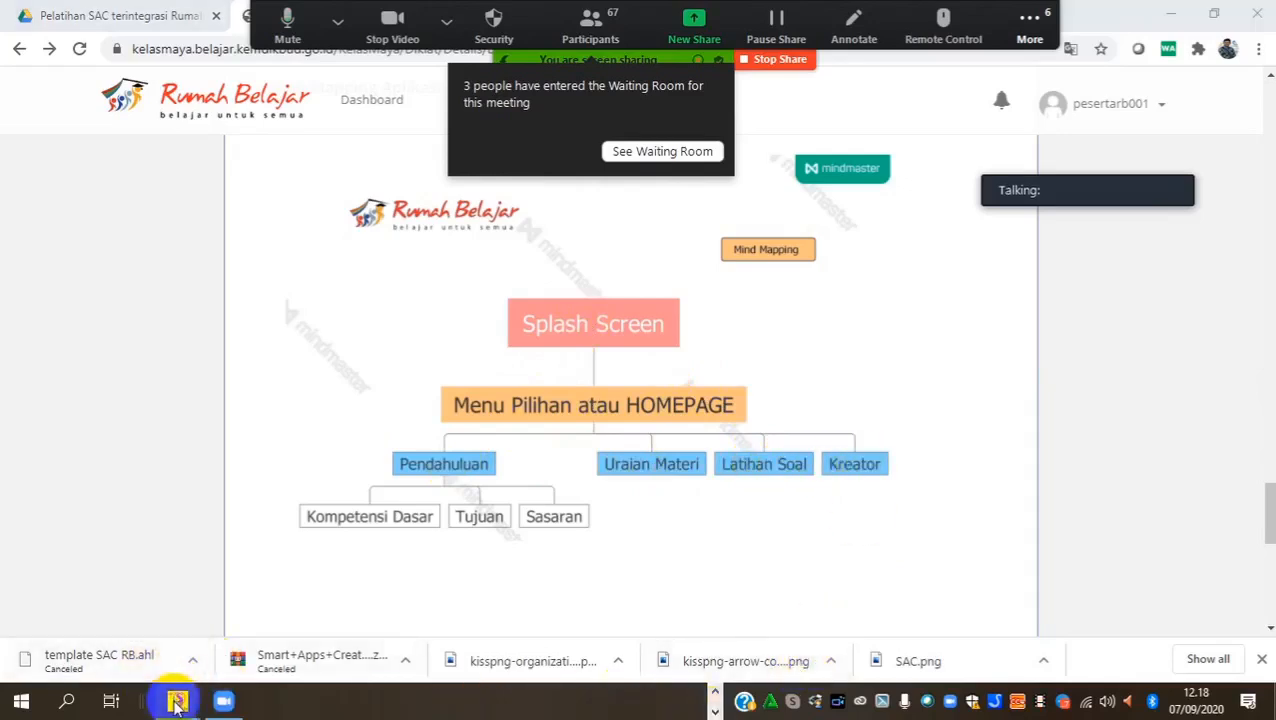
mouse_move(177, 698)
click(115, 638)
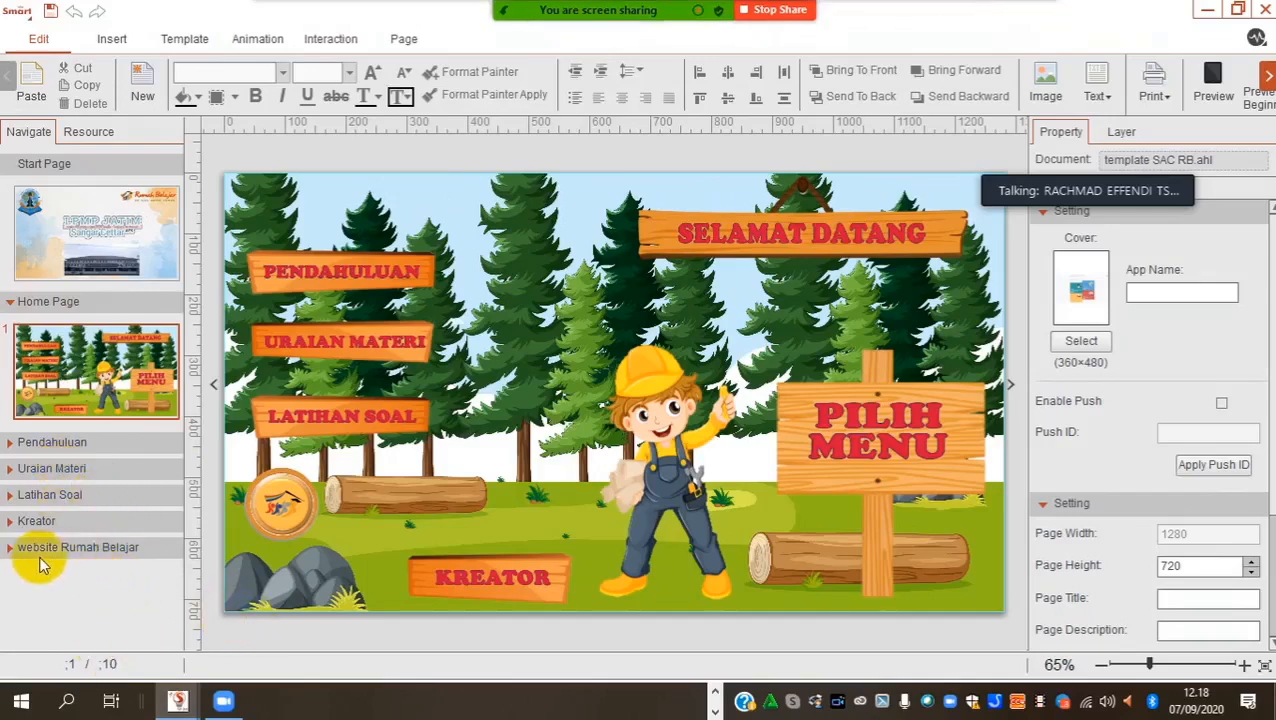
Step: Add a new section below Pendahuluan and delete that Default Section while keeping its blank page
right_click(61, 443)
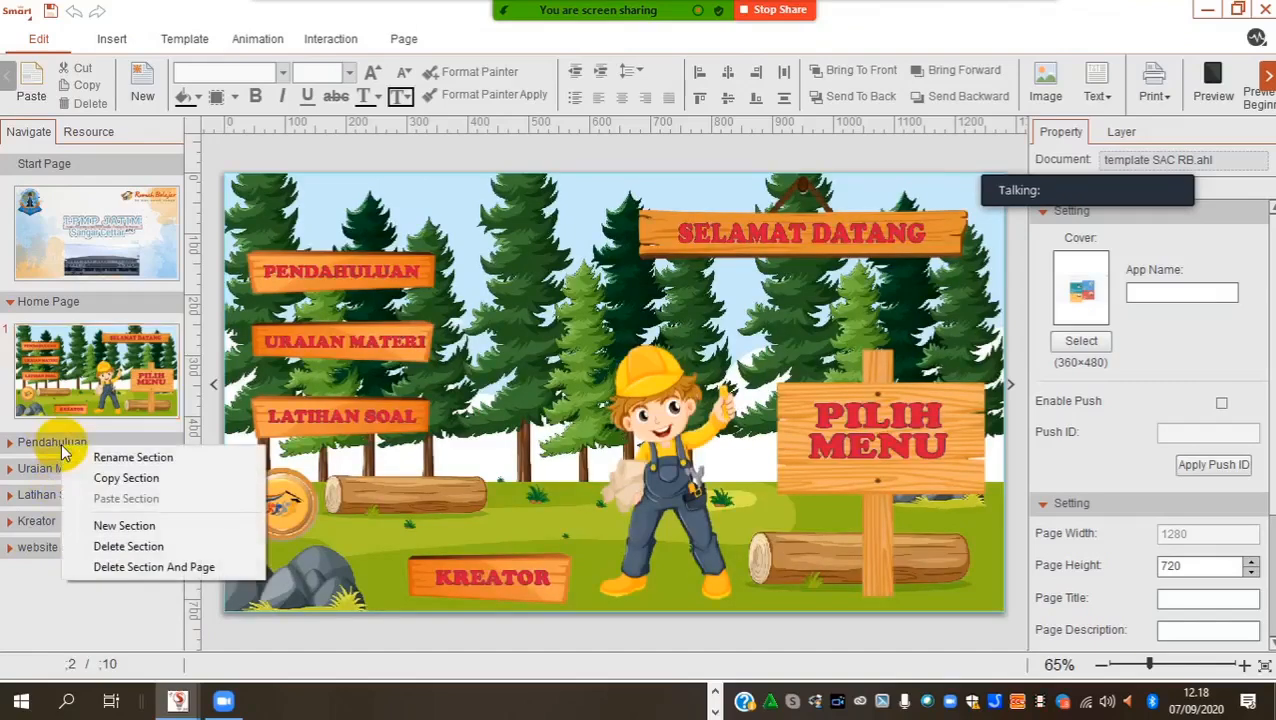
click(131, 527)
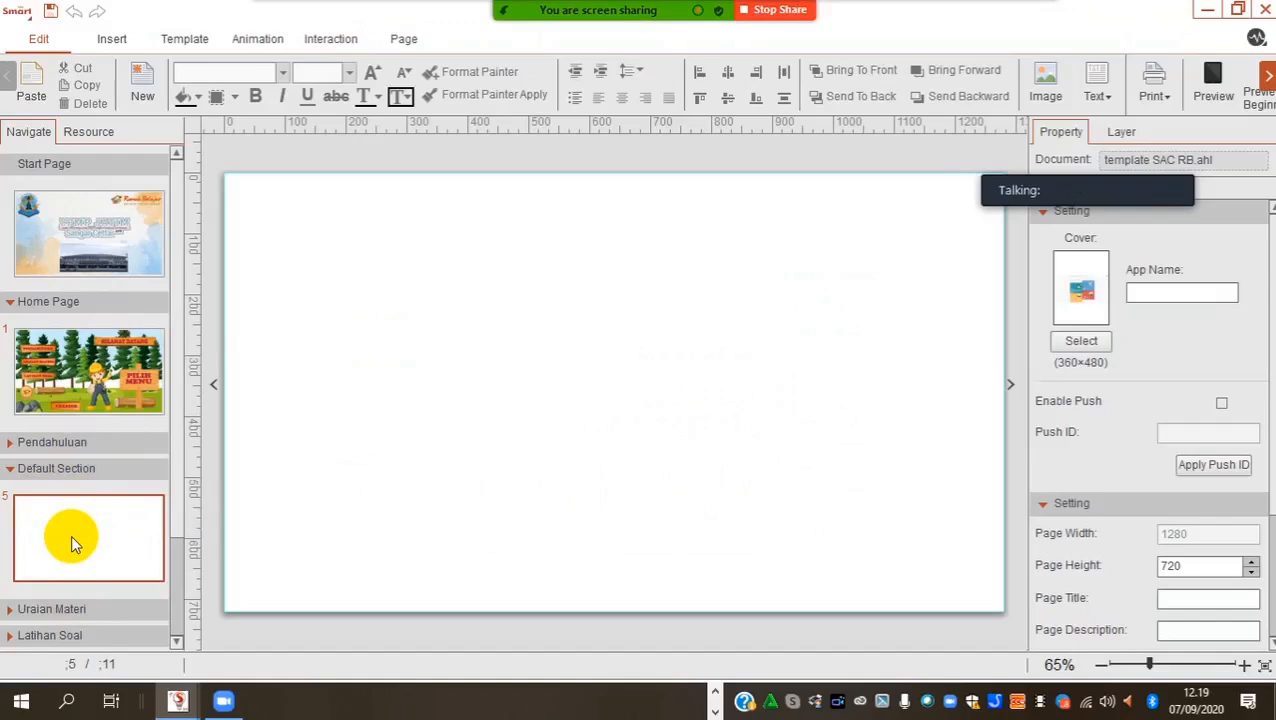
right_click(87, 469)
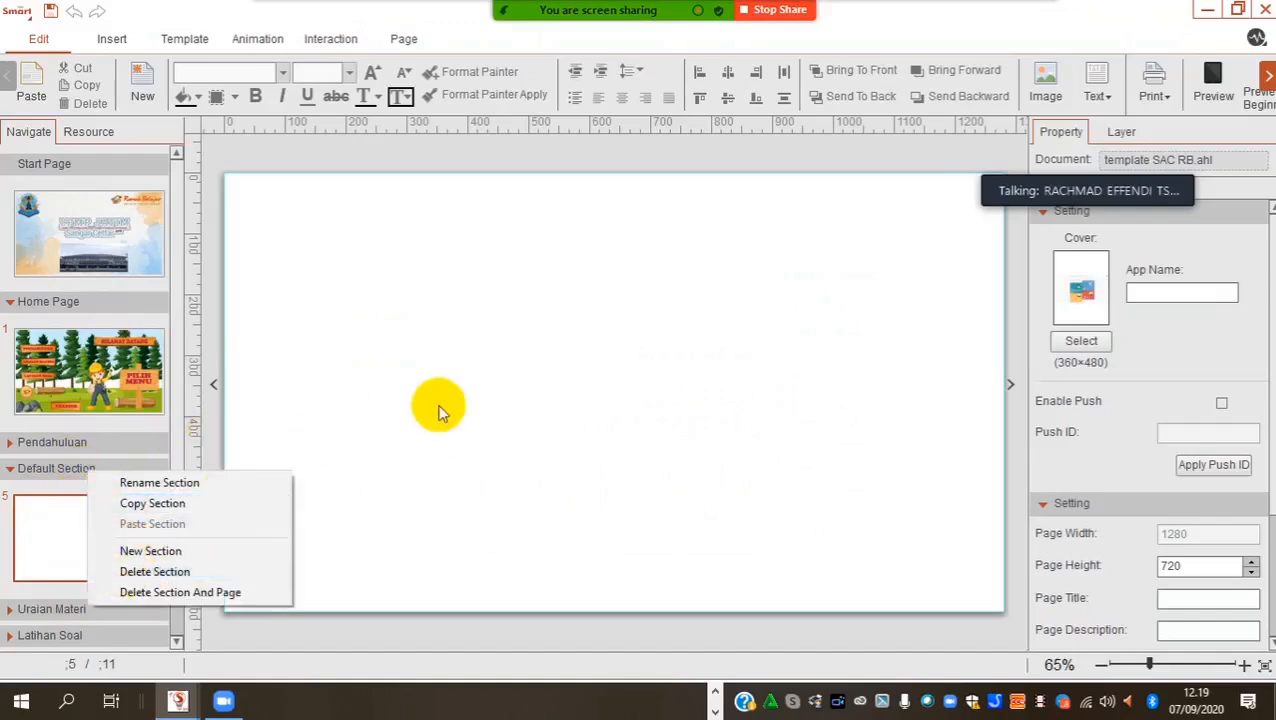
click(439, 408)
right_click(66, 473)
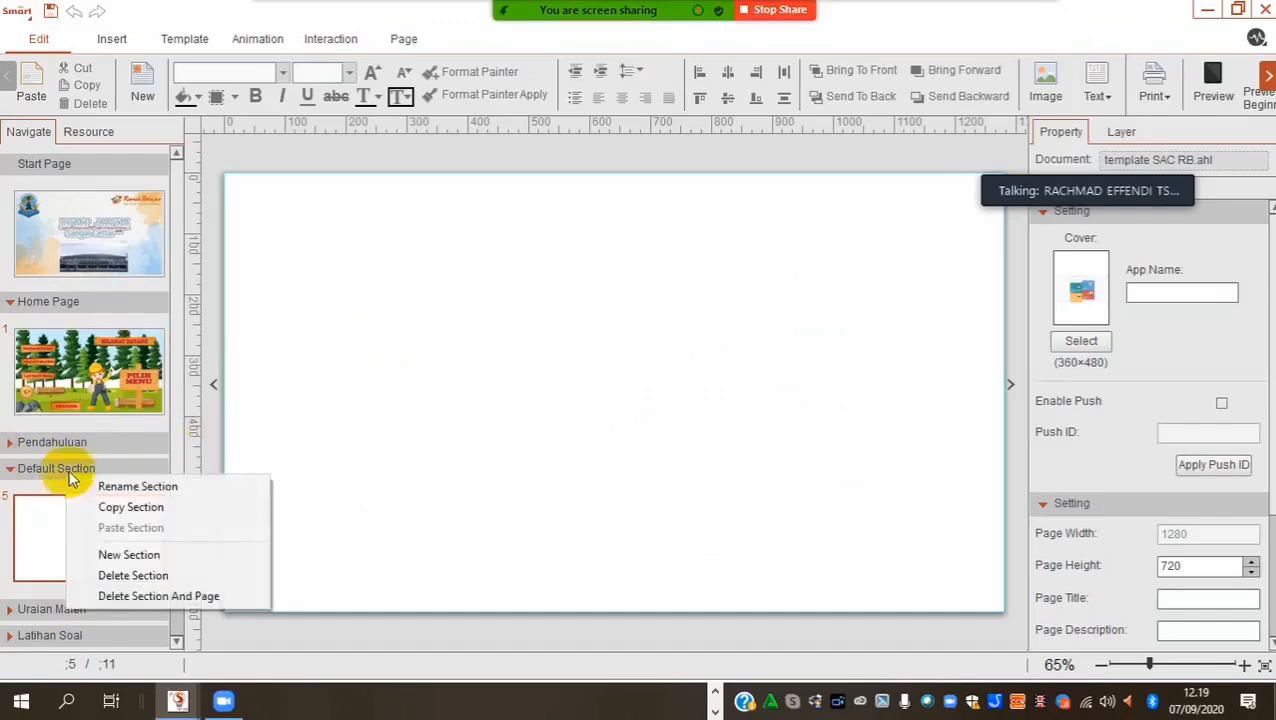
click(140, 585)
click(666, 386)
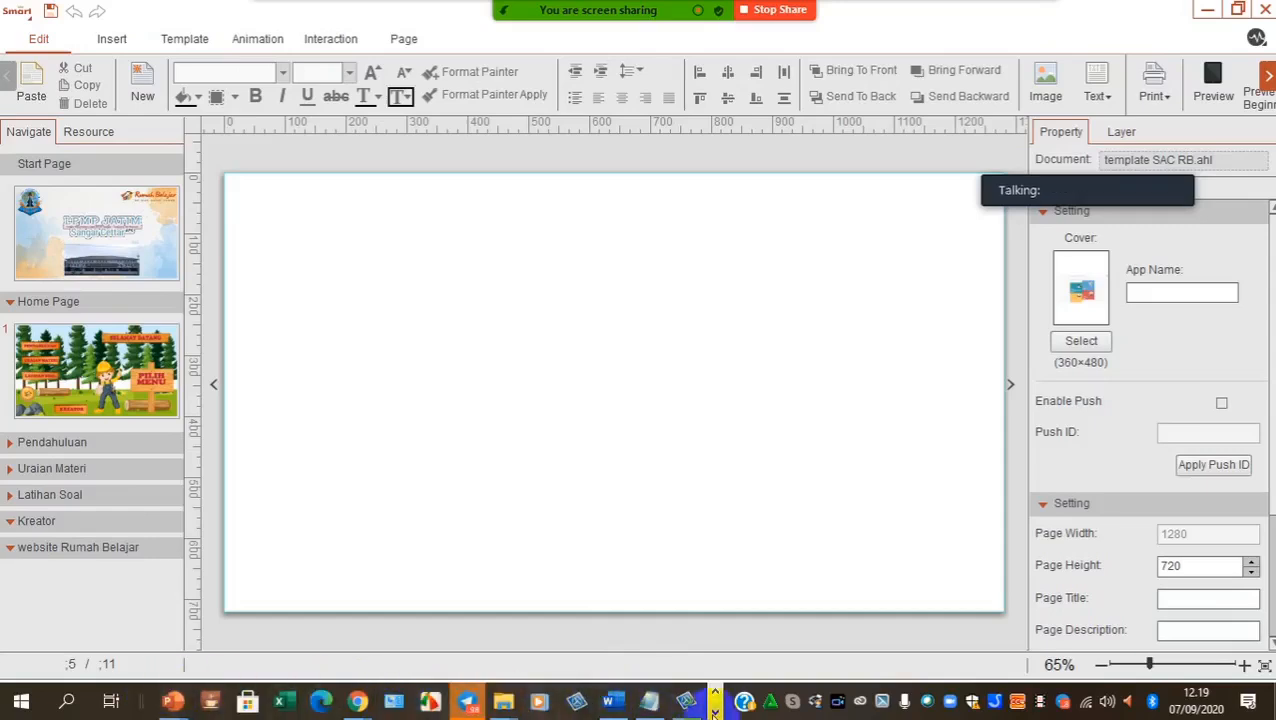
Step: Switch to Chrome to check the Pendahuluan branch of the Kelas Maya mind map again, then switch back to Smart Apps Creator
click(714, 712)
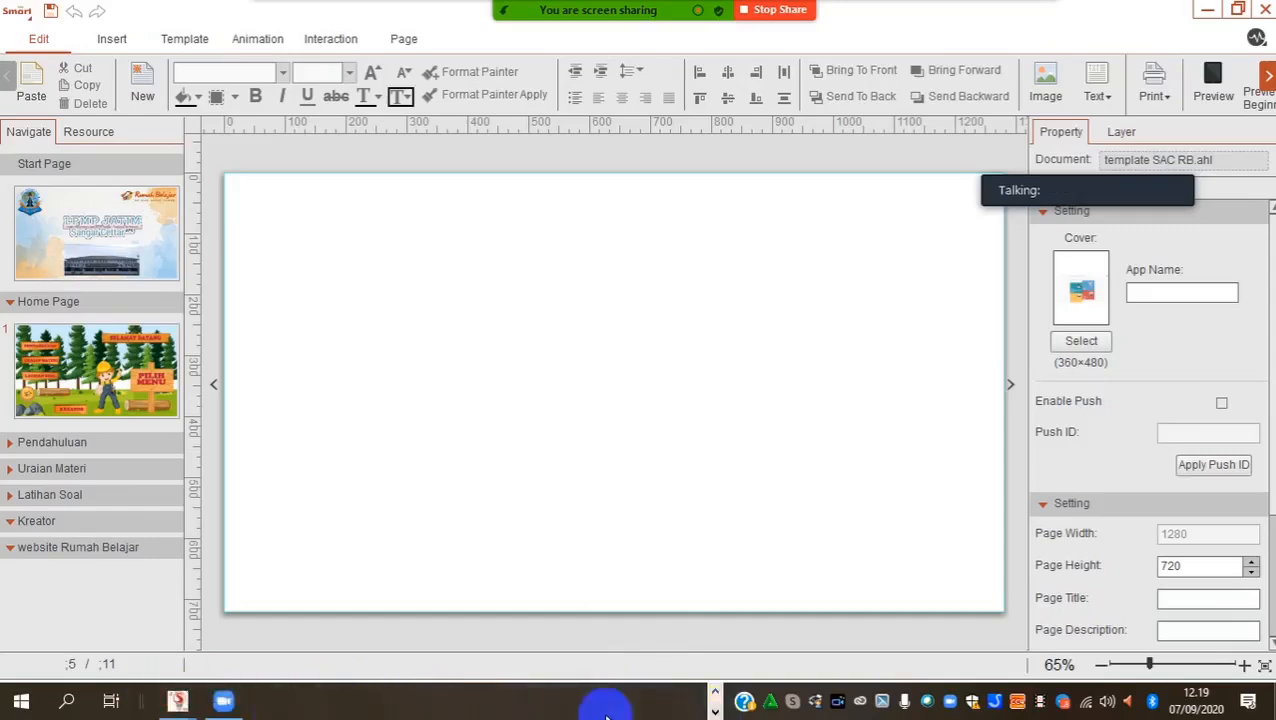
click(714, 694)
mouse_move(357, 700)
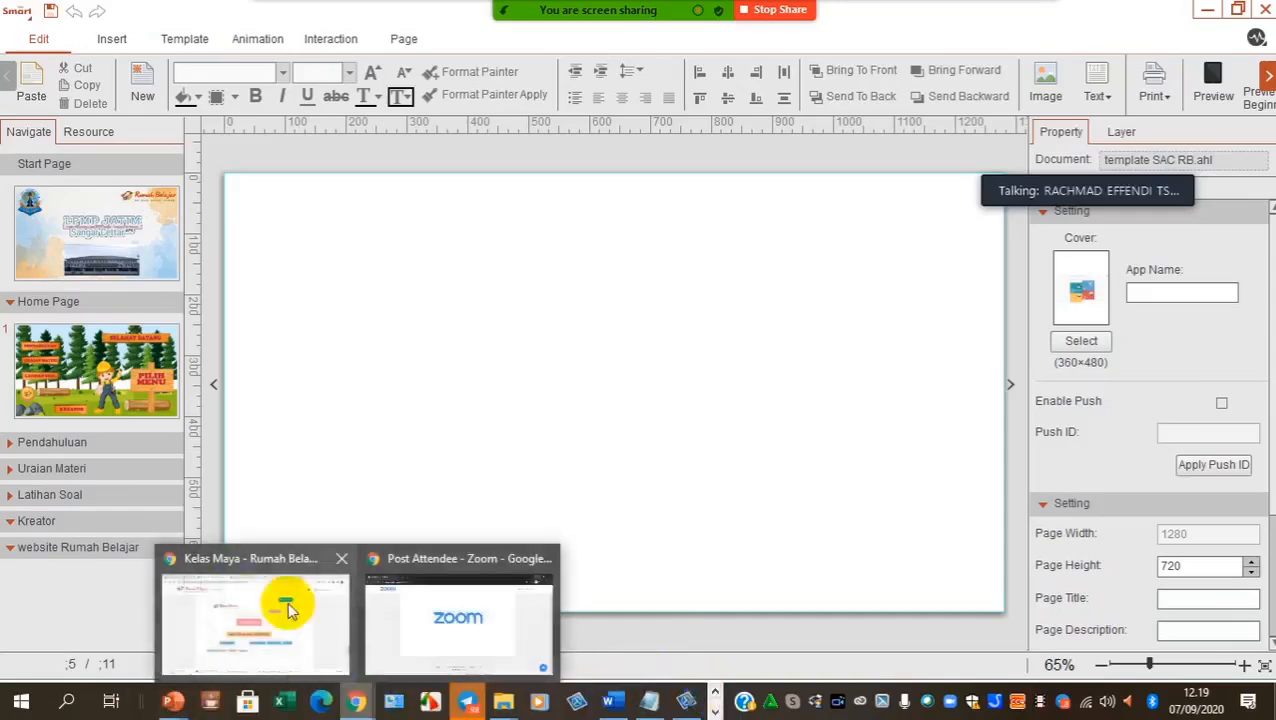
click(236, 612)
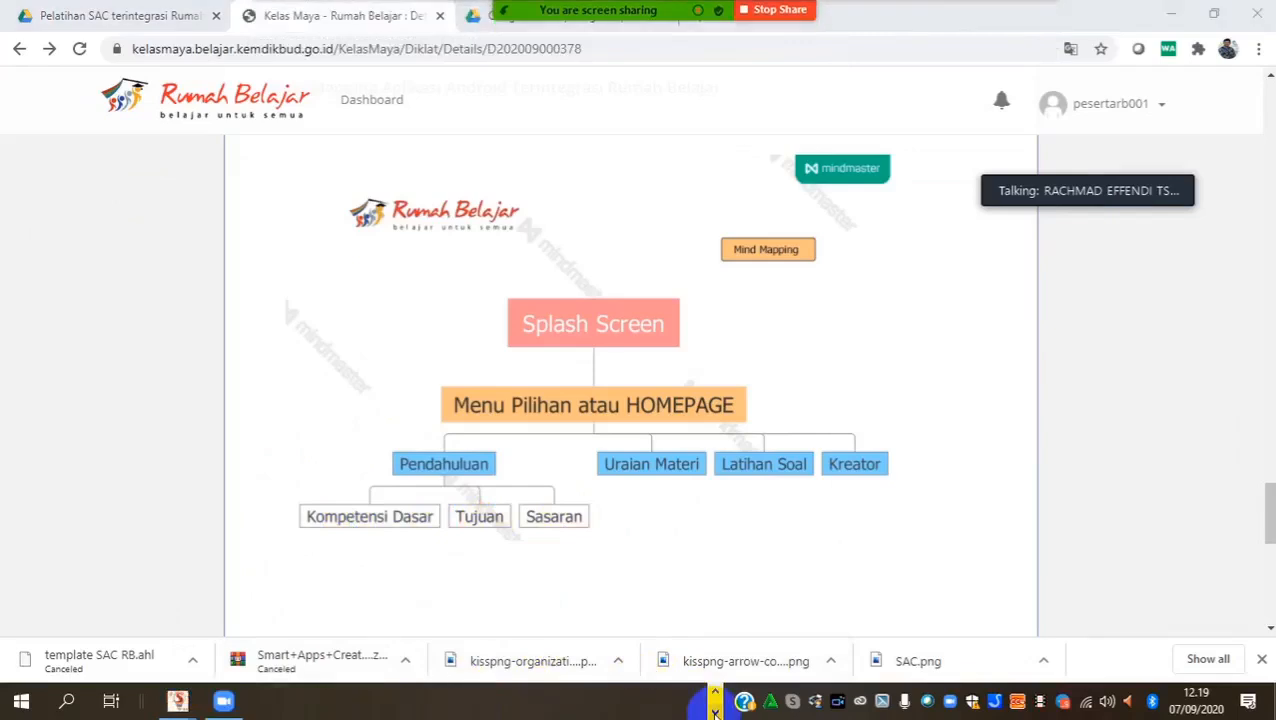
mouse_move(172, 700)
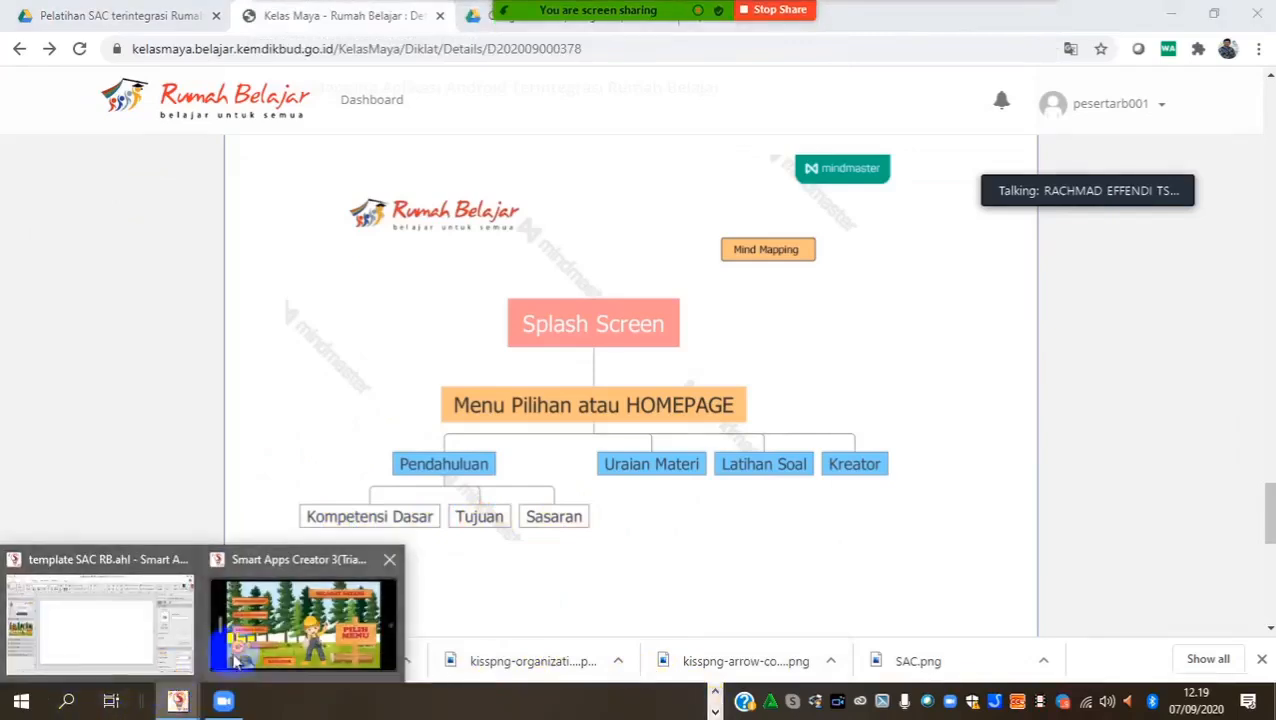
click(101, 631)
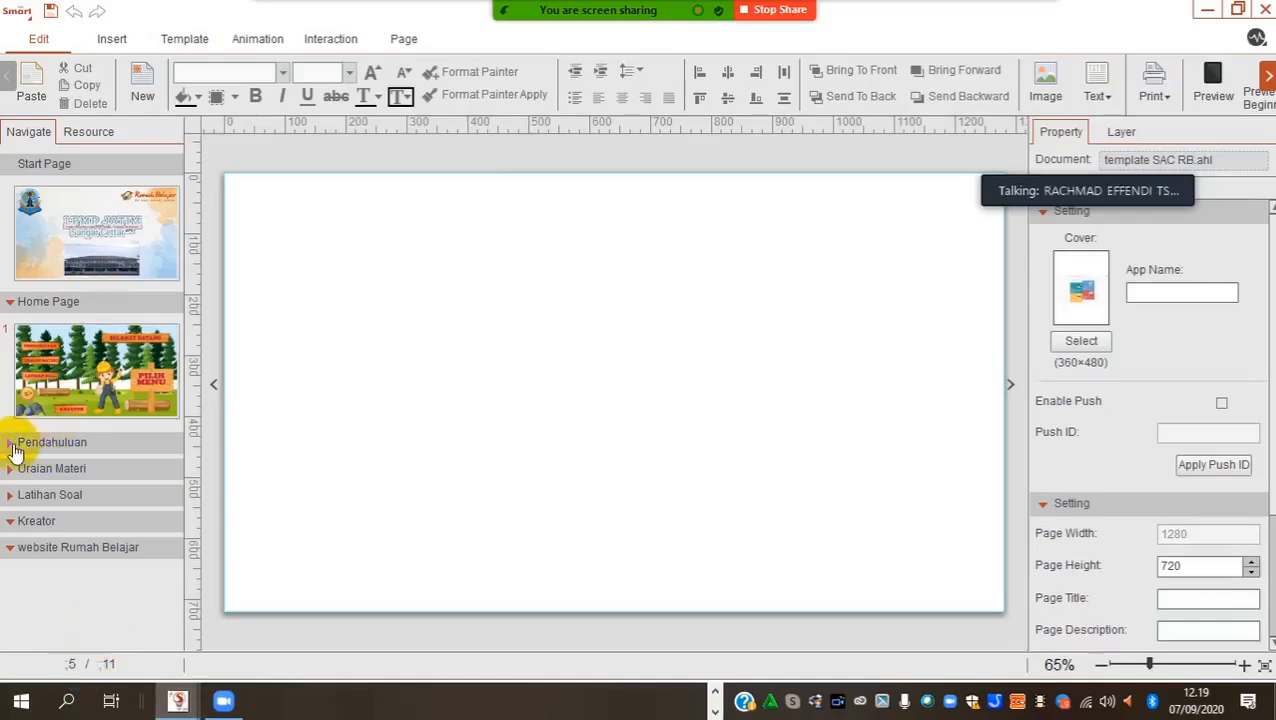
Step: Expand the Pendahuluan section and view its Kompetensi Dasar, Tujuan and Sasaran pages
click(10, 444)
scroll(73, 464, down, 2)
click(85, 347)
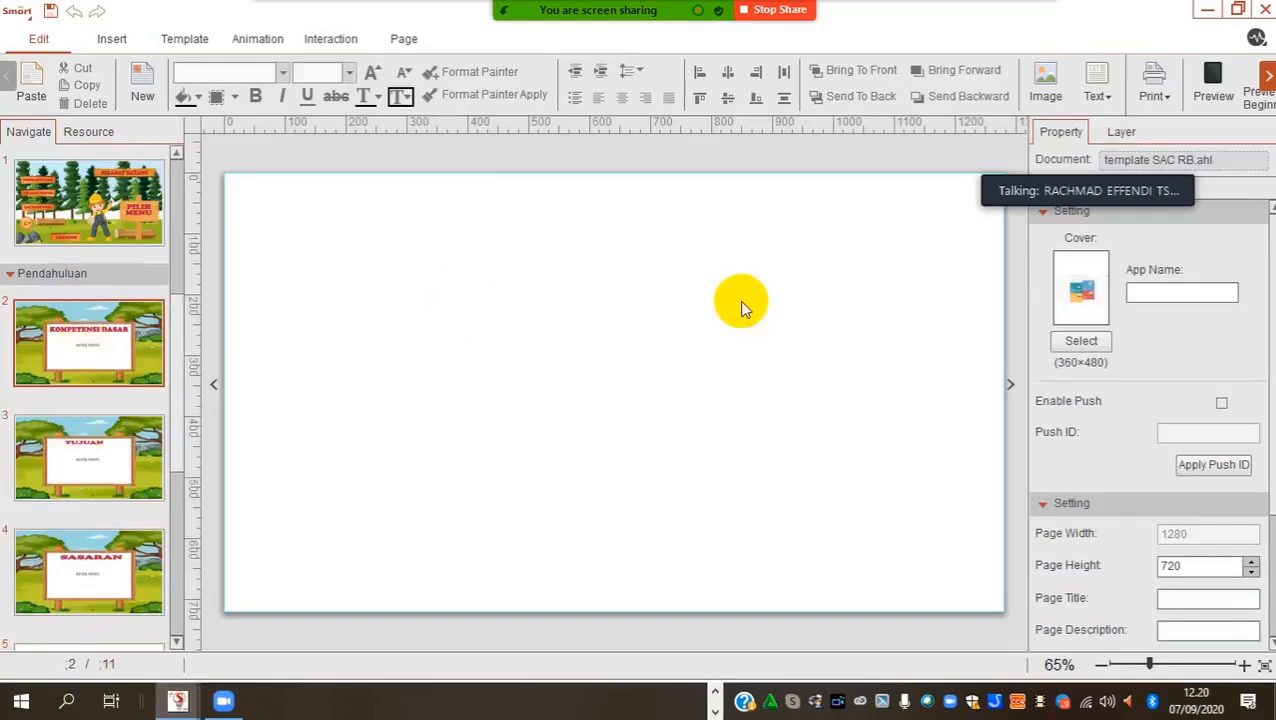
click(60, 456)
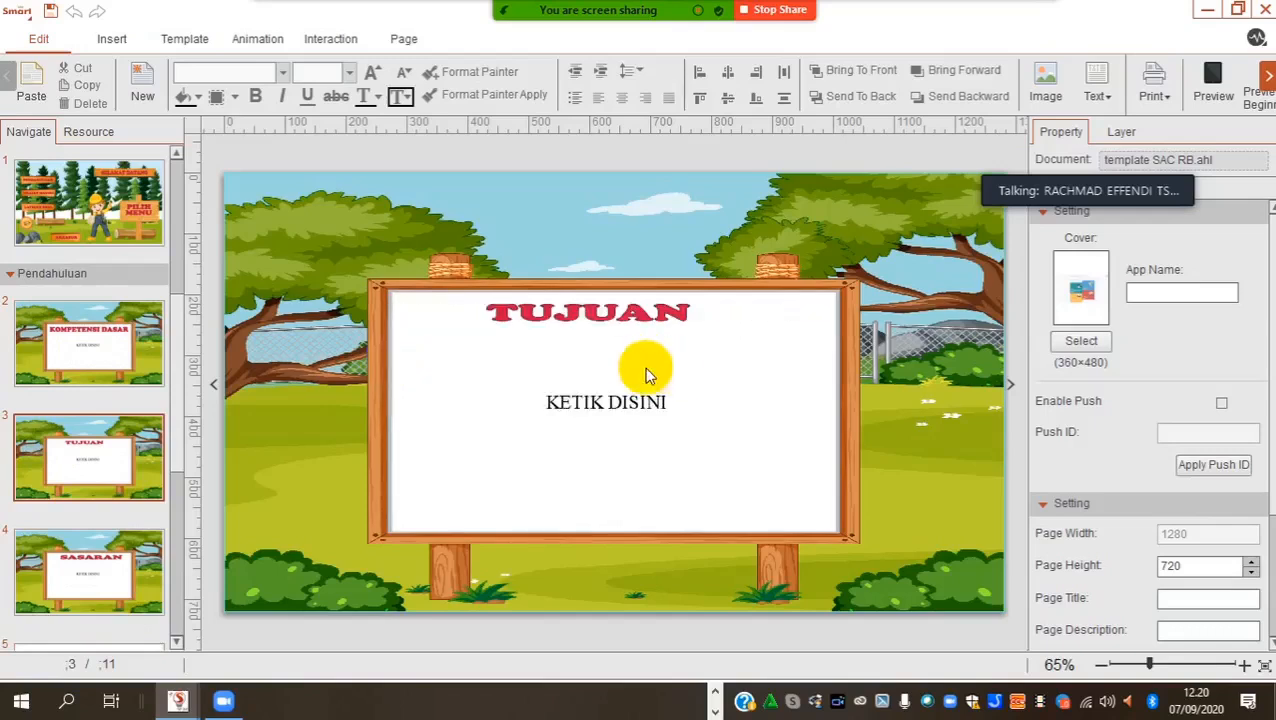
click(97, 565)
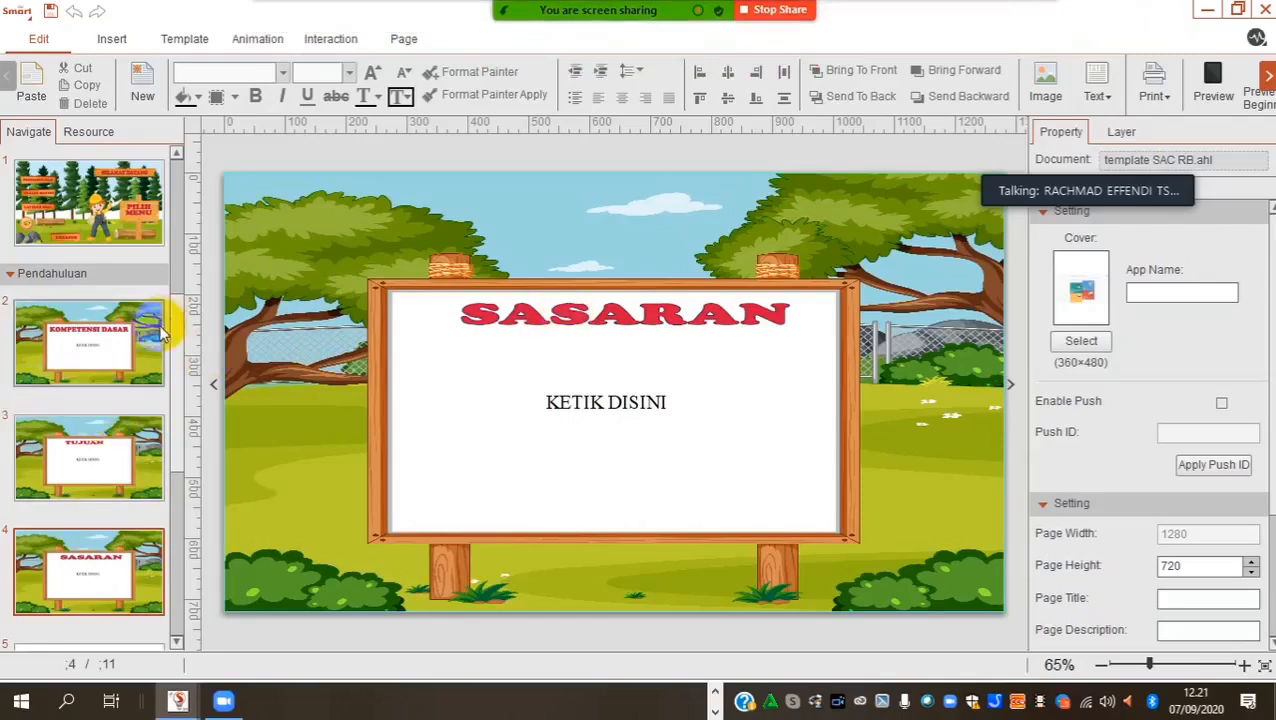
click(81, 344)
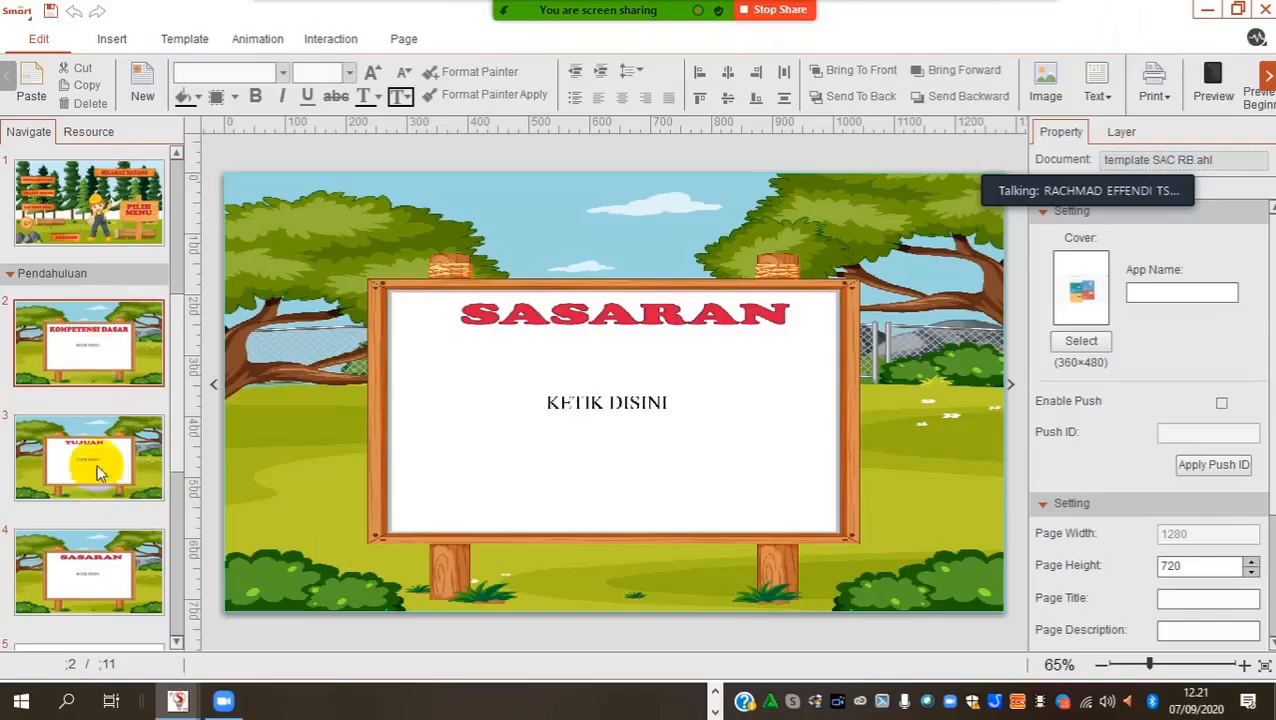
click(97, 465)
click(90, 570)
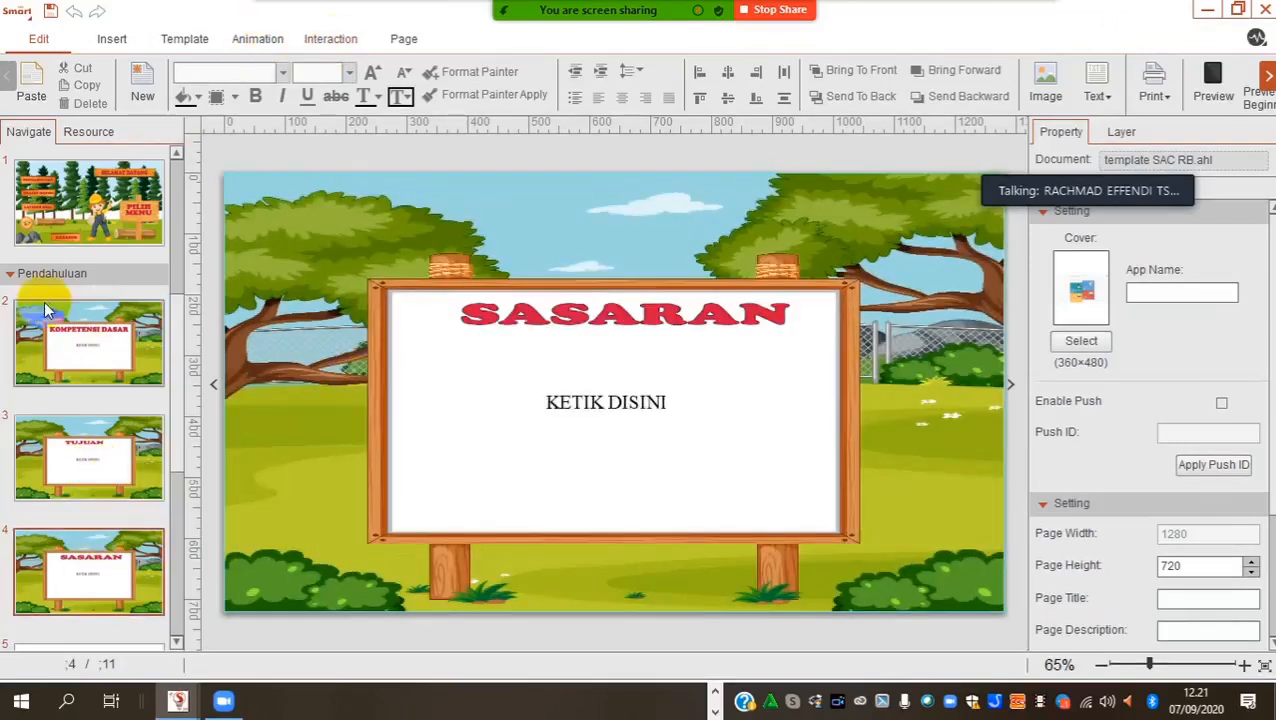
Step: Preview the app from the Kompetensi Dasar page and swipe back and forth through the Tujuan and Sasaran pages to test page sliding
click(55, 340)
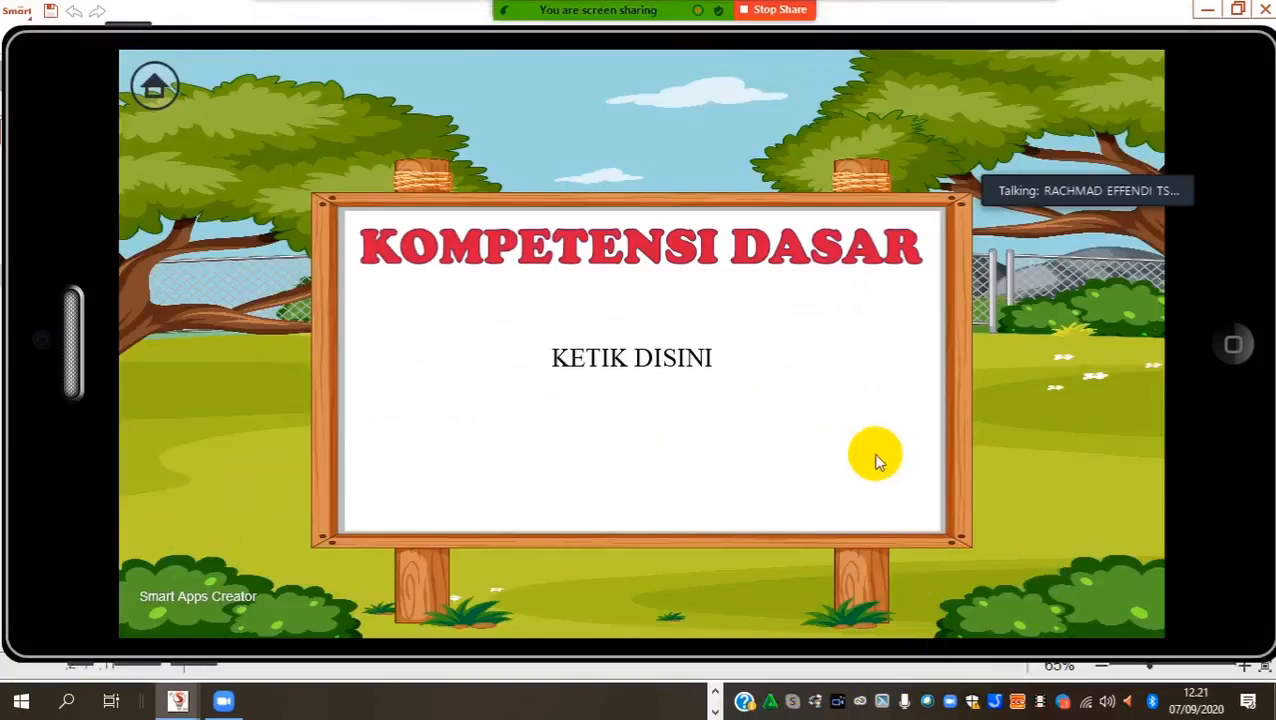
drag(875, 460, 80, 452)
drag(894, 447, 9, 484)
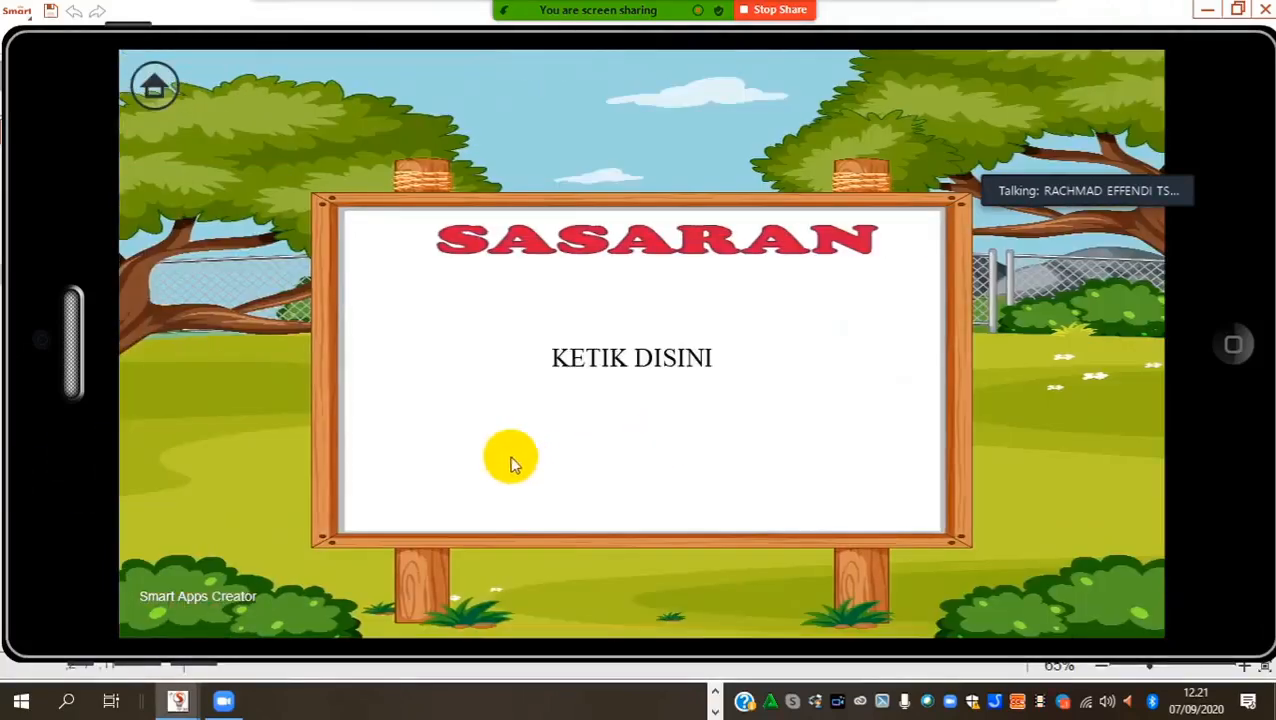
drag(350, 462, 1190, 450)
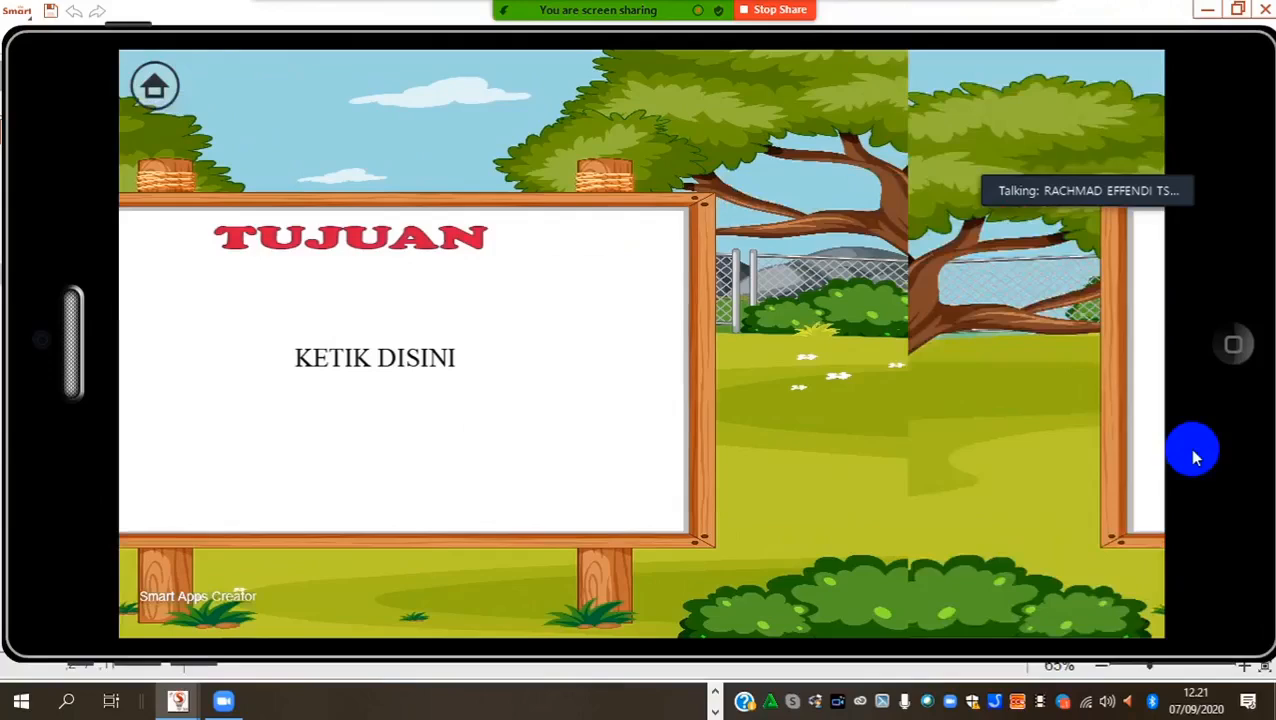
drag(313, 464, 1196, 455)
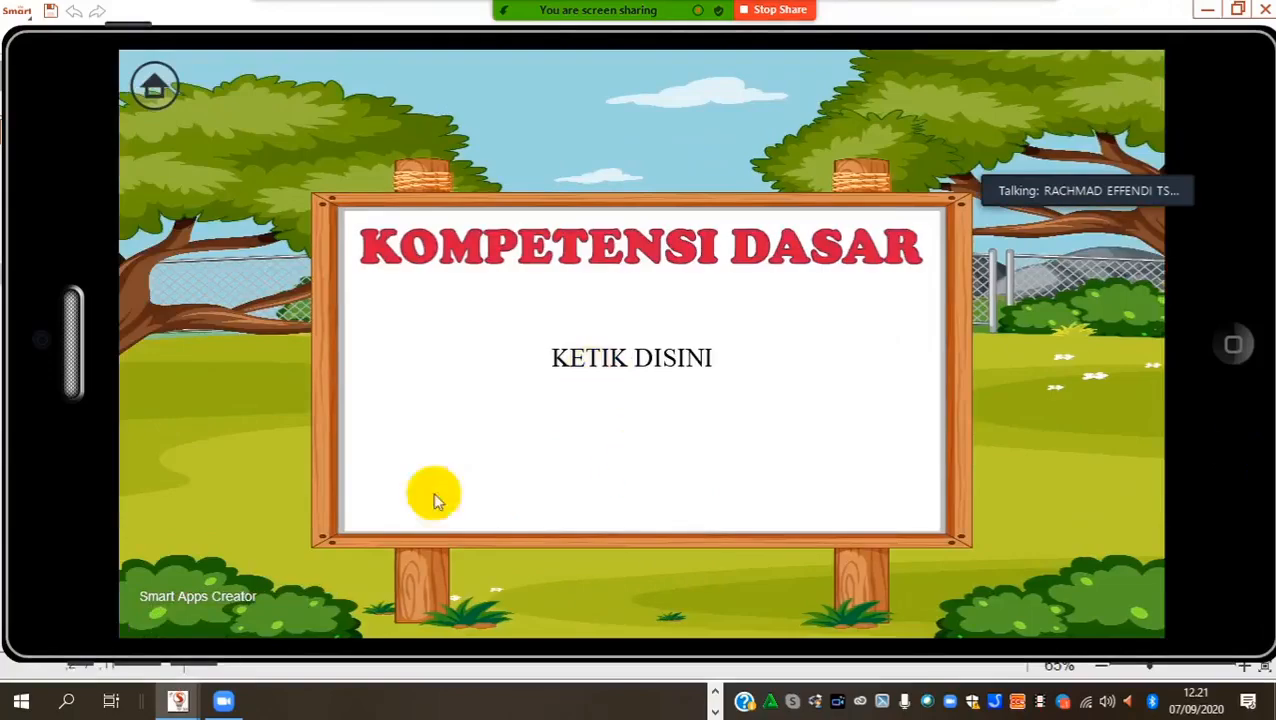
drag(806, 453, 37, 475)
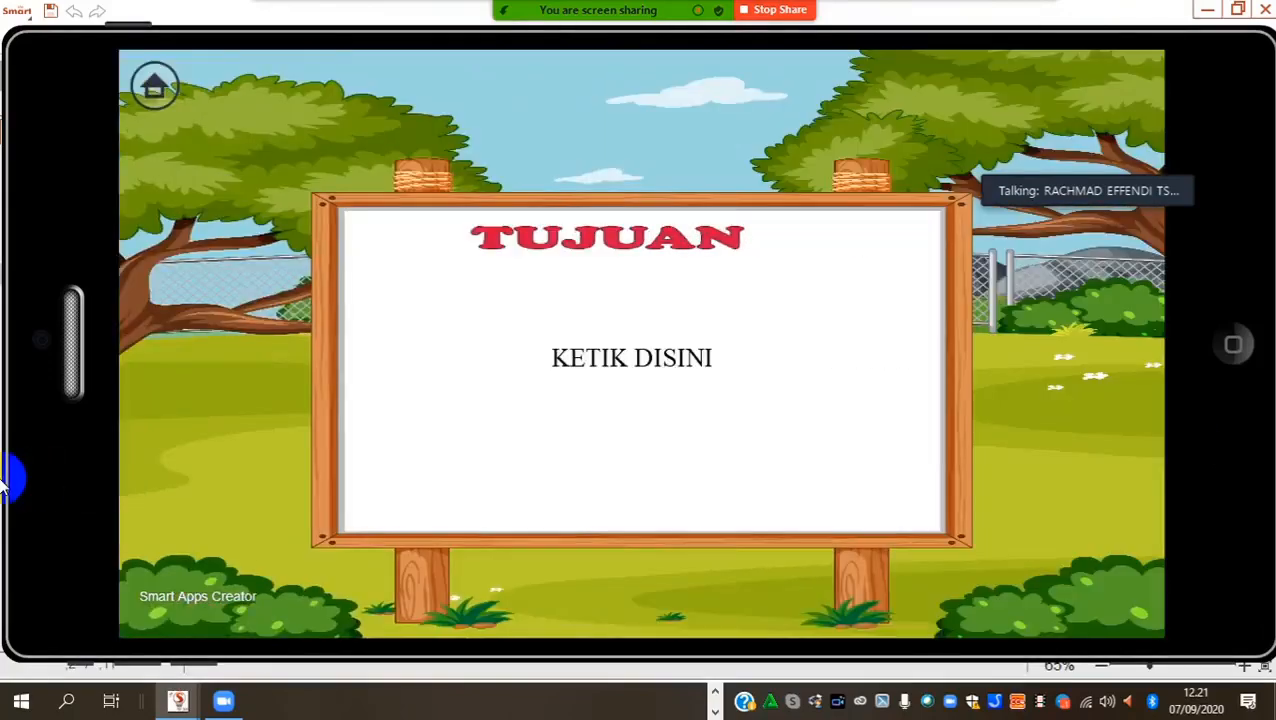
drag(862, 452, 3, 495)
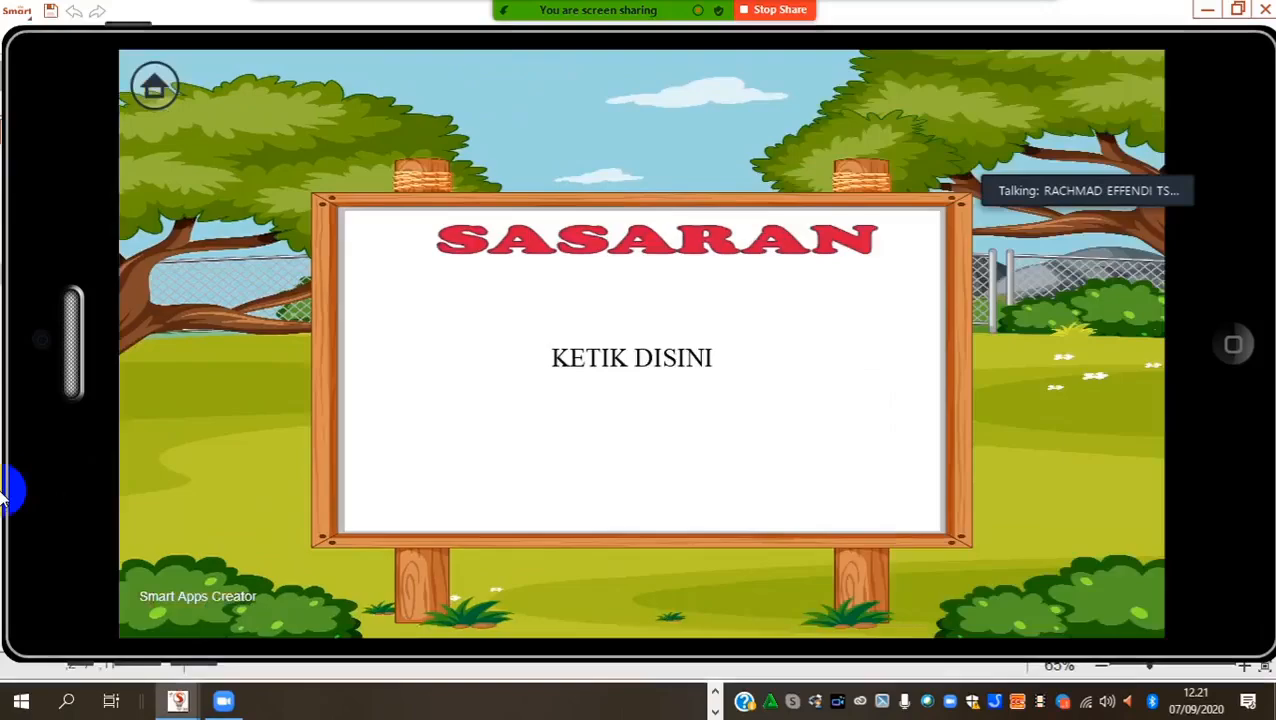
drag(877, 470, 922, 476)
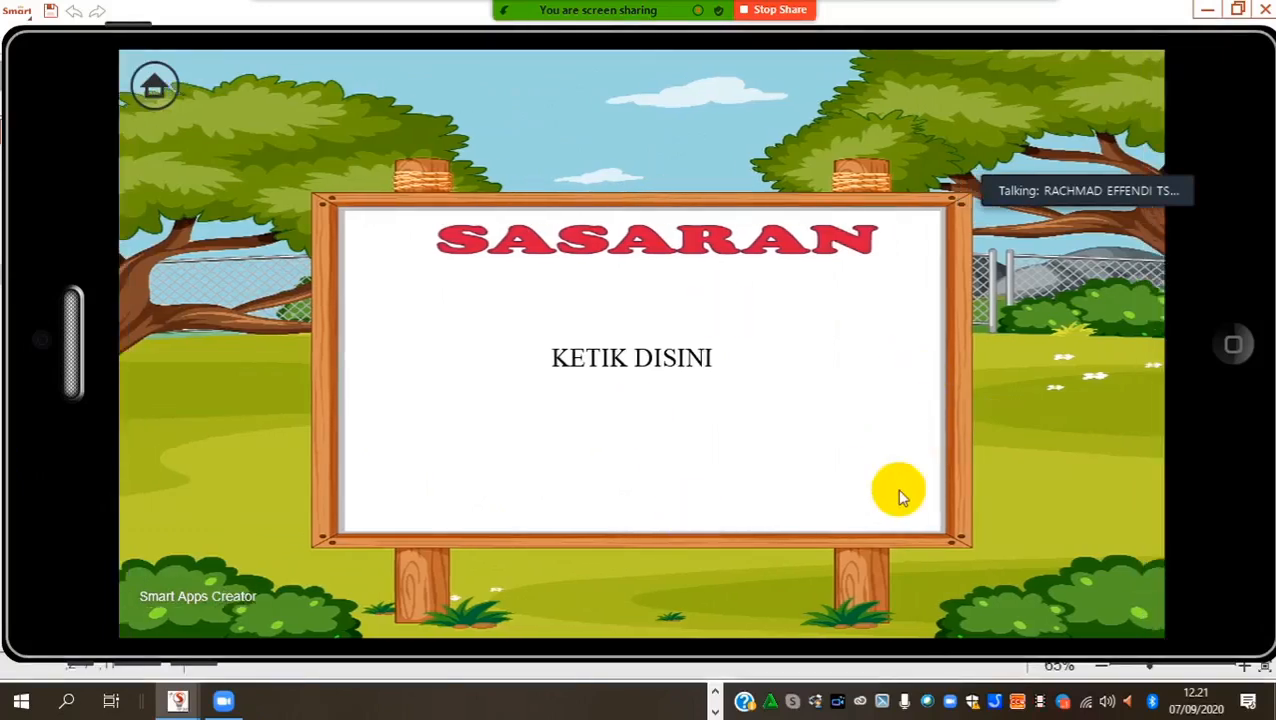
drag(800, 461, 347, 547)
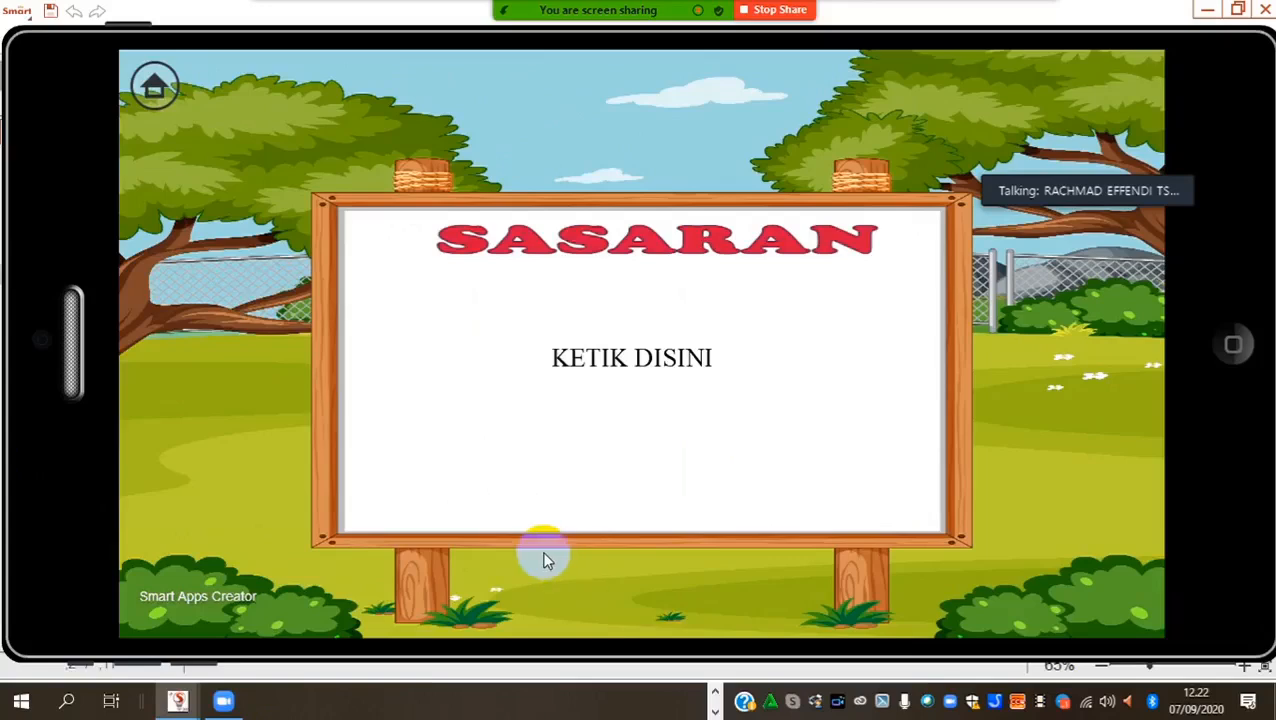
Step: Swipe between the Sasaran and Tujuan pages again in the preview, then return to the home menu
drag(330, 497, 1252, 461)
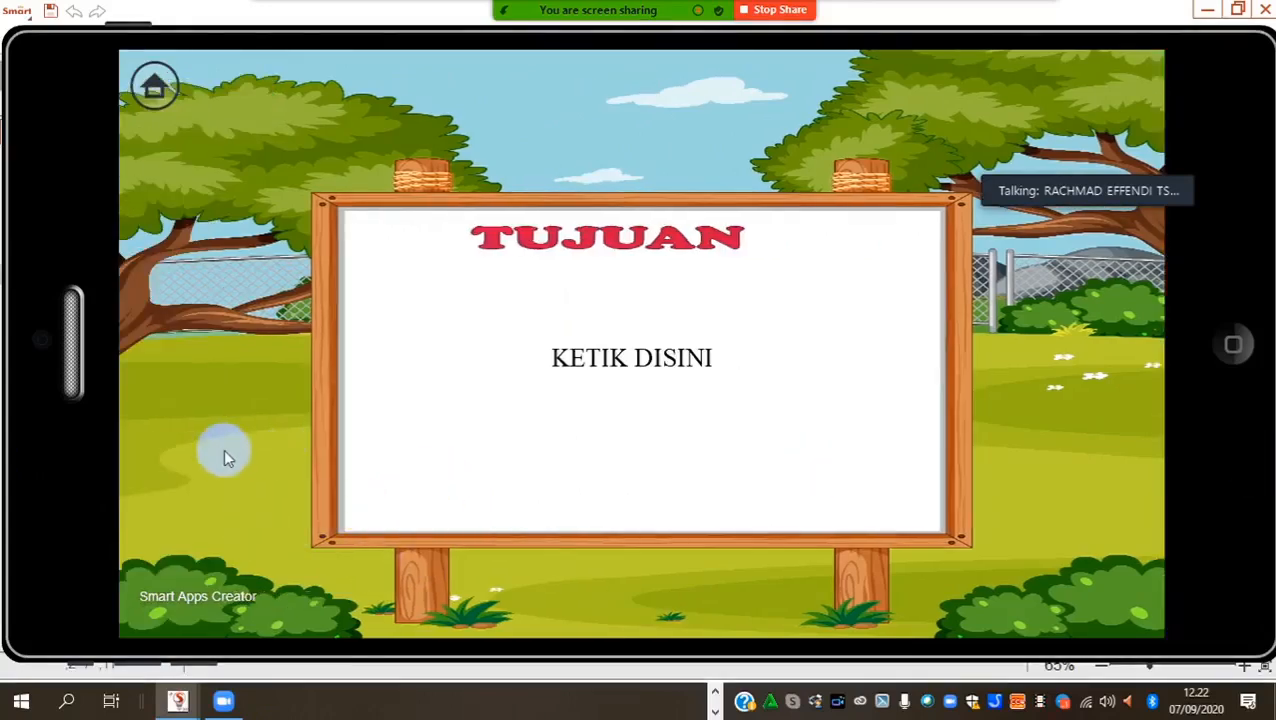
drag(220, 450, 1264, 414)
drag(379, 493, 5, 555)
drag(968, 484, 672, 490)
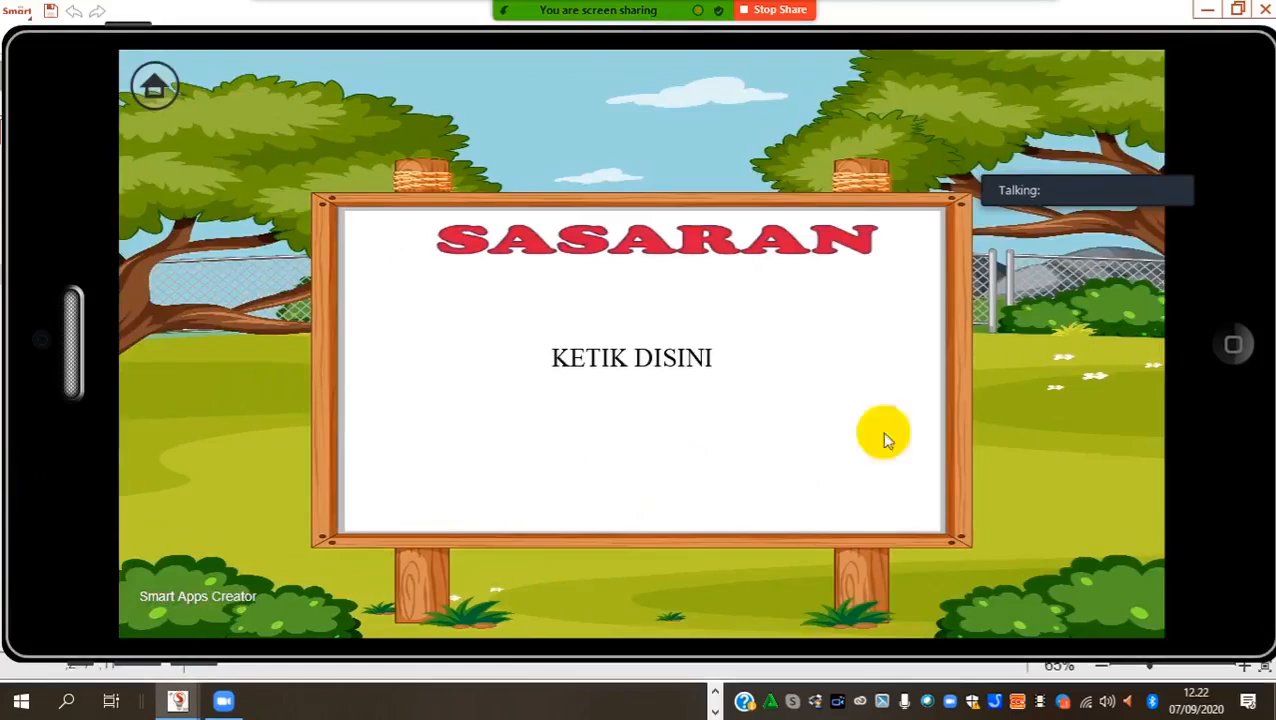
drag(167, 477, 640, 430)
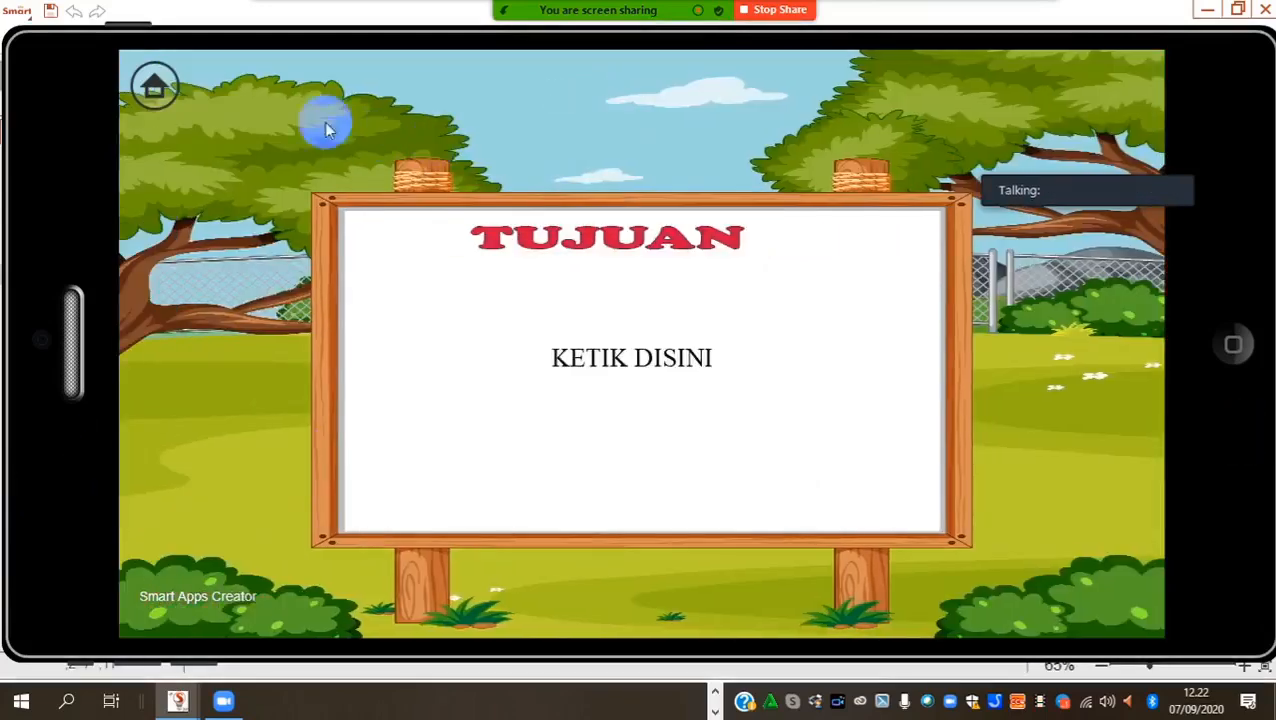
click(155, 92)
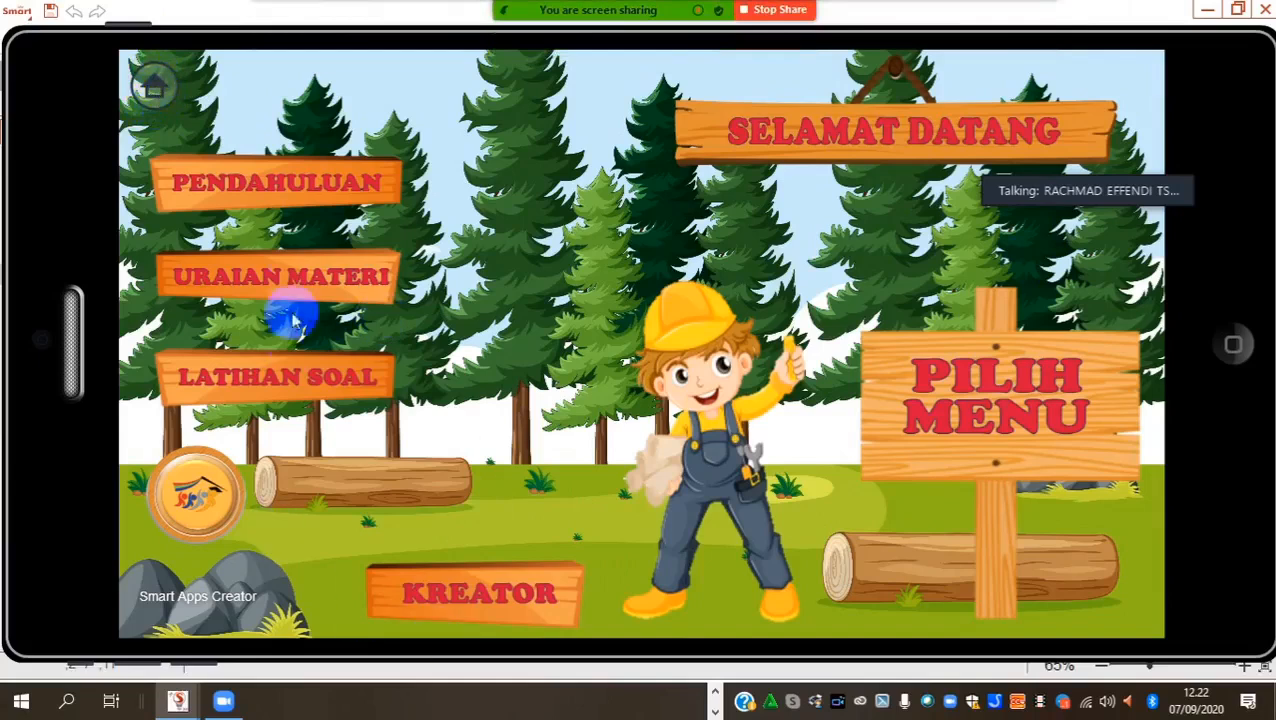
Step: Test the Latihan Soal and Uraian Materi buttons on the preview's menu, swipe through the Uraian Materi pages and return to the home menu
click(281, 385)
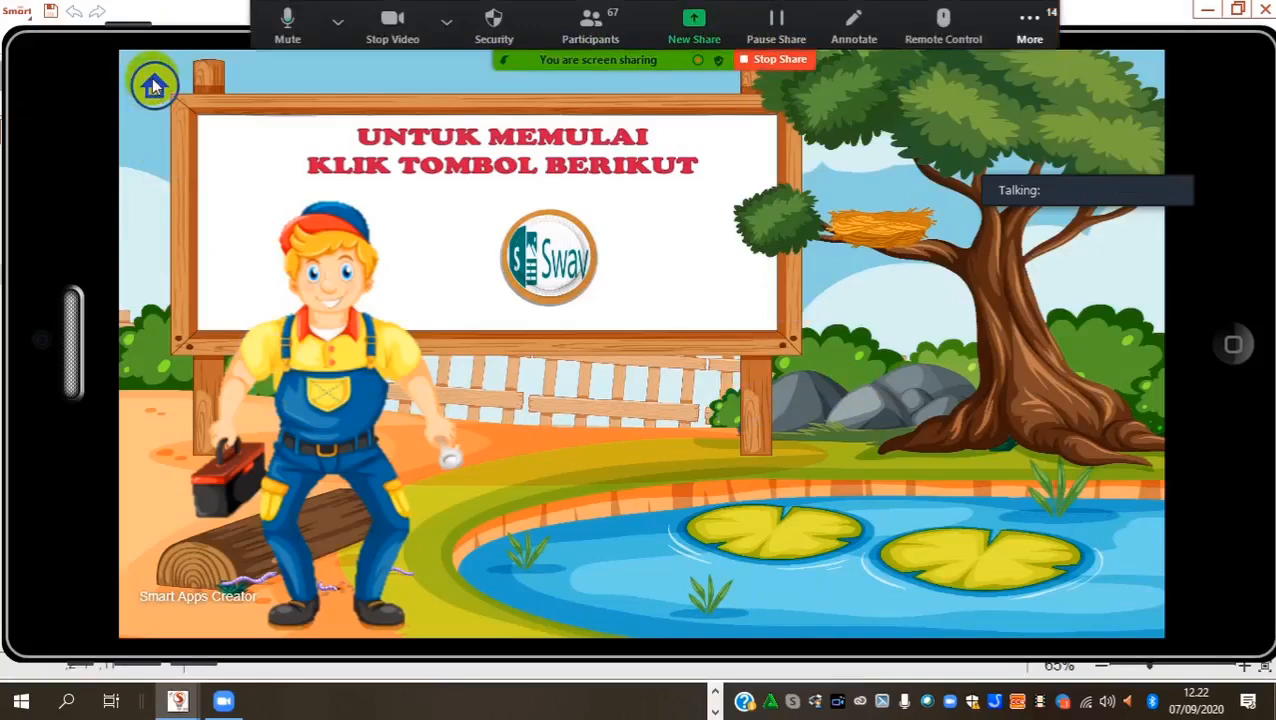
click(153, 87)
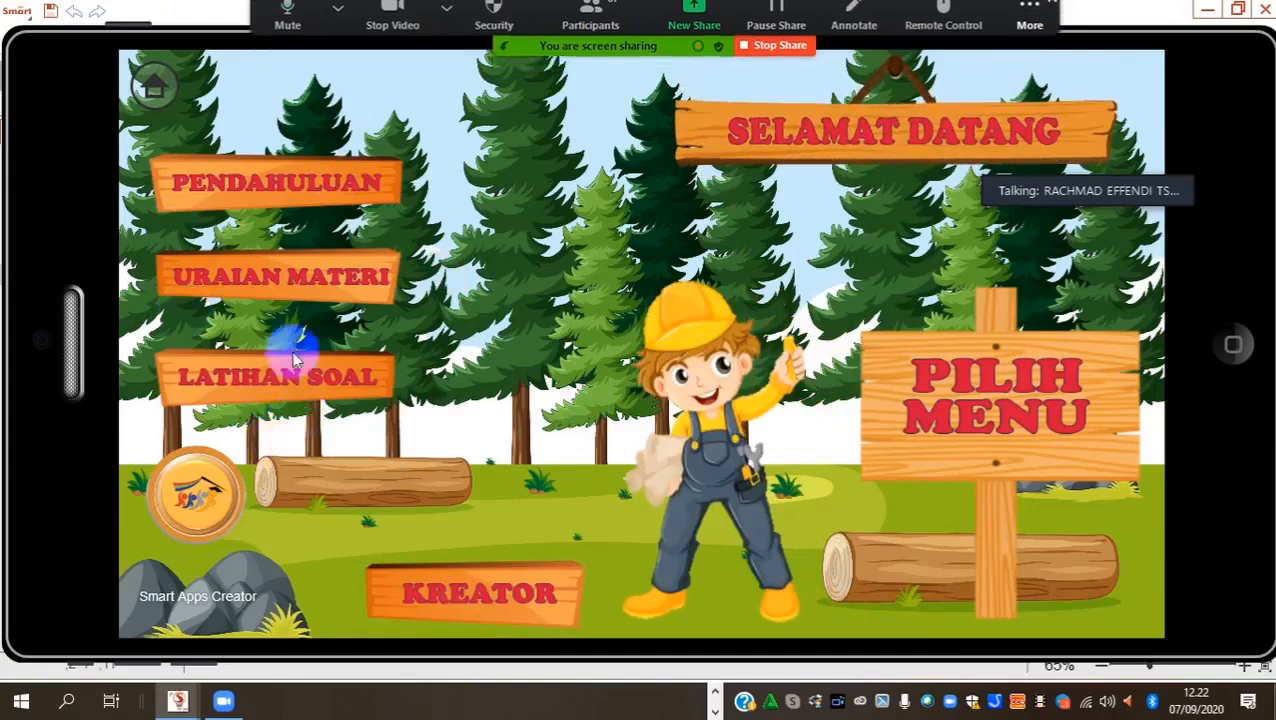
click(295, 285)
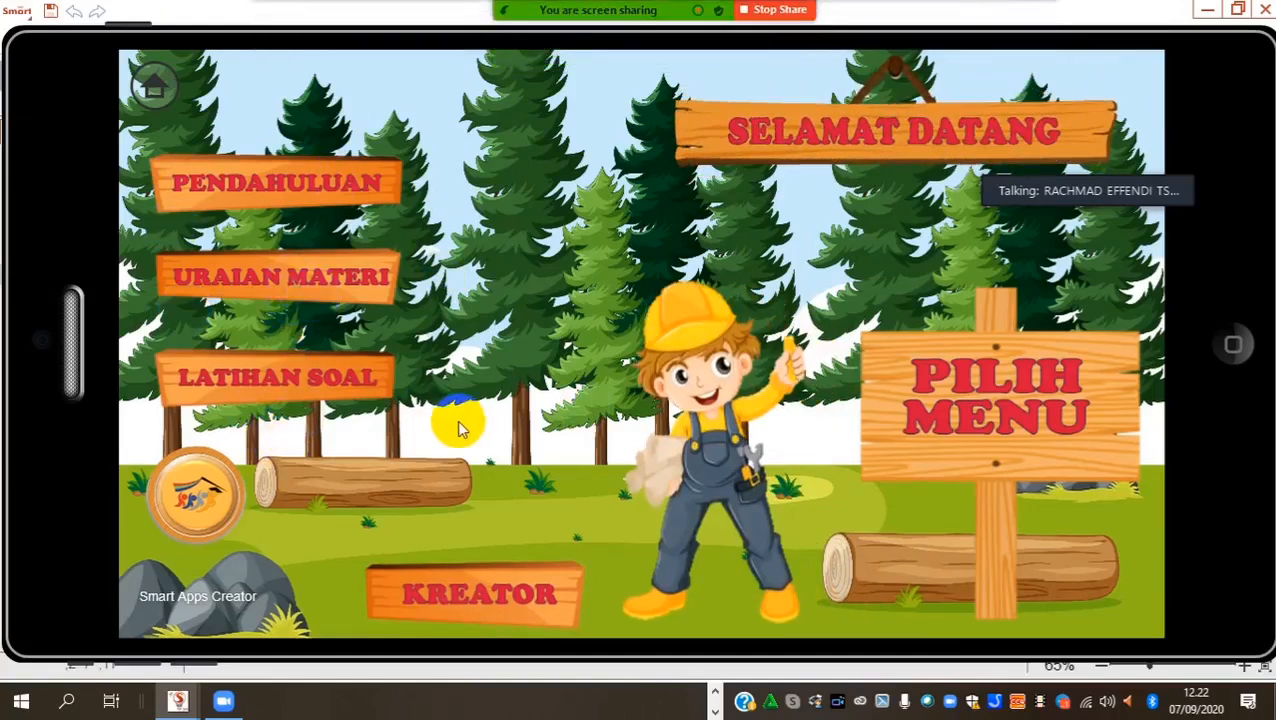
click(259, 270)
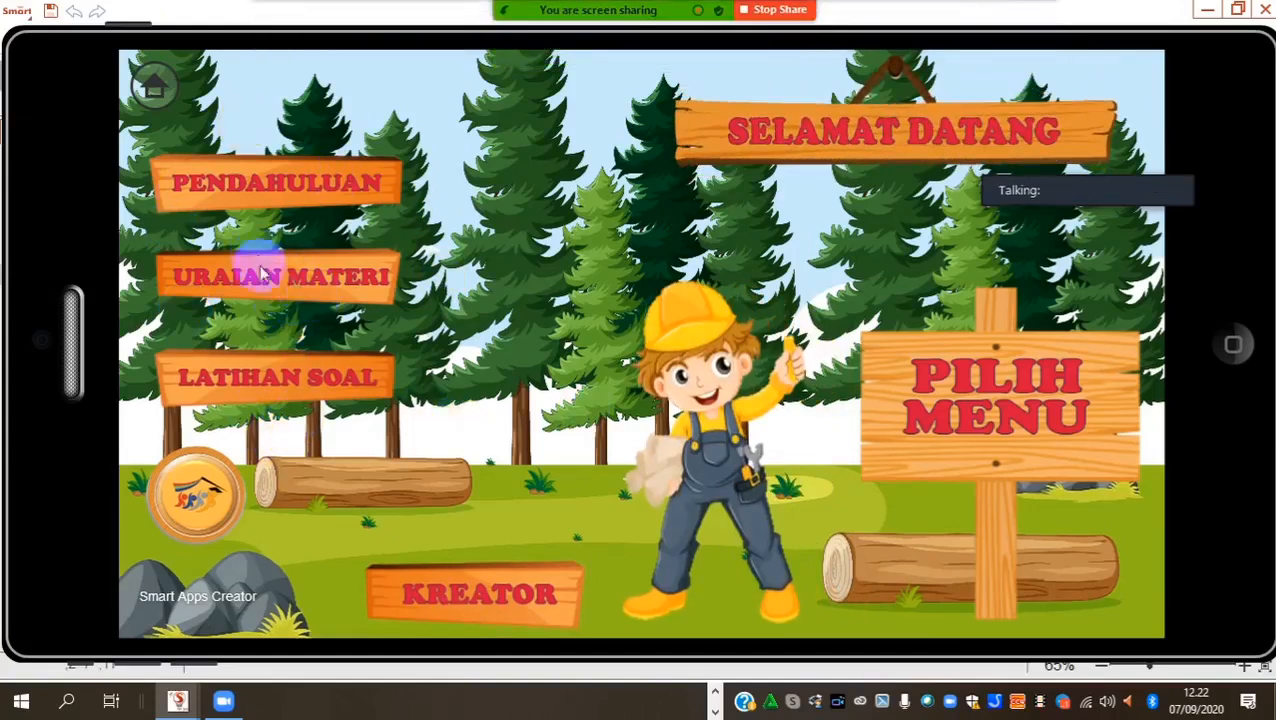
click(769, 498)
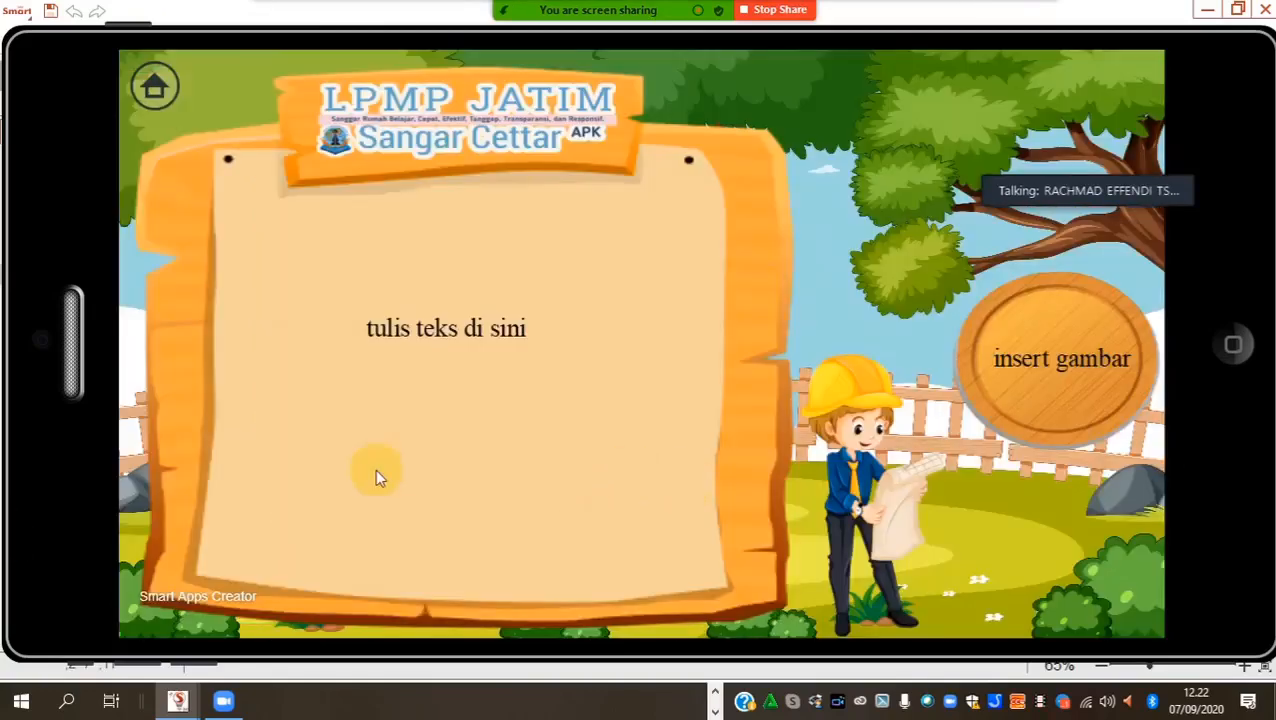
drag(190, 500, 447, 481)
drag(1000, 484, 3, 577)
drag(963, 478, 110, 483)
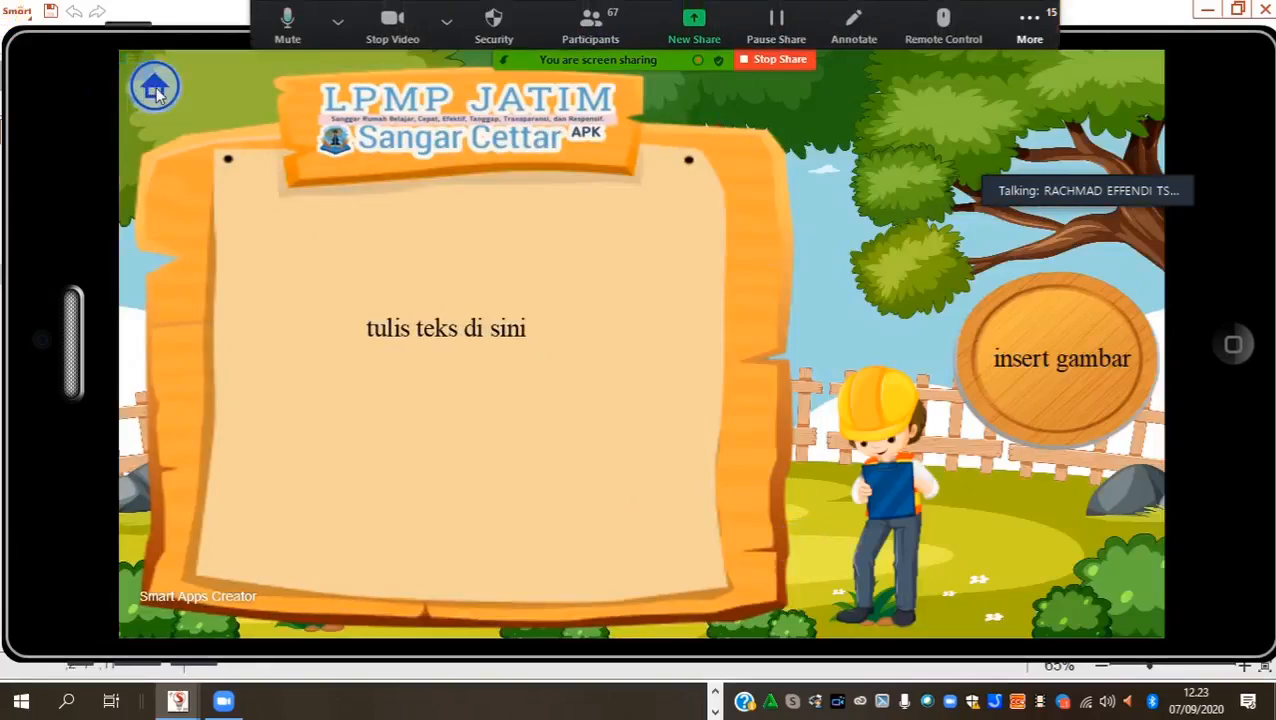
click(155, 89)
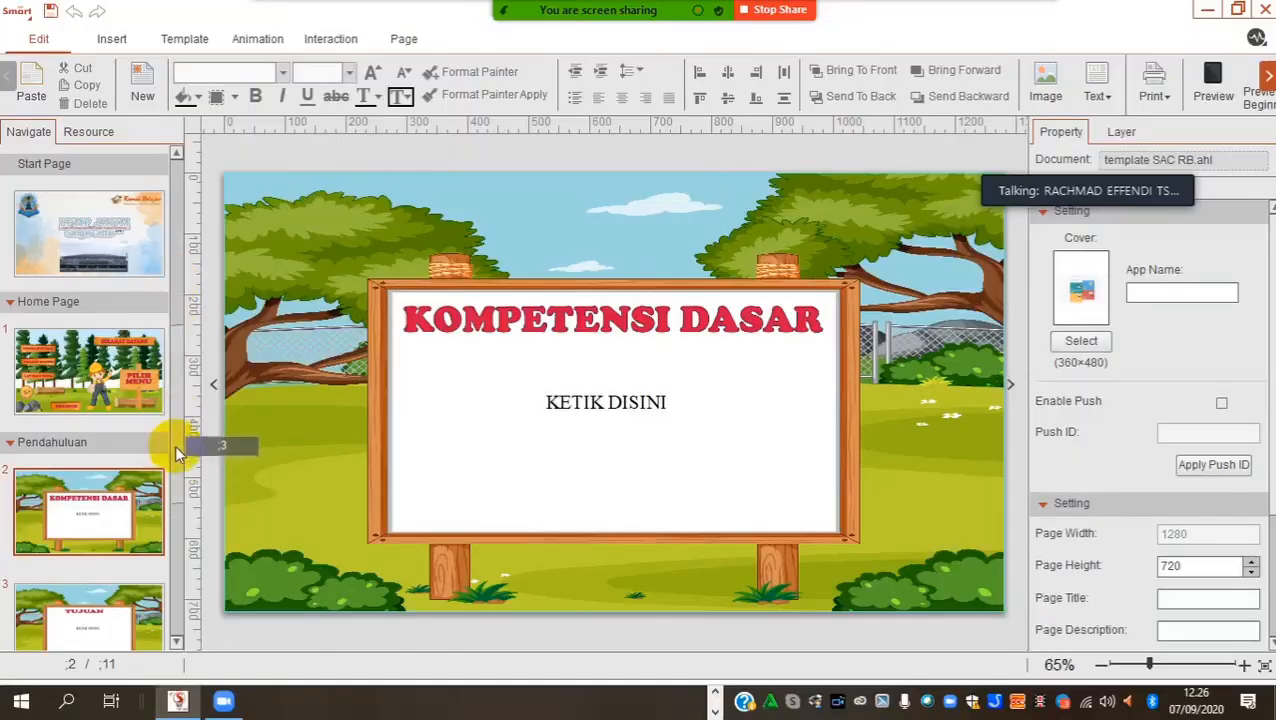
Step: Replace the KETIK DISINI placeholder on the Kompetensi Dasar page with "3.3. siswa dapat"
drag(177, 454, 178, 452)
scroll(98, 338, up, 3)
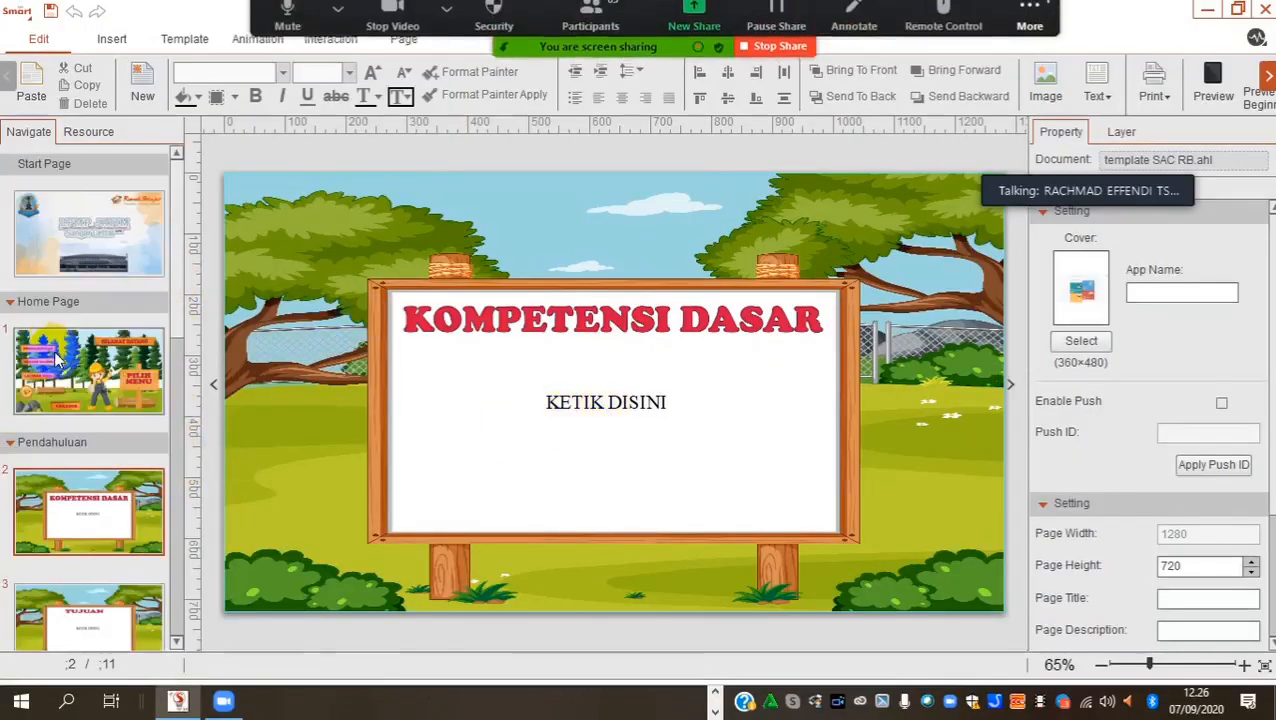
scroll(63, 473, down, 2)
scroll(61, 474, up, 2)
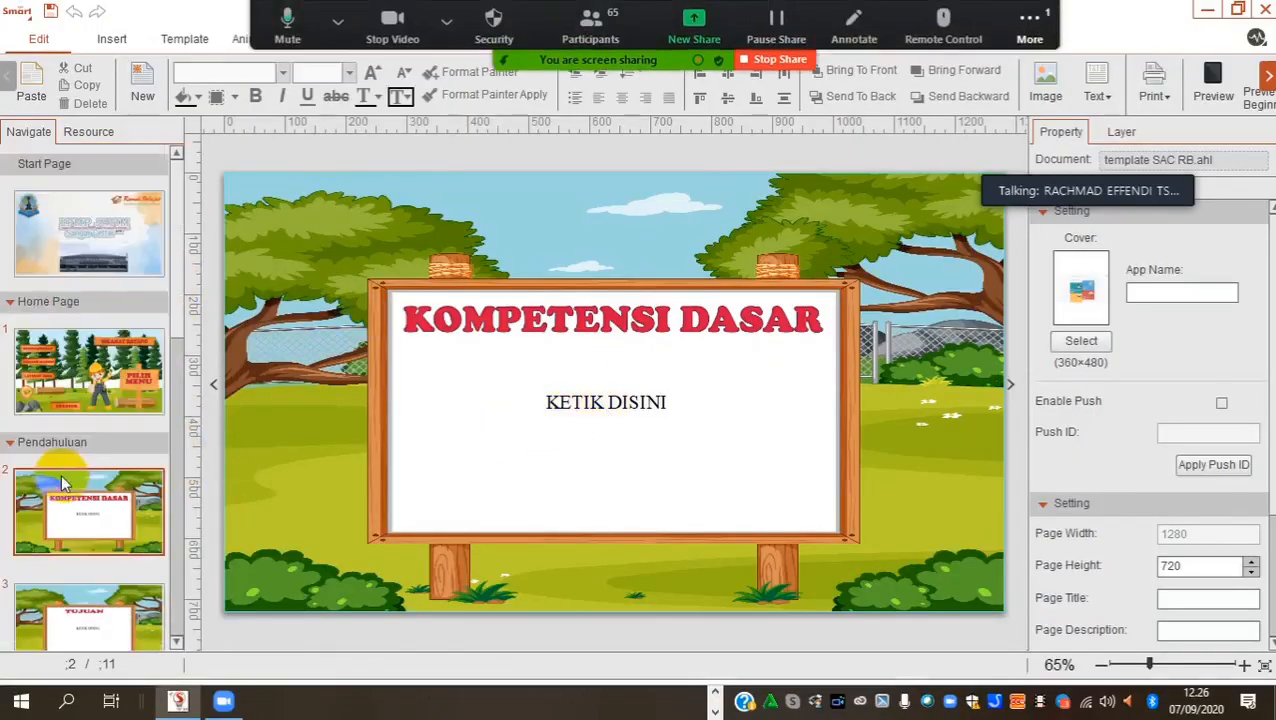
scroll(61, 474, down, 3)
scroll(86, 411, up, 1)
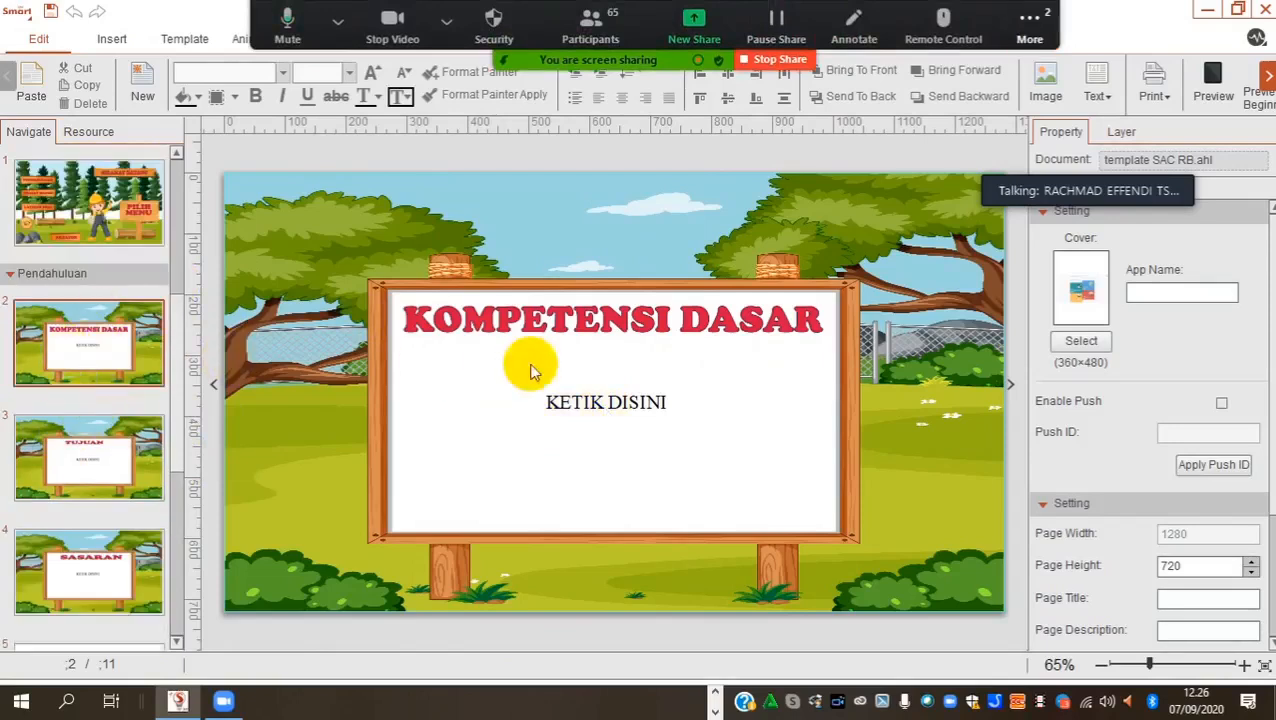
click(588, 404)
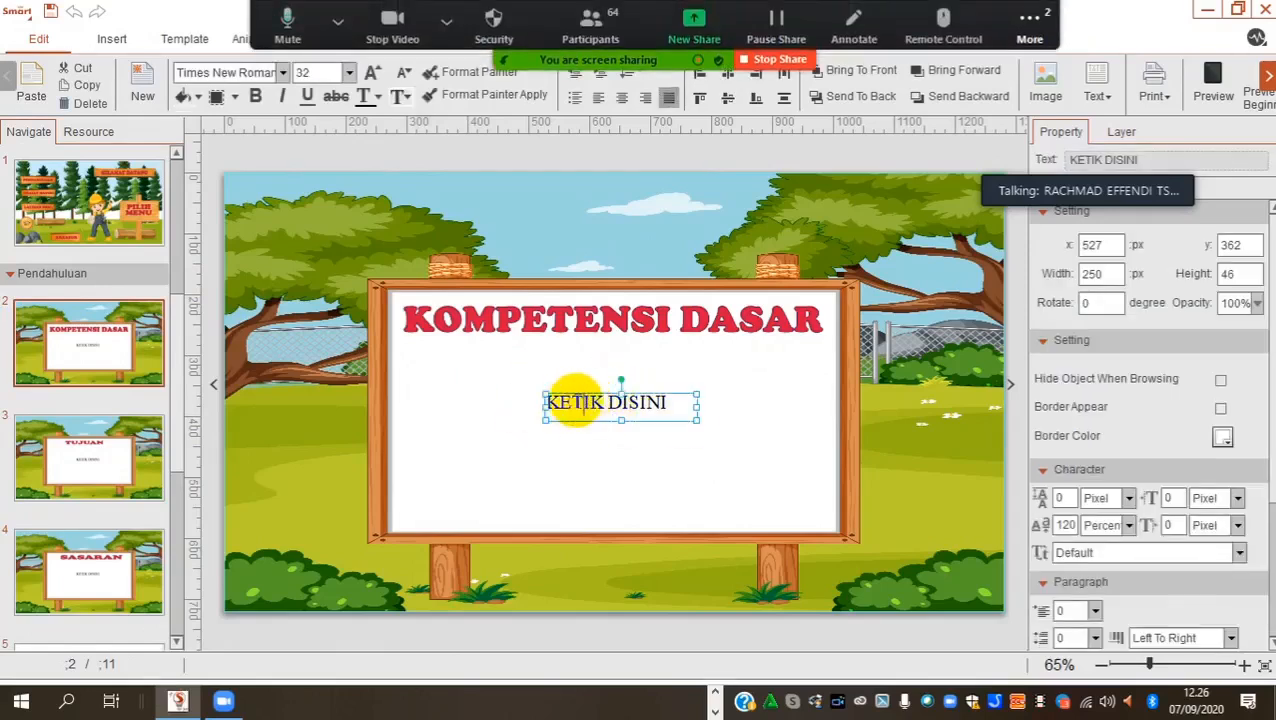
drag(548, 402, 673, 399)
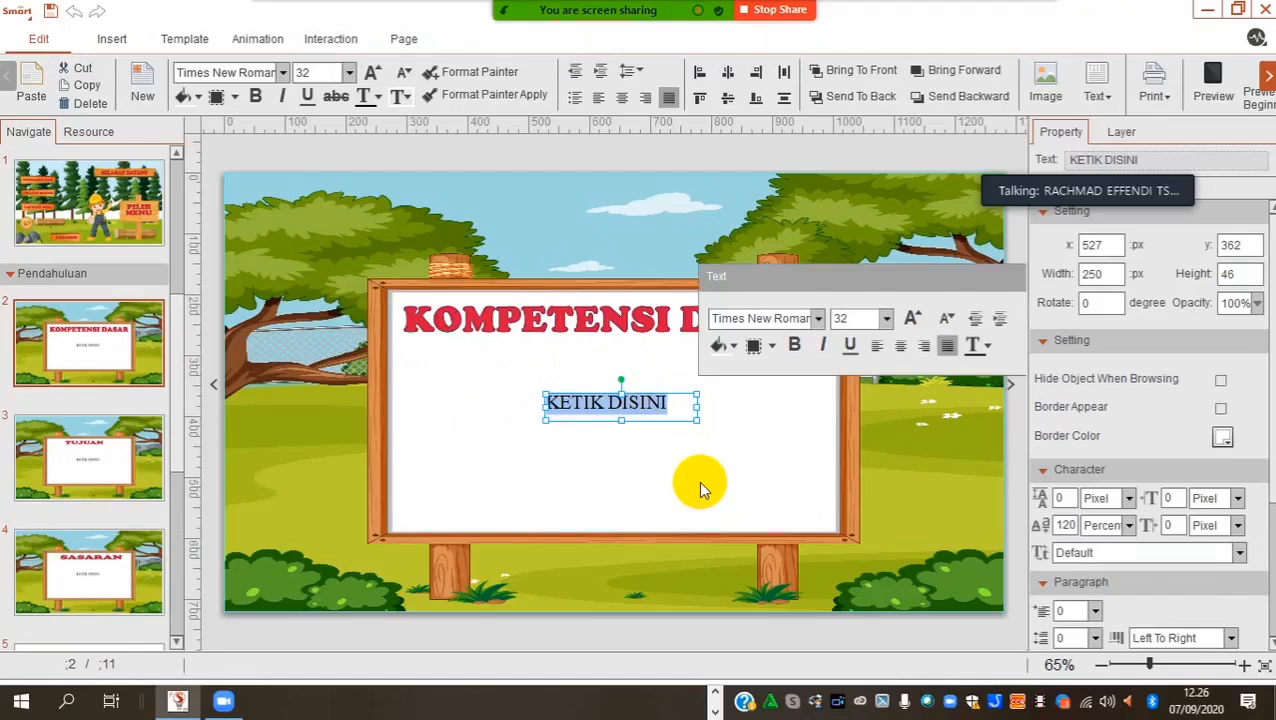
text(3.3)
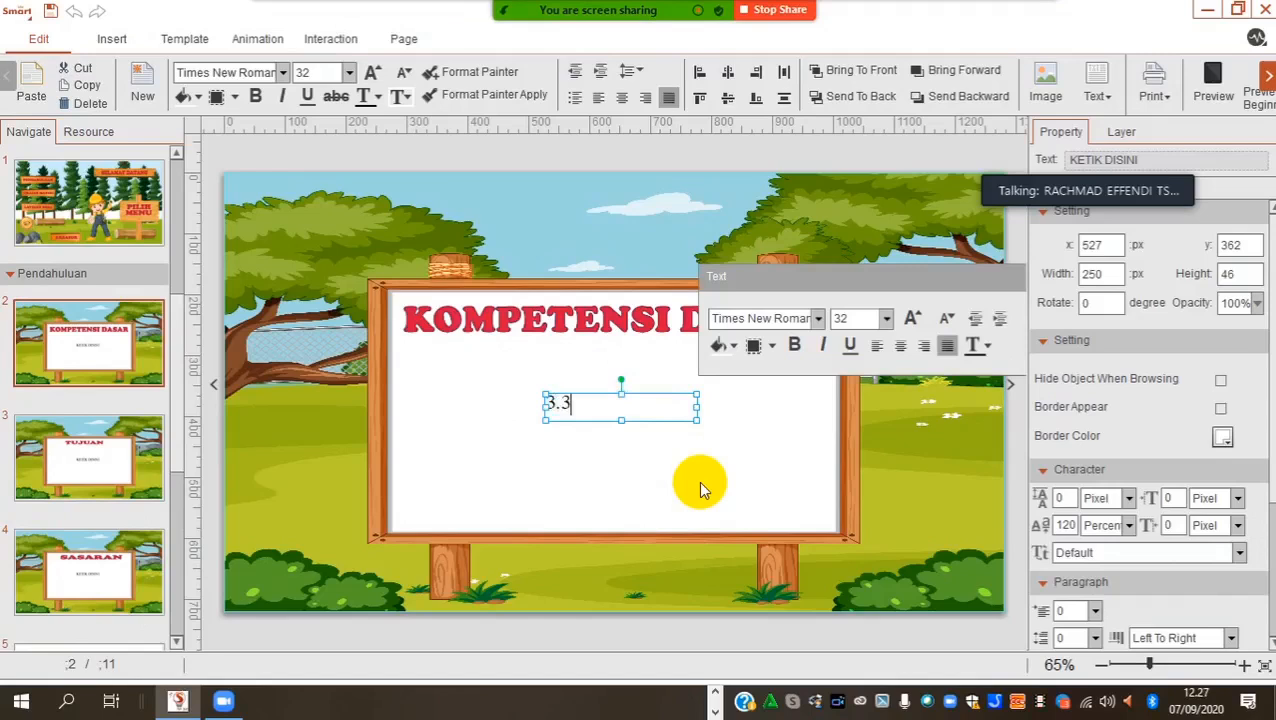
text(. siswa dapat)
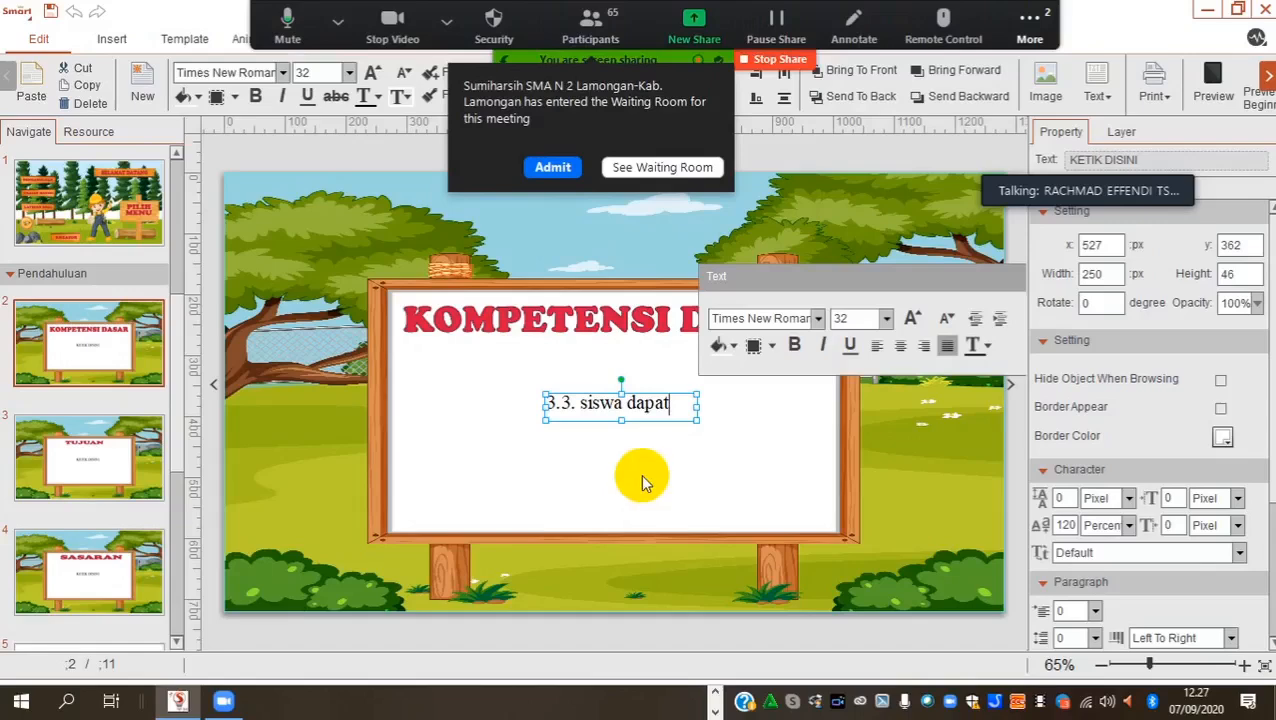
Step: Move the "3.3. siswa dapat" text box just below the Kompetensi Dasar heading, at about x 312 px and y 308 px
drag(667, 424, 541, 390)
click(549, 396)
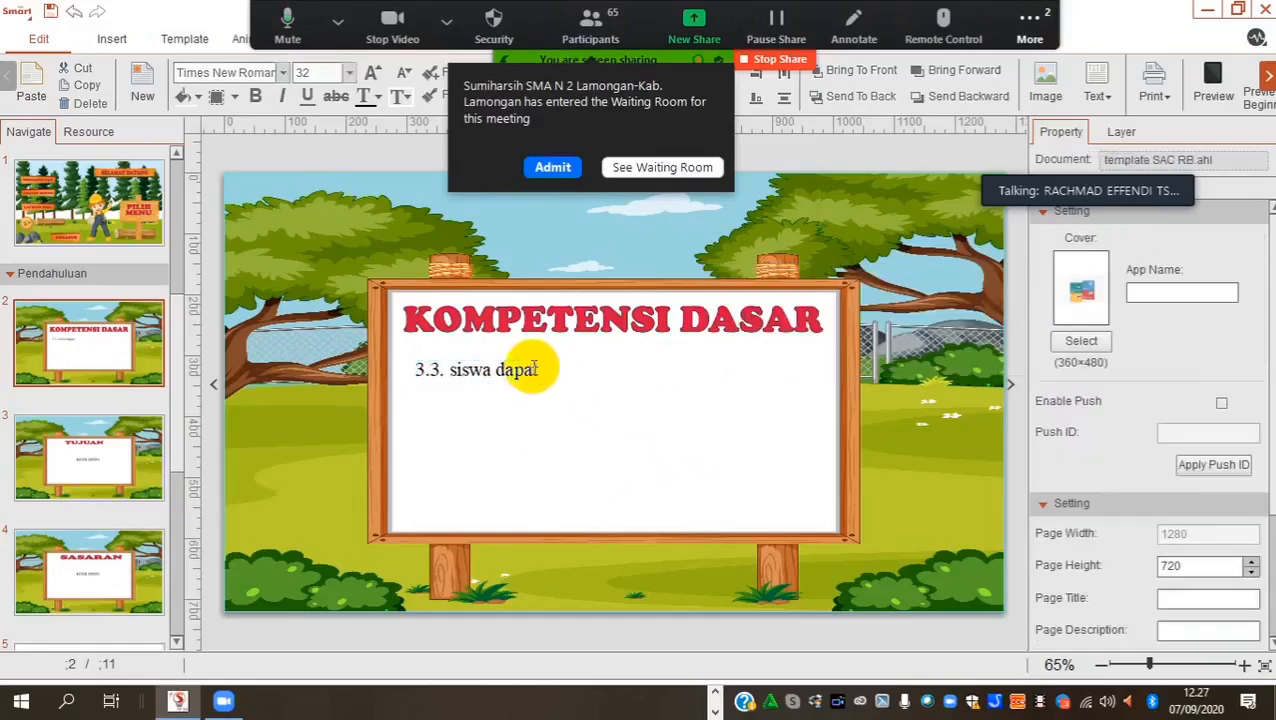
click(520, 371)
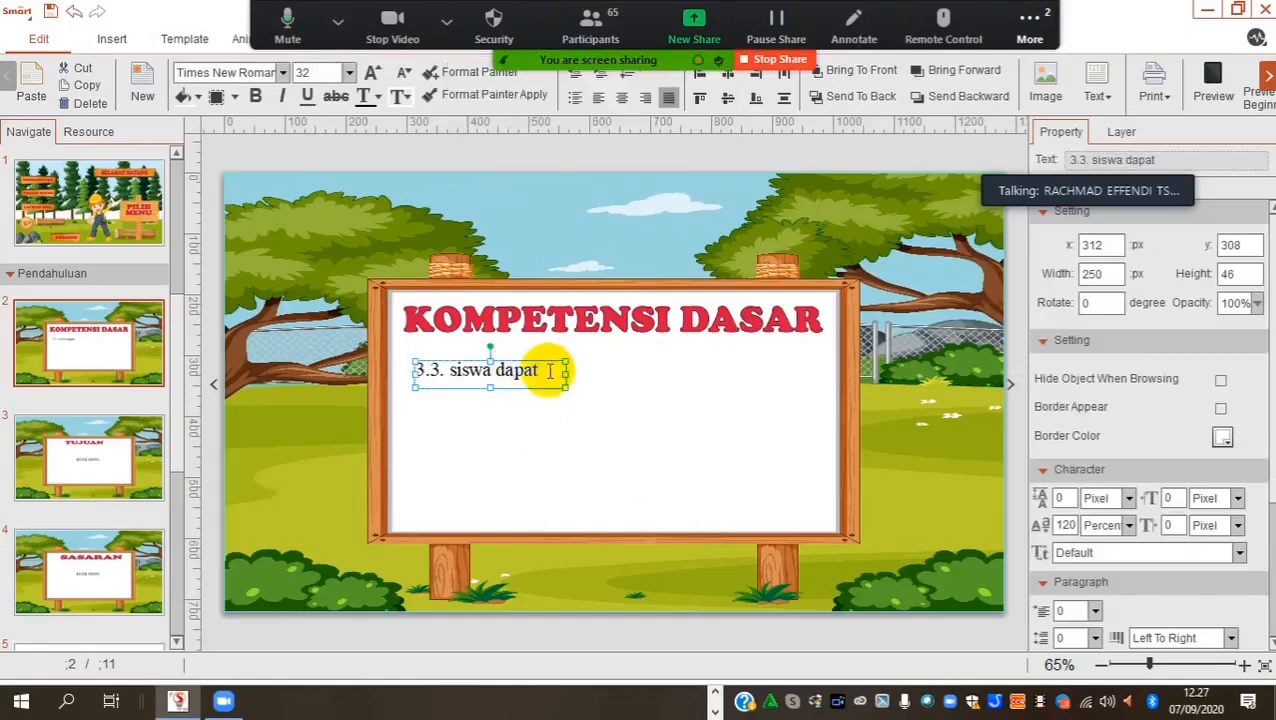
Step: Open the Tujuan and Sasaran pages and highlight the KETIK DISINI placeholder text on each without changing it
click(44, 488)
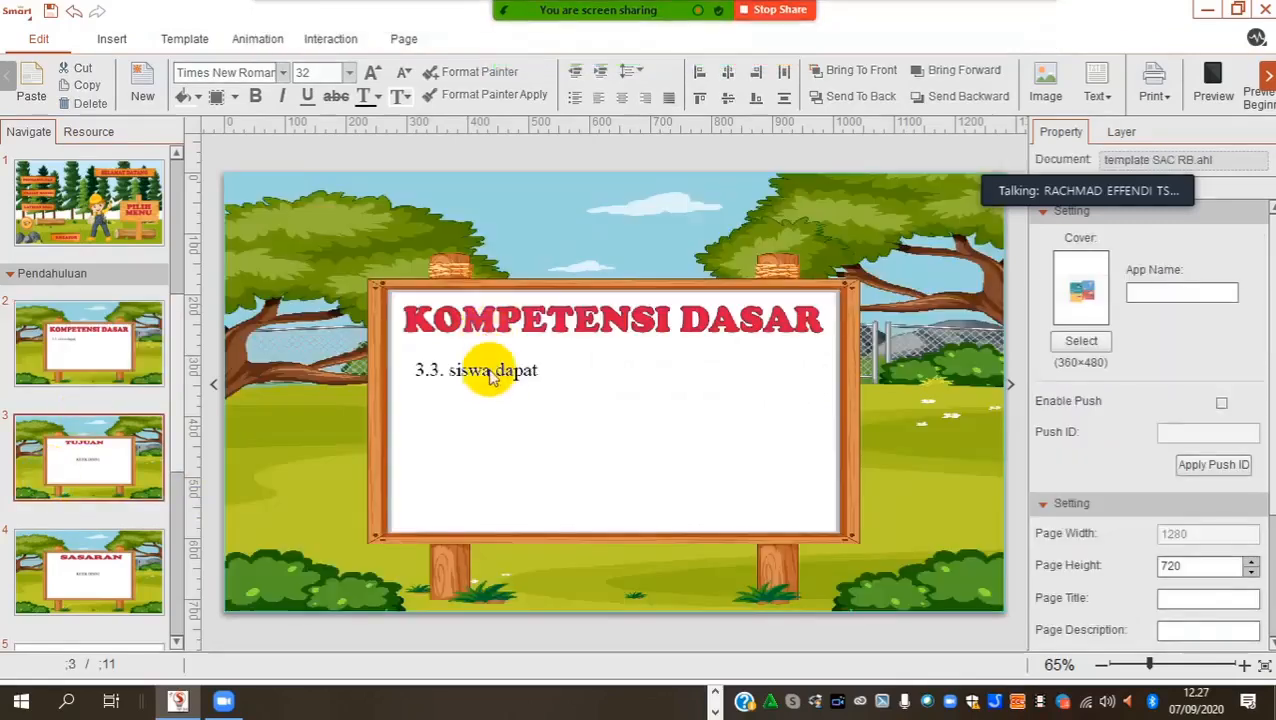
click(591, 411)
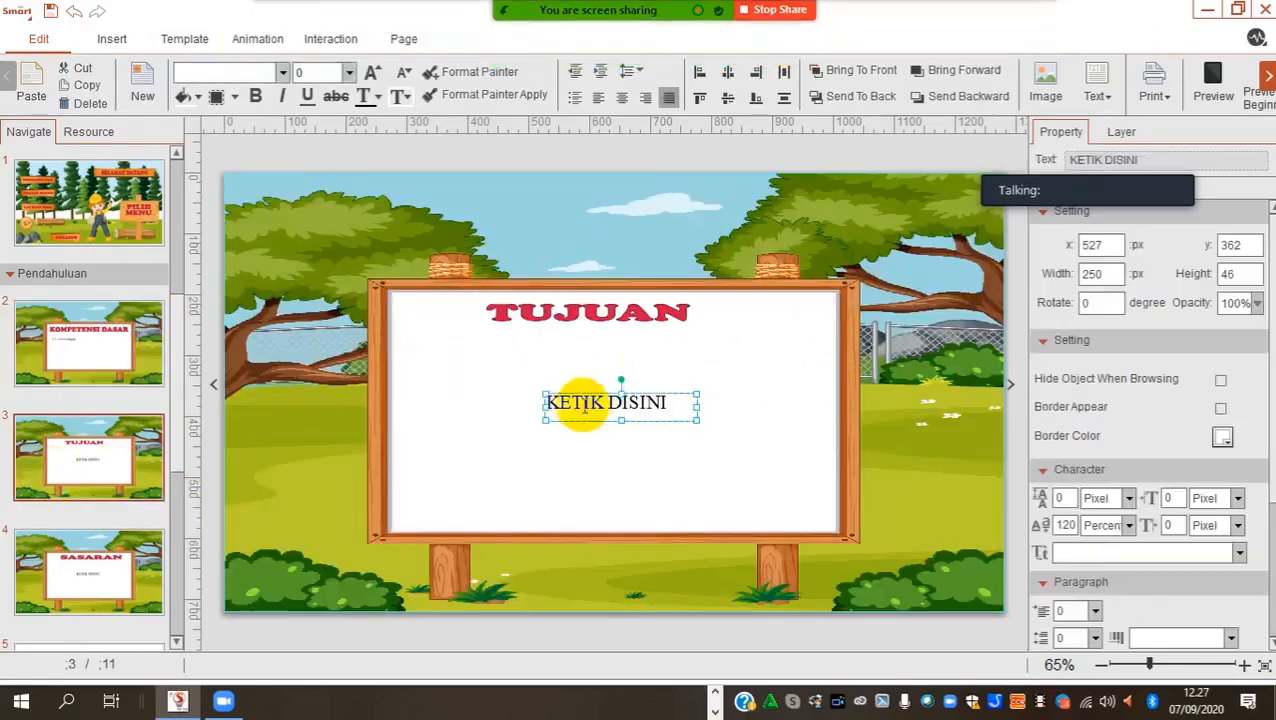
drag(548, 402, 666, 398)
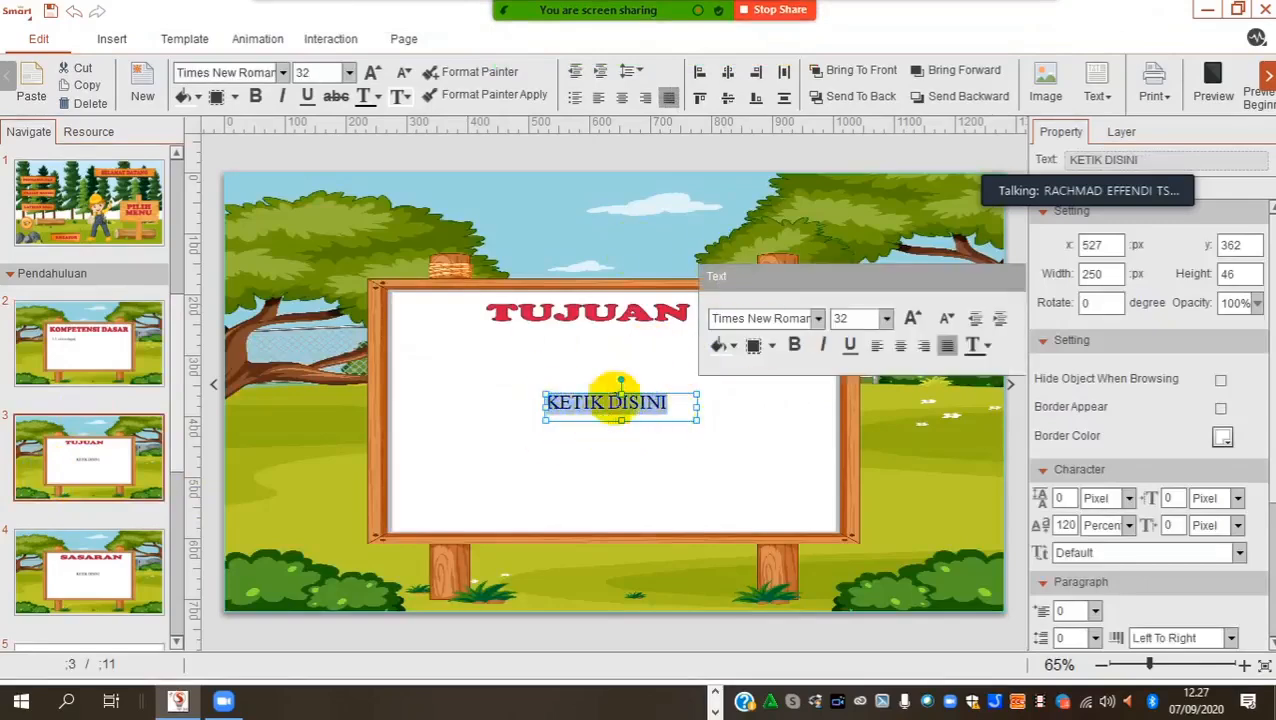
click(97, 572)
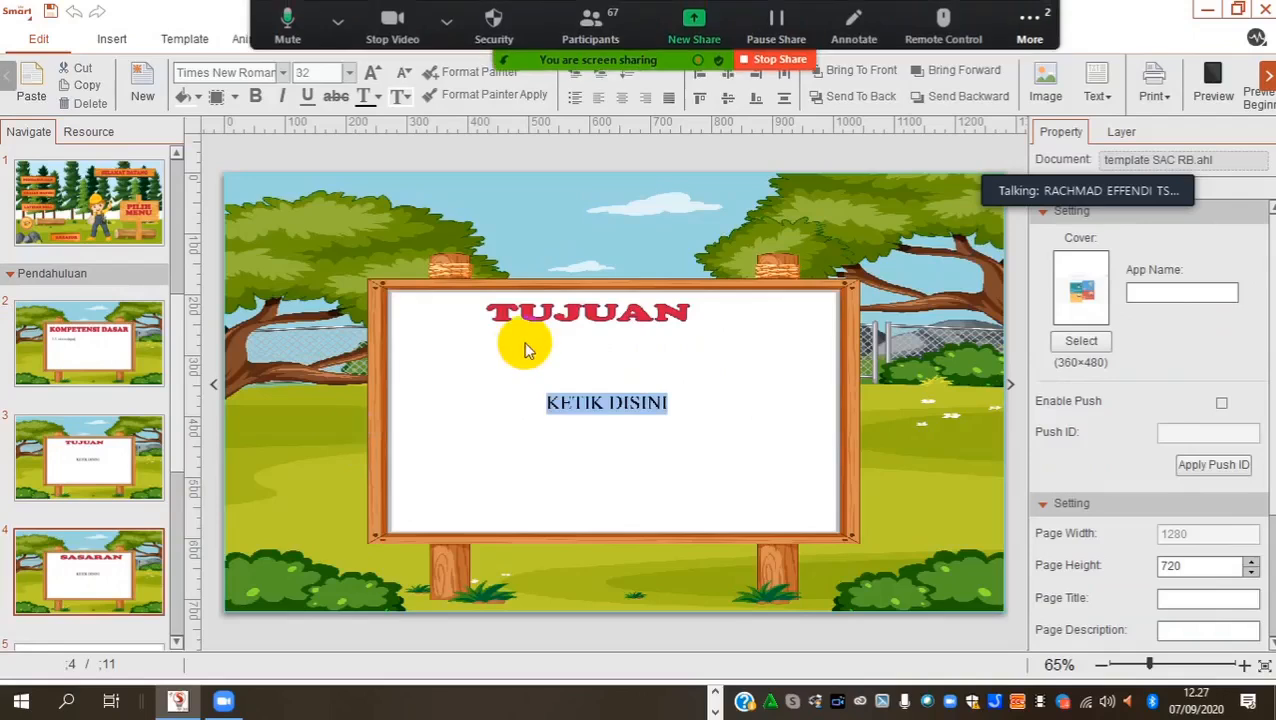
click(586, 402)
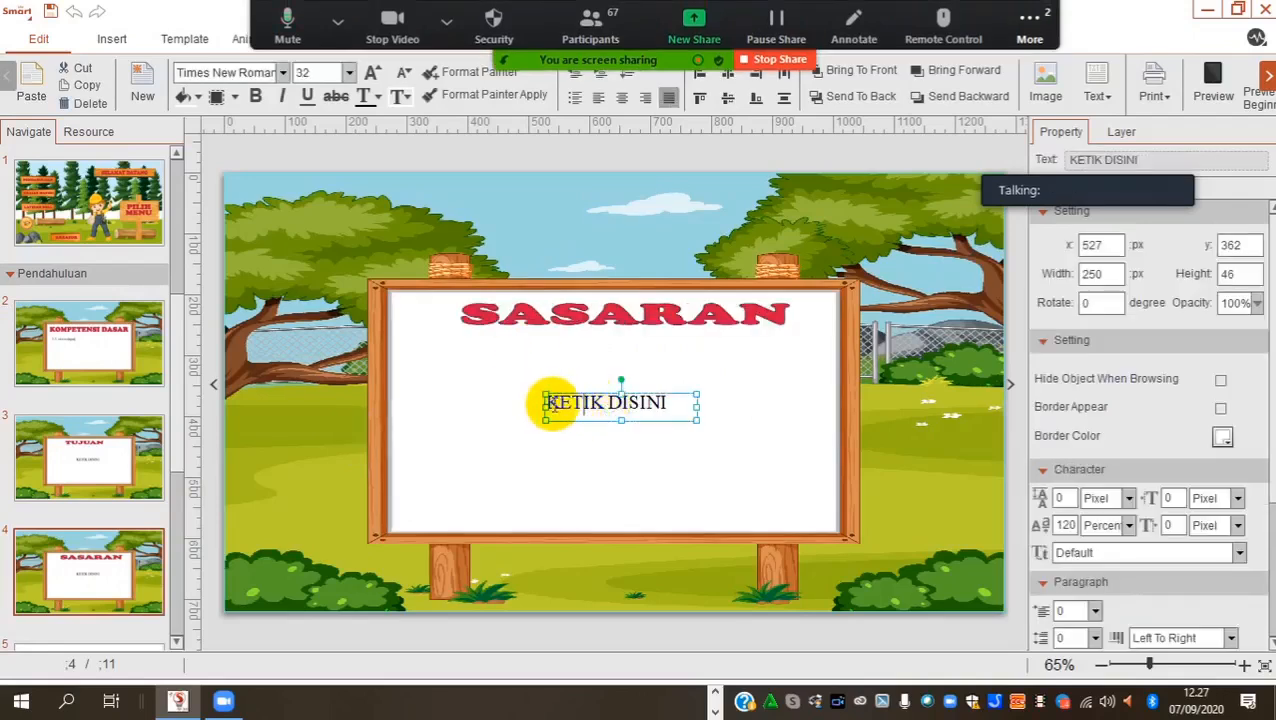
drag(560, 402, 664, 398)
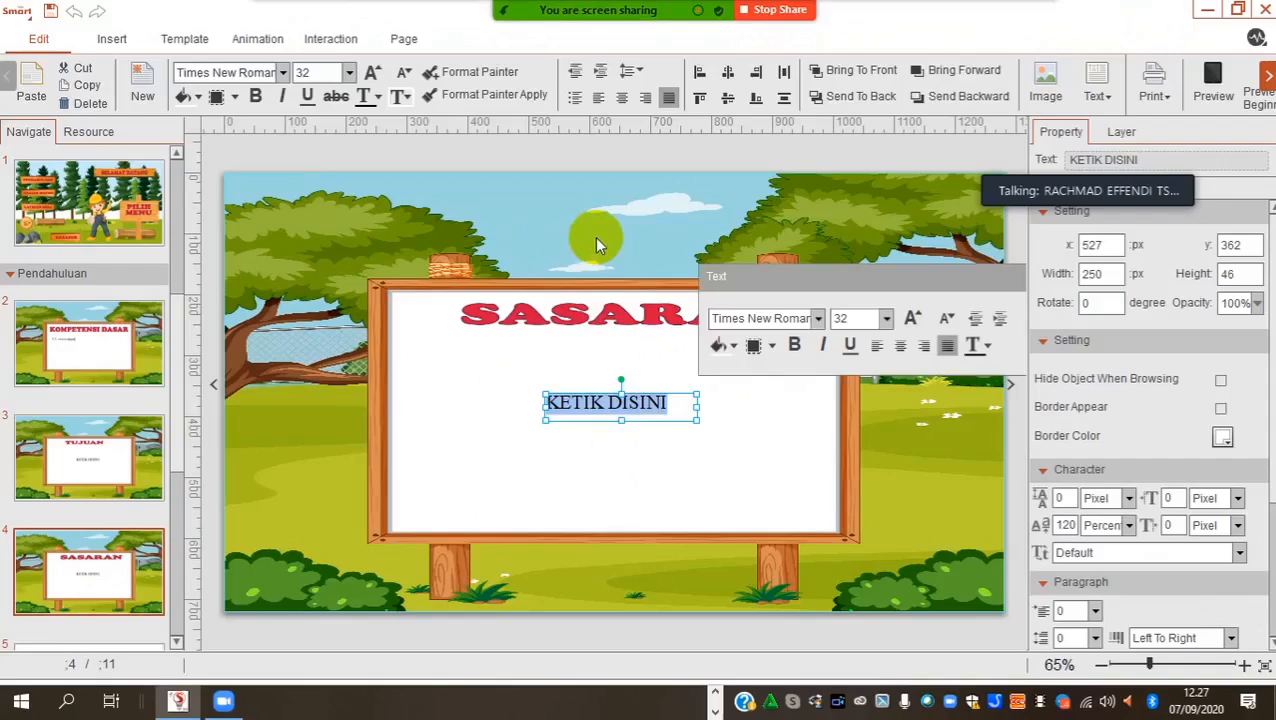
click(641, 452)
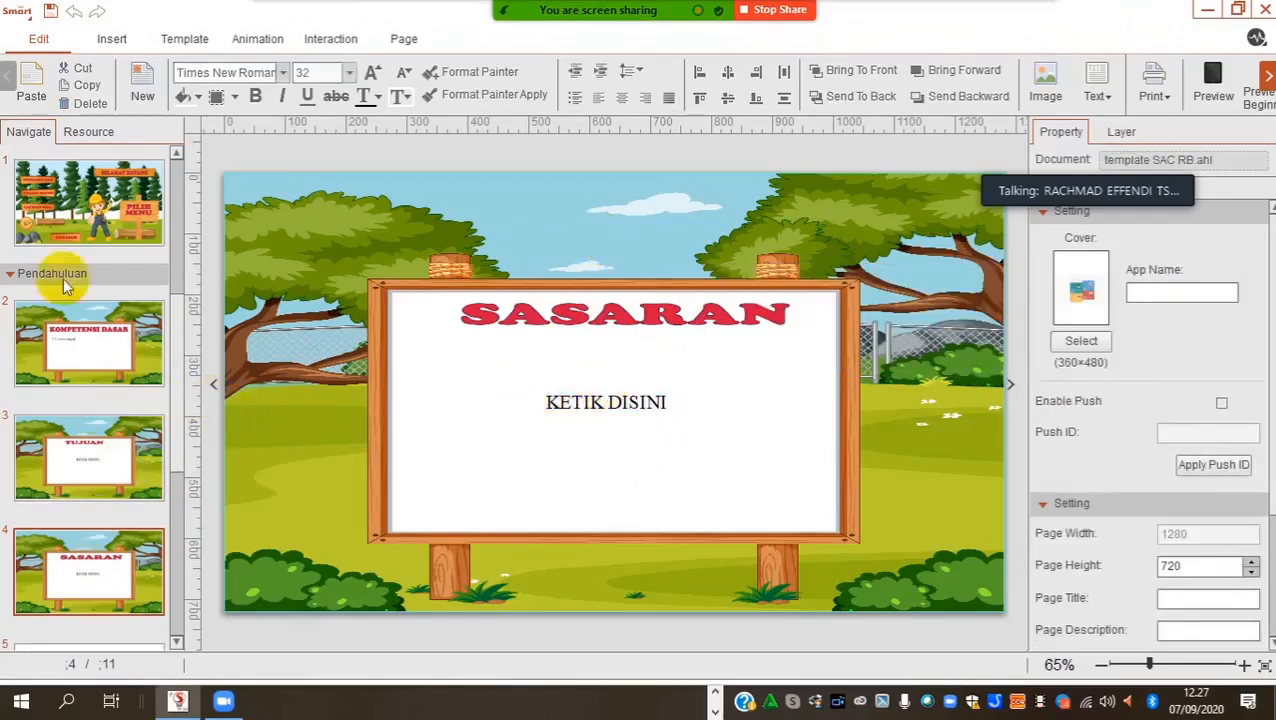
Step: View the home page's menu, then expand the Uraian Materi section and look over its pages
click(66, 200)
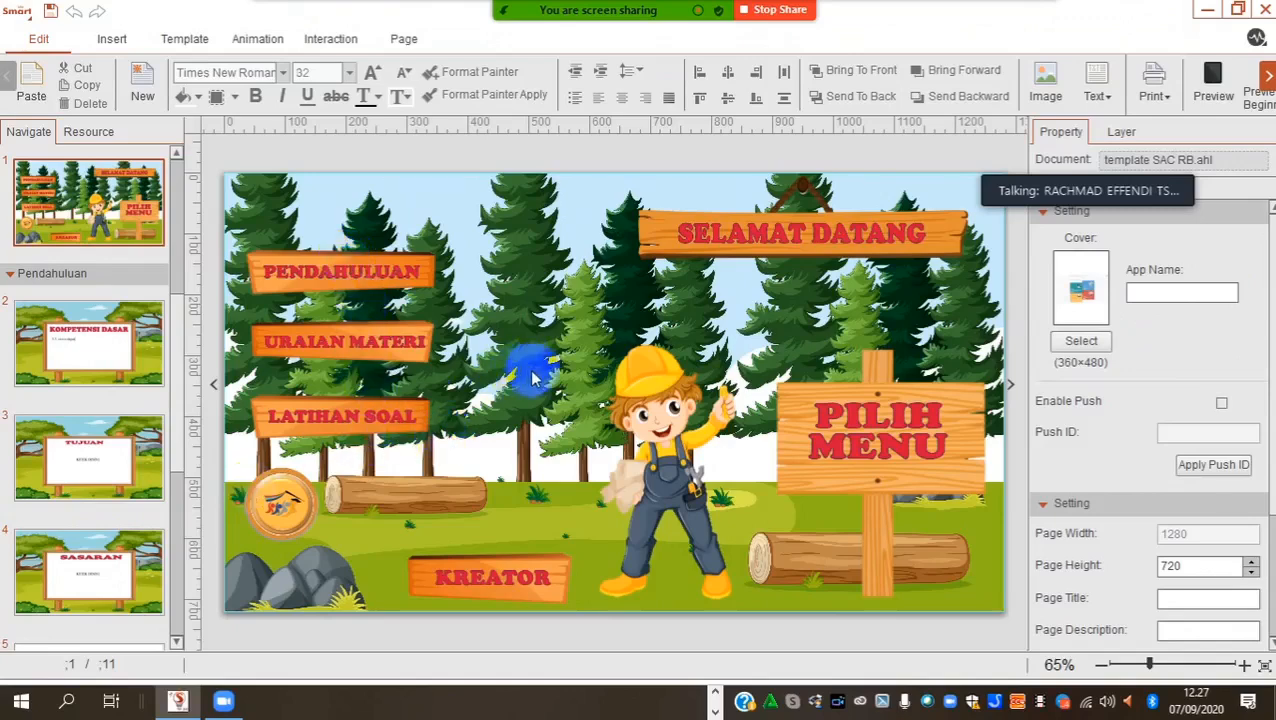
scroll(100, 460, down, 5)
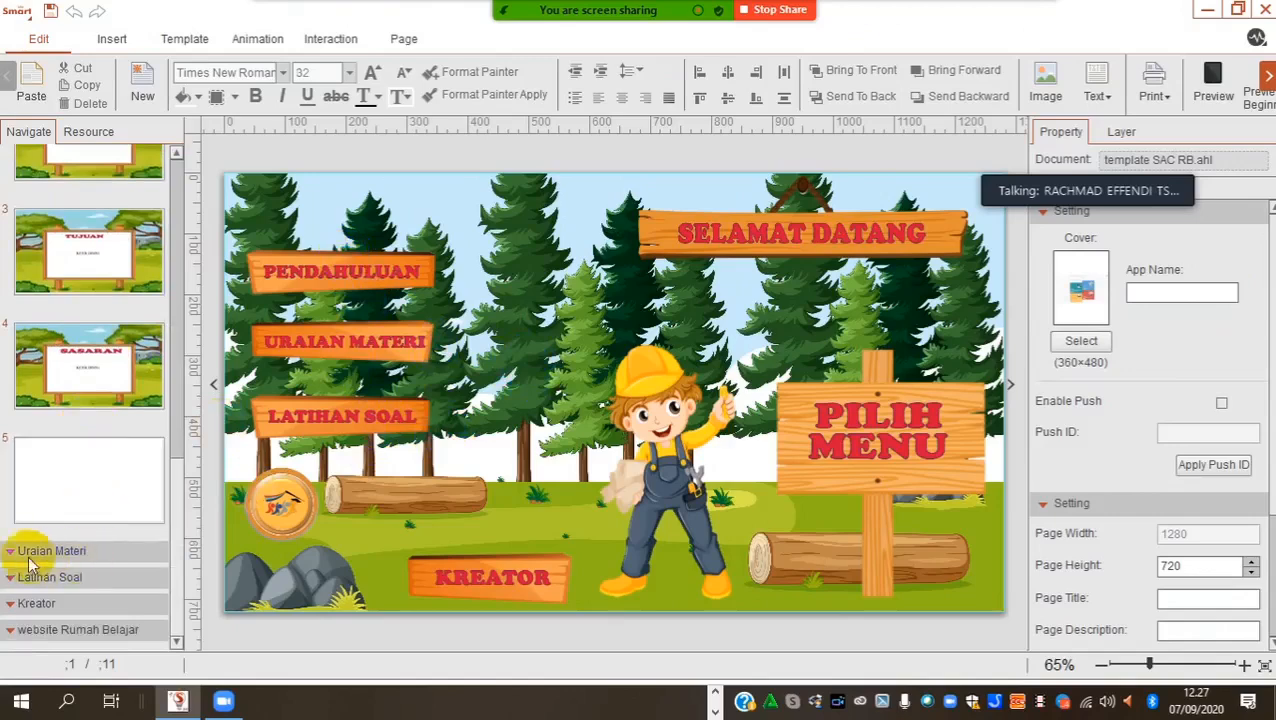
click(14, 556)
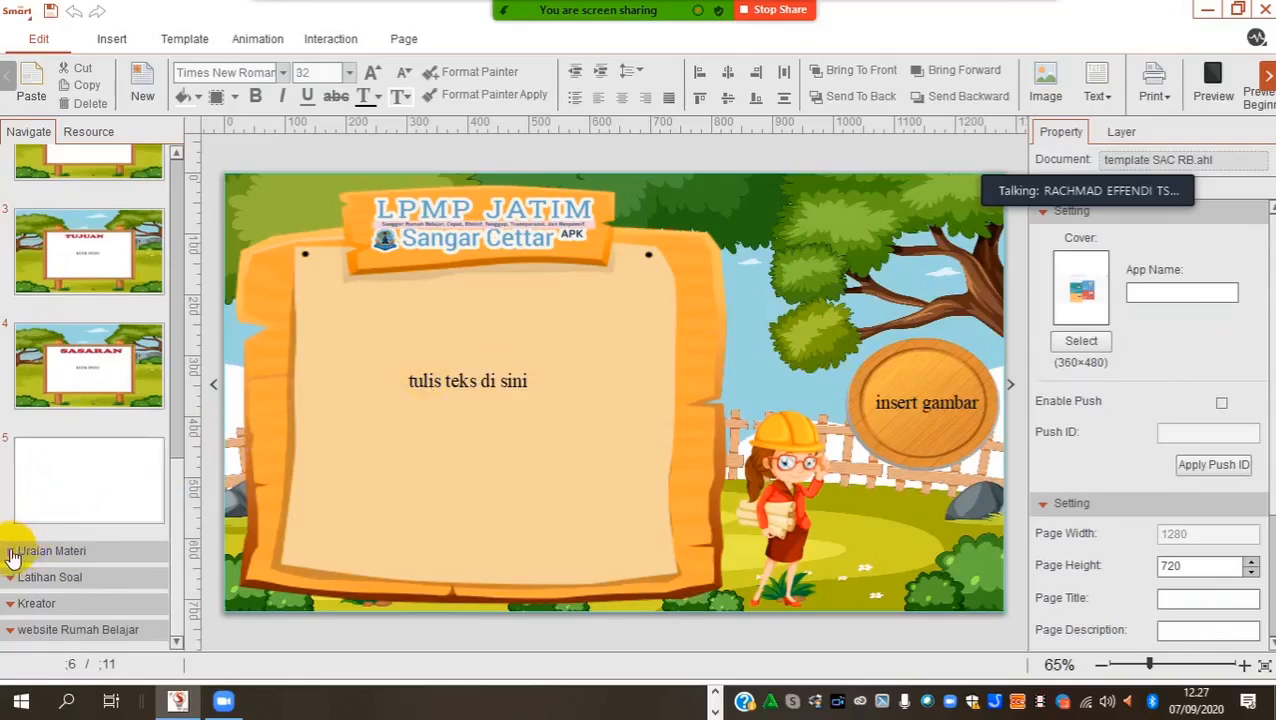
click(12, 553)
drag(177, 441, 175, 504)
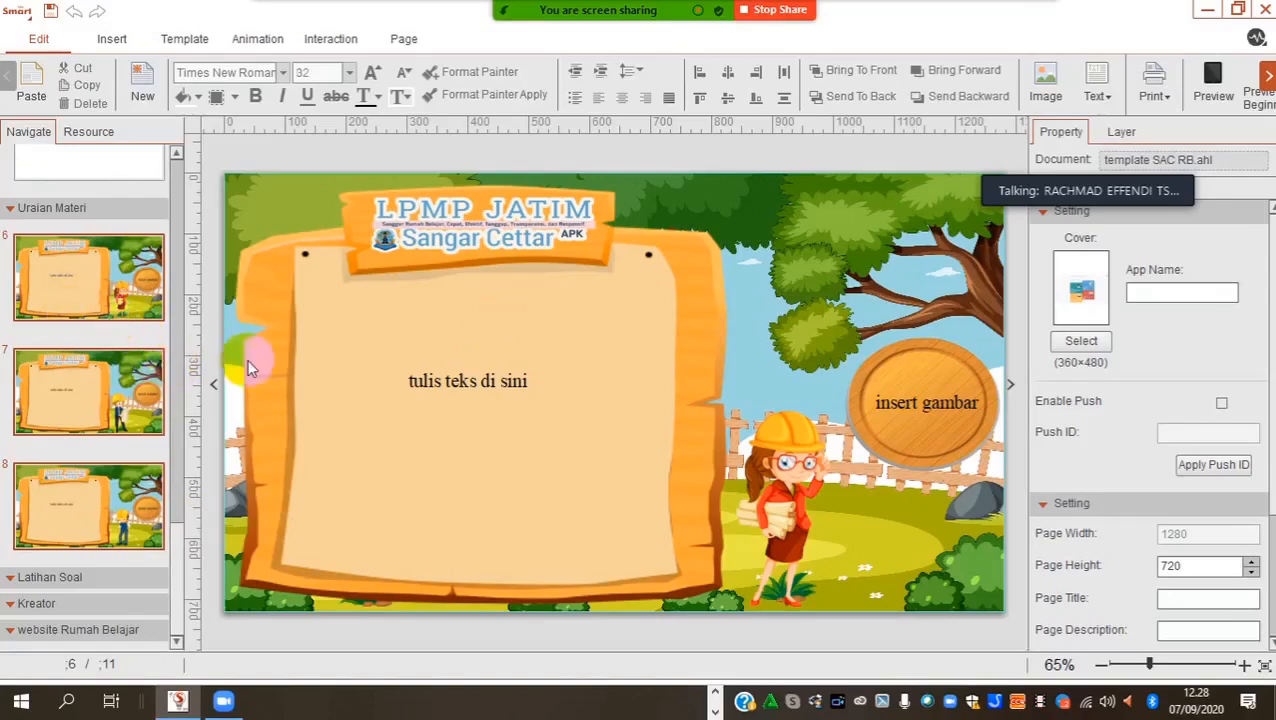
click(112, 388)
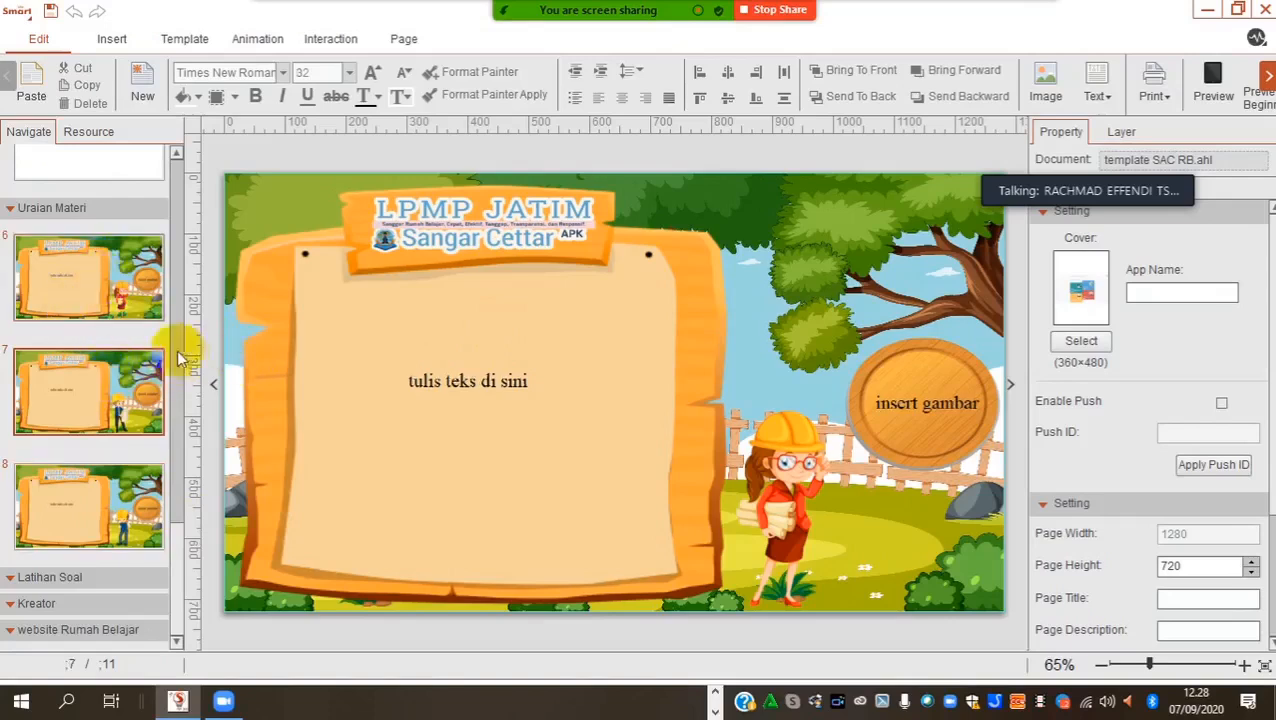
Step: Select the "tulis teks di sini" placeholder text on the first Uraian Materi page
click(150, 316)
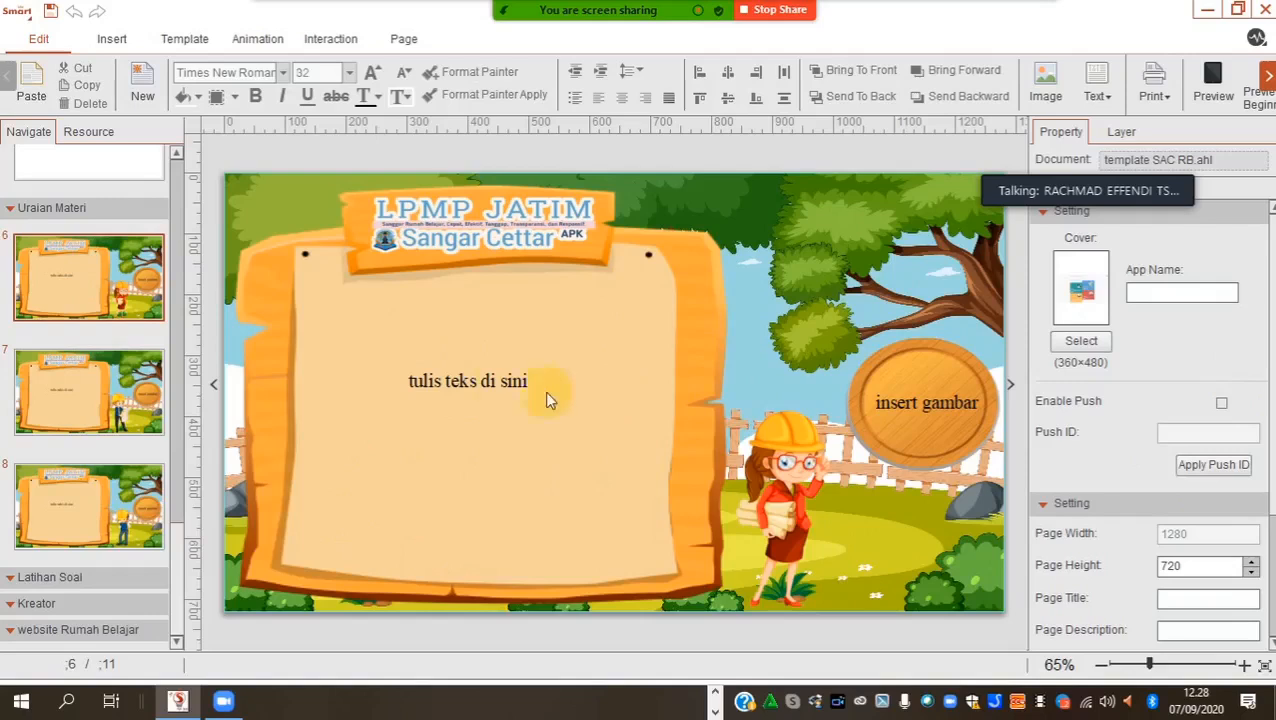
click(463, 388)
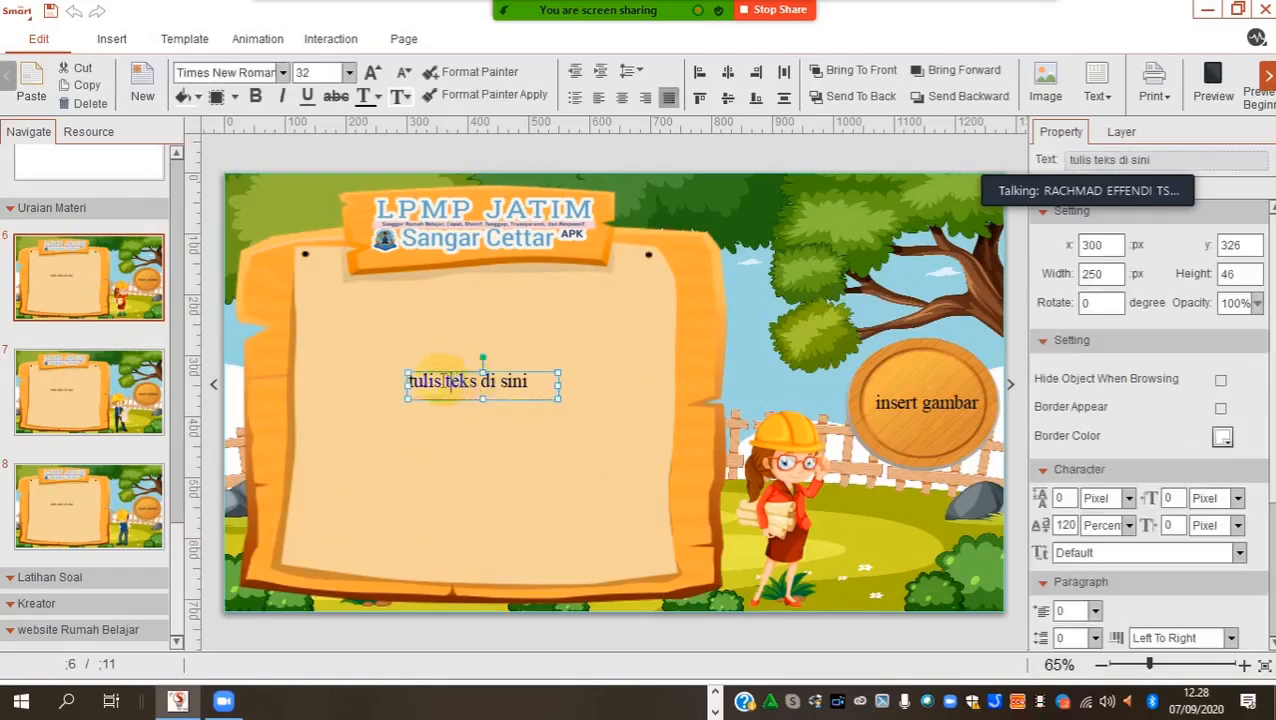
drag(414, 381, 543, 381)
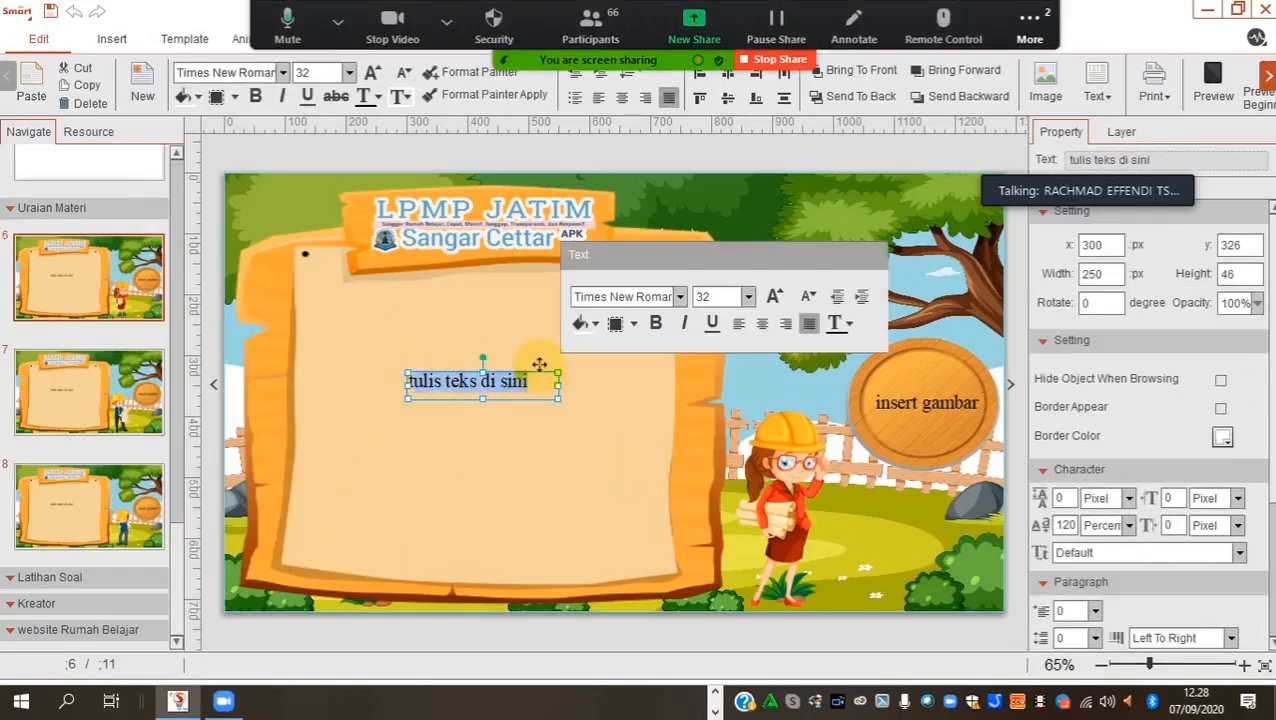
Step: Move the placeholder text box near the board's upper edge at about x 159 px, y 189 px and replace its text with "Submateri"
key(BackSpace)
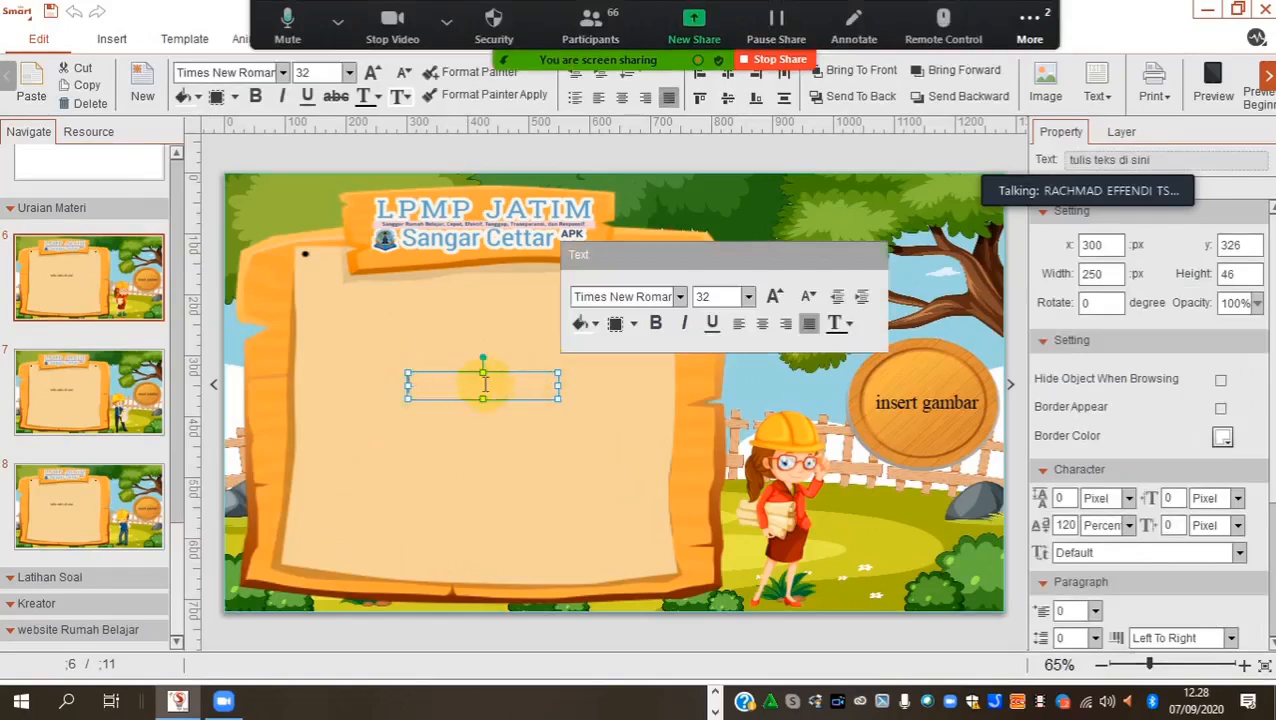
drag(441, 398, 357, 318)
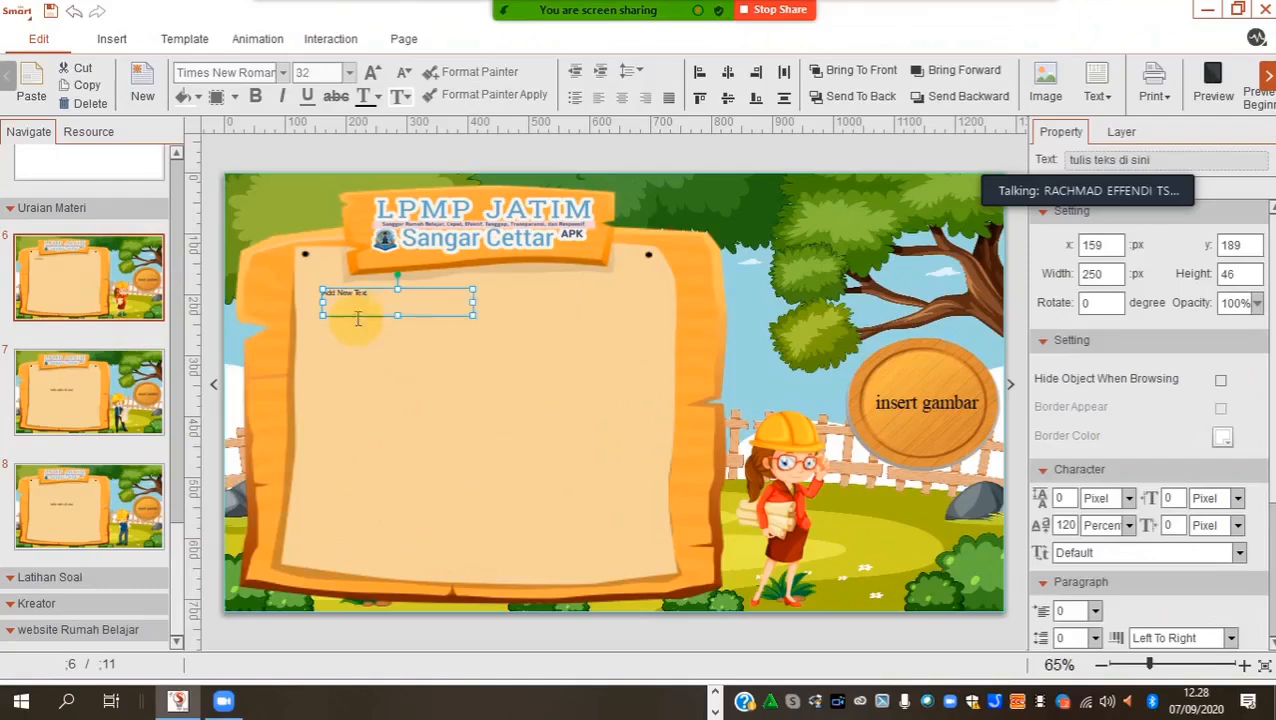
click(360, 302)
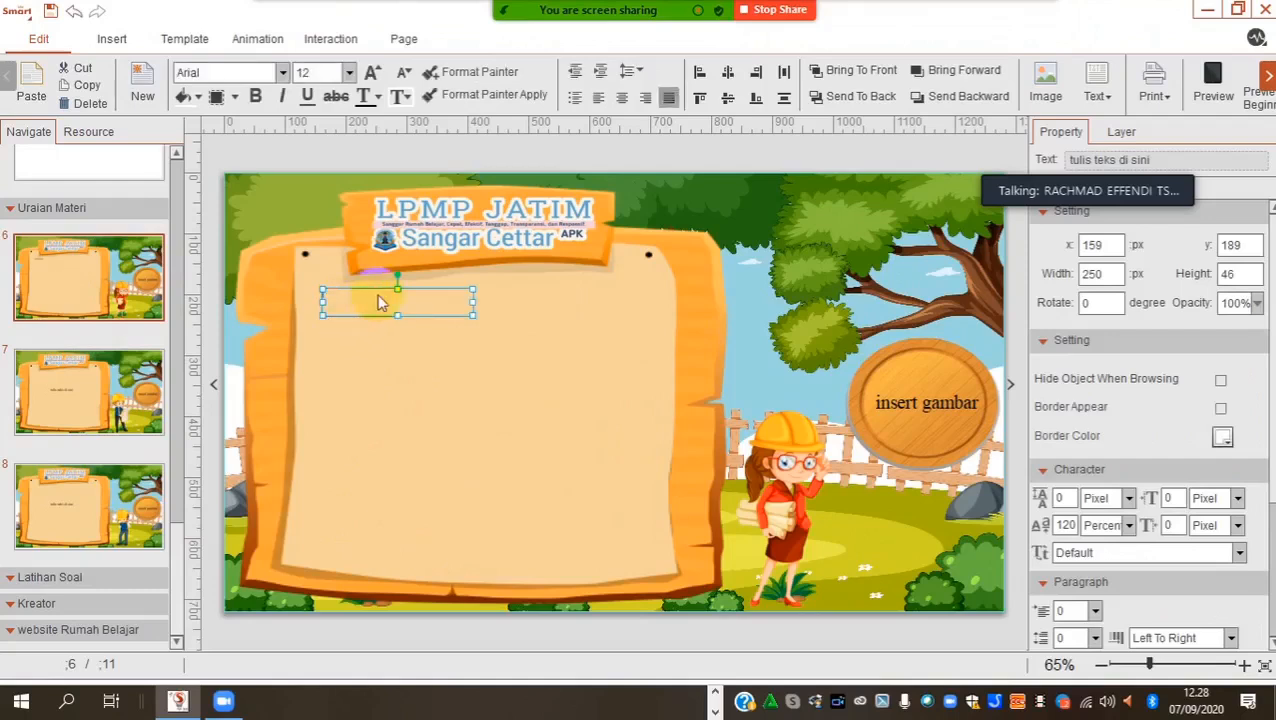
text(judu)
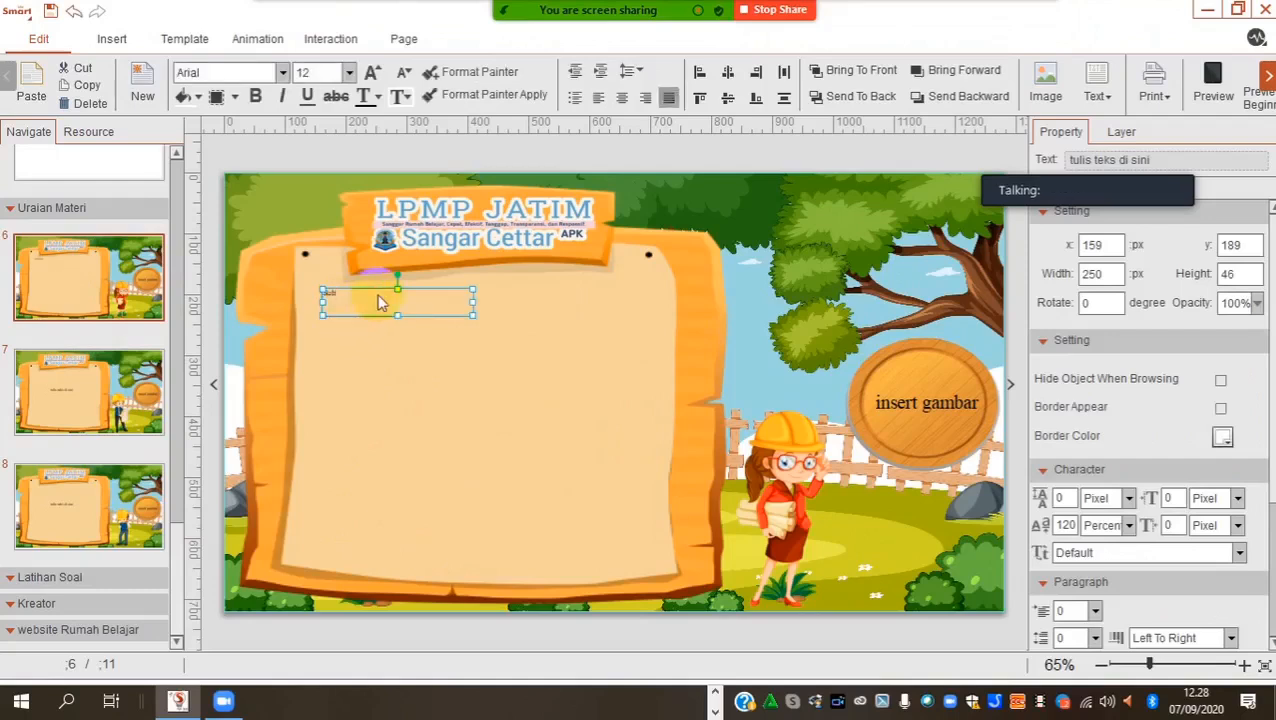
text(l mate)
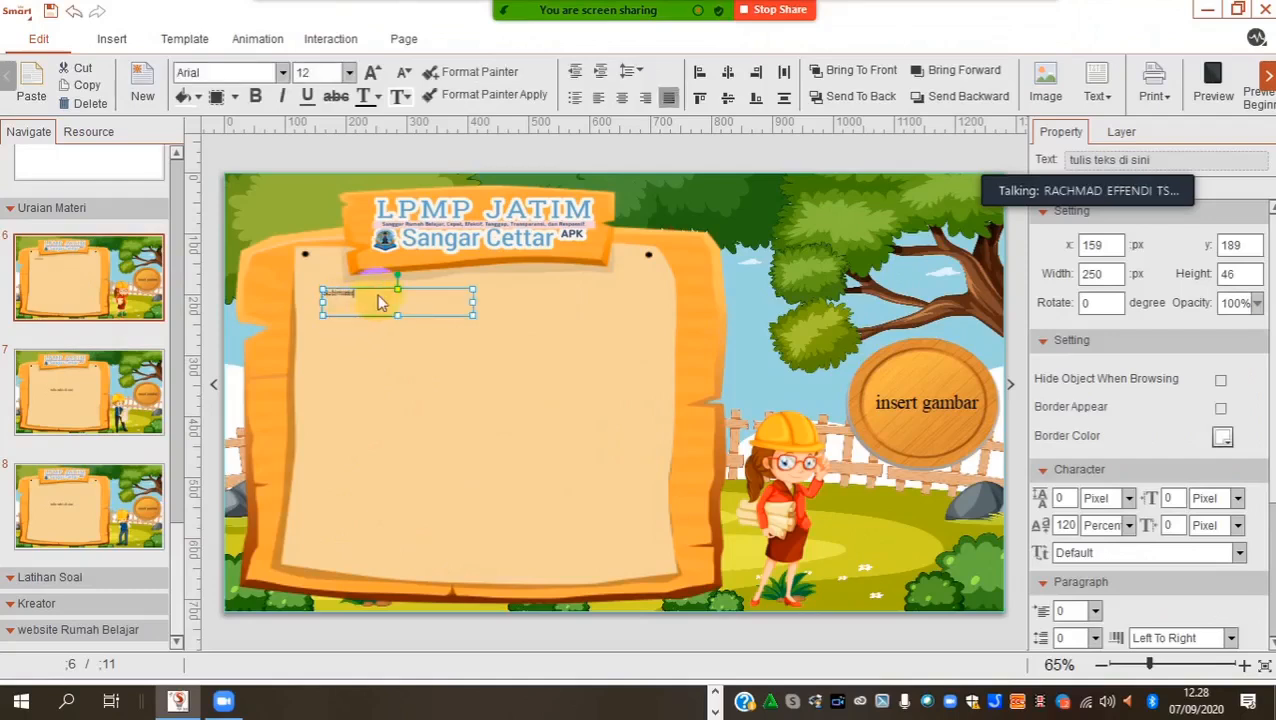
click(432, 503)
Step: Nudge the wooden board image papan_1.png to about x -17 px and y -25 px
click(358, 281)
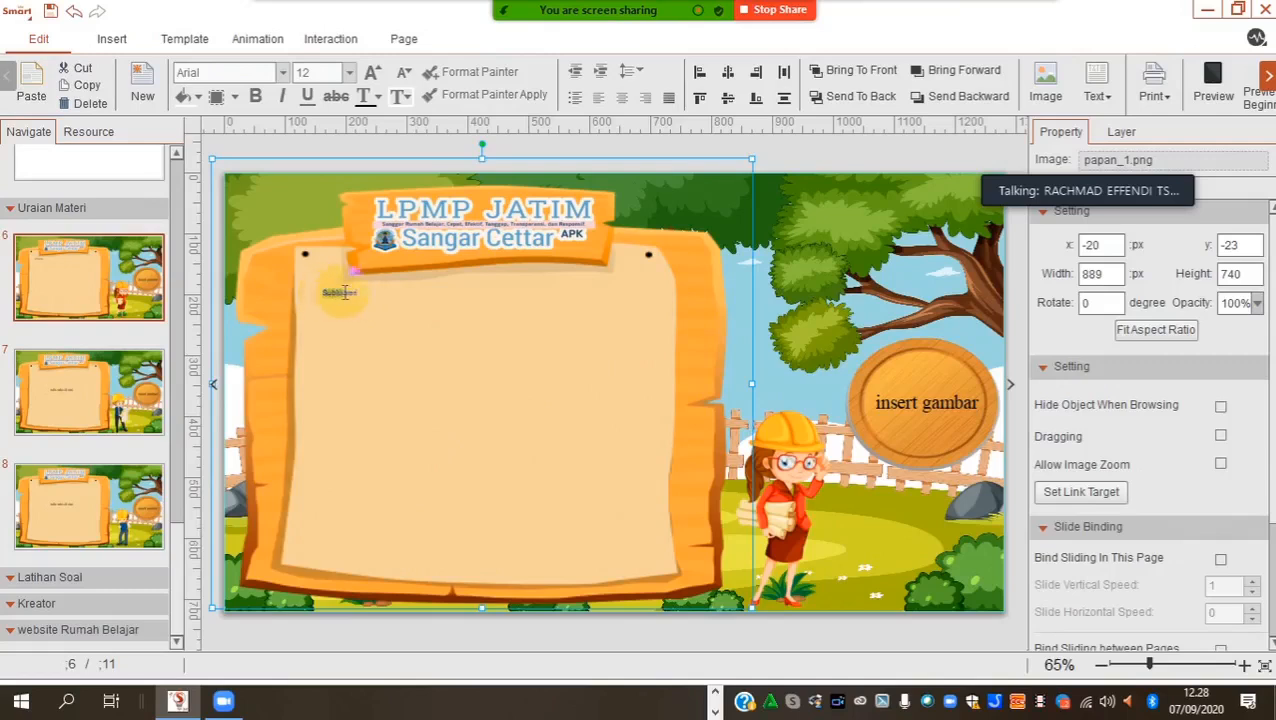
double_click(383, 293)
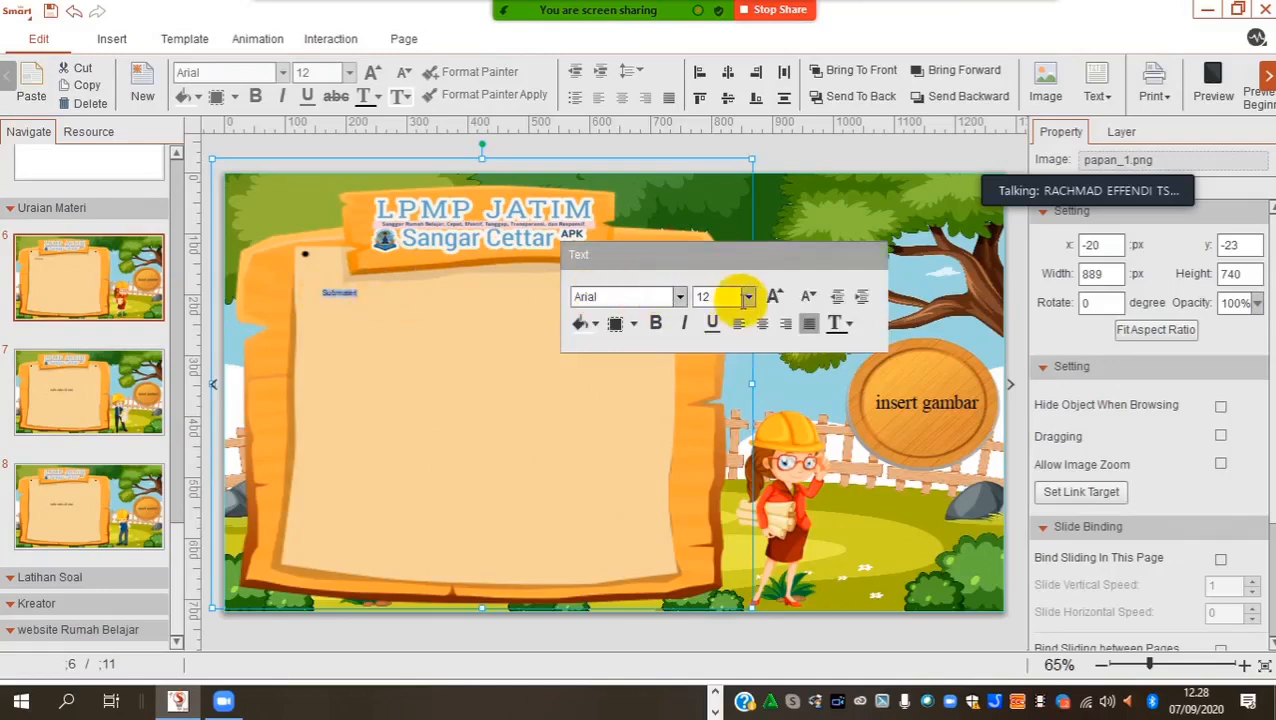
drag(386, 310, 389, 310)
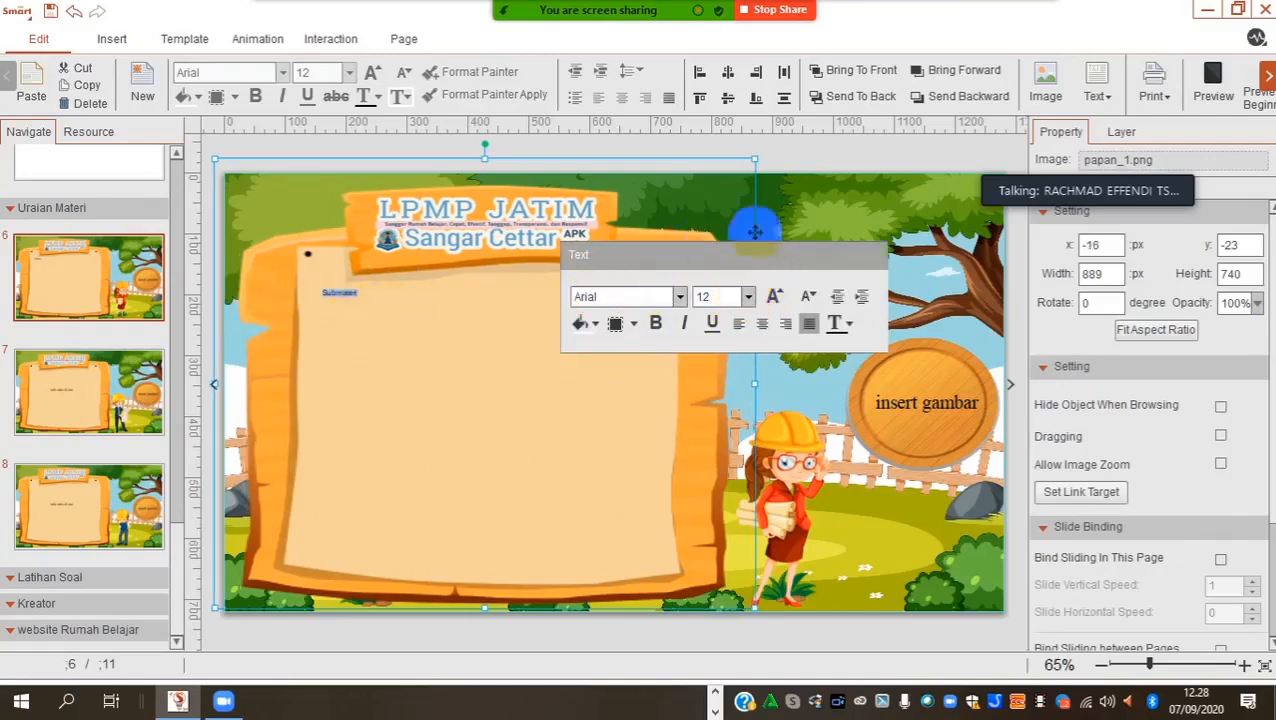
drag(472, 373, 472, 372)
click(836, 227)
drag(339, 278, 338, 278)
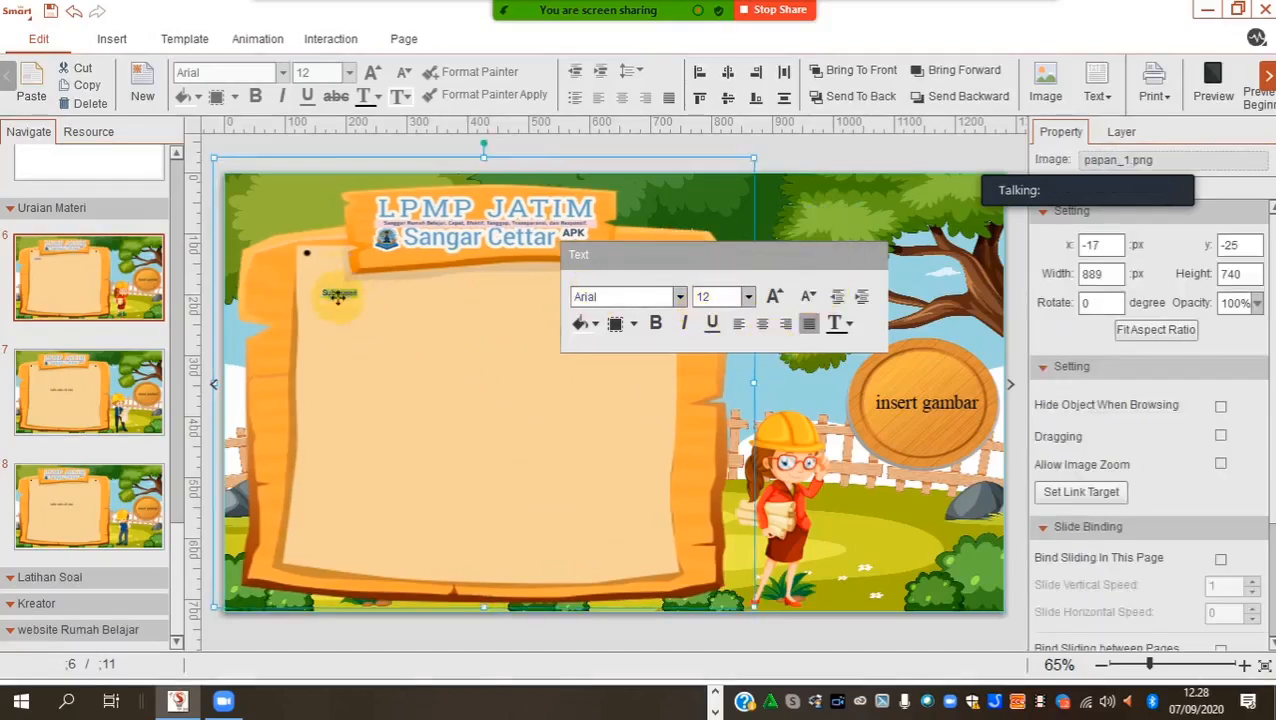
Step: Set the font size of the whole "Submateri" text to 36
click(340, 300)
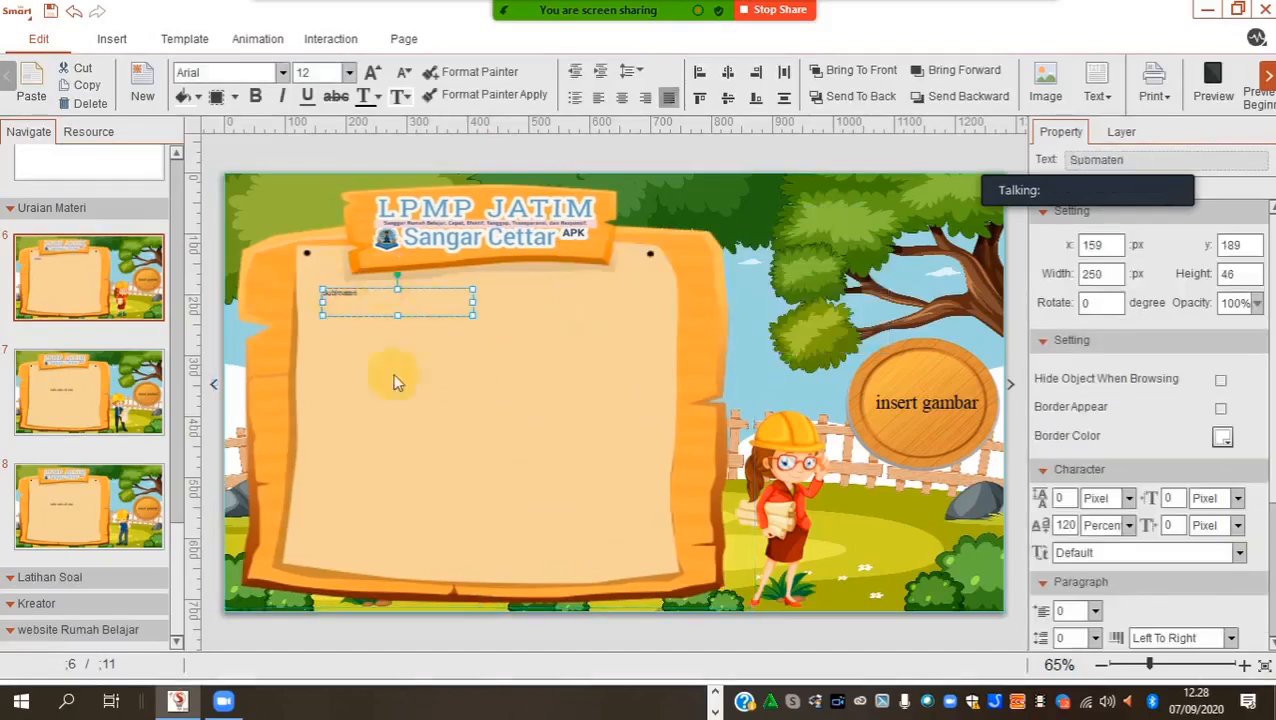
double_click(302, 293)
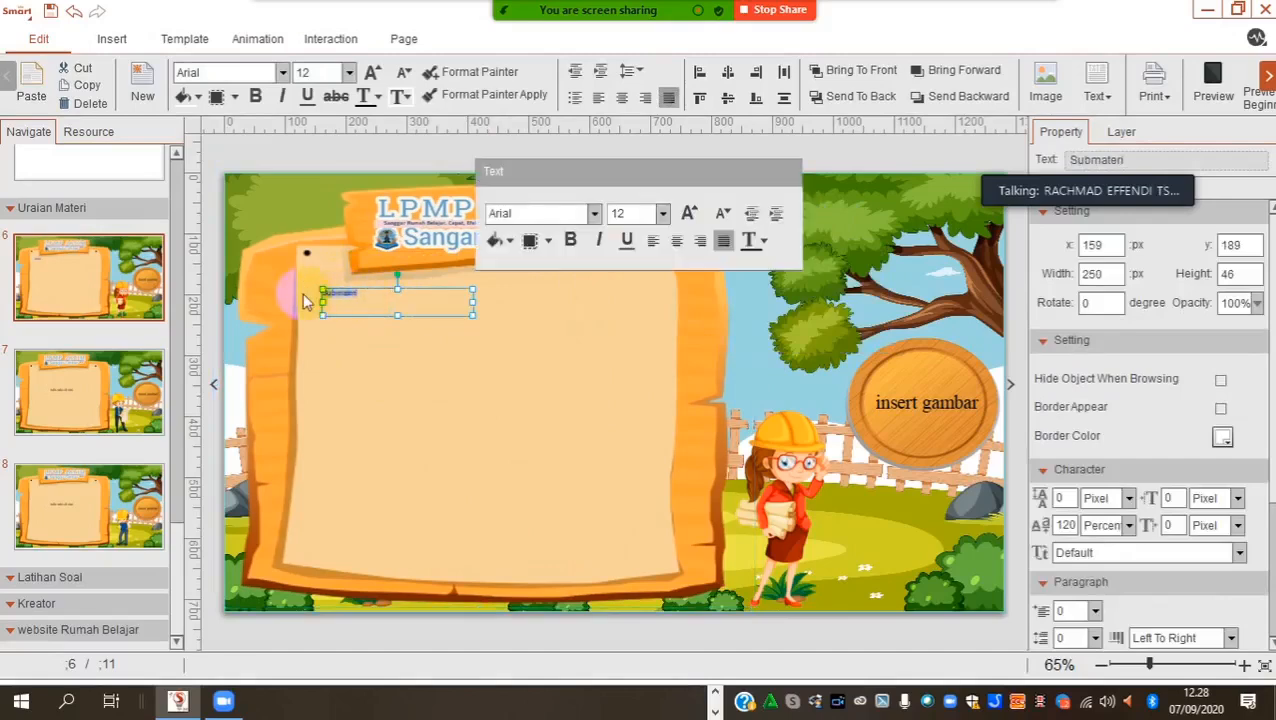
click(664, 216)
drag(660, 279, 660, 302)
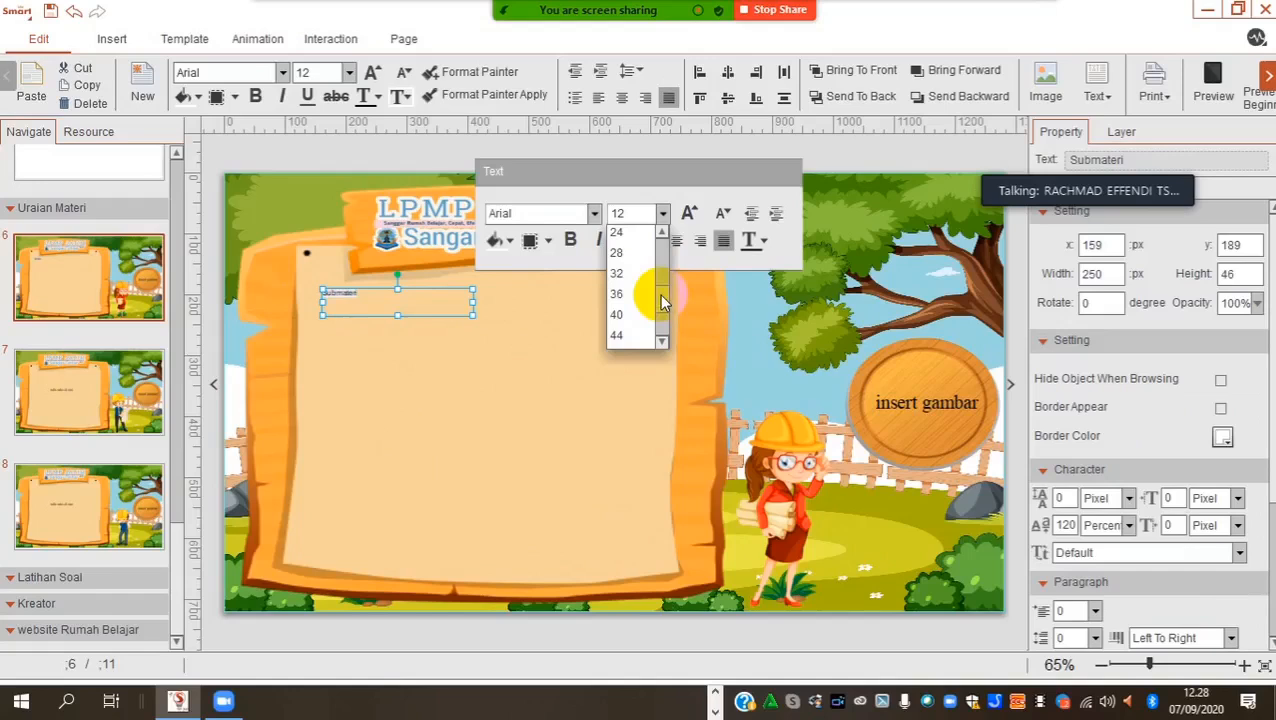
click(628, 298)
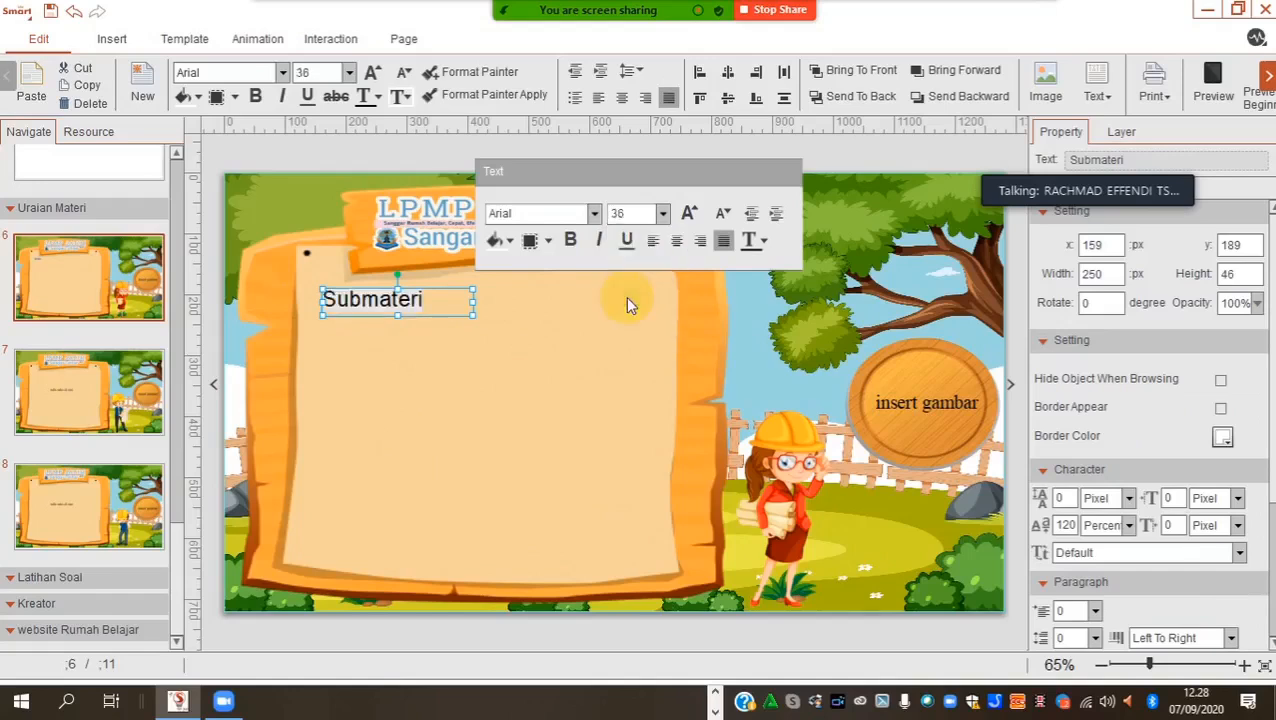
Step: Change the font of the "Submateri" text to Franklin Gothic Demi
click(594, 213)
scroll(584, 257, down, 5)
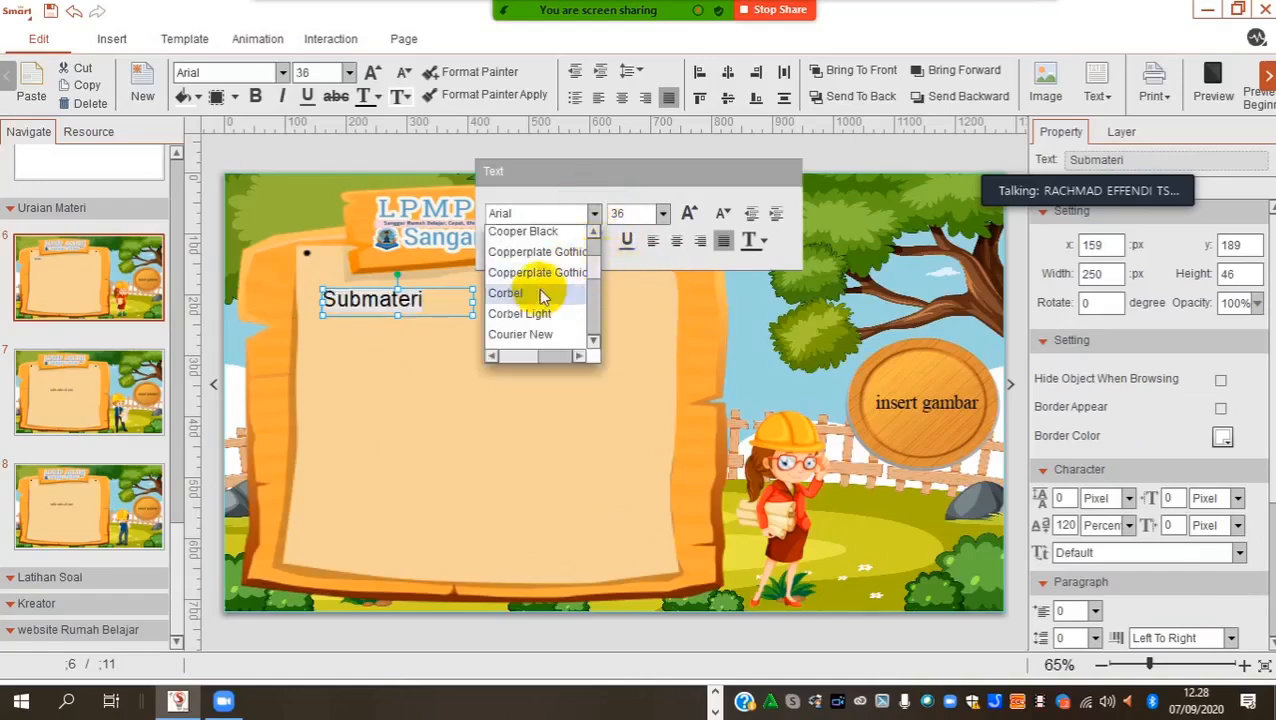
click(537, 293)
click(594, 213)
scroll(545, 305, down, 5)
click(540, 297)
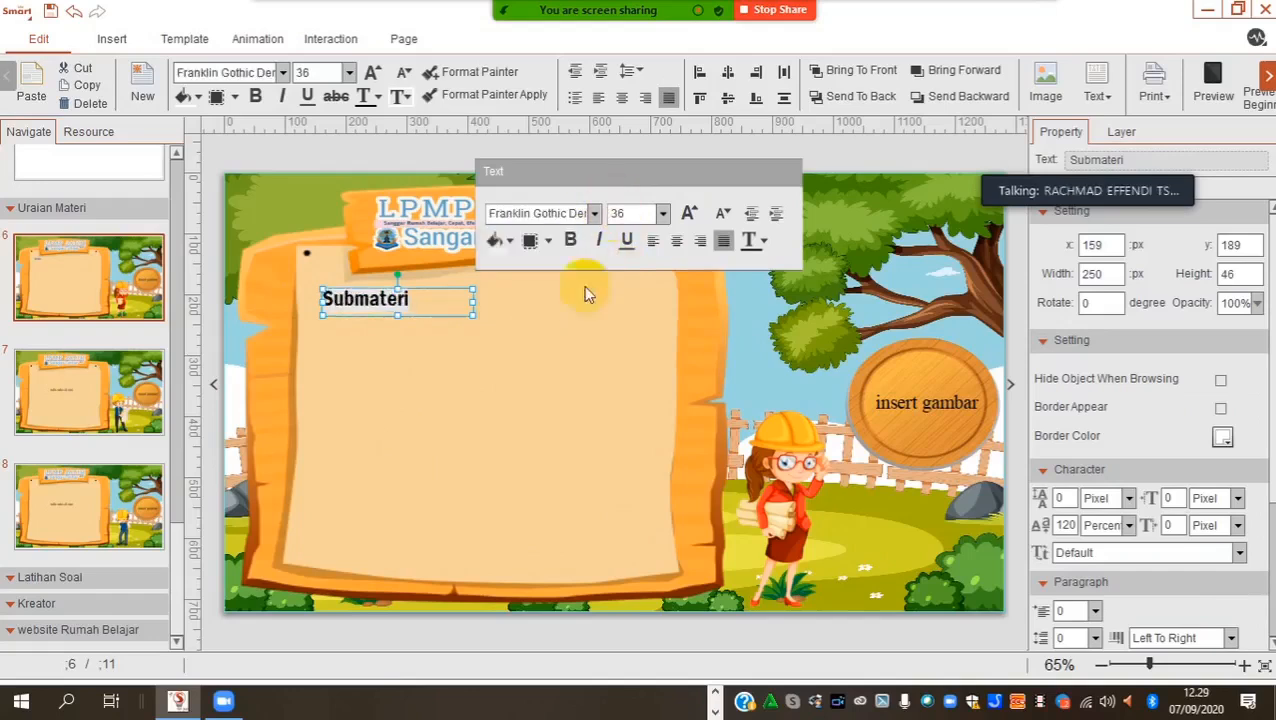
click(541, 367)
Step: Move the "Submateri" text box to about x 152 px and y 202 px
click(390, 303)
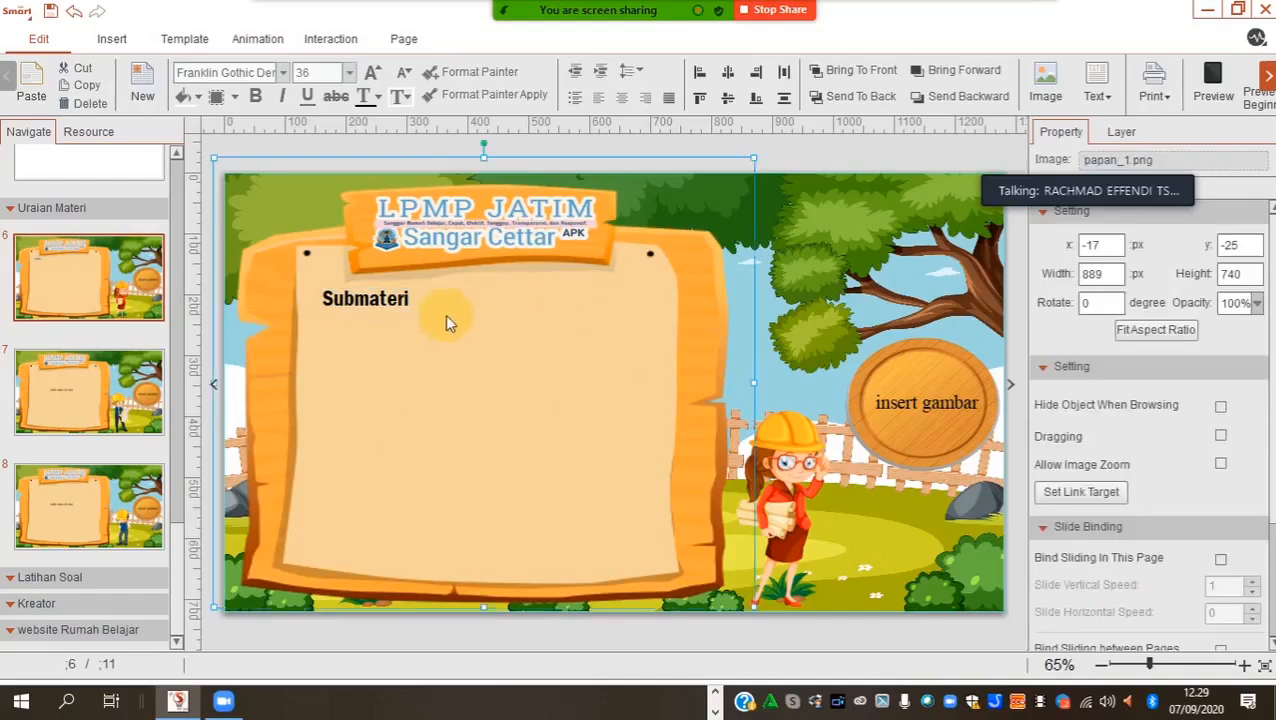
click(370, 300)
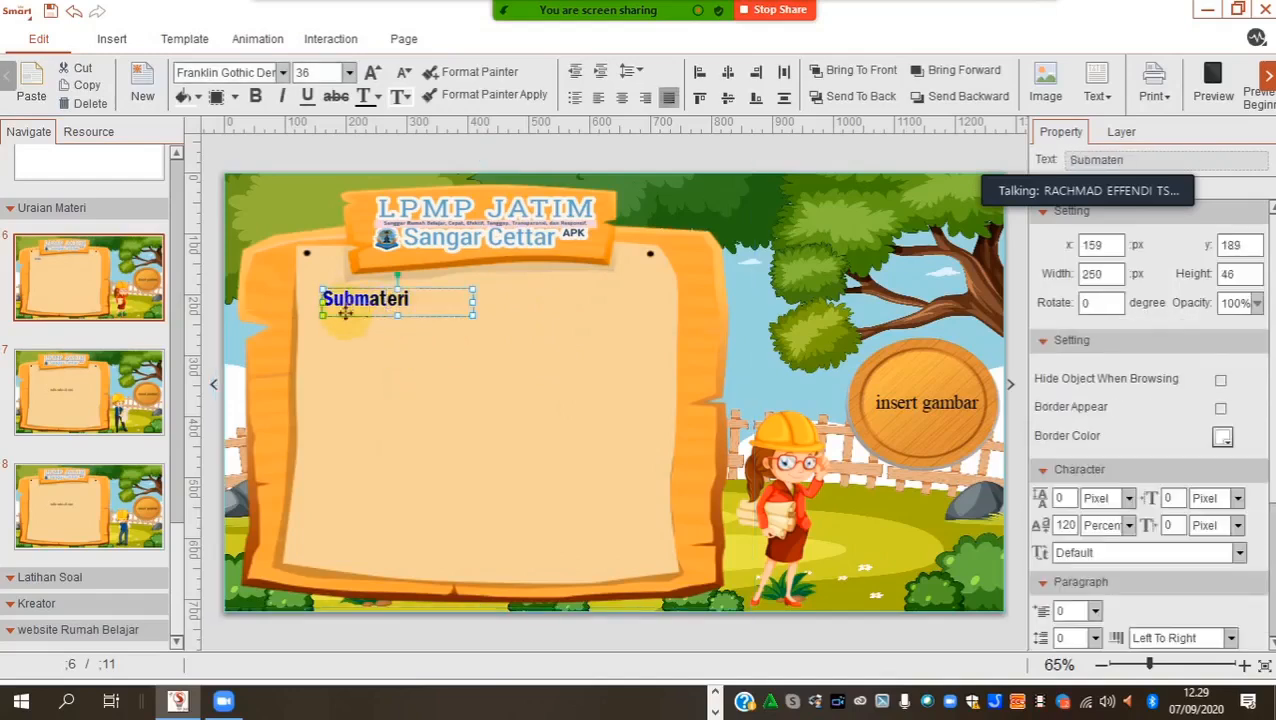
drag(343, 316, 338, 324)
click(425, 418)
click(425, 418)
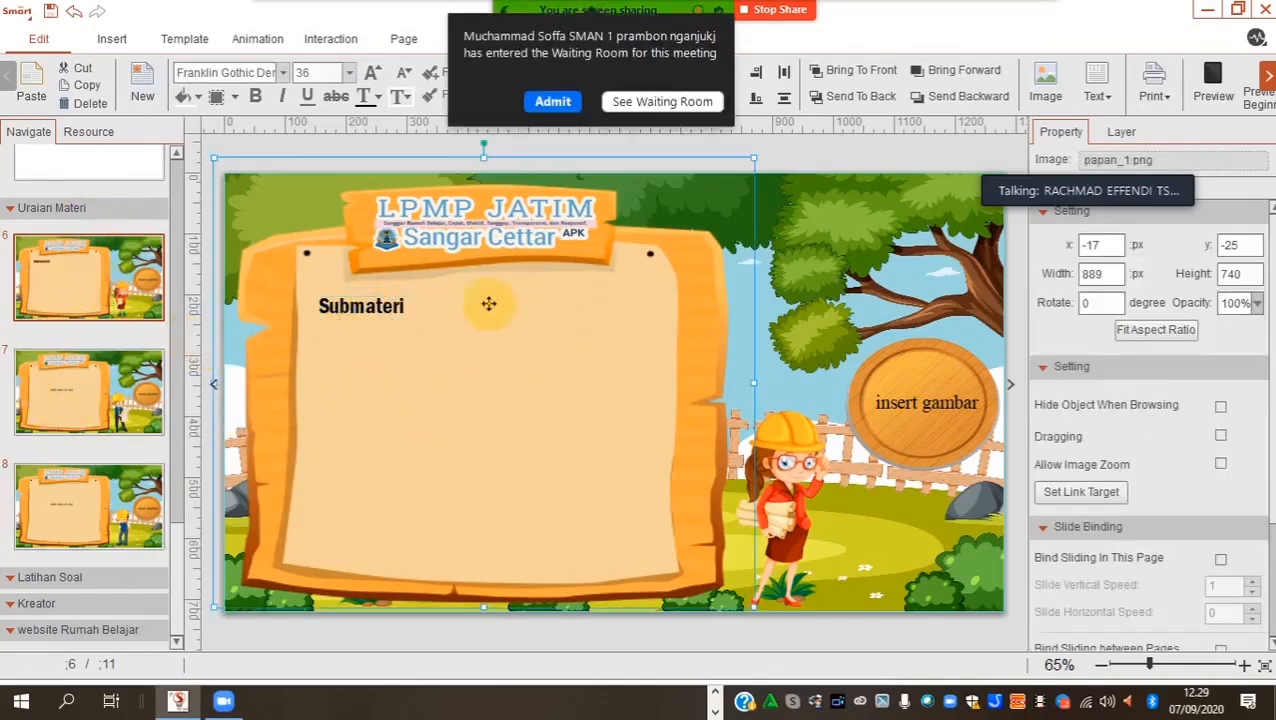
click(342, 313)
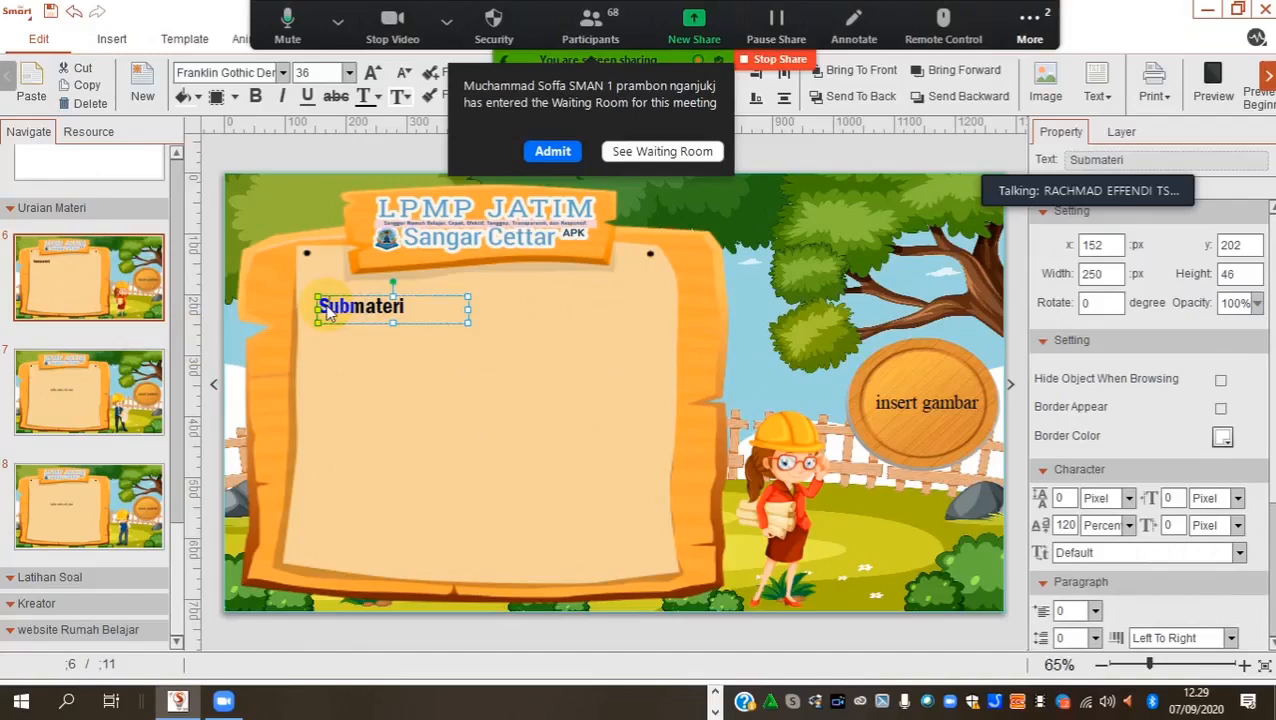
double_click(350, 313)
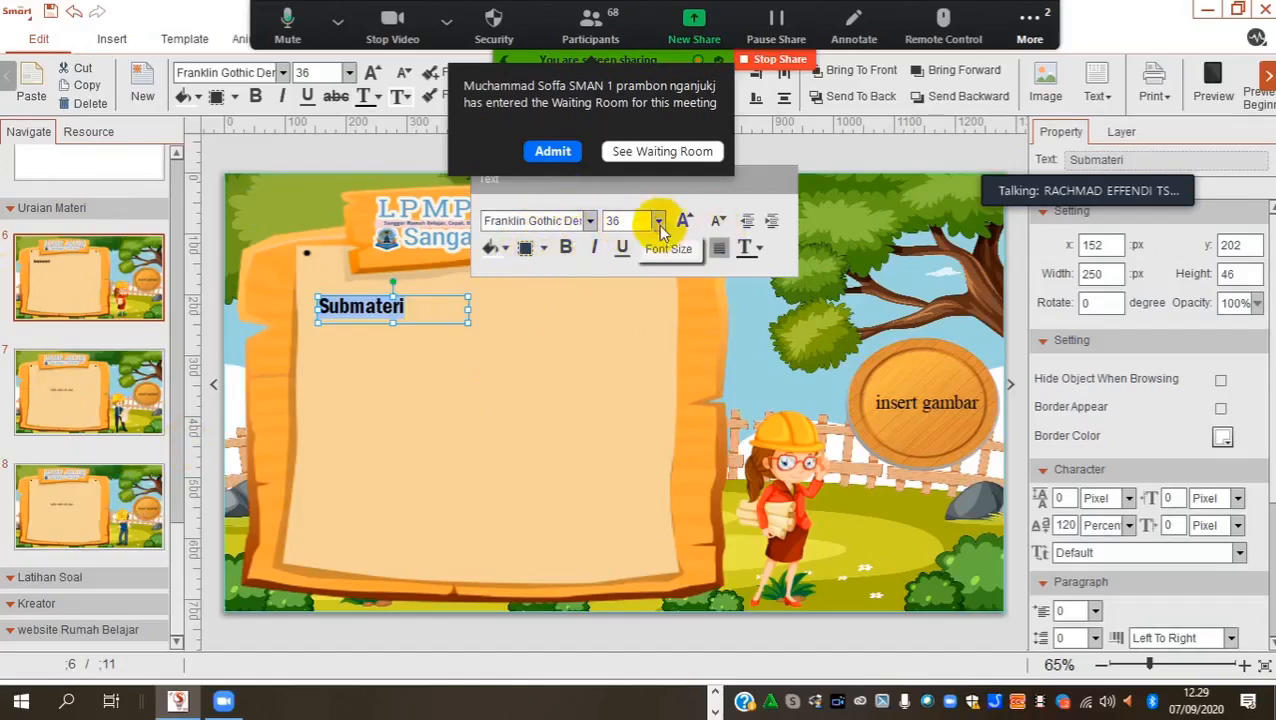
click(471, 369)
click(432, 444)
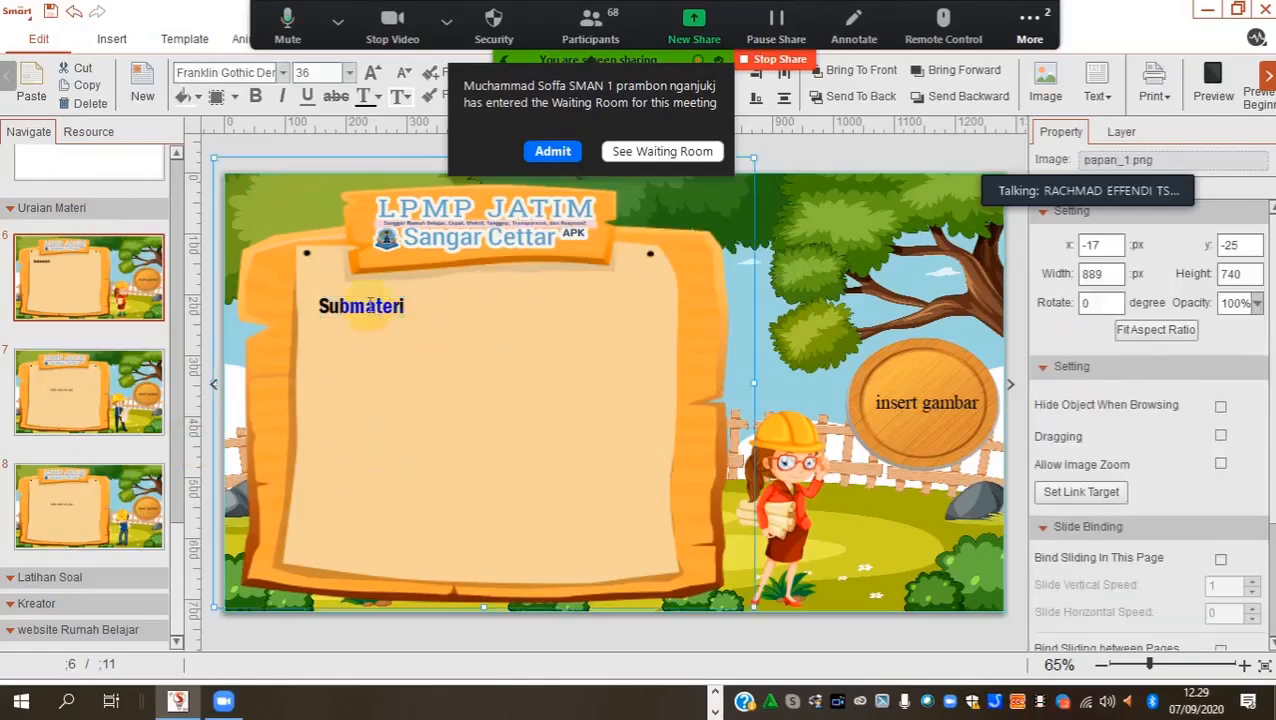
Step: Move the "Submateri" text box closer to the board's upper corner, at about x 141 px and y 186 px
click(370, 304)
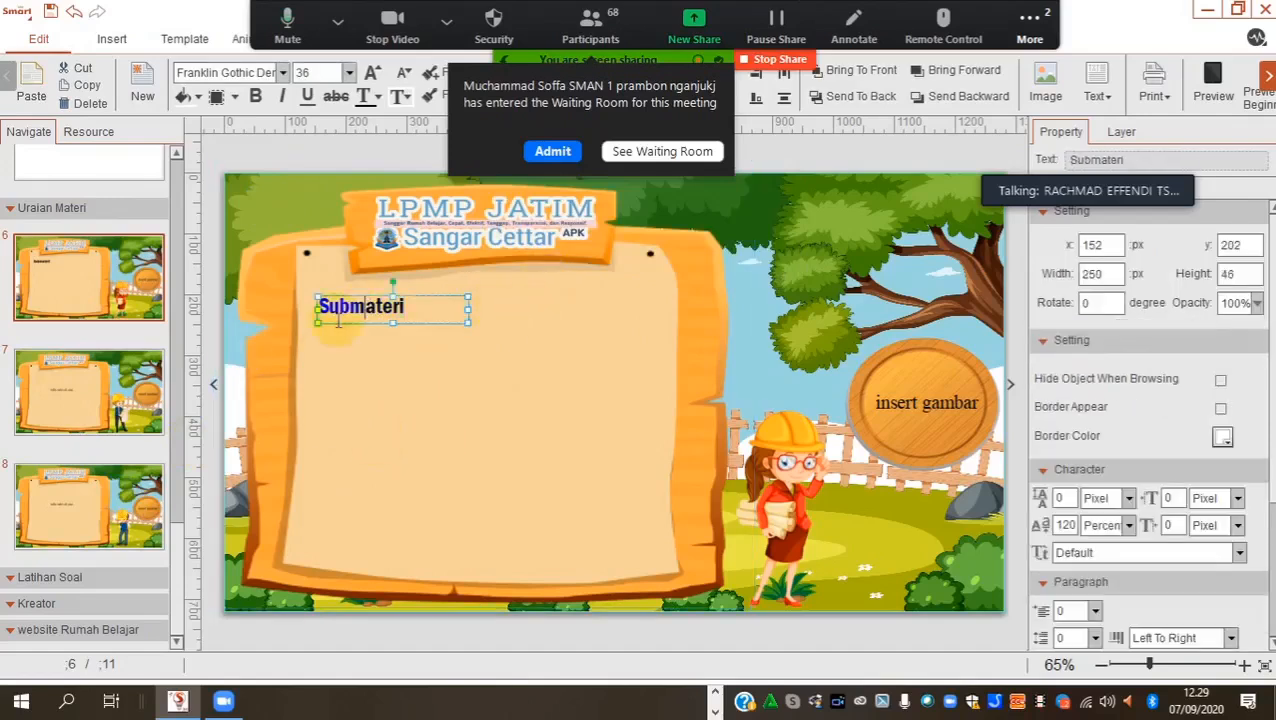
drag(335, 326, 328, 316)
click(401, 384)
click(400, 375)
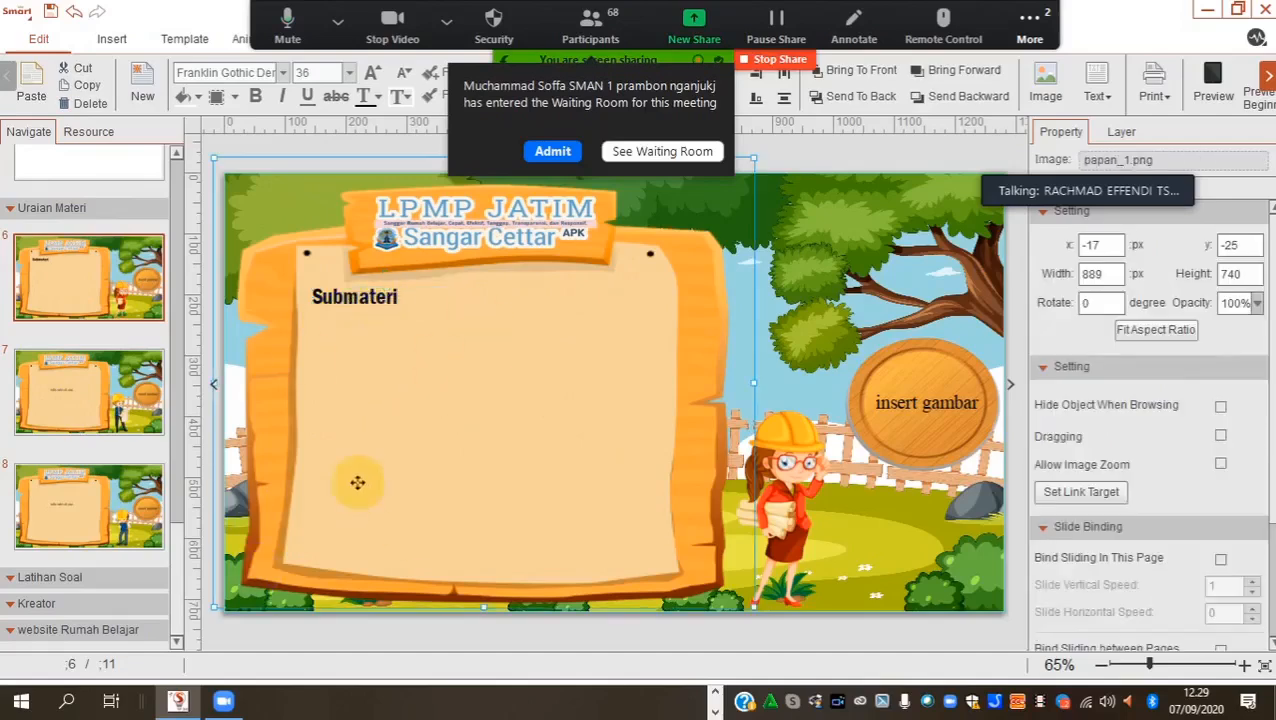
click(340, 300)
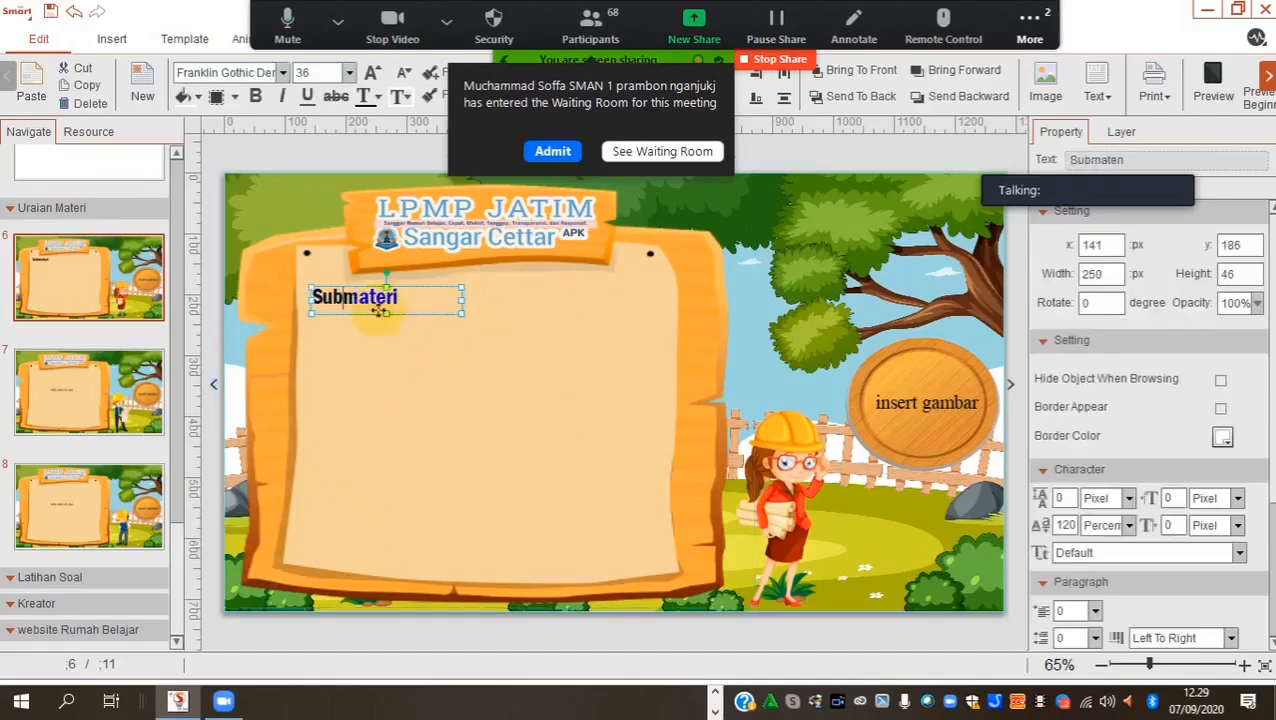
click(402, 359)
click(402, 359)
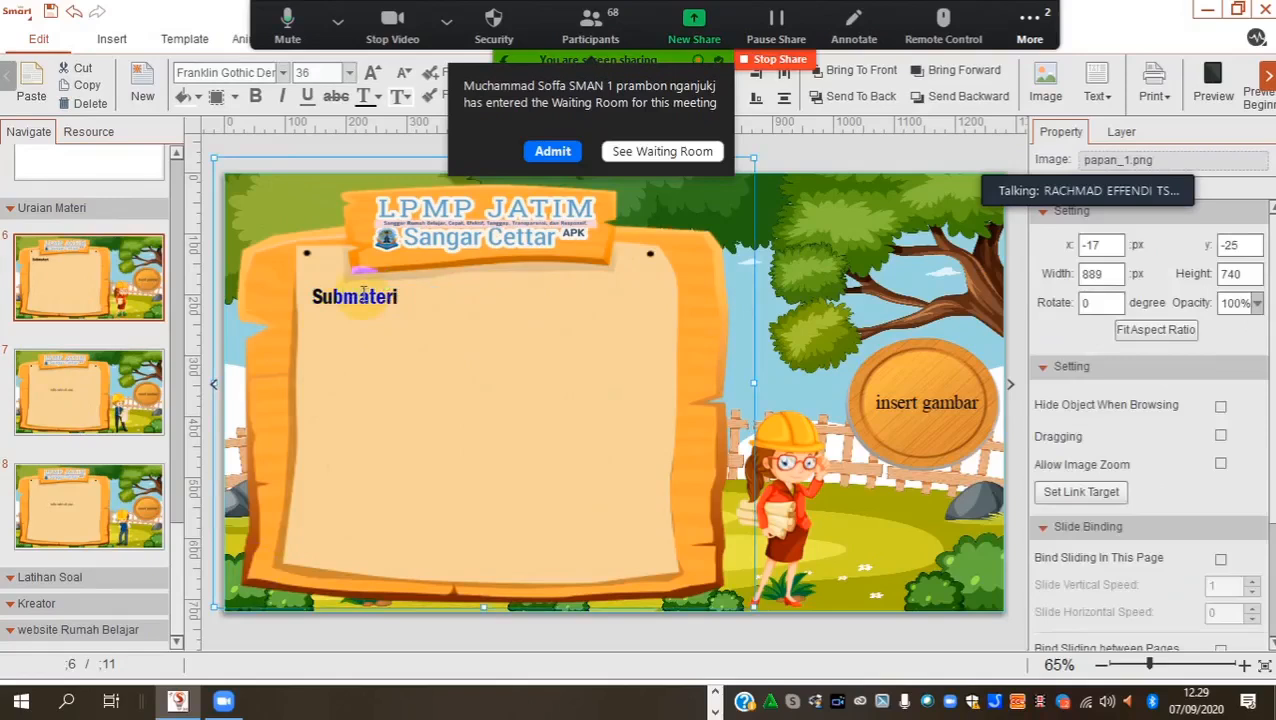
Step: Insert a horizontal text box below the "Submateri" heading and enter the two sample lines "fh,h,gj" and "b,.bn,.l"
click(111, 40)
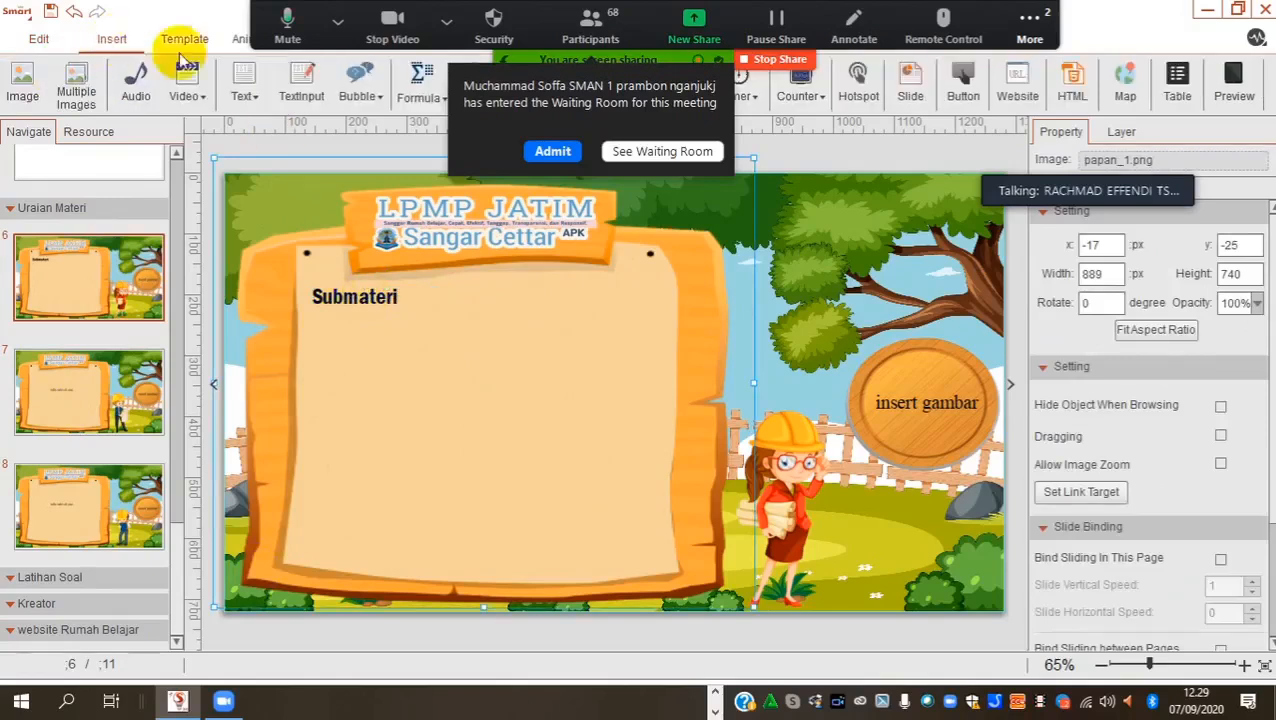
click(252, 94)
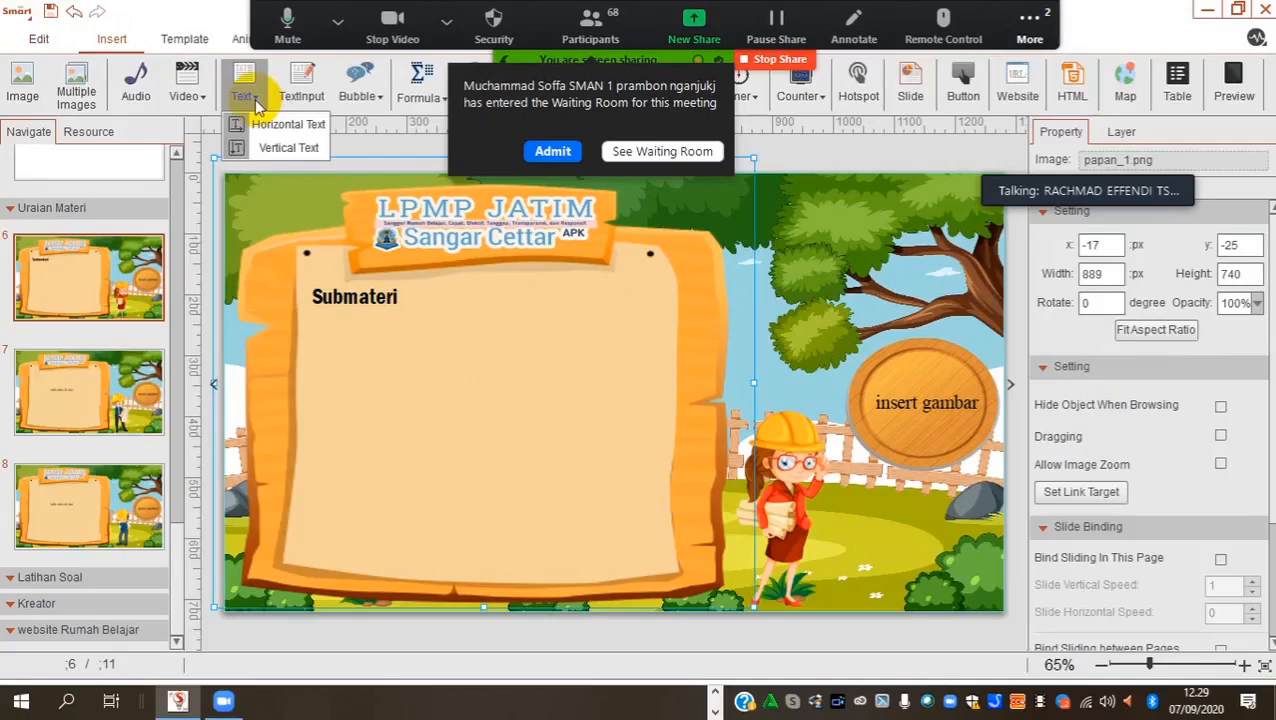
click(281, 126)
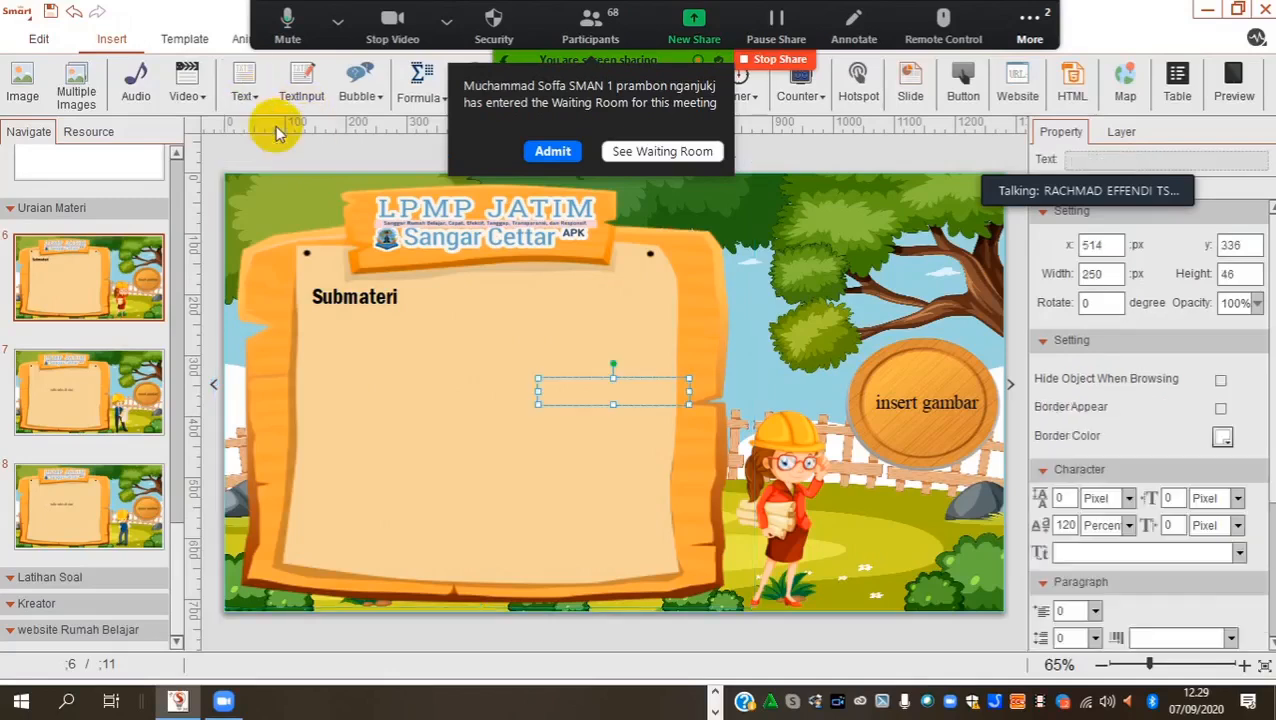
drag(567, 407, 366, 382)
click(400, 360)
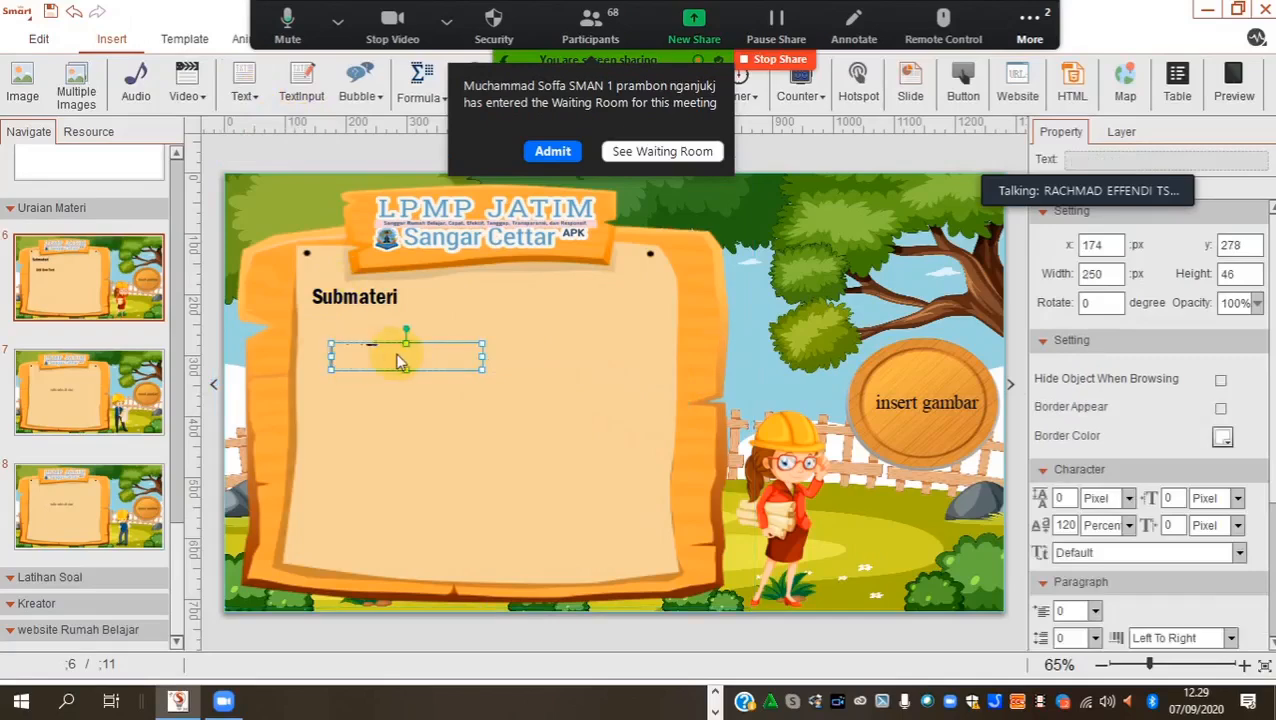
text(b,.bn,.)
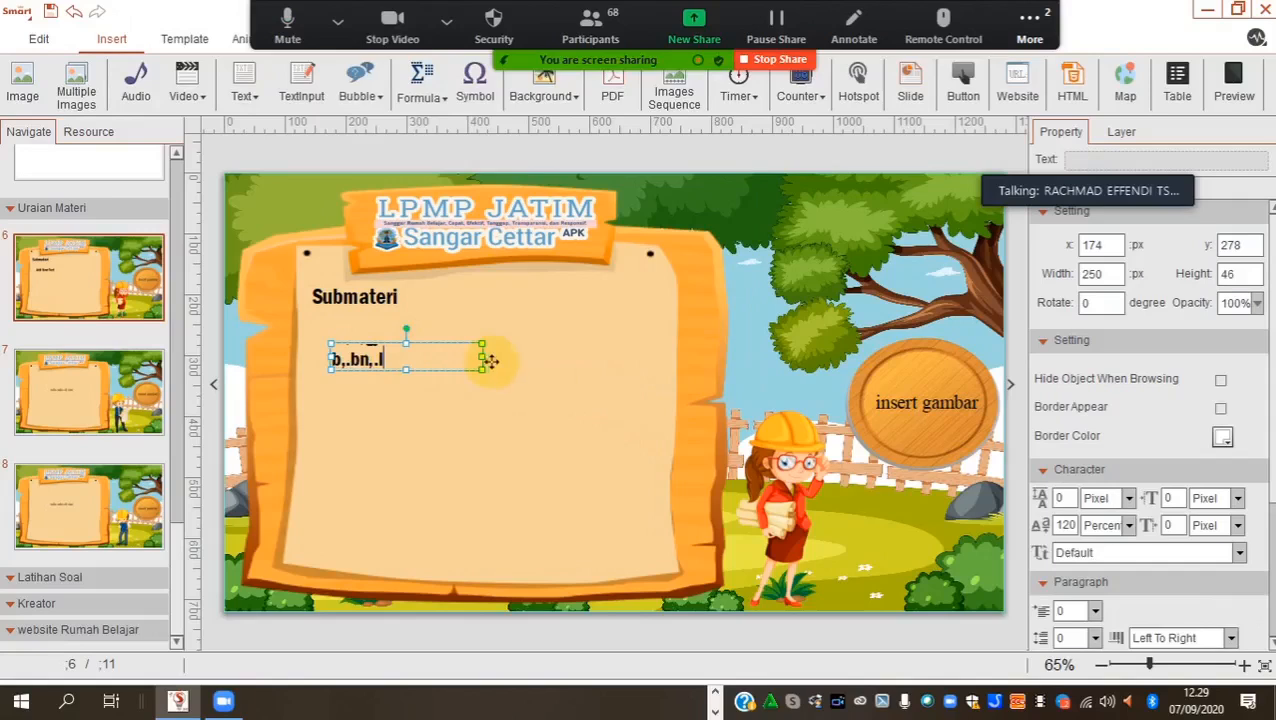
Step: Resize the sample text box to about 415 by 246 px and position it under "Submateri" at about x 144 px, y 252 px
drag(481, 367, 564, 478)
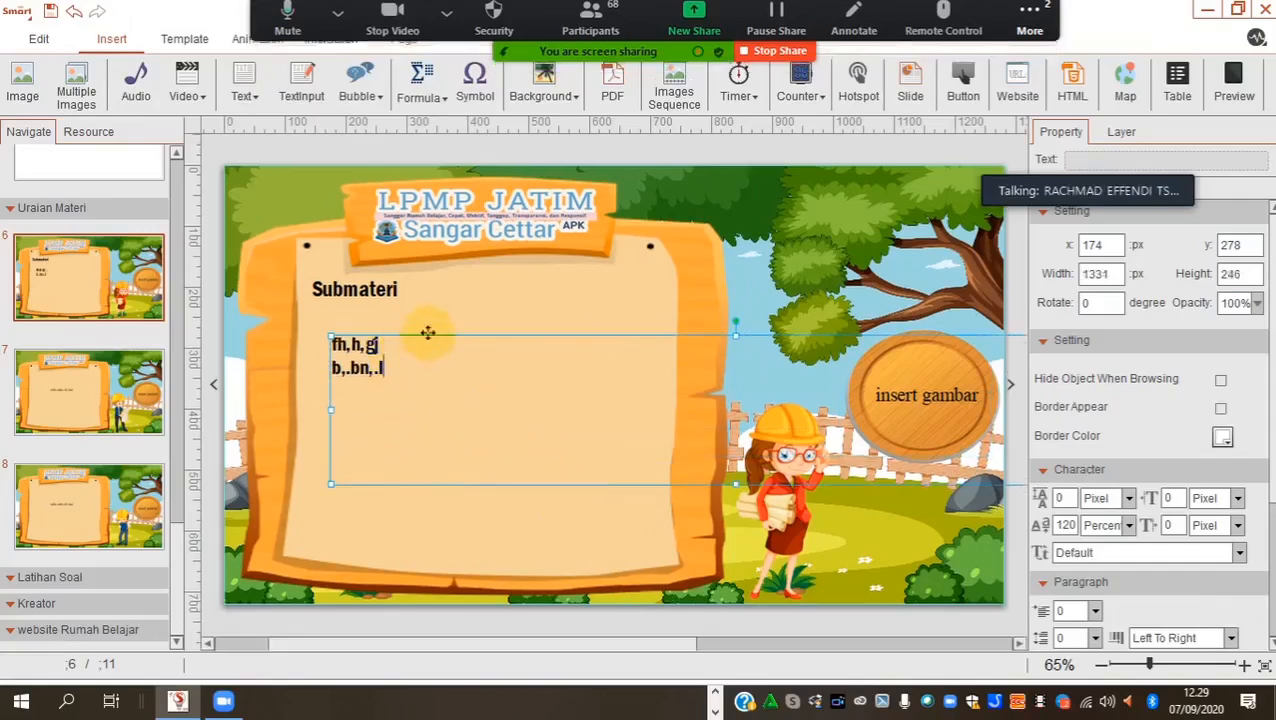
drag(722, 331, 678, 326)
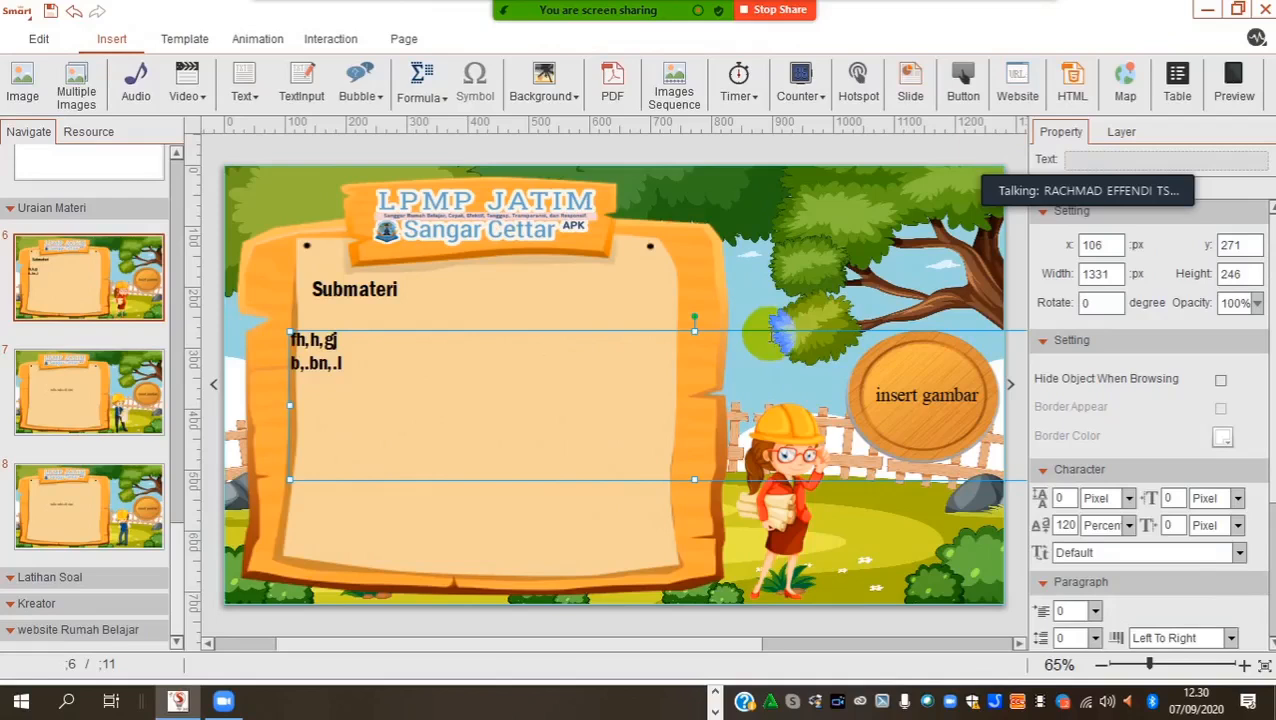
drag(509, 479, 652, 478)
drag(432, 405, 869, 410)
drag(886, 478, 320, 475)
drag(681, 410, 562, 411)
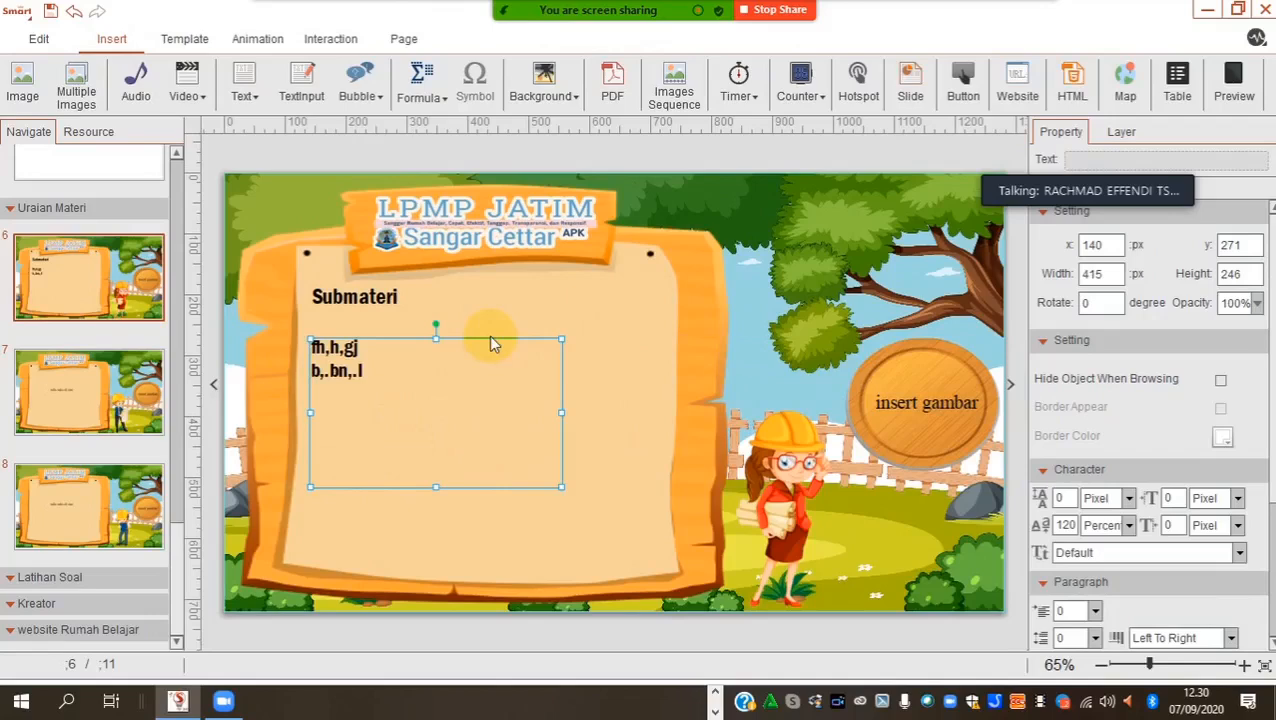
mouse_move(498, 334)
mouse_down()
mouse_move(566, 322)
mouse_move(501, 323)
mouse_up()
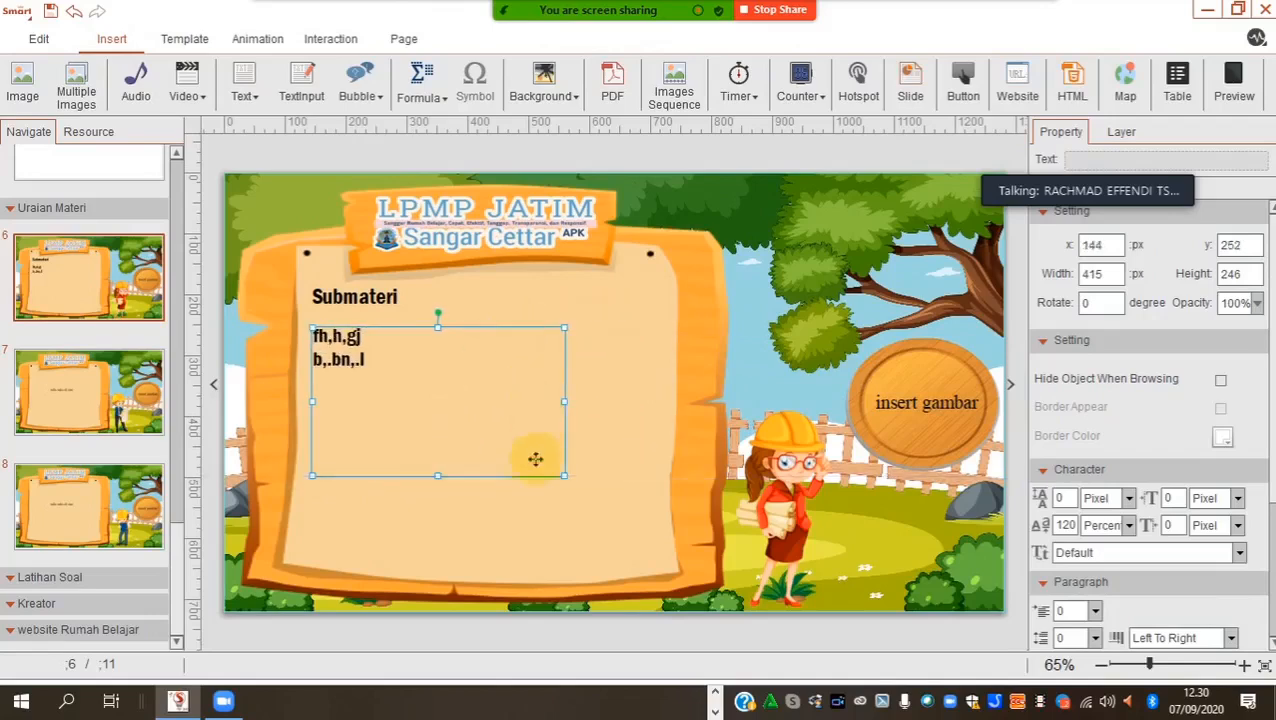
click(505, 531)
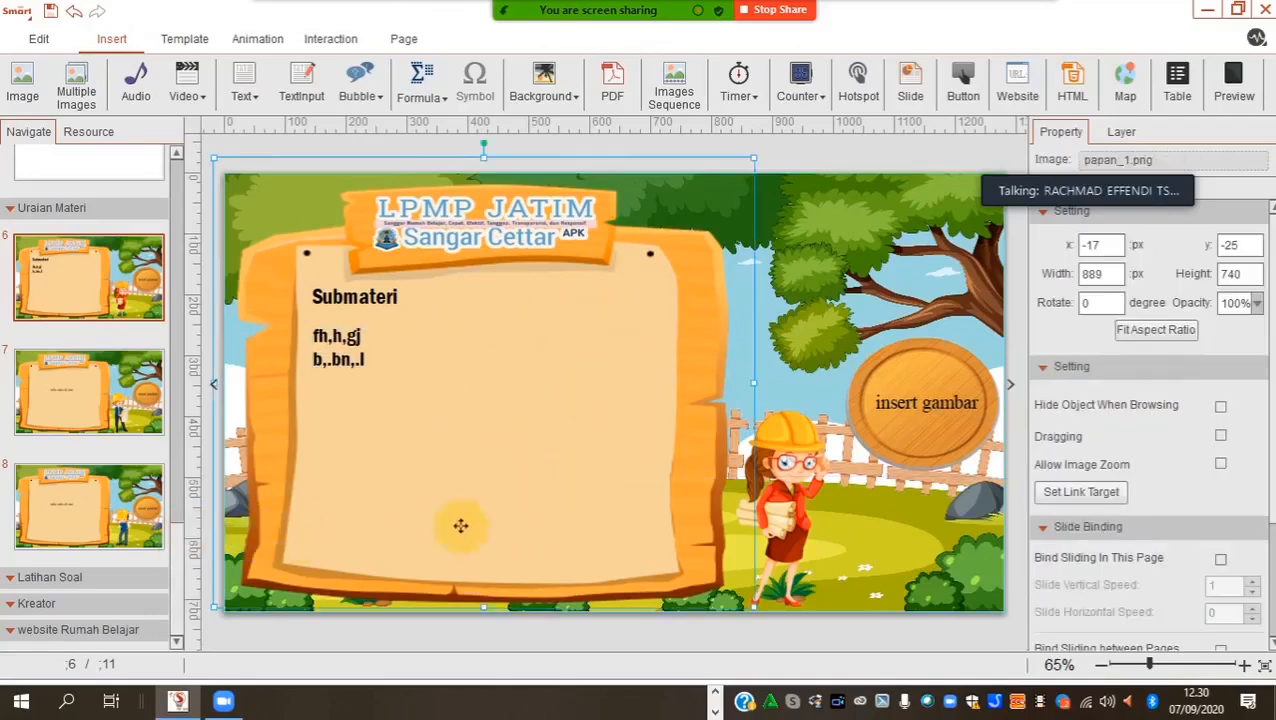
Step: Duplicate page 8 of the Uraian Materi section by copying it and pasting the copy directly after it
scroll(97, 353, up, 2)
scroll(100, 458, down, 1)
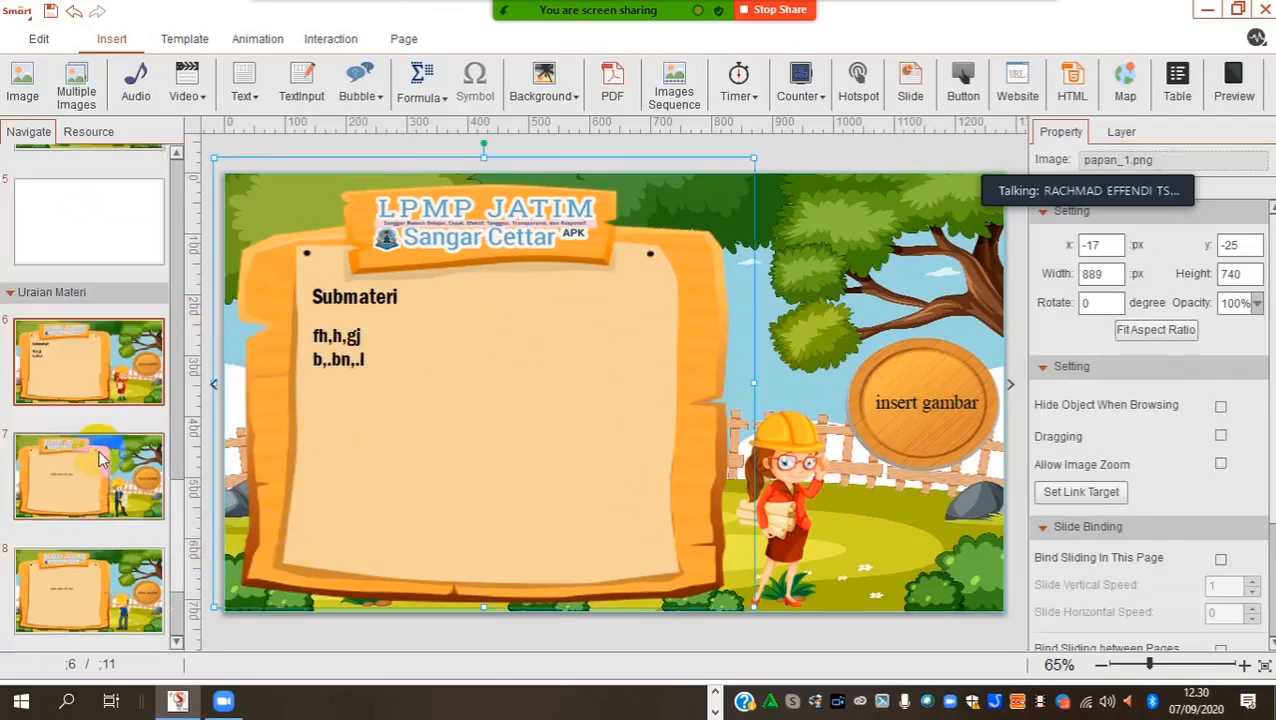
scroll(99, 426, up, 1)
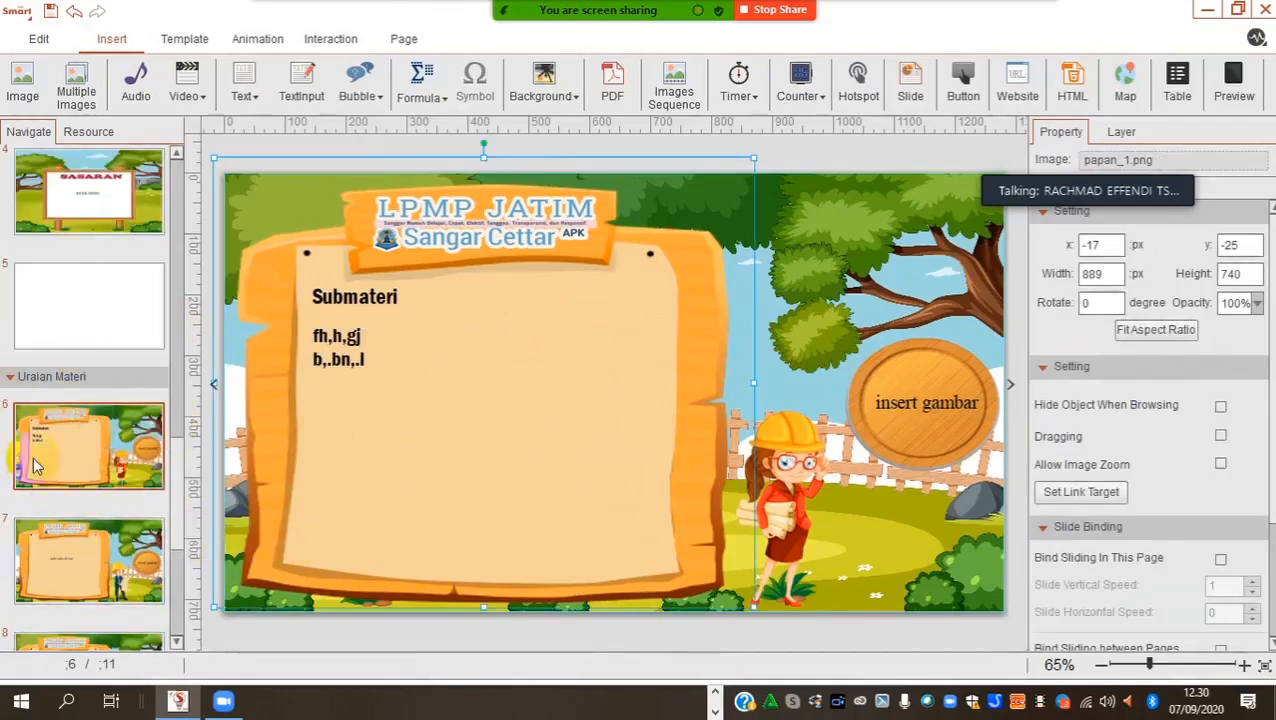
scroll(76, 381, down, 2)
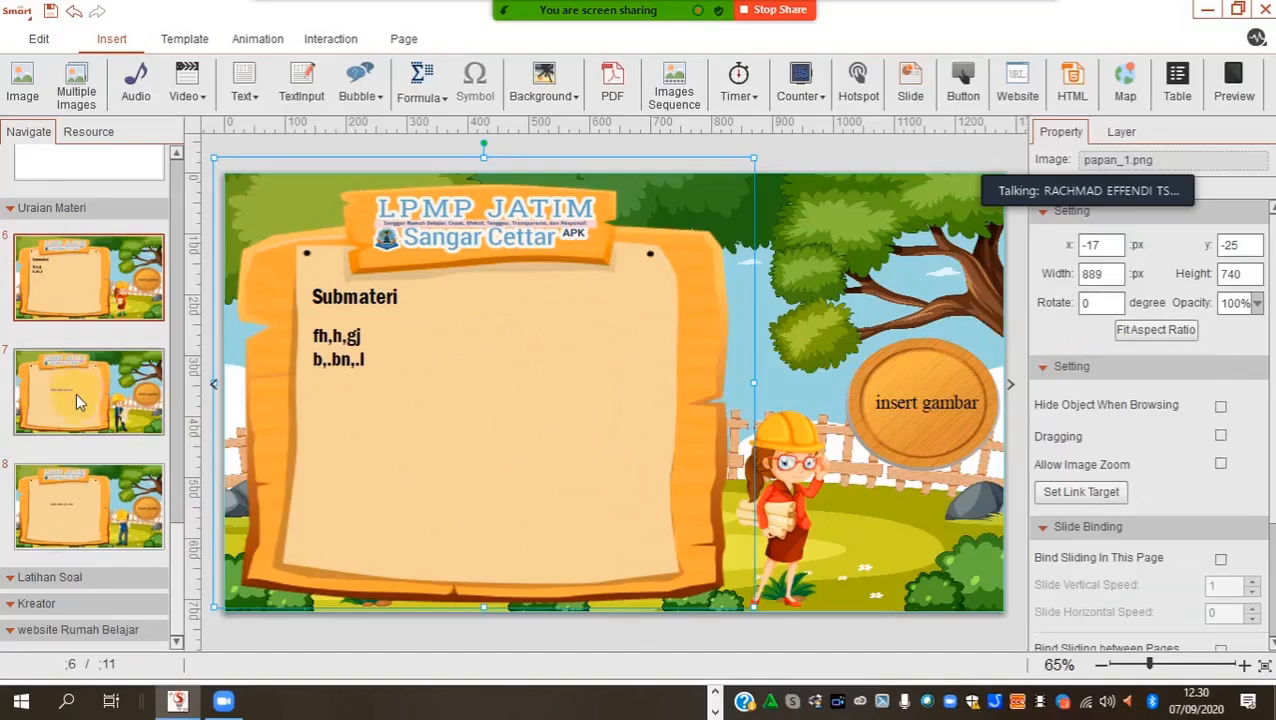
click(68, 487)
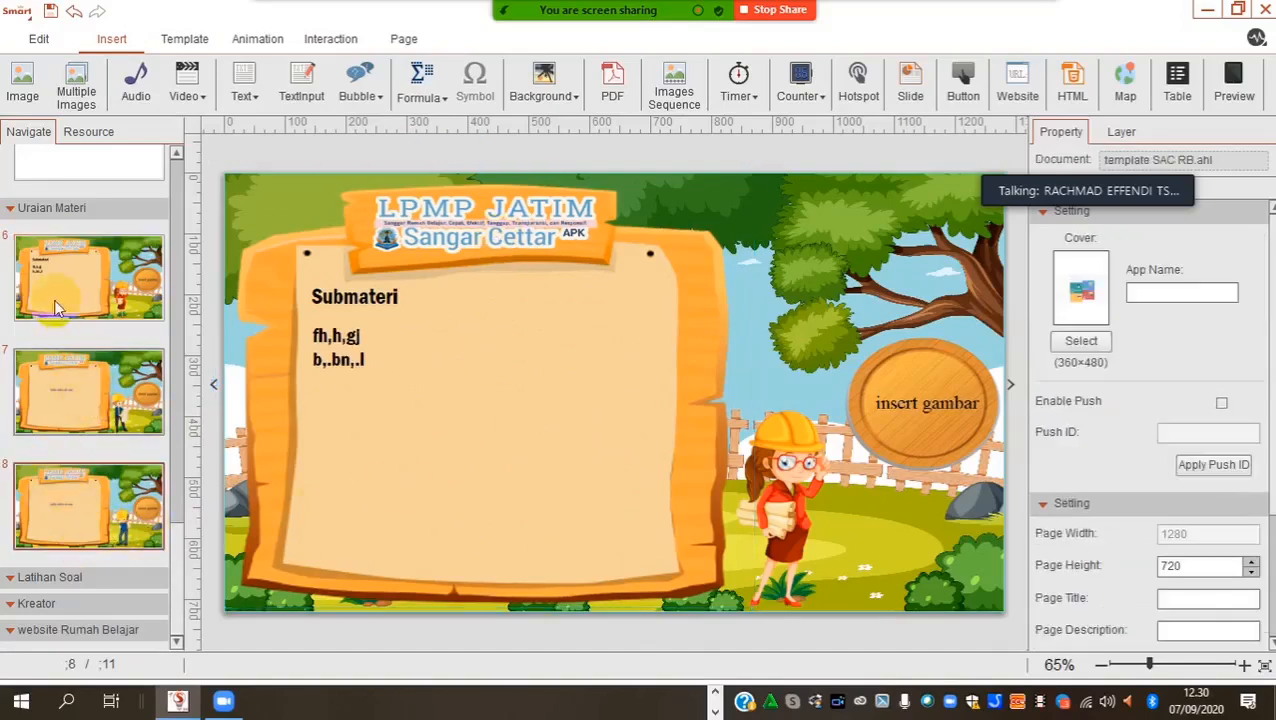
scroll(85, 320, up, 1)
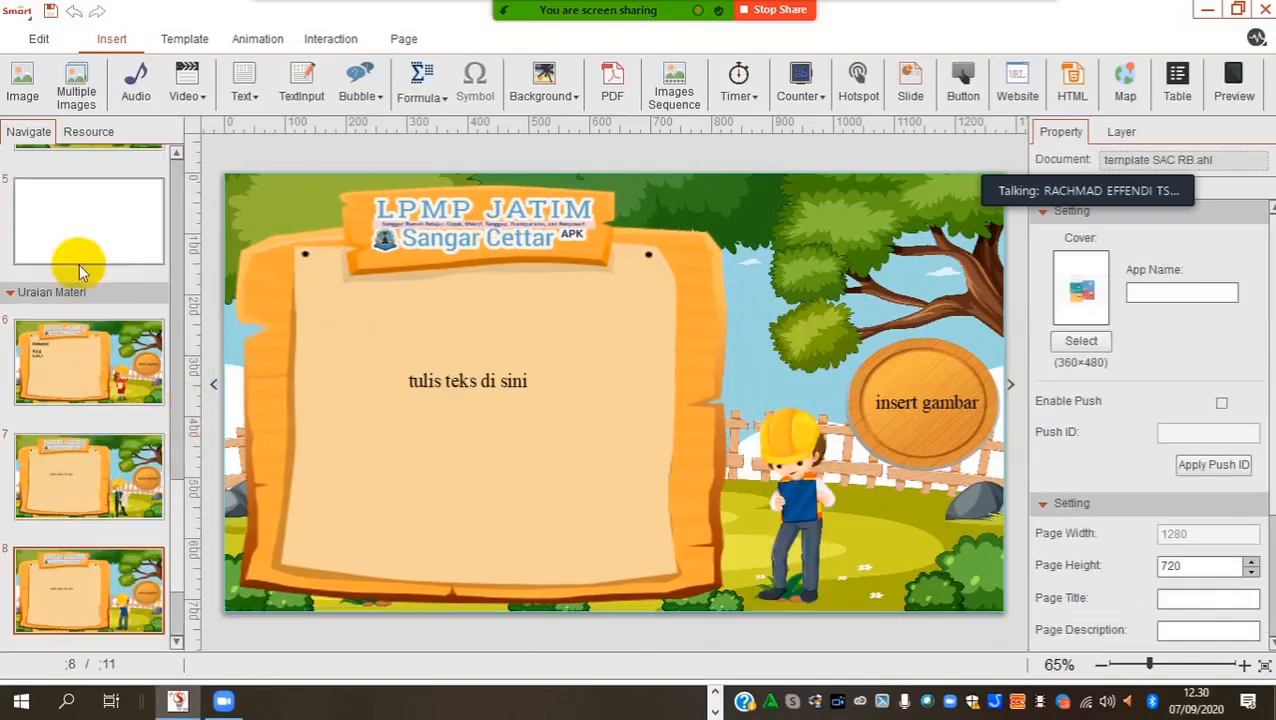
scroll(60, 420, down, 1)
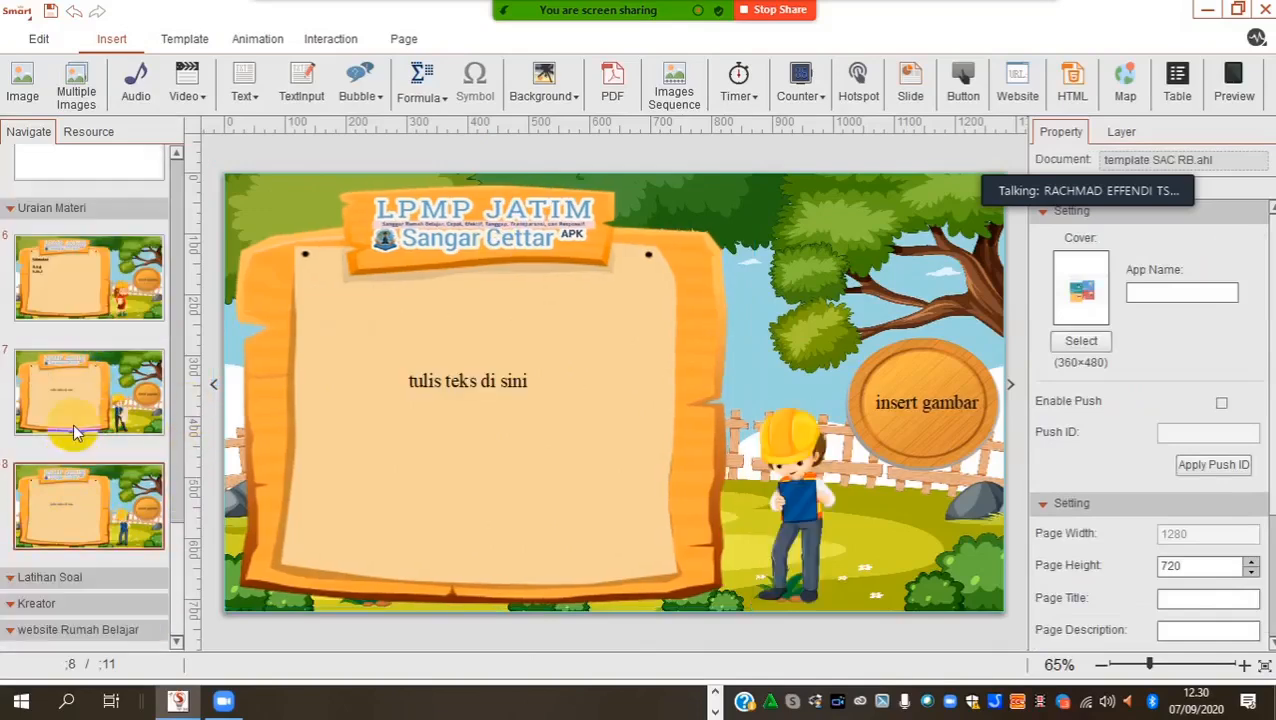
right_click(42, 488)
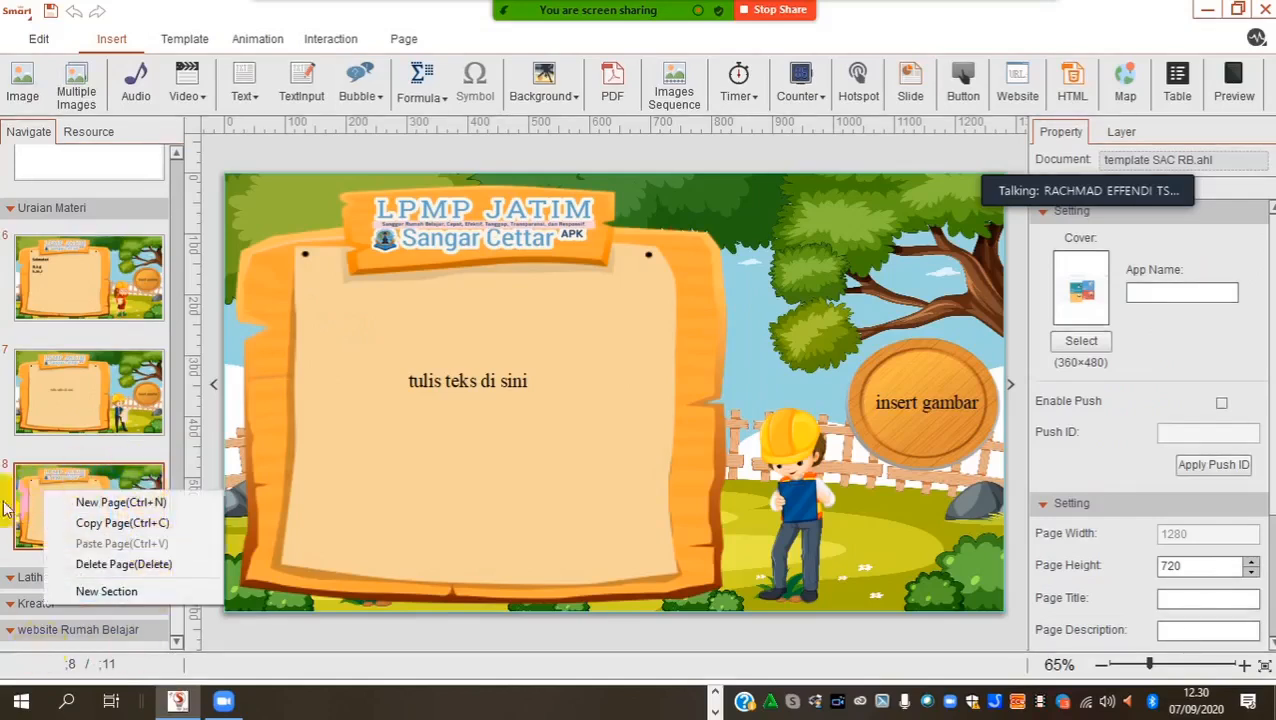
click(121, 524)
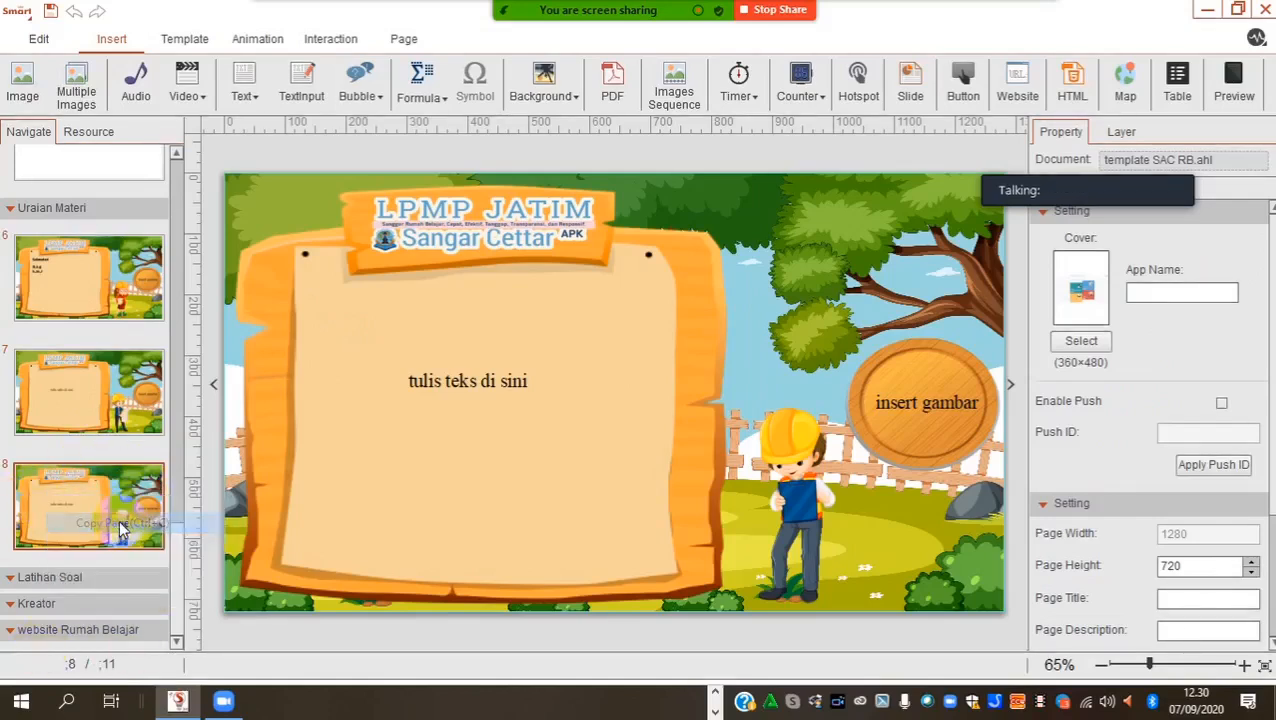
right_click(60, 492)
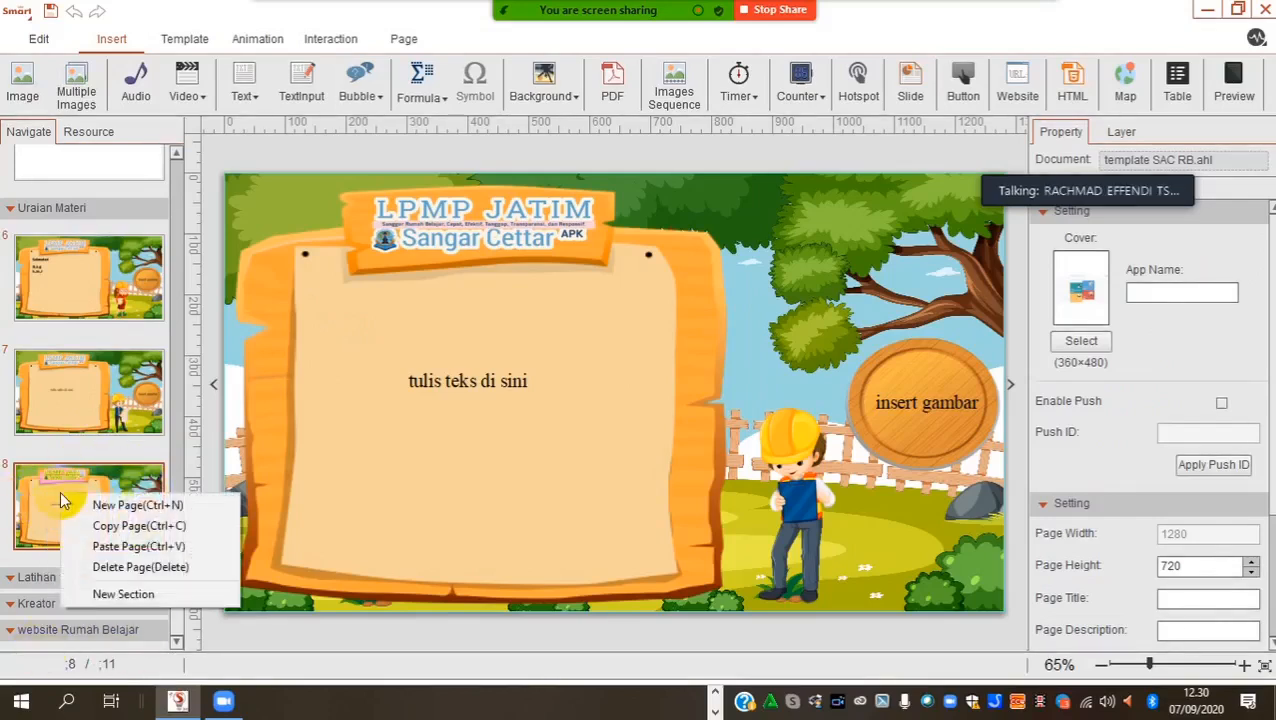
click(112, 550)
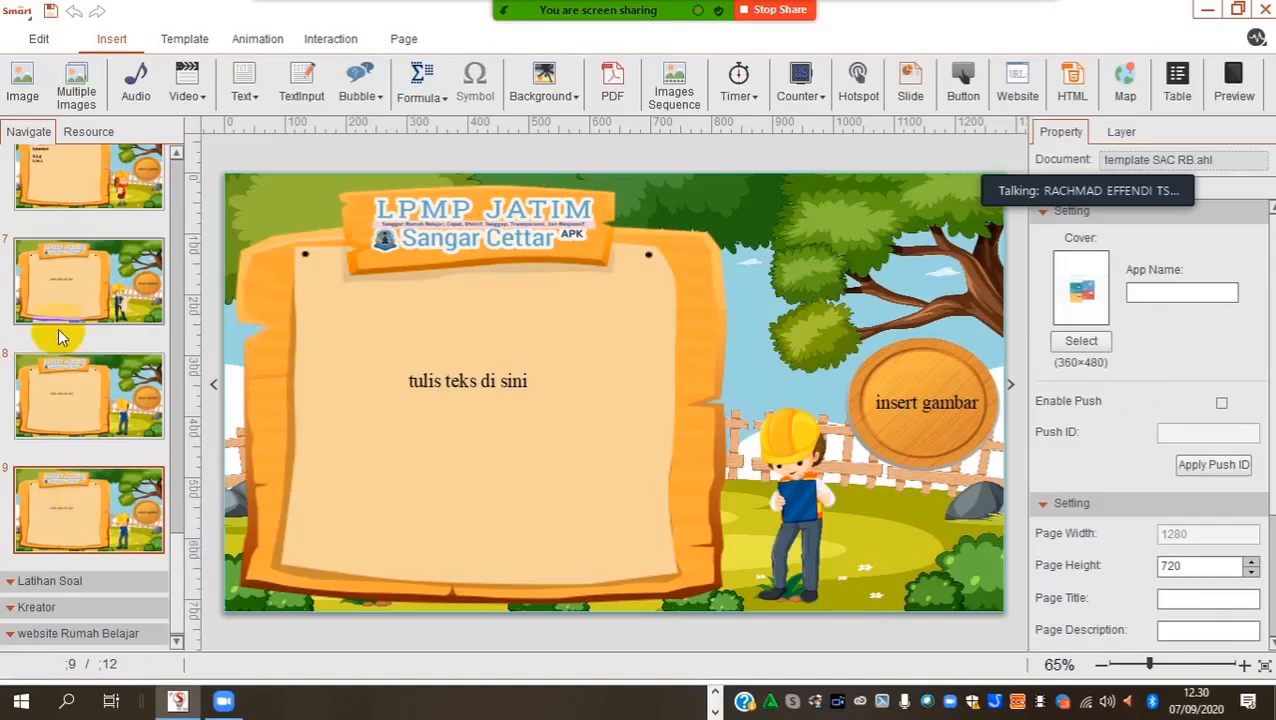
Step: Permanently delete the blank page 5 that follows the SASARAN page in the Pendahuluan section
scroll(57, 360, up, 3)
scroll(78, 489, down, 5)
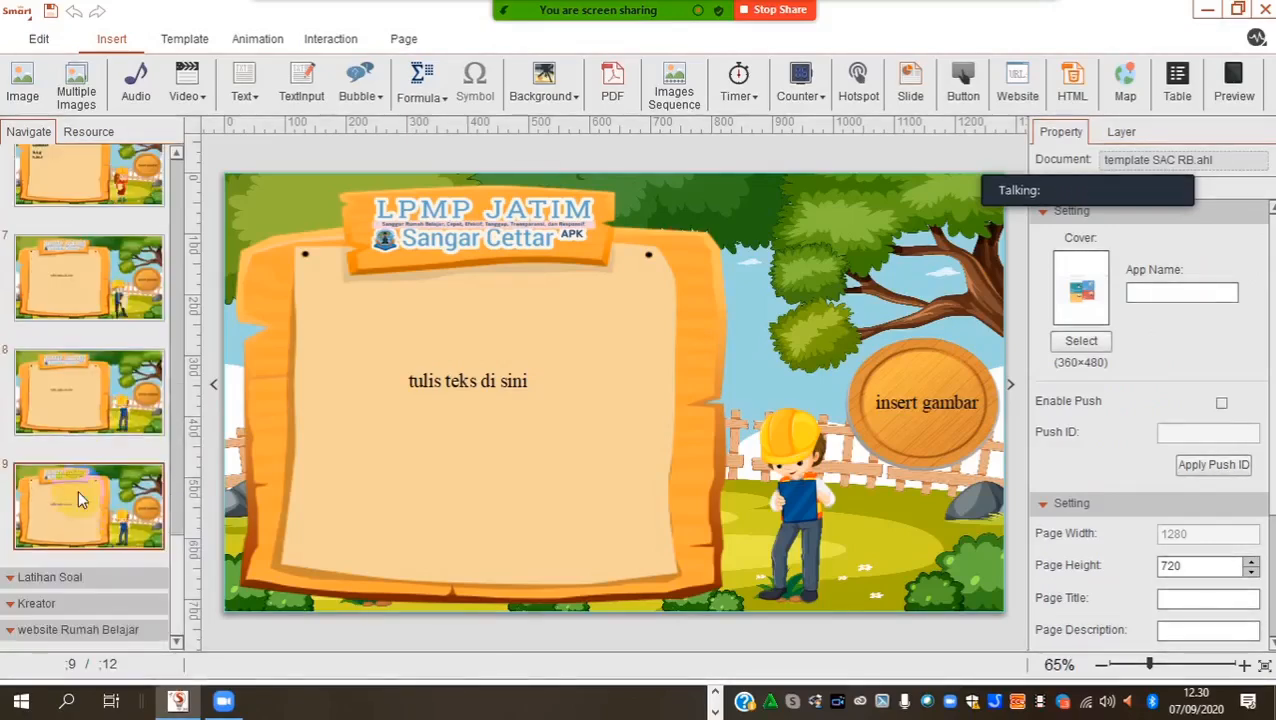
scroll(75, 480, up, 4)
scroll(82, 494, down, 2)
scroll(83, 500, up, 1)
scroll(80, 491, up, 3)
scroll(80, 493, down, 2)
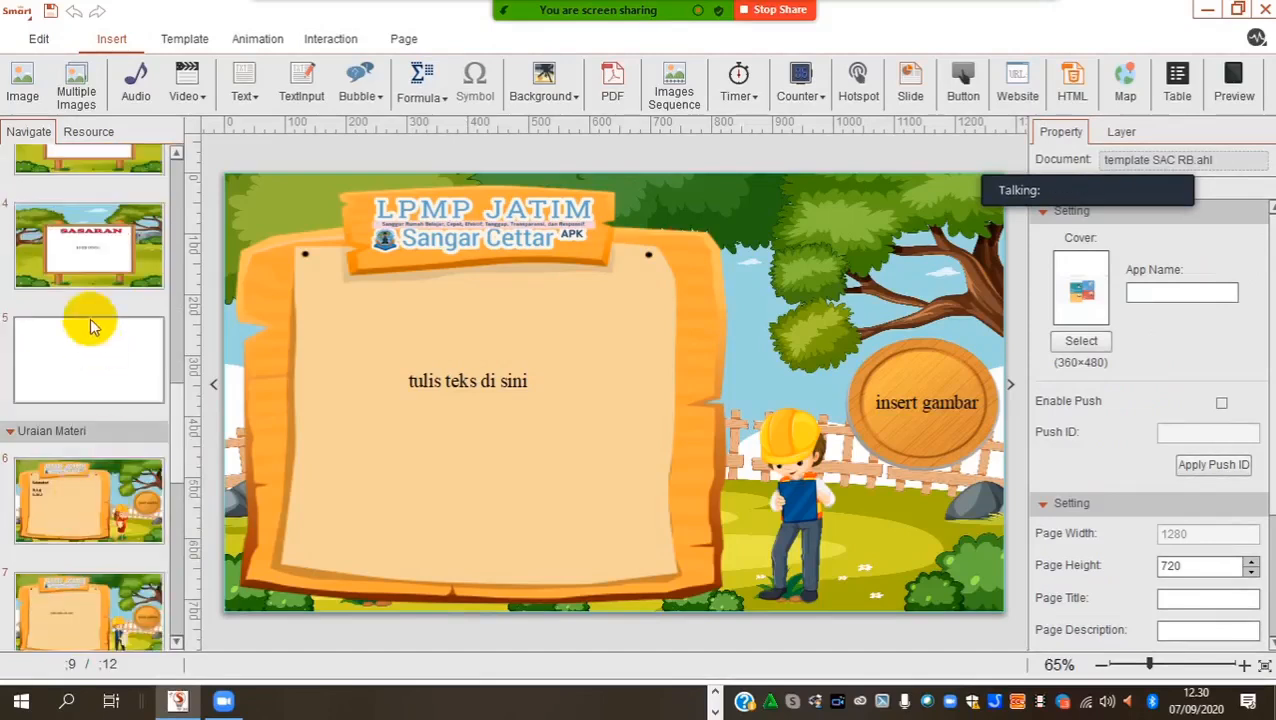
click(85, 357)
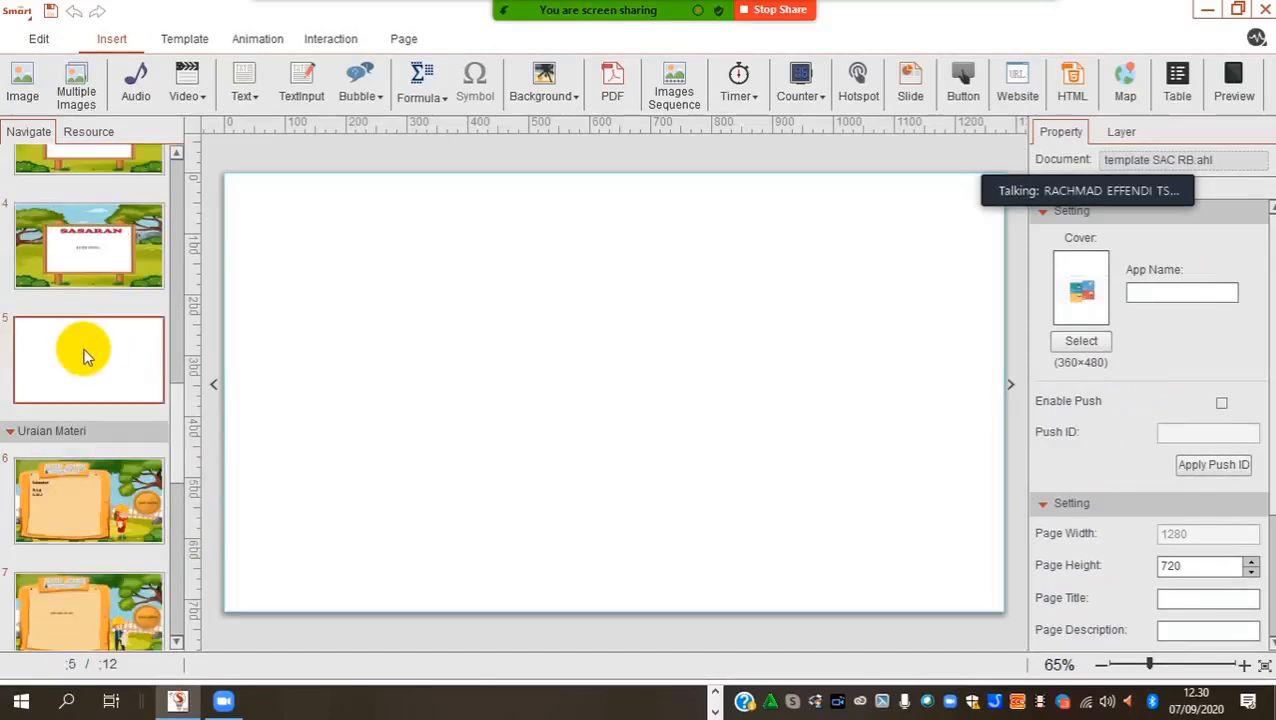
right_click(55, 355)
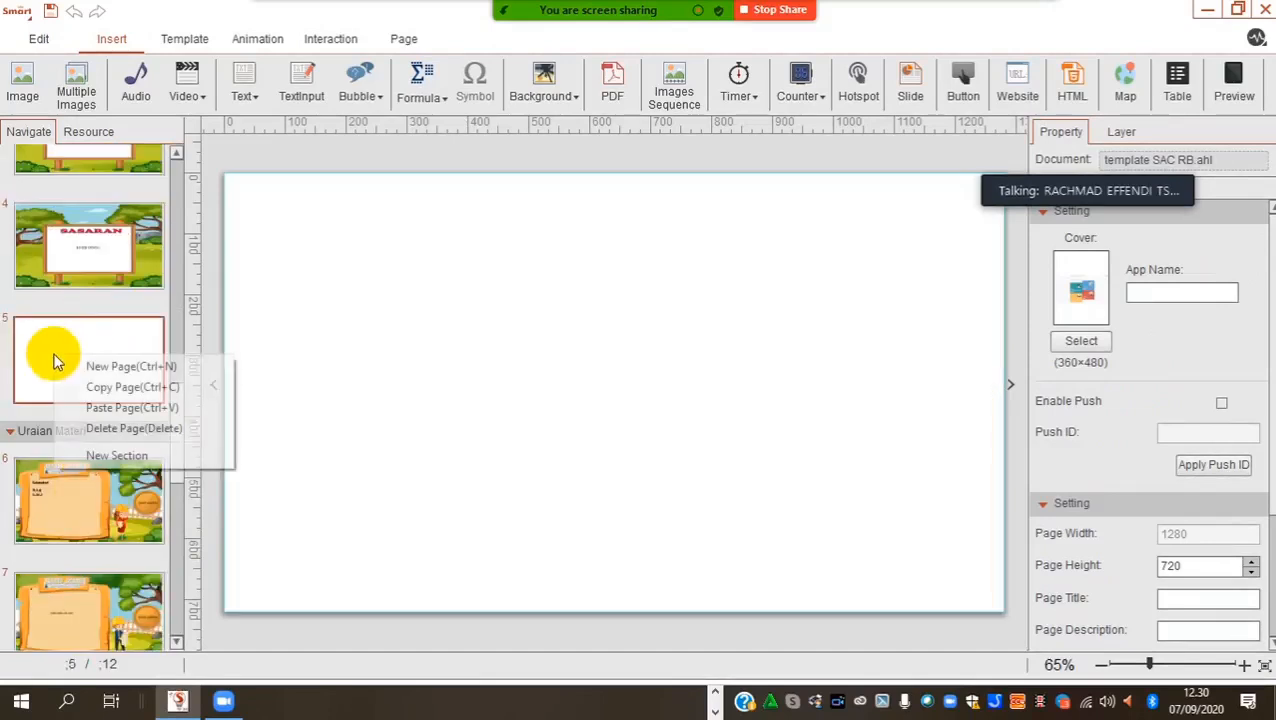
click(121, 428)
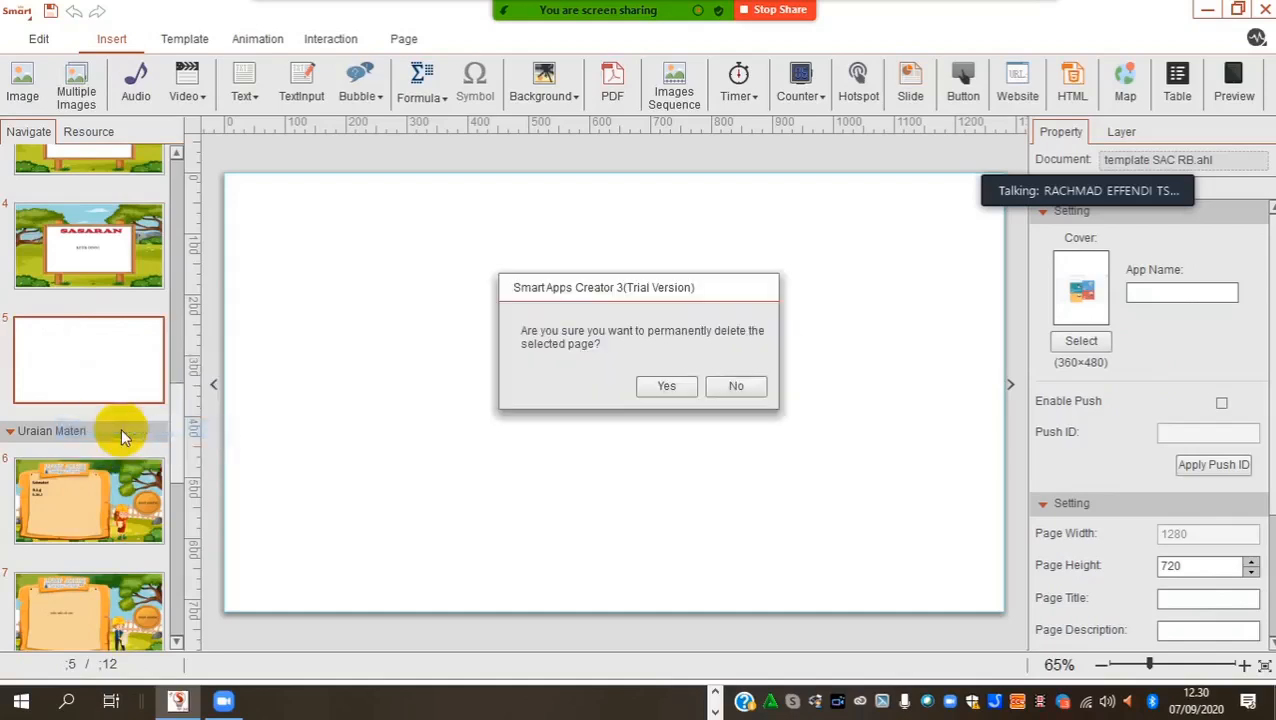
click(666, 386)
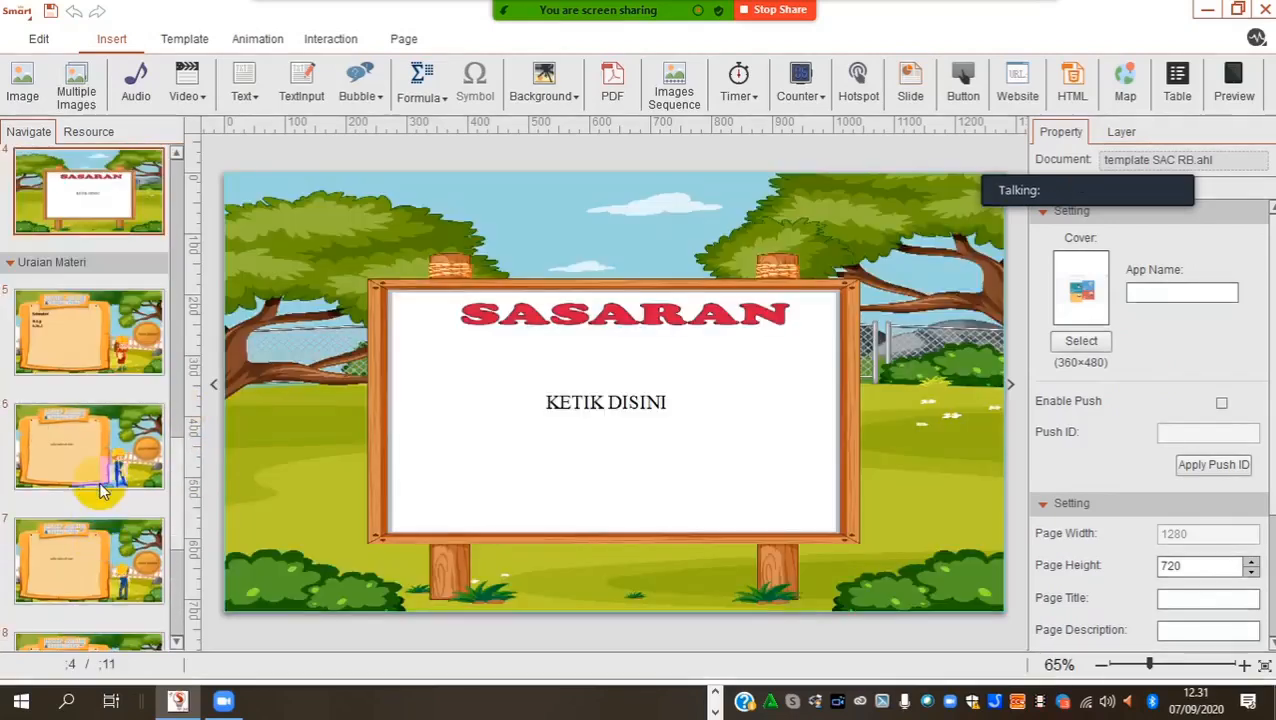
Step: Collapse the Uraian Materi and Pendahuluan sections and display the exercise page in the Latihan Soal section
click(106, 343)
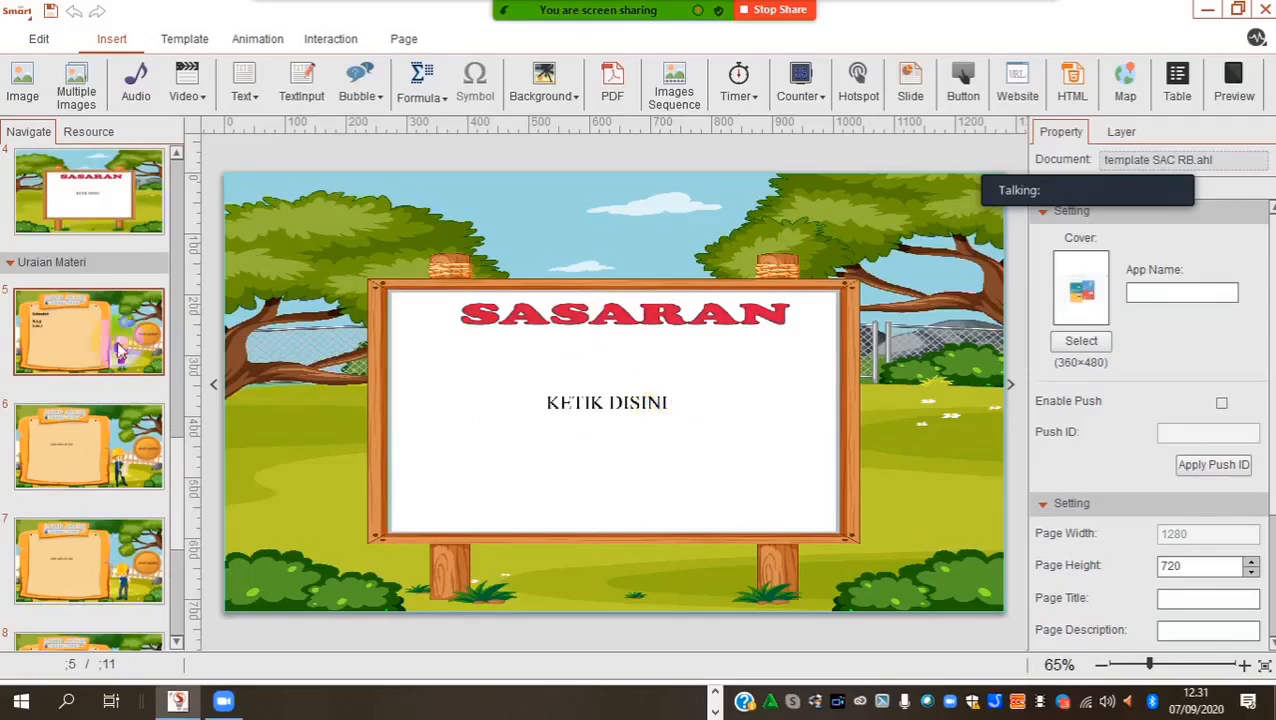
click(78, 320)
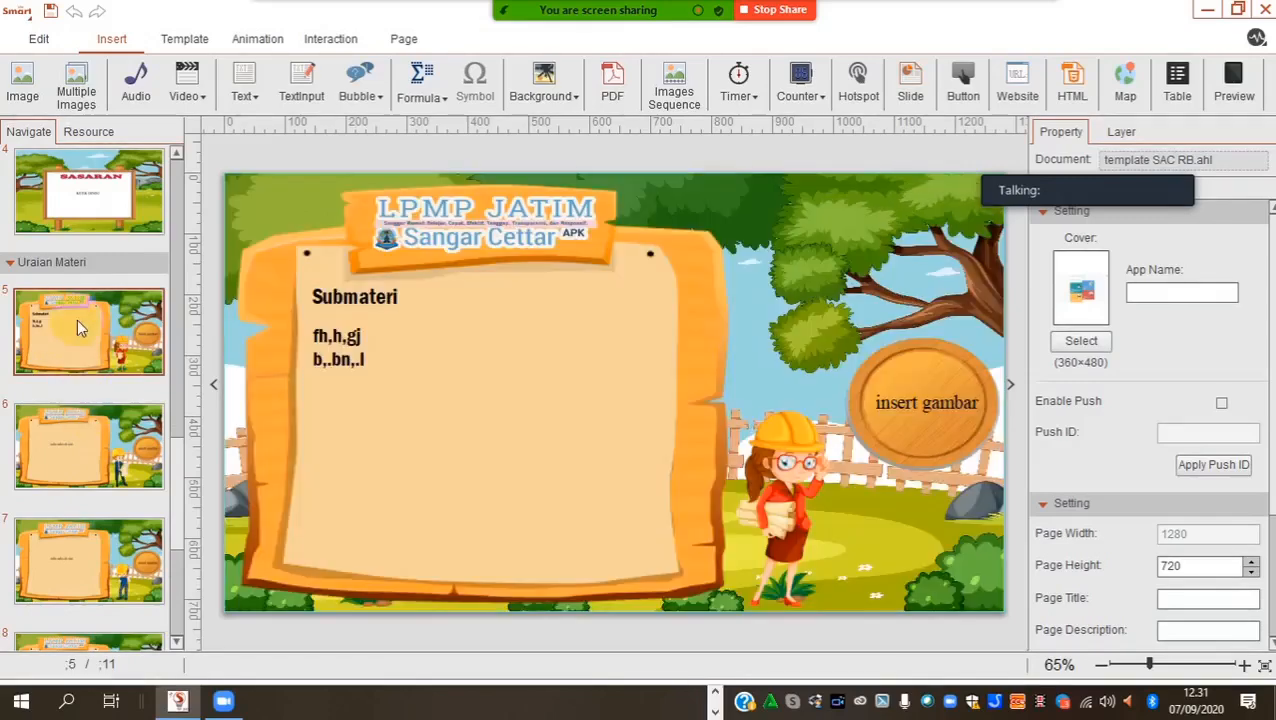
click(10, 262)
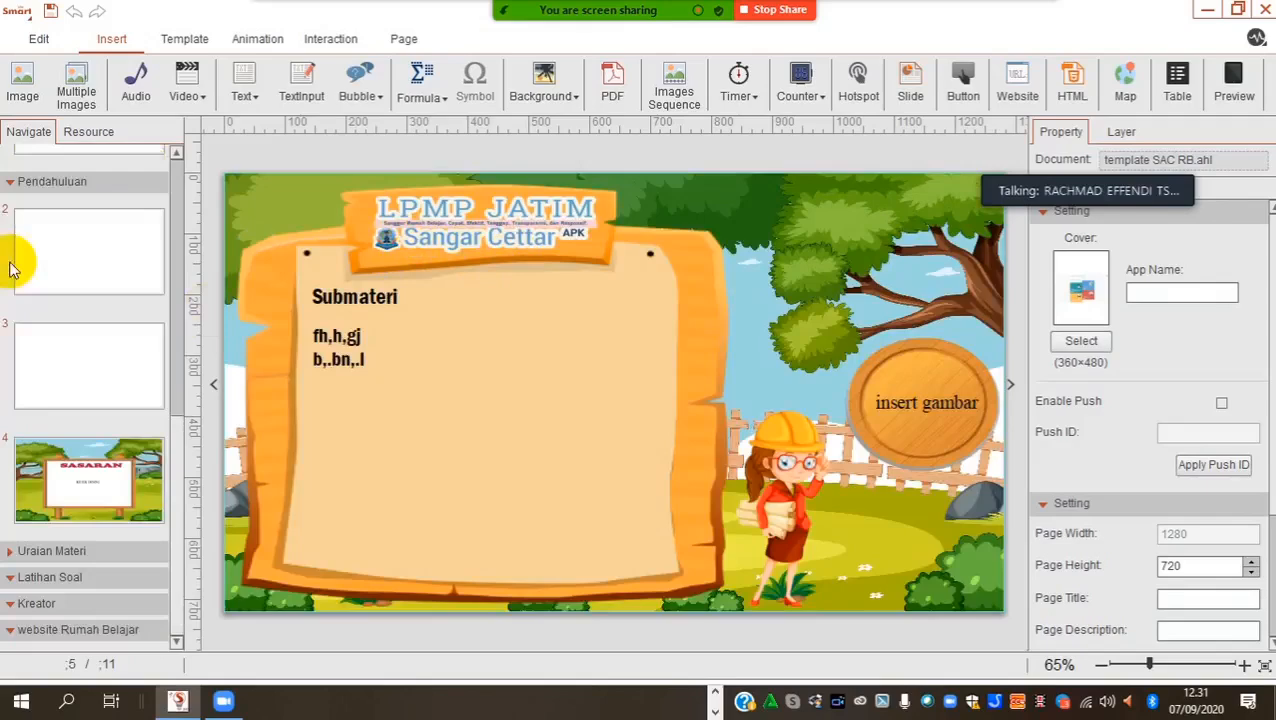
click(11, 183)
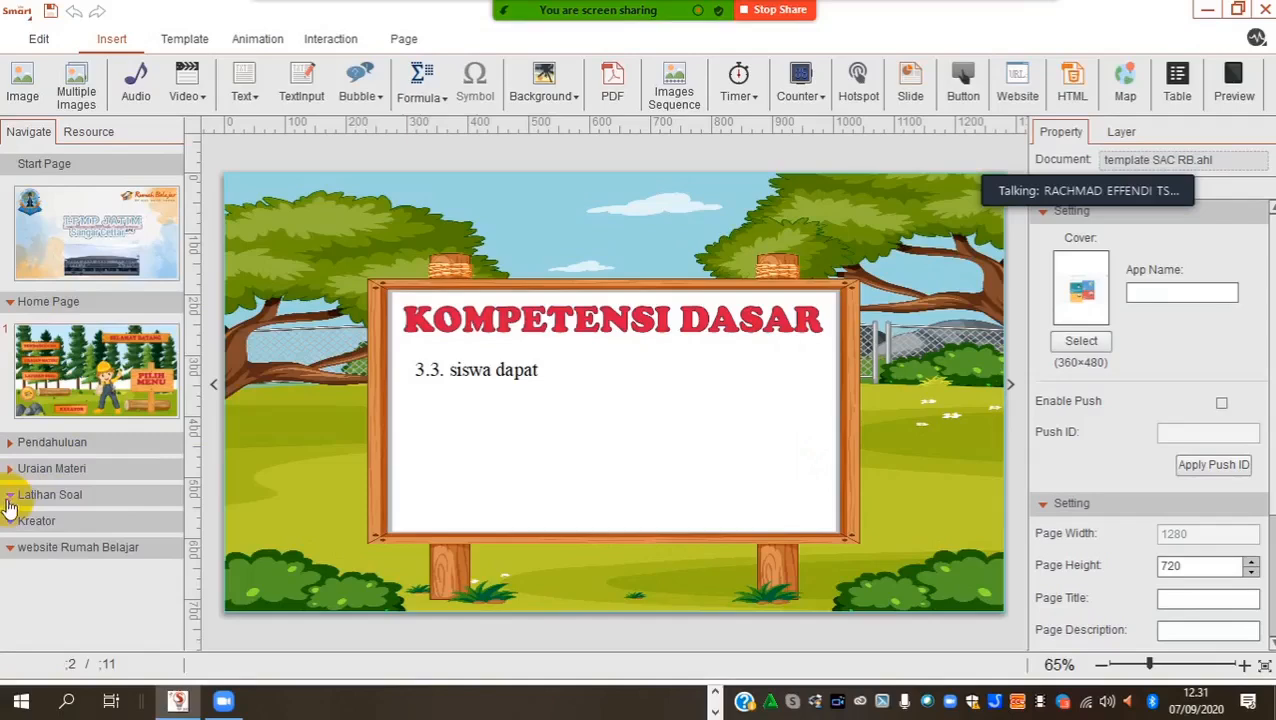
click(10, 498)
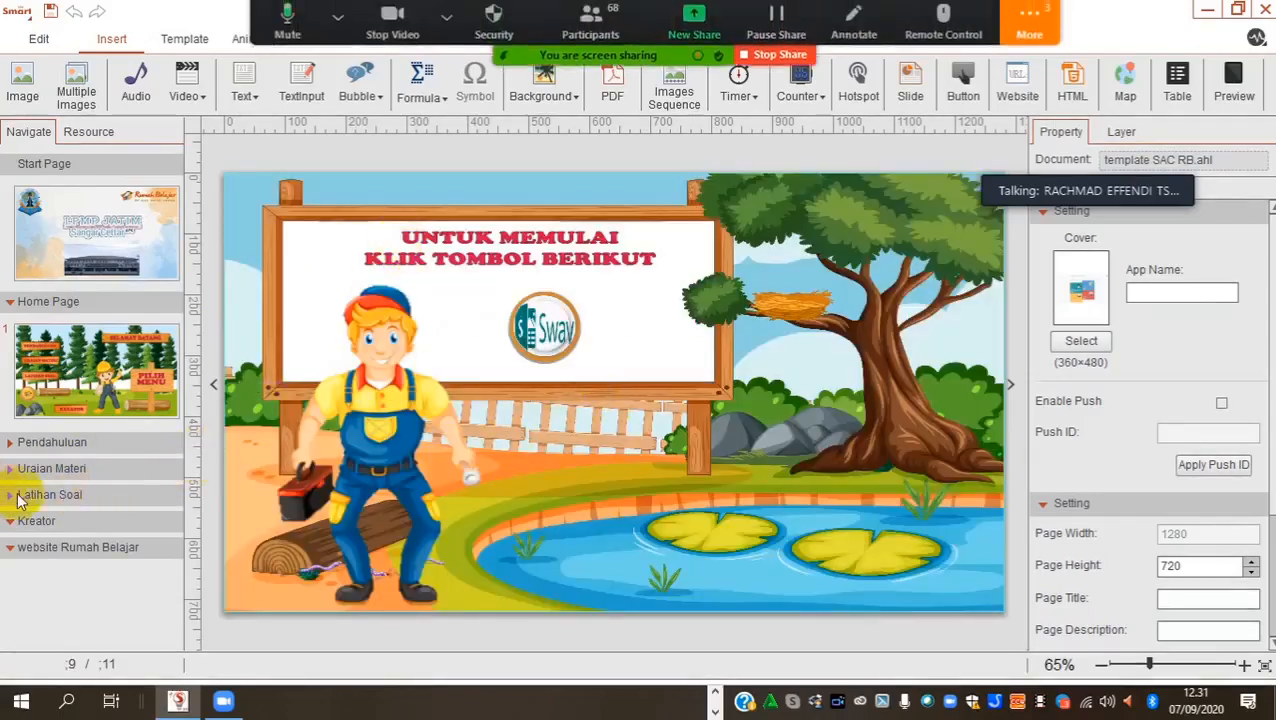
click(9, 496)
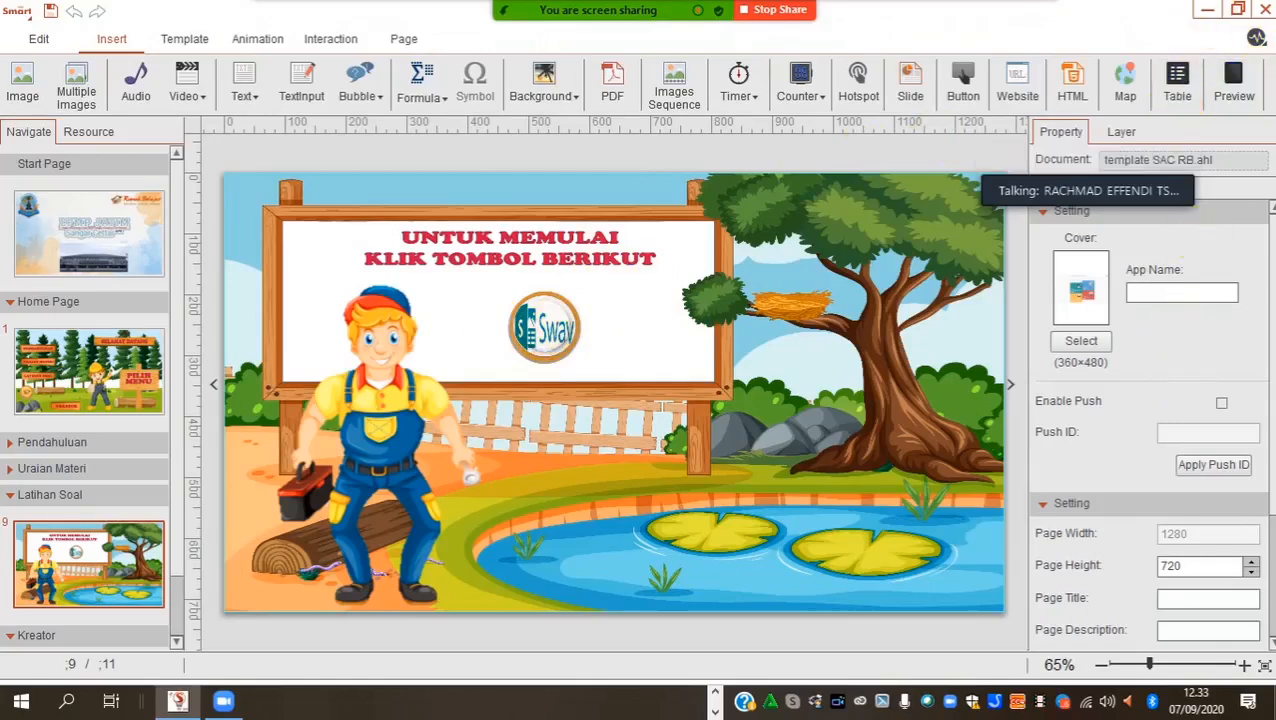
Step: Test the Sway button in a preview of the exercise page and examine the linked Sway content down to the Evaluasi section
click(1234, 85)
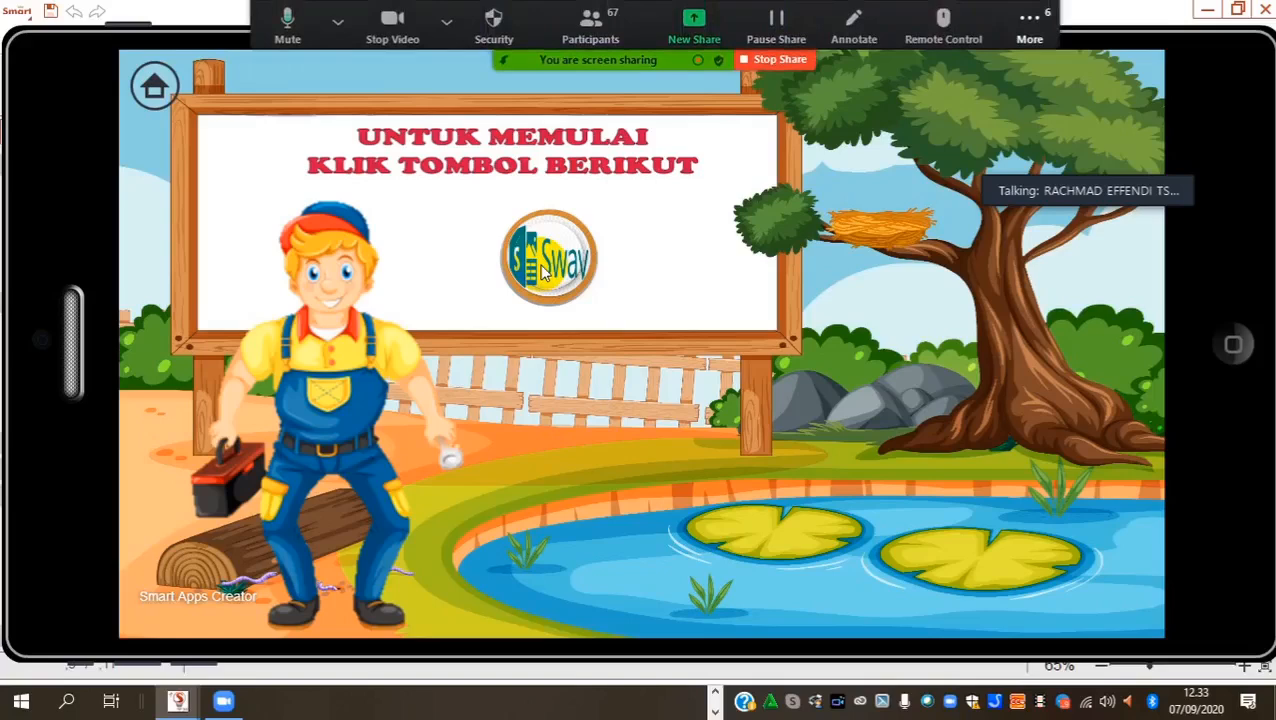
click(543, 272)
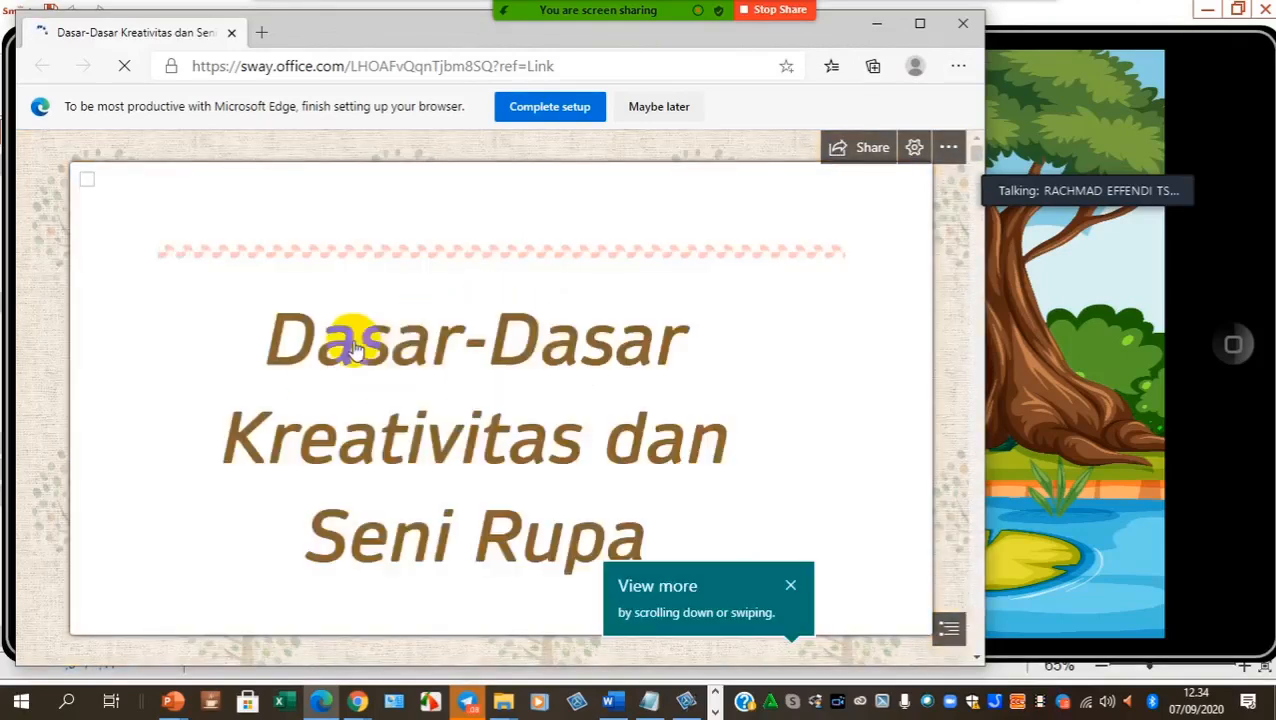
scroll(528, 340, down, 1)
scroll(530, 352, down, 1)
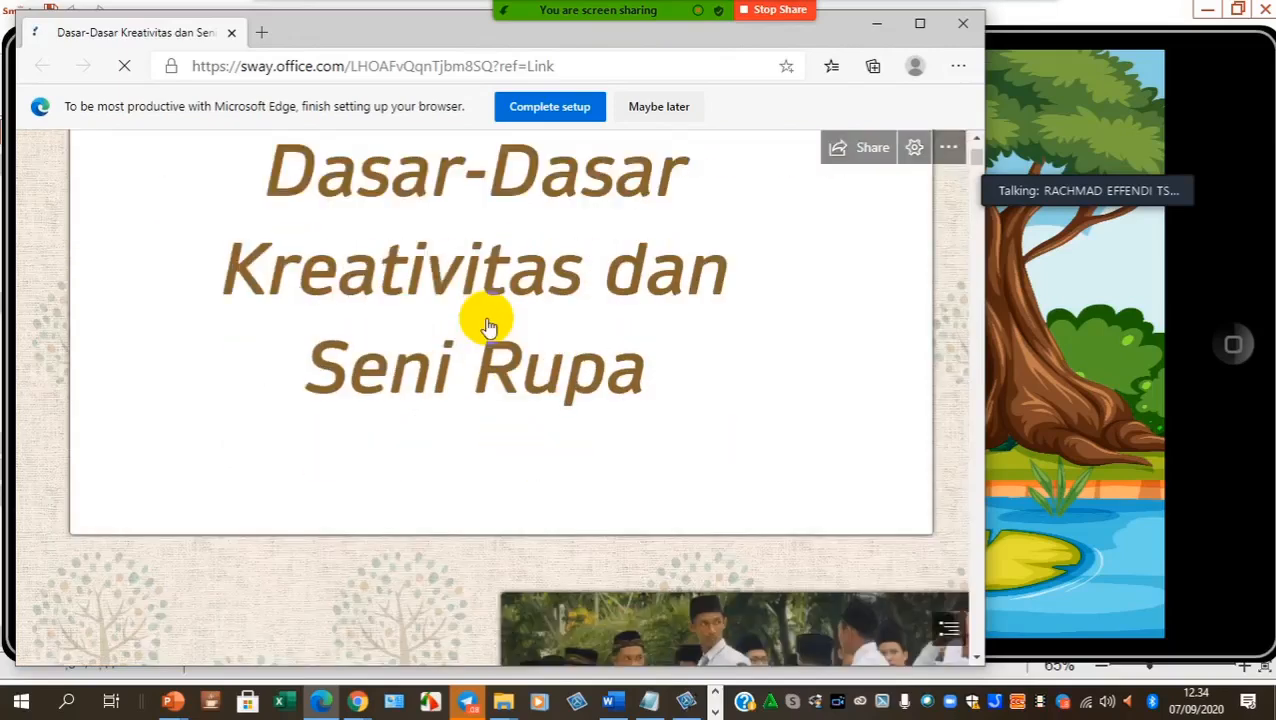
scroll(456, 336, up, 2)
scroll(488, 328, down, 2)
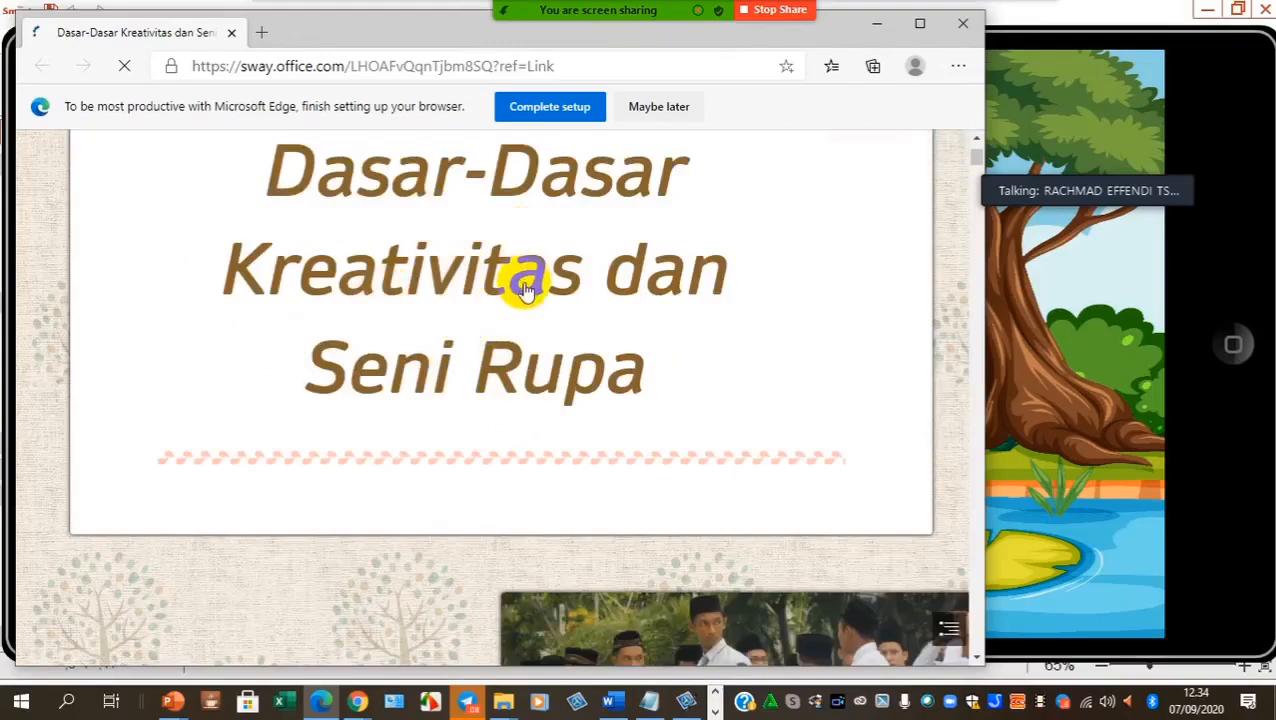
scroll(521, 290, down, 4)
scroll(562, 372, down, 8)
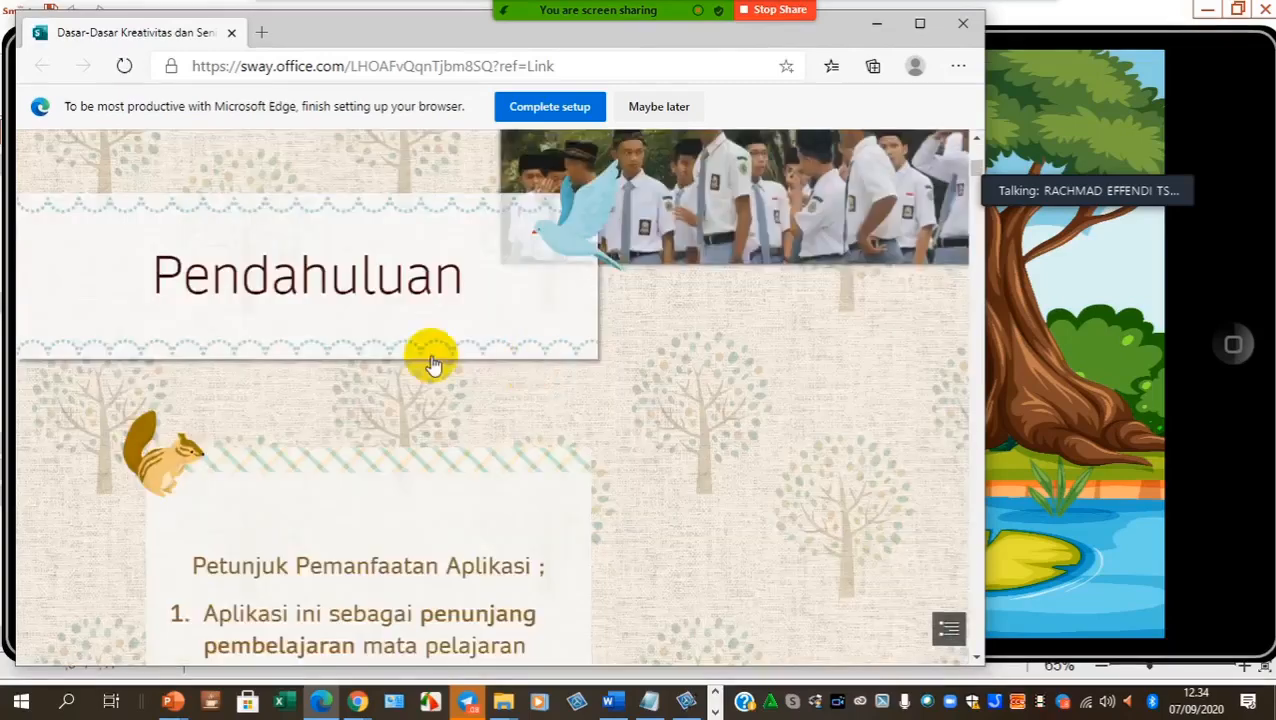
scroll(446, 268, down, 10)
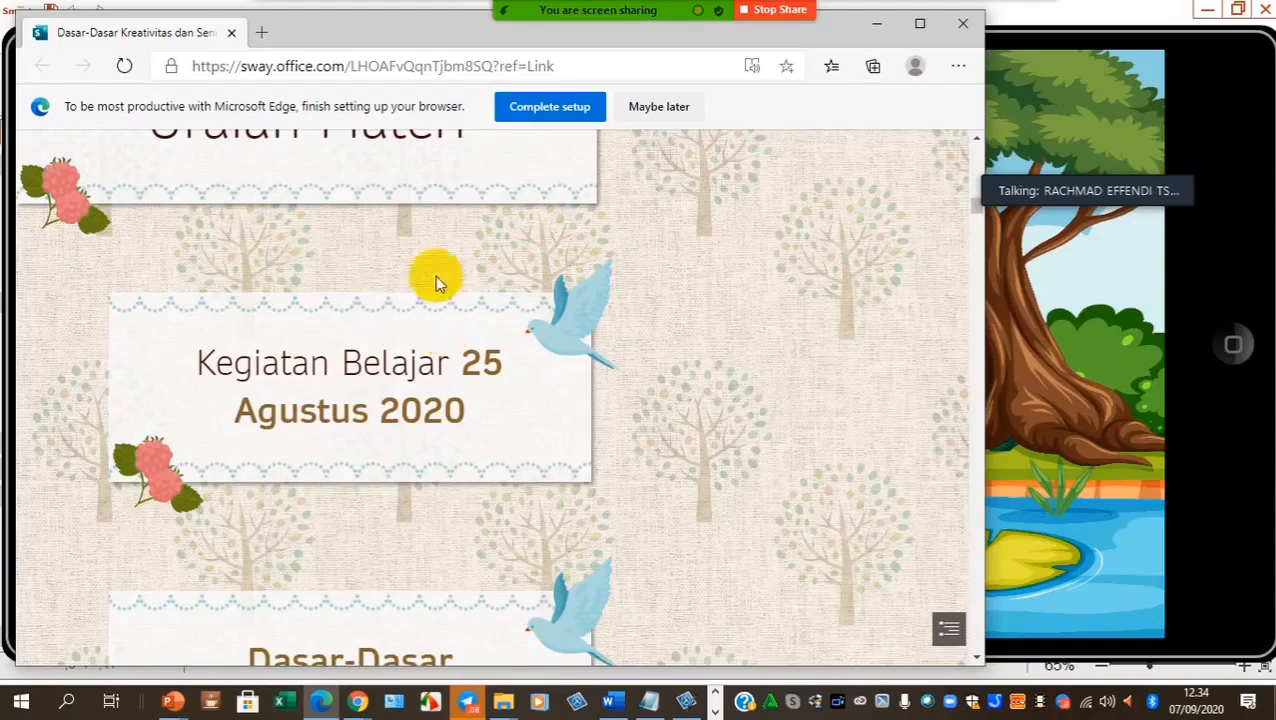
scroll(440, 318, down, 6)
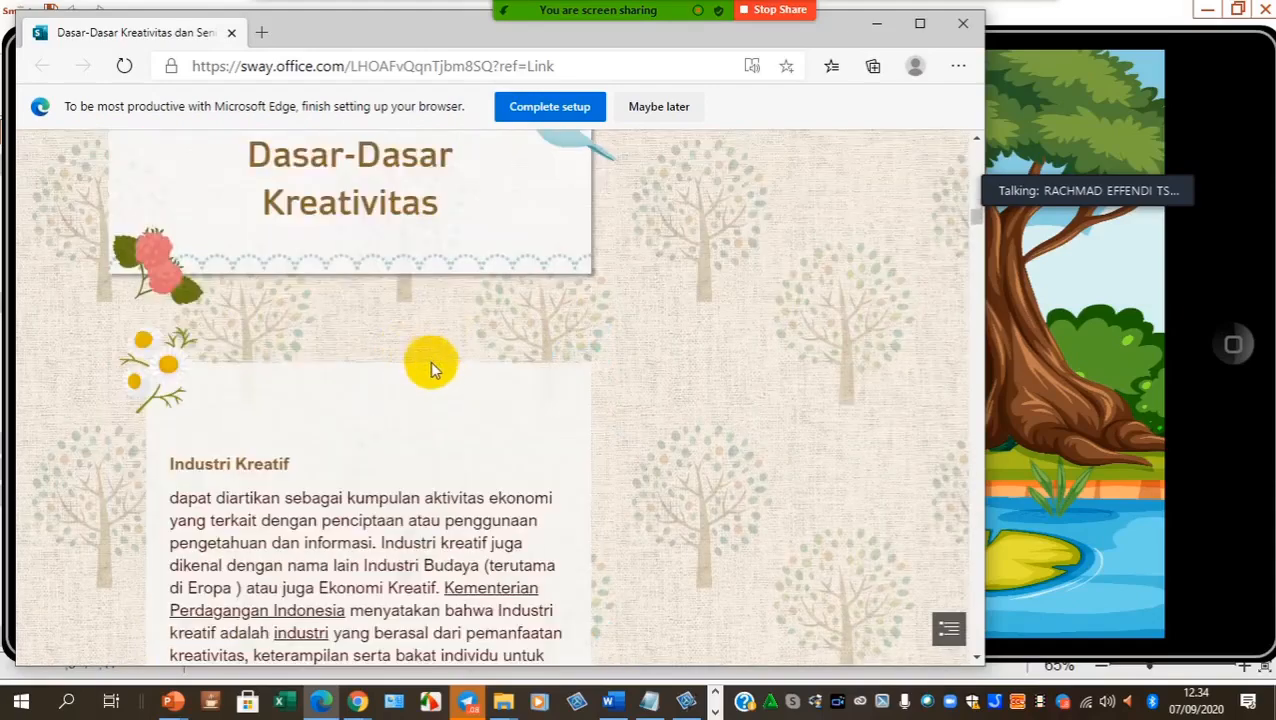
scroll(432, 370, down, 15)
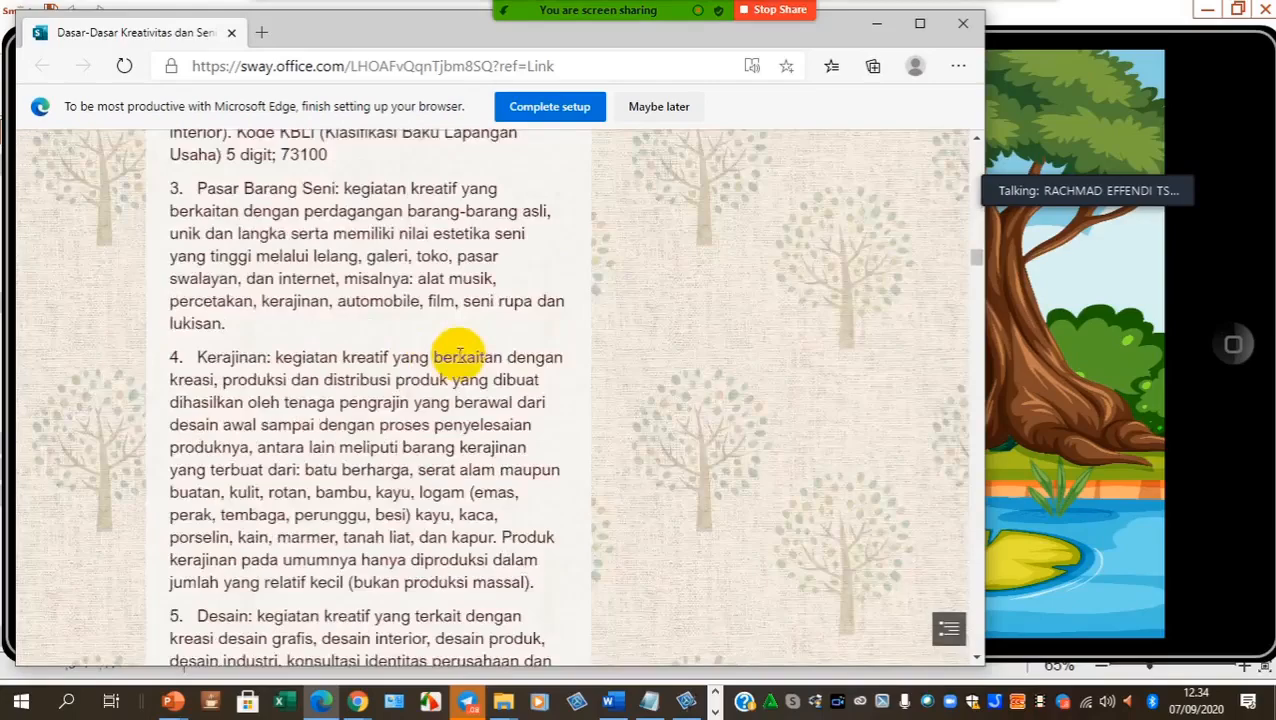
scroll(432, 386, down, 20)
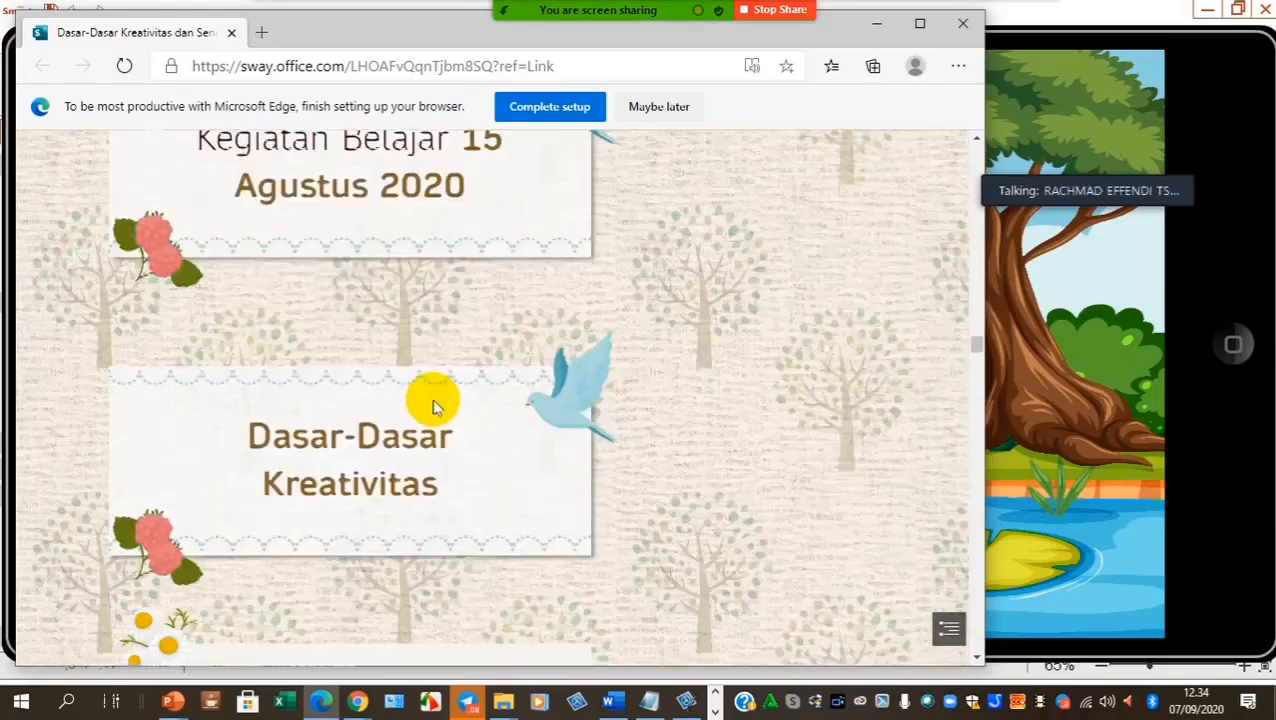
scroll(433, 398, down, 20)
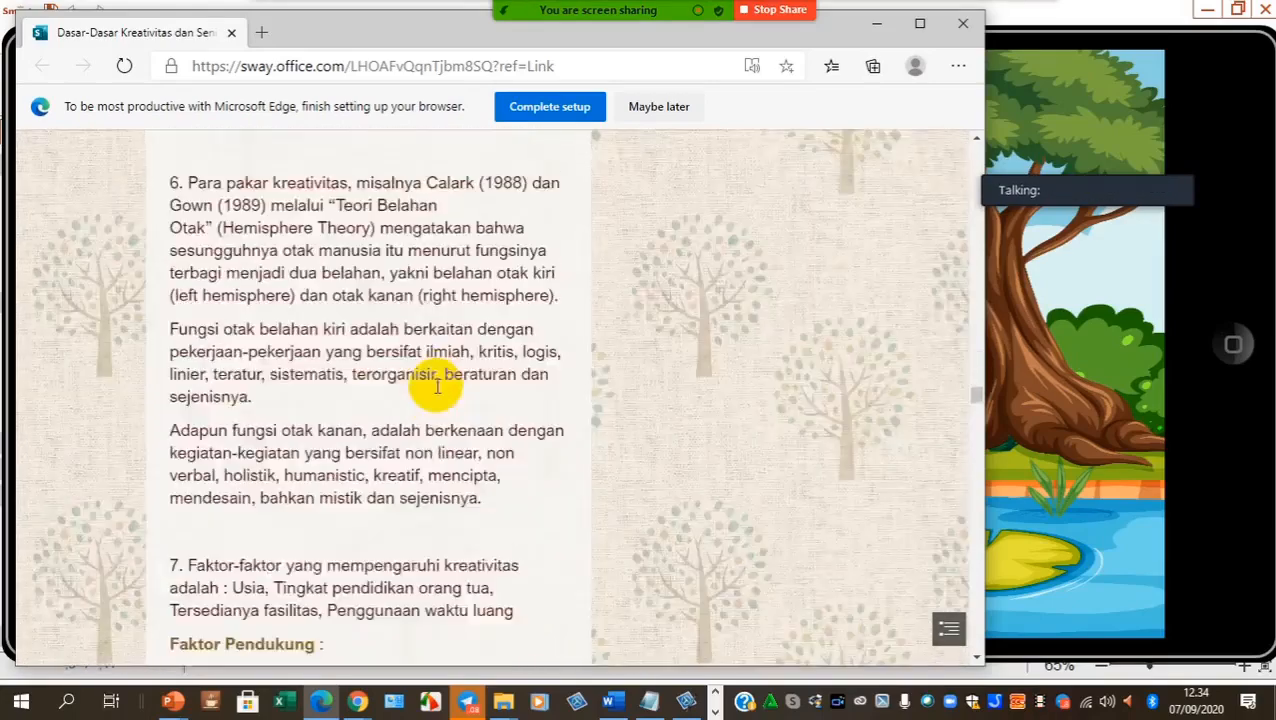
scroll(437, 395, down, 20)
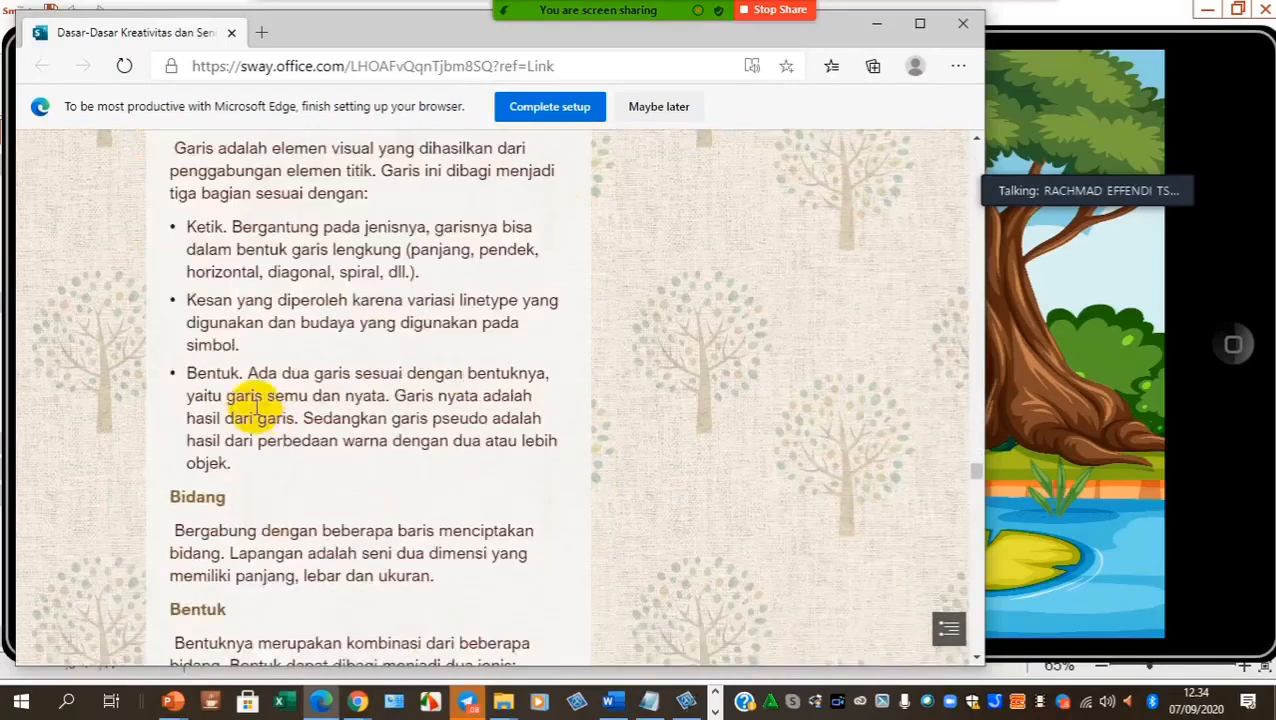
scroll(330, 398, down, 20)
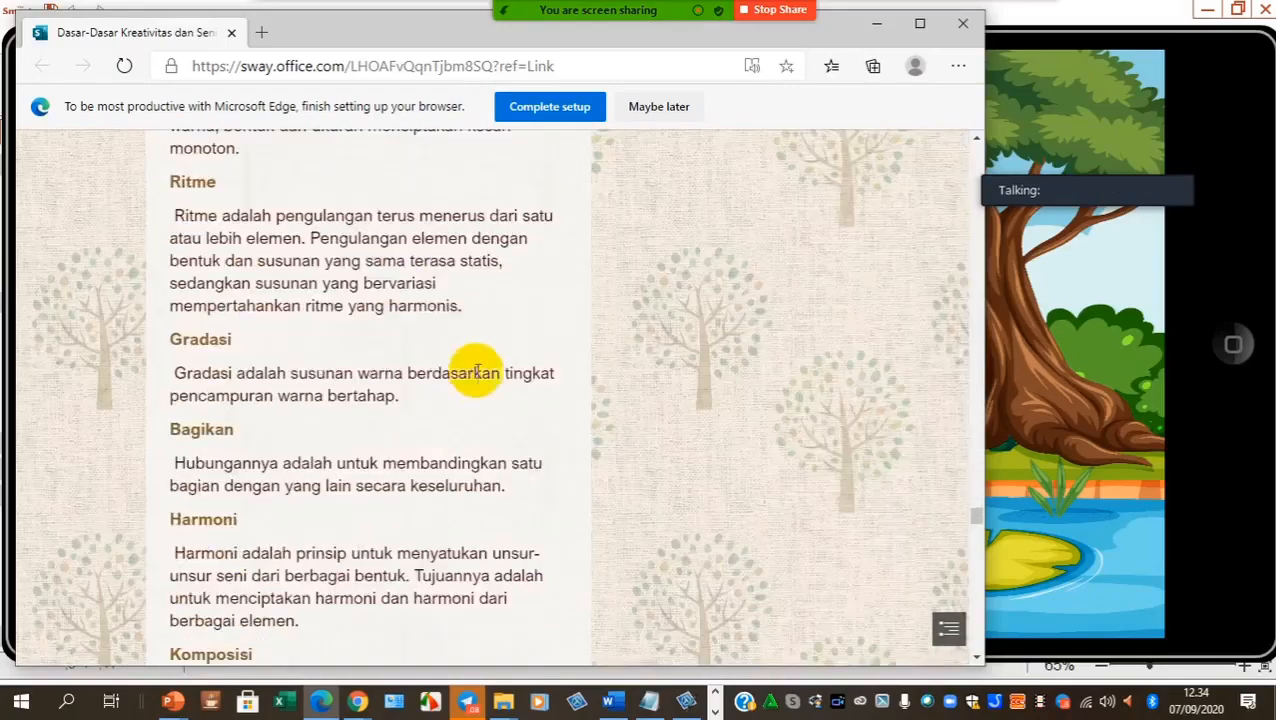
scroll(478, 388, down, 15)
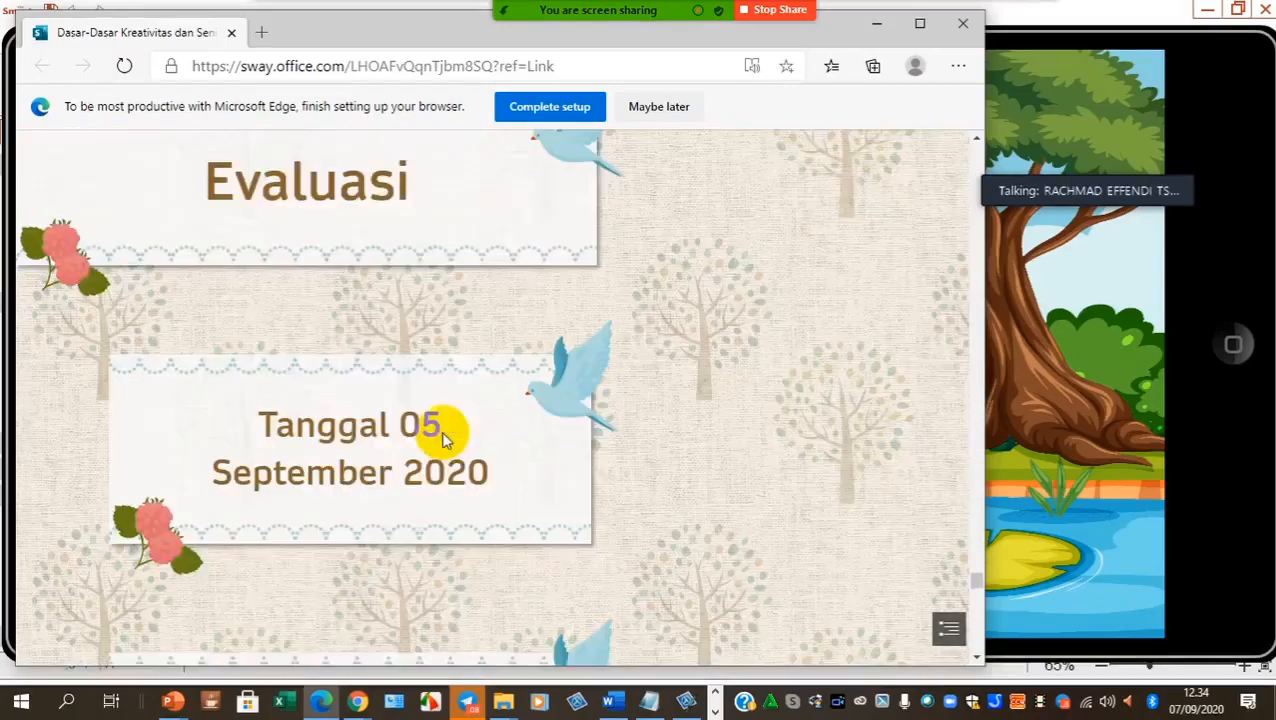
Step: Examine the Sway's Evaluasi section, including its date heading and evaluation link instructions, and close the Sway browser window
scroll(403, 408, down, 1)
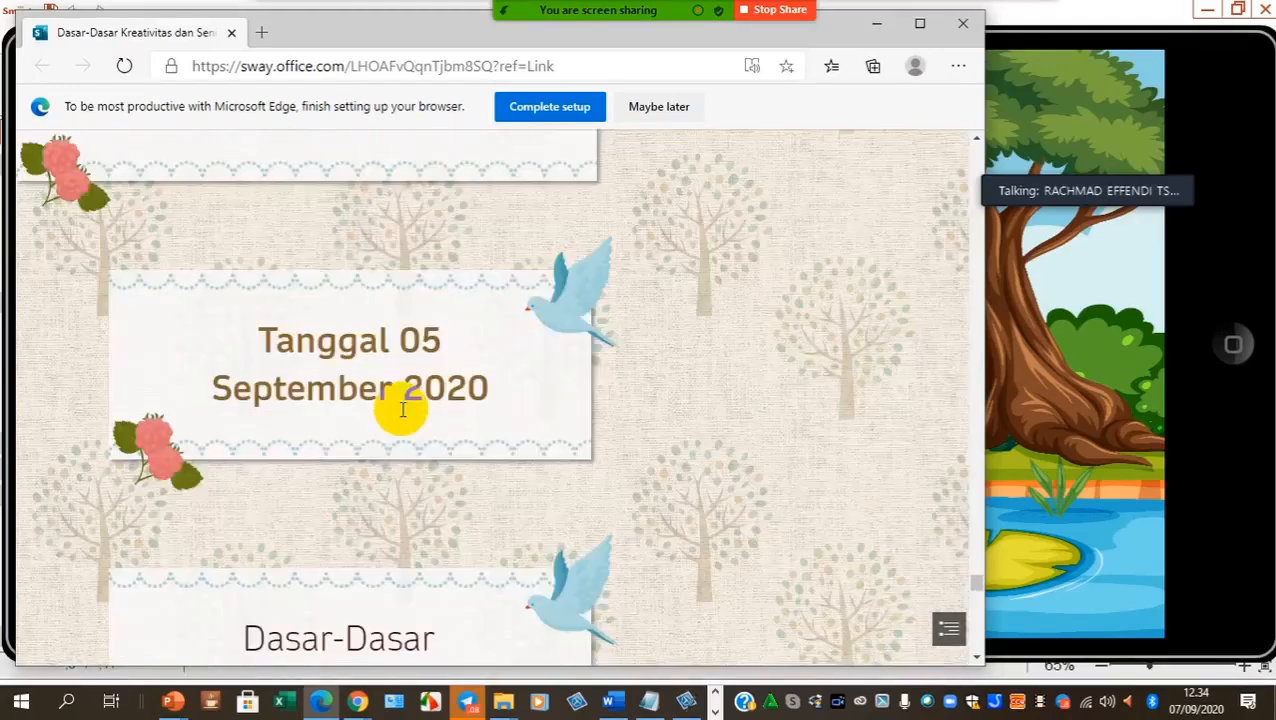
scroll(403, 421, up, 4)
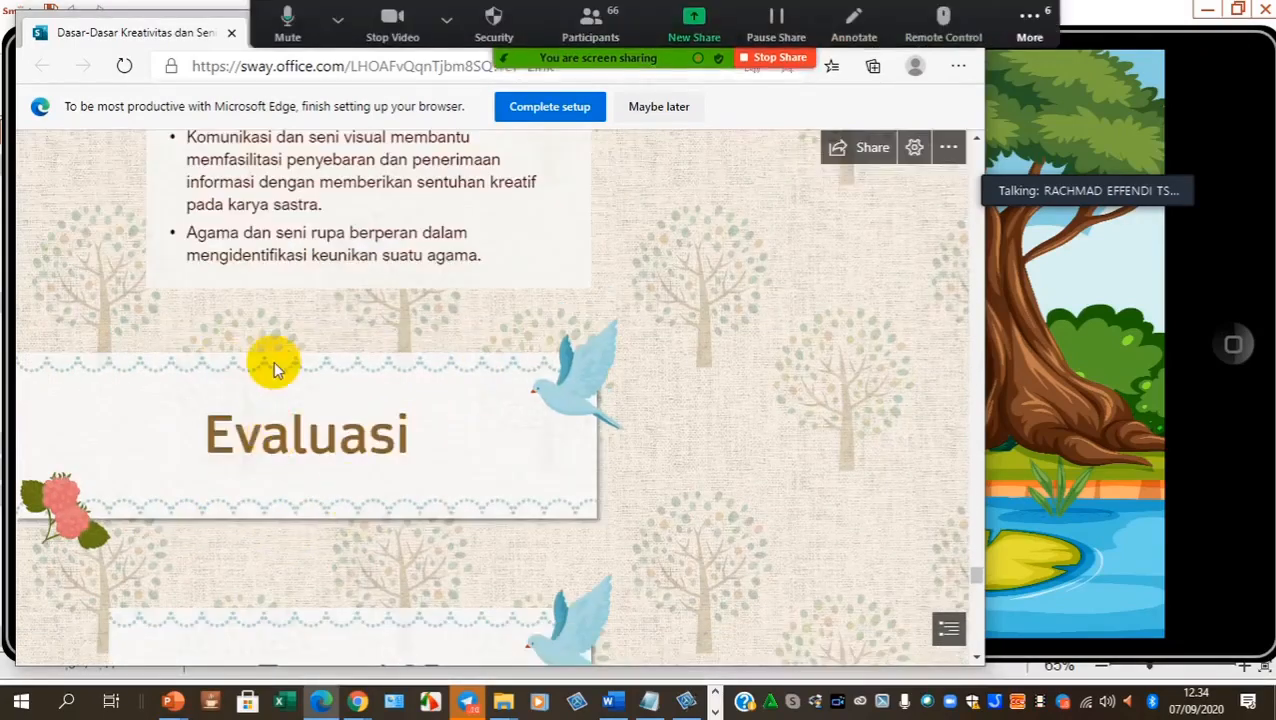
scroll(338, 470, down, 1)
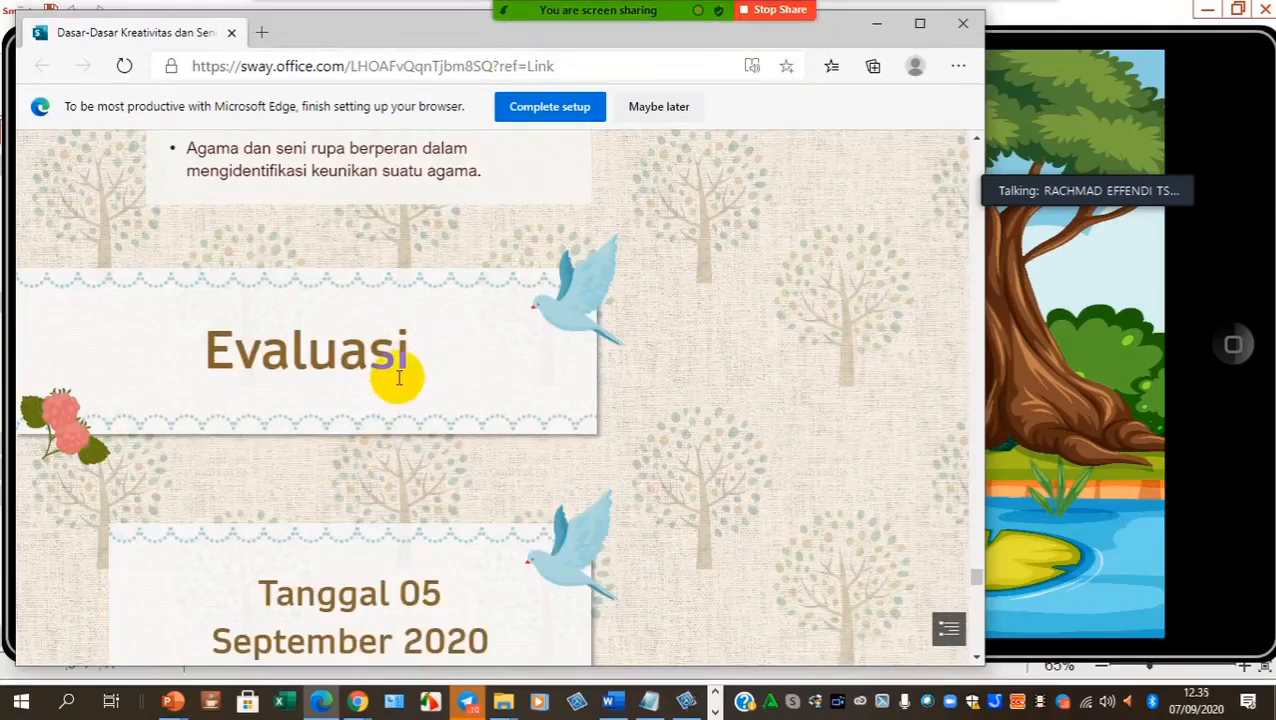
scroll(398, 386, down, 2)
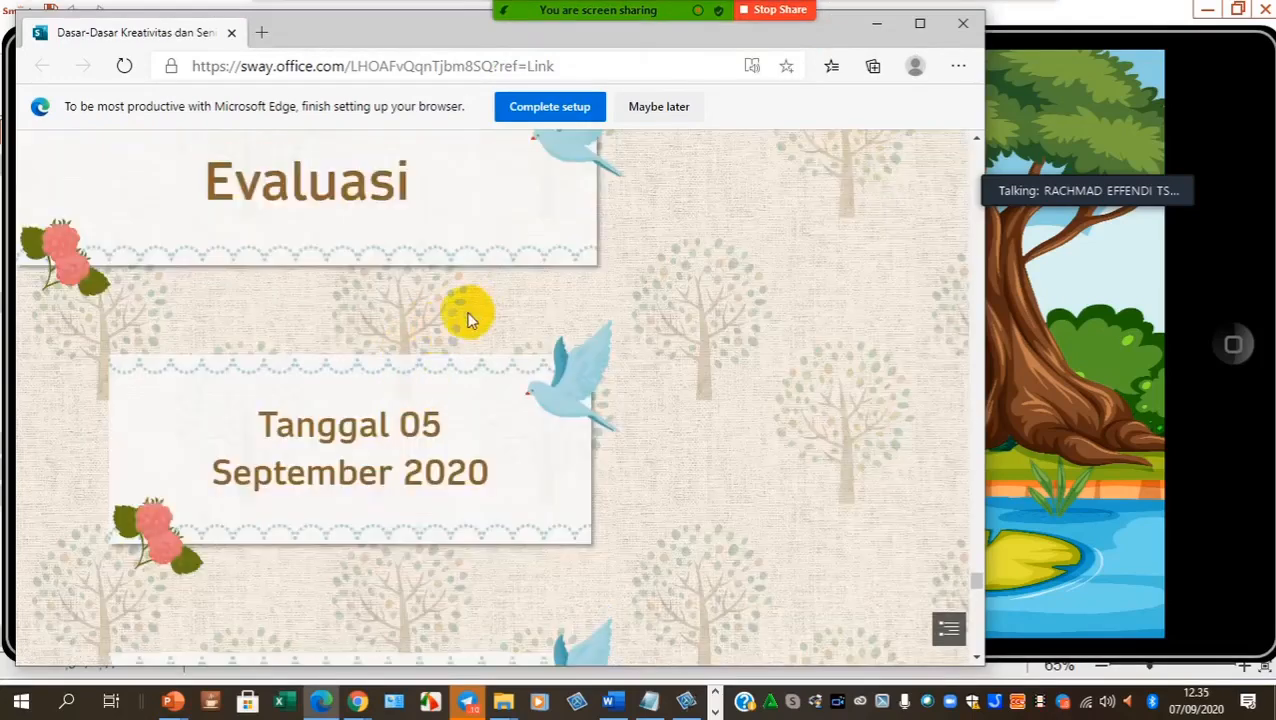
scroll(366, 358, down, 1)
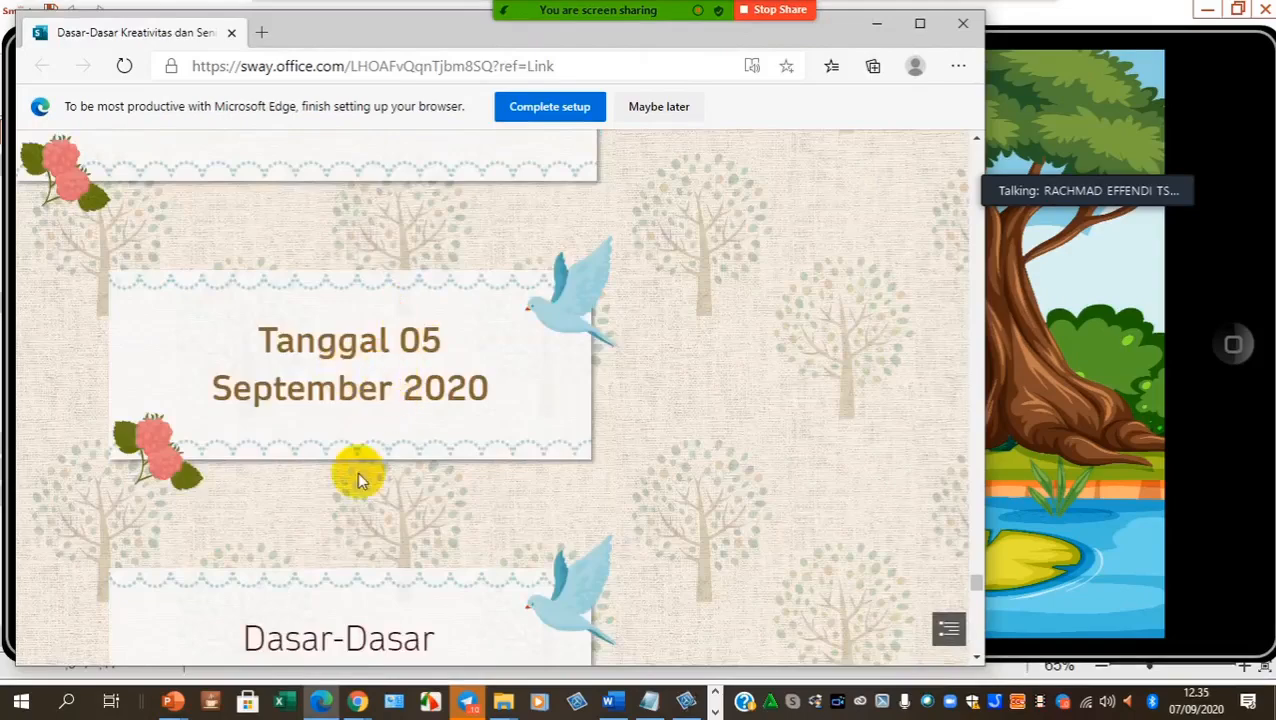
scroll(356, 470, down, 2)
scroll(360, 476, down, 5)
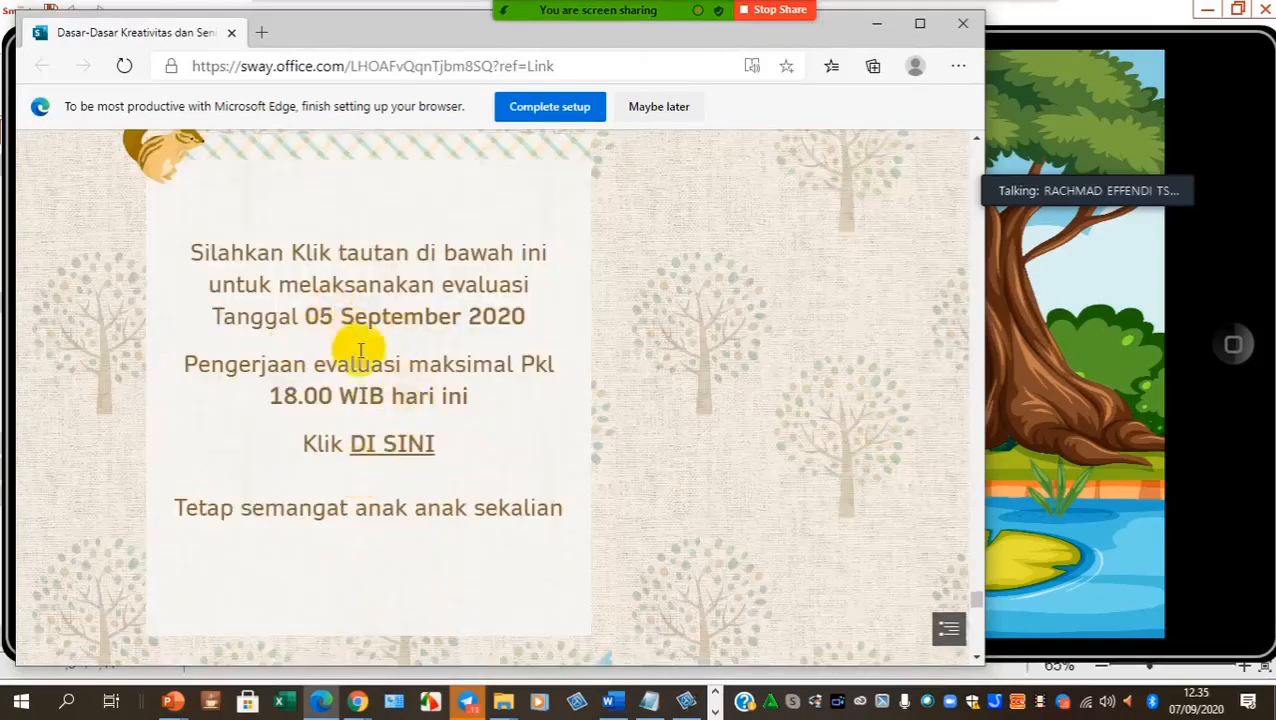
scroll(355, 420, up, 3)
scroll(350, 330, up, 3)
scroll(295, 330, up, 3)
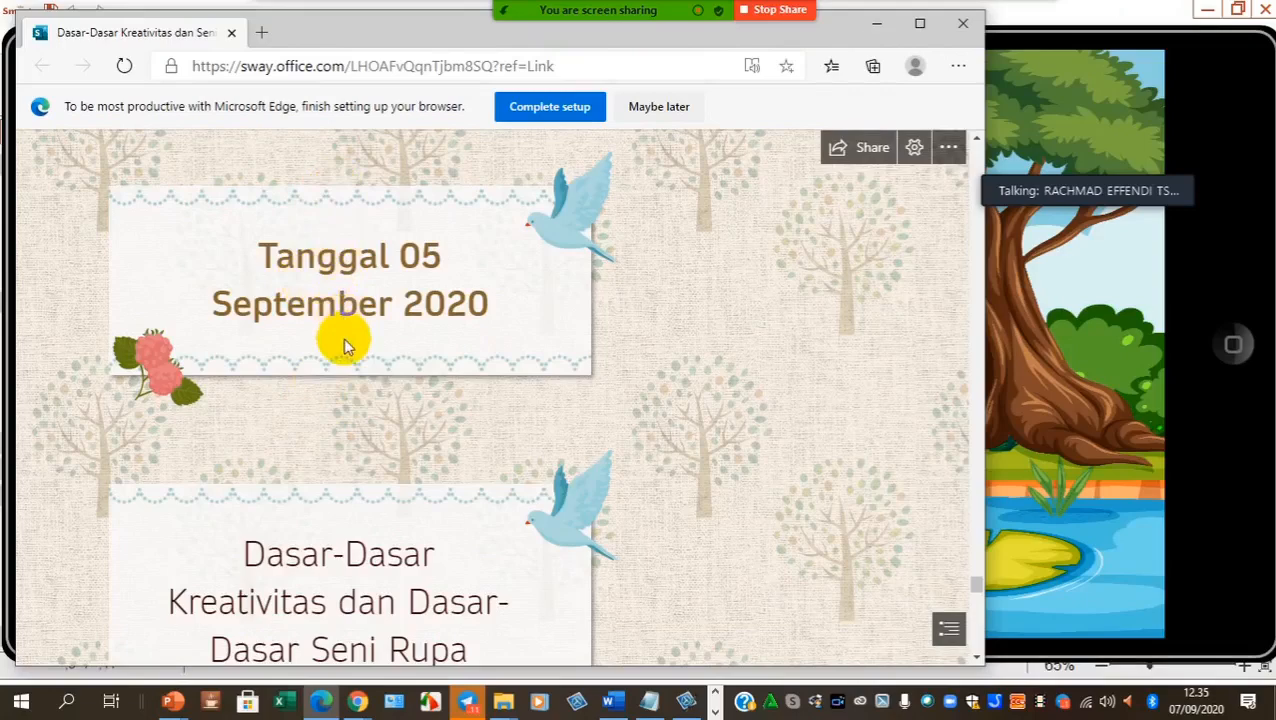
scroll(480, 300, up, 3)
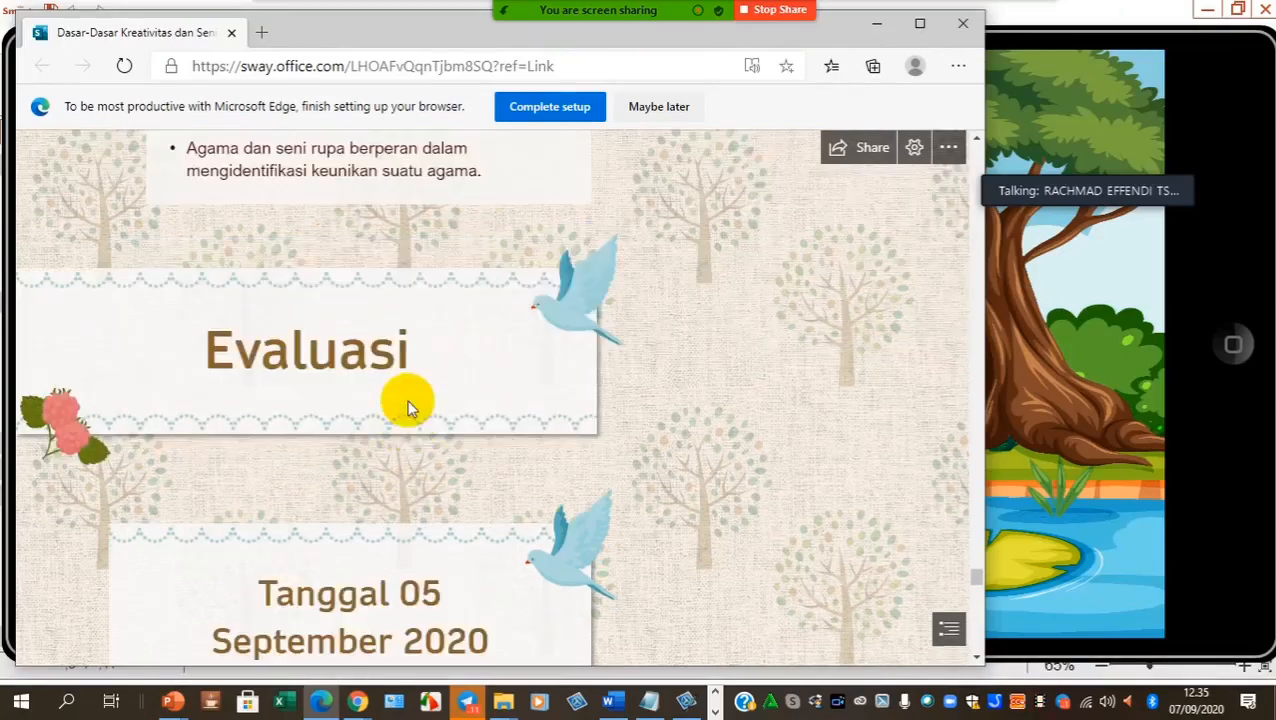
scroll(408, 405, down, 3)
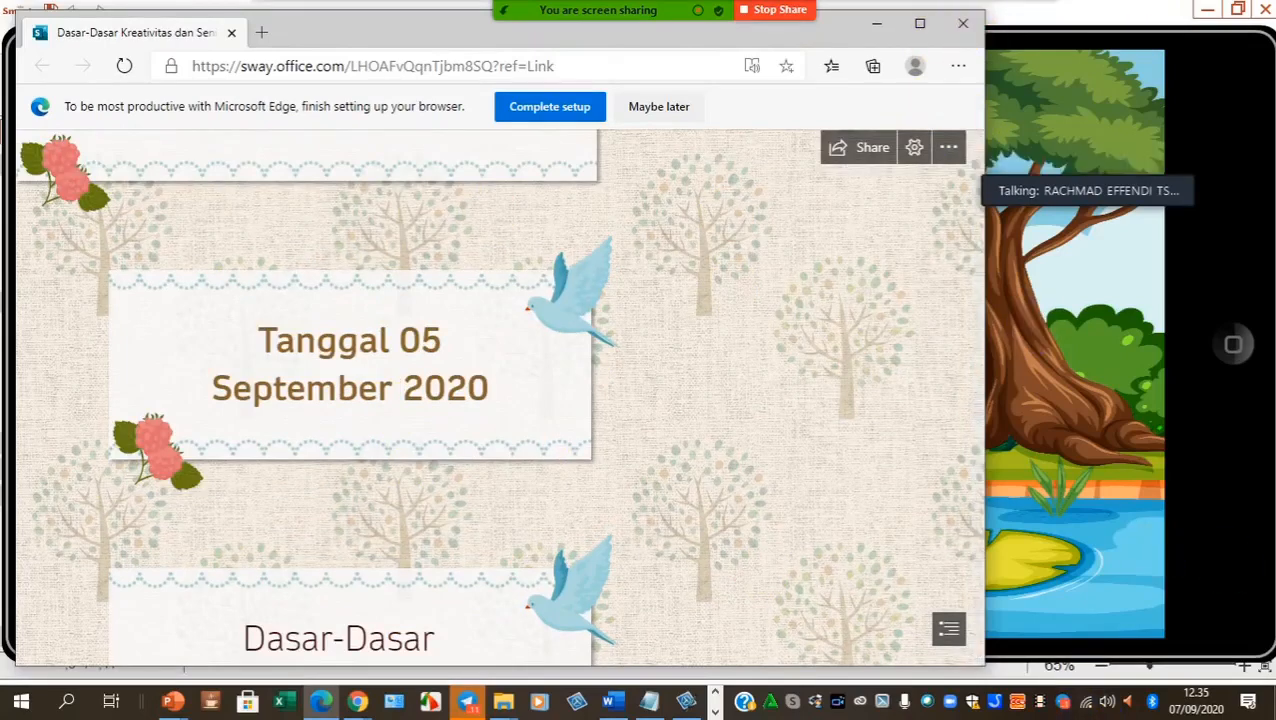
click(960, 24)
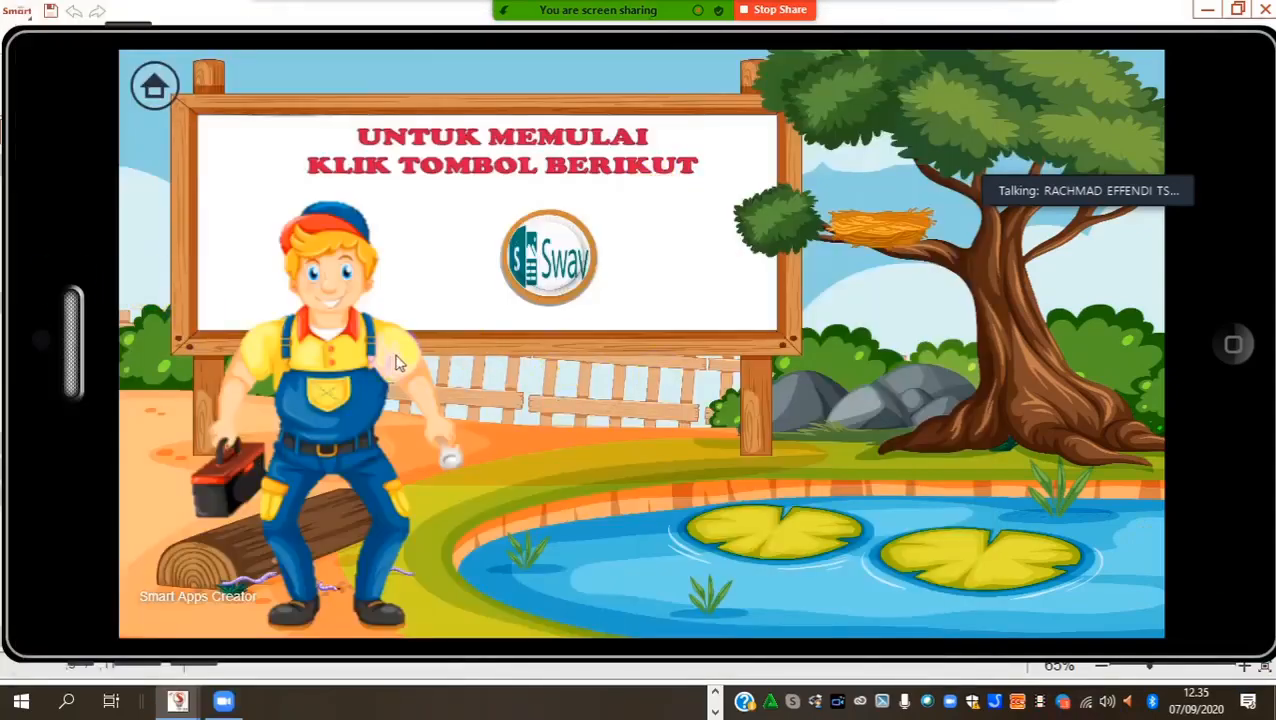
Step: Test the home, Latihan Soal and Kreator buttons in the app preview, and exit the preview
click(155, 92)
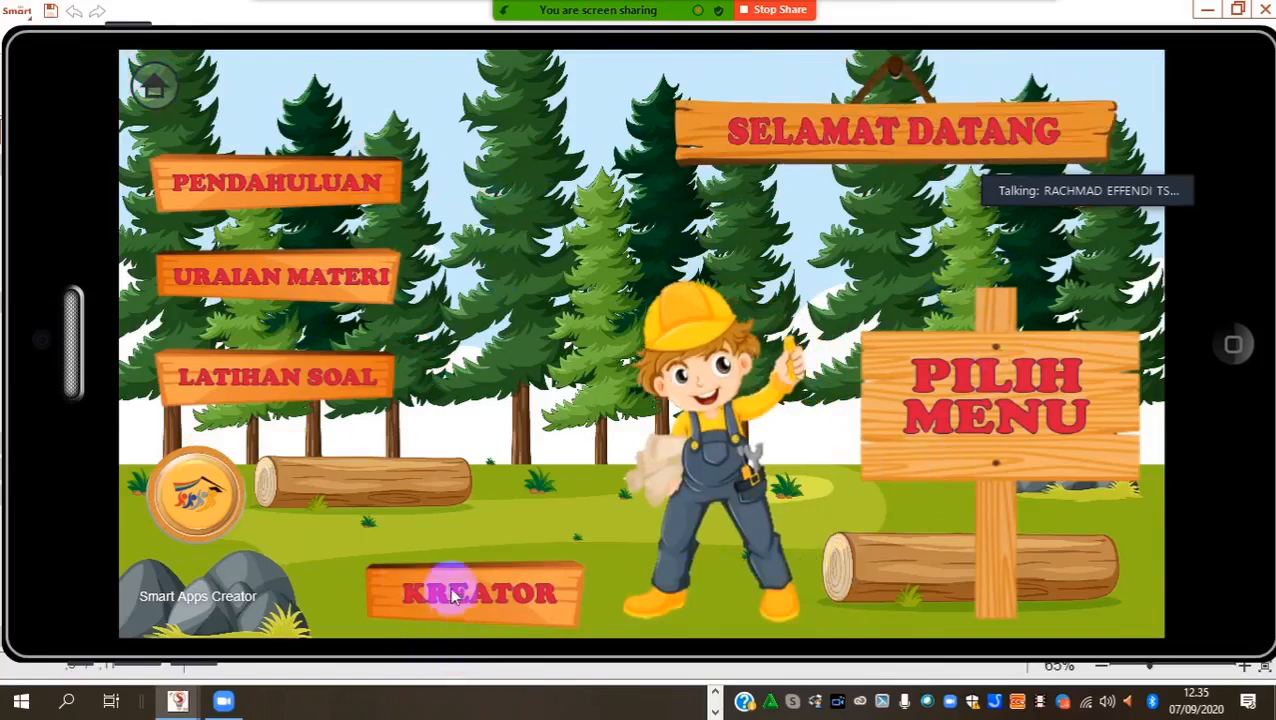
click(257, 382)
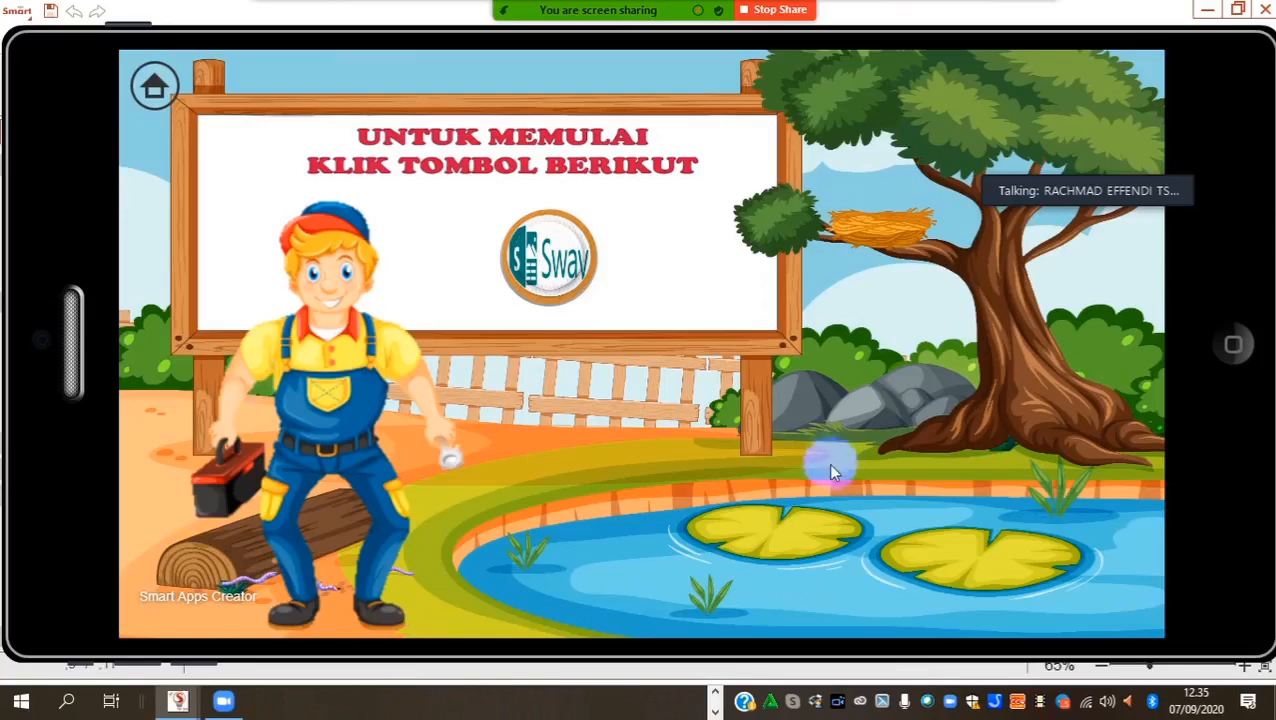
click(145, 92)
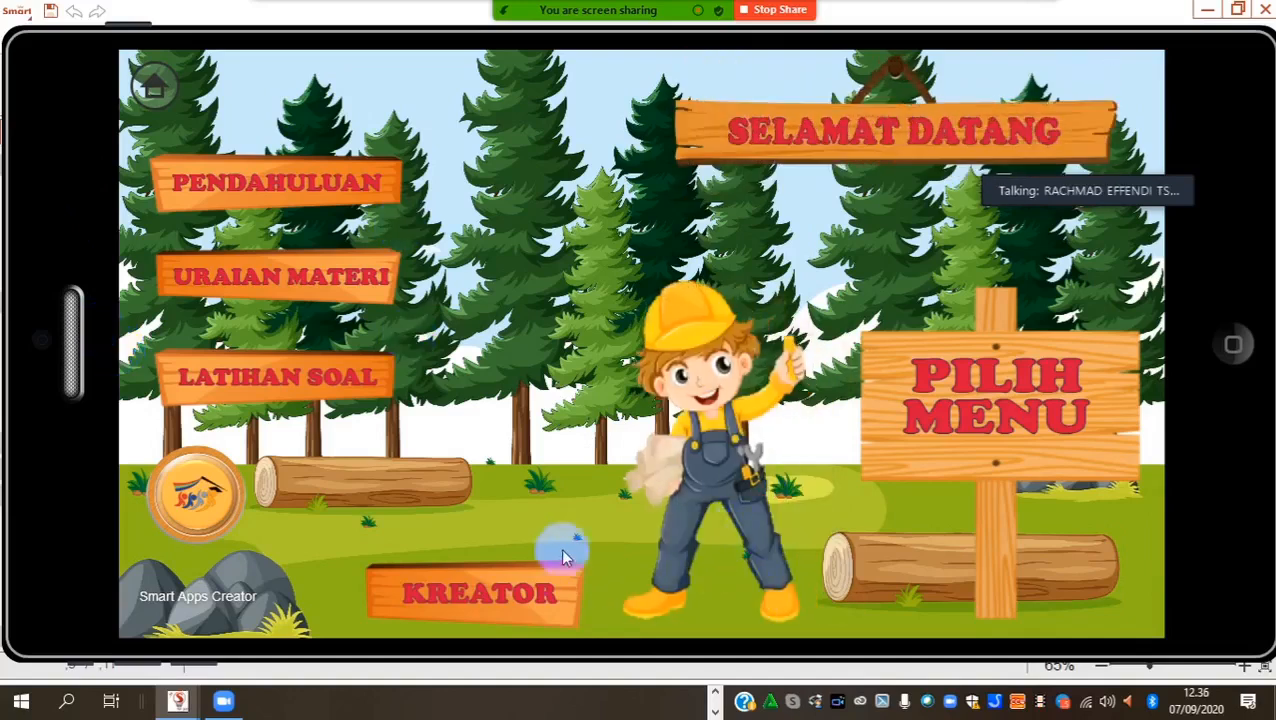
click(492, 622)
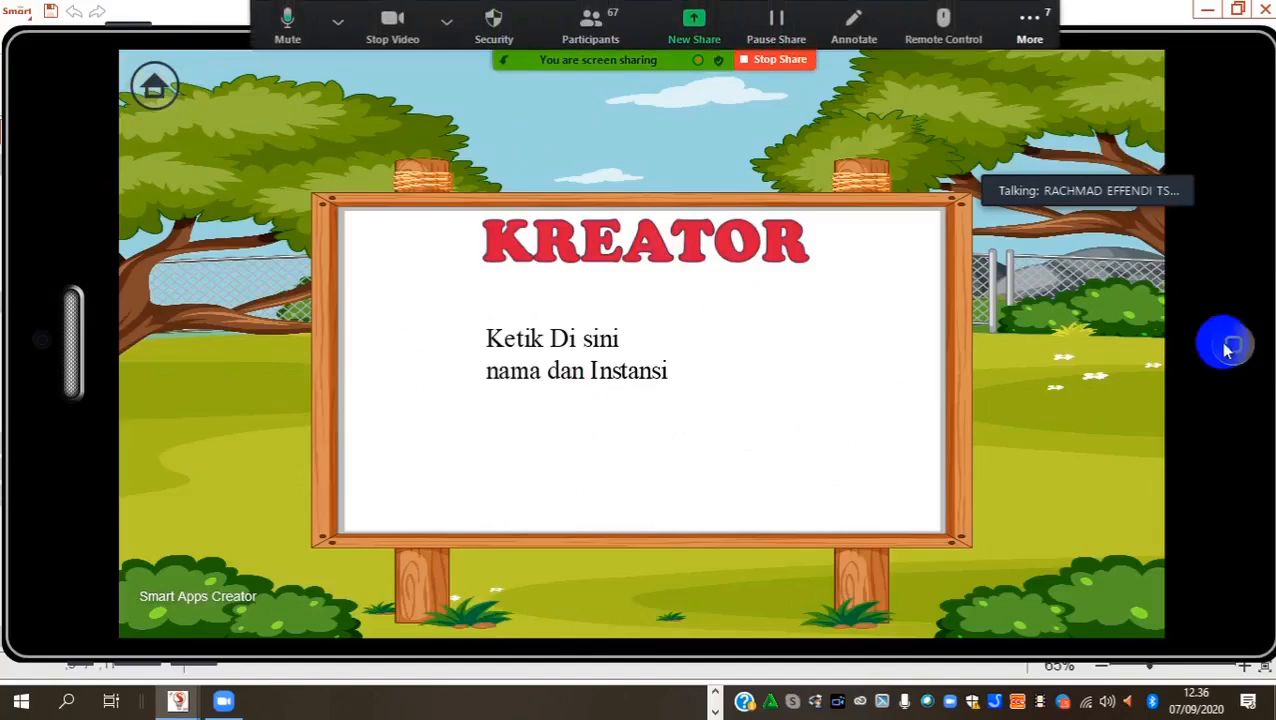
click(1232, 350)
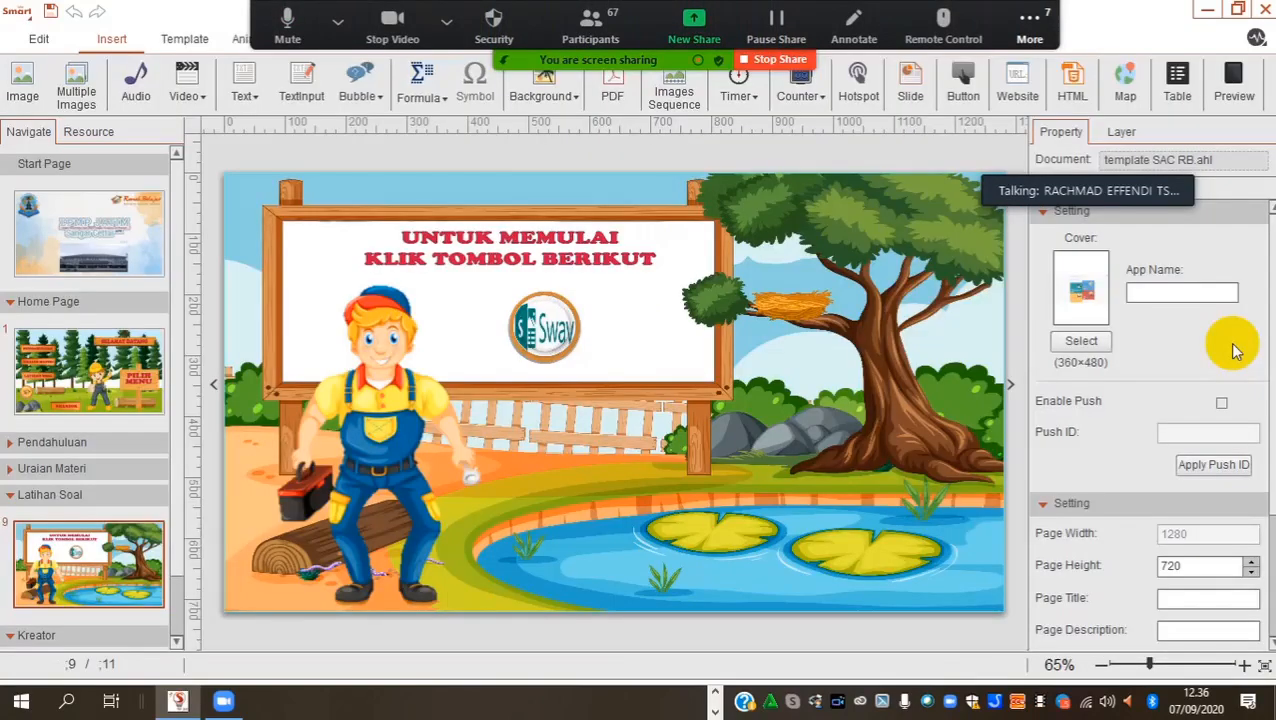
Step: On the Kreator page, replace the "nama dan Instansi" line with the creator's name and add "SMK Negeri 2 Trenggalek" on a new line
scroll(98, 590, down, 1)
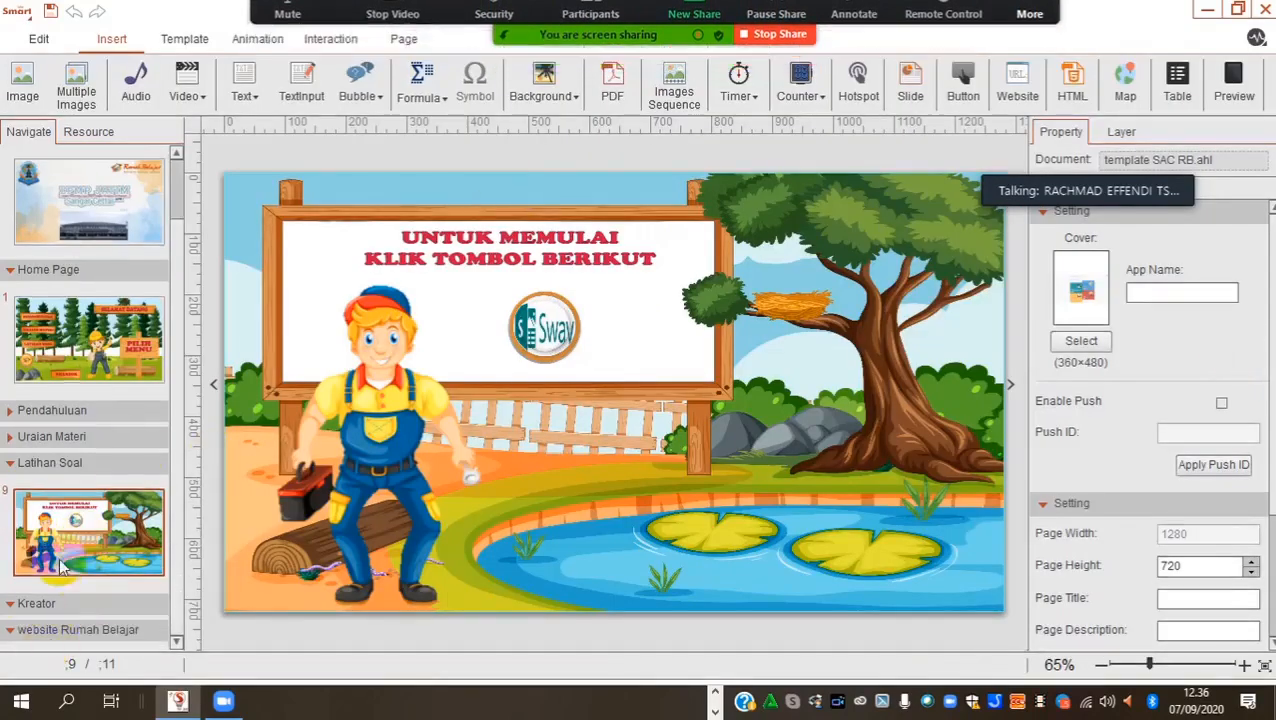
click(40, 606)
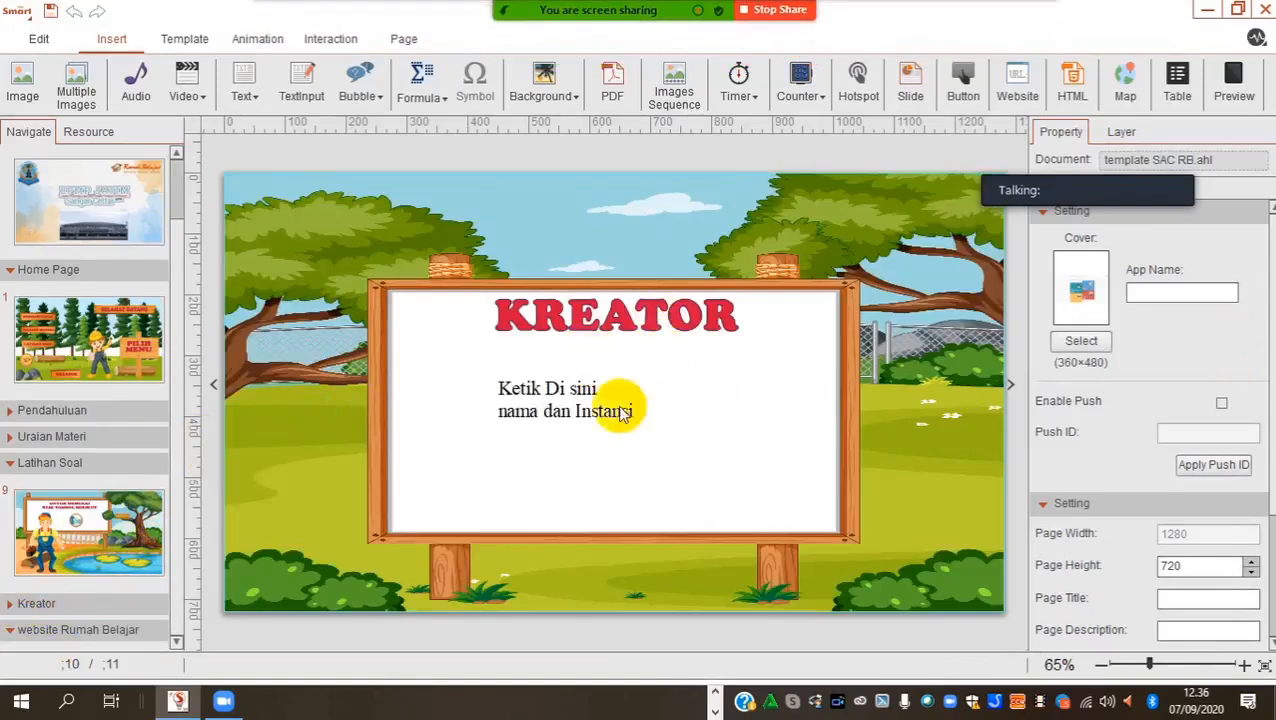
click(527, 388)
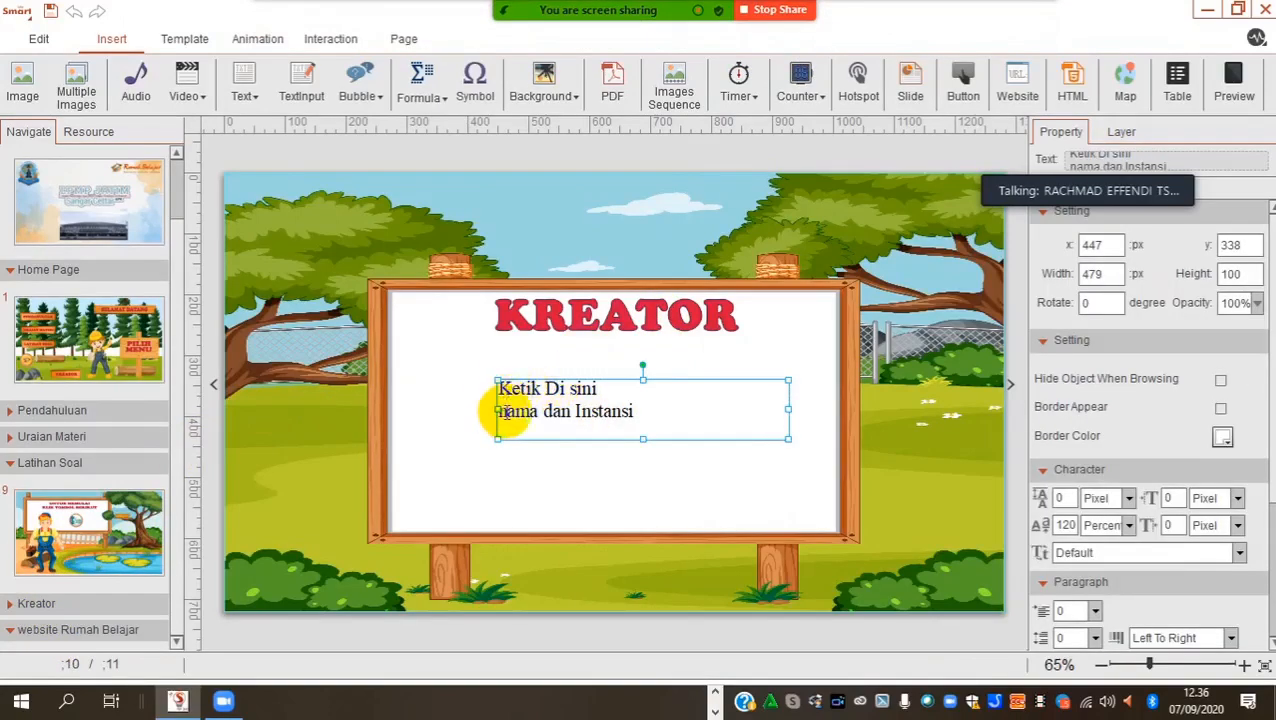
drag(500, 410, 677, 408)
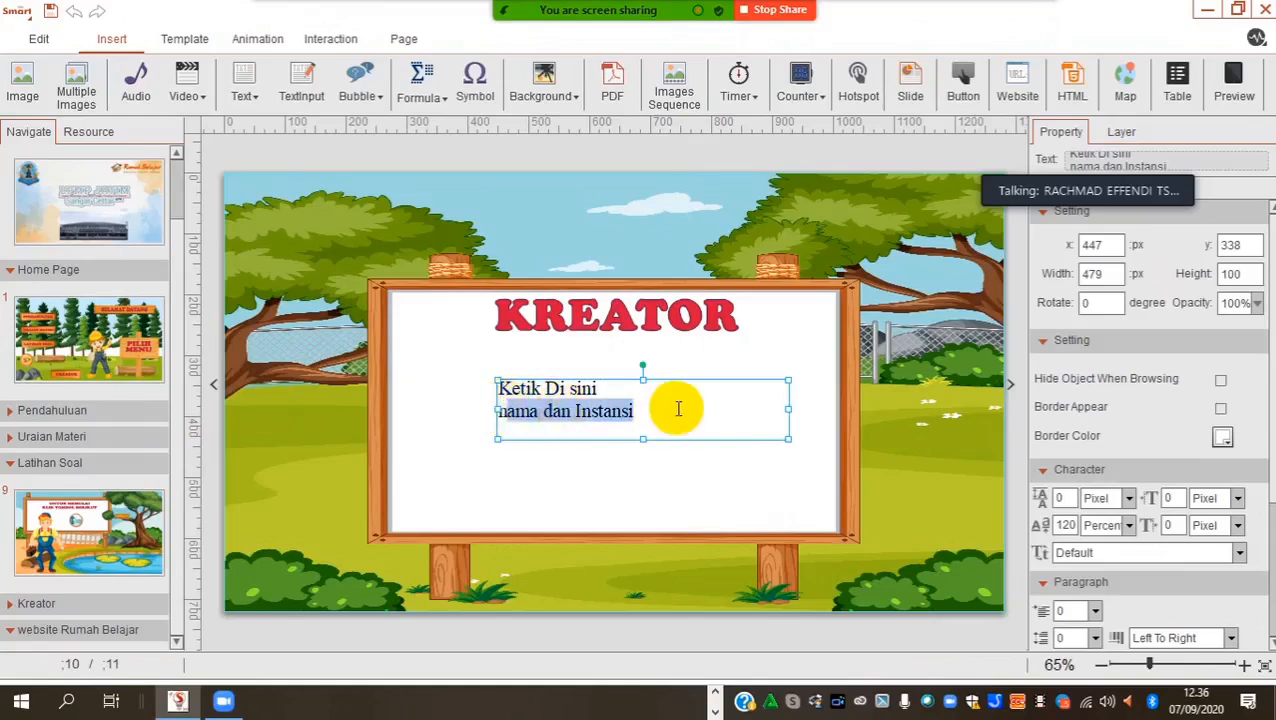
text(ndi)
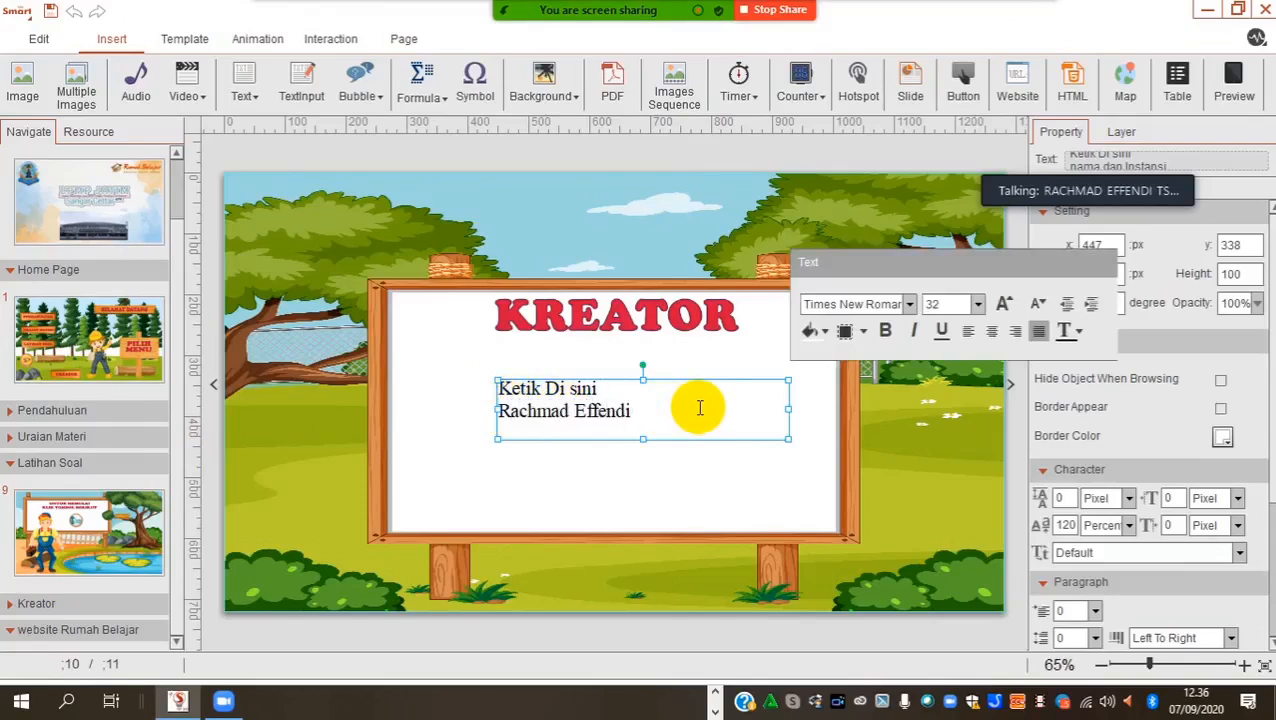
key(Return)
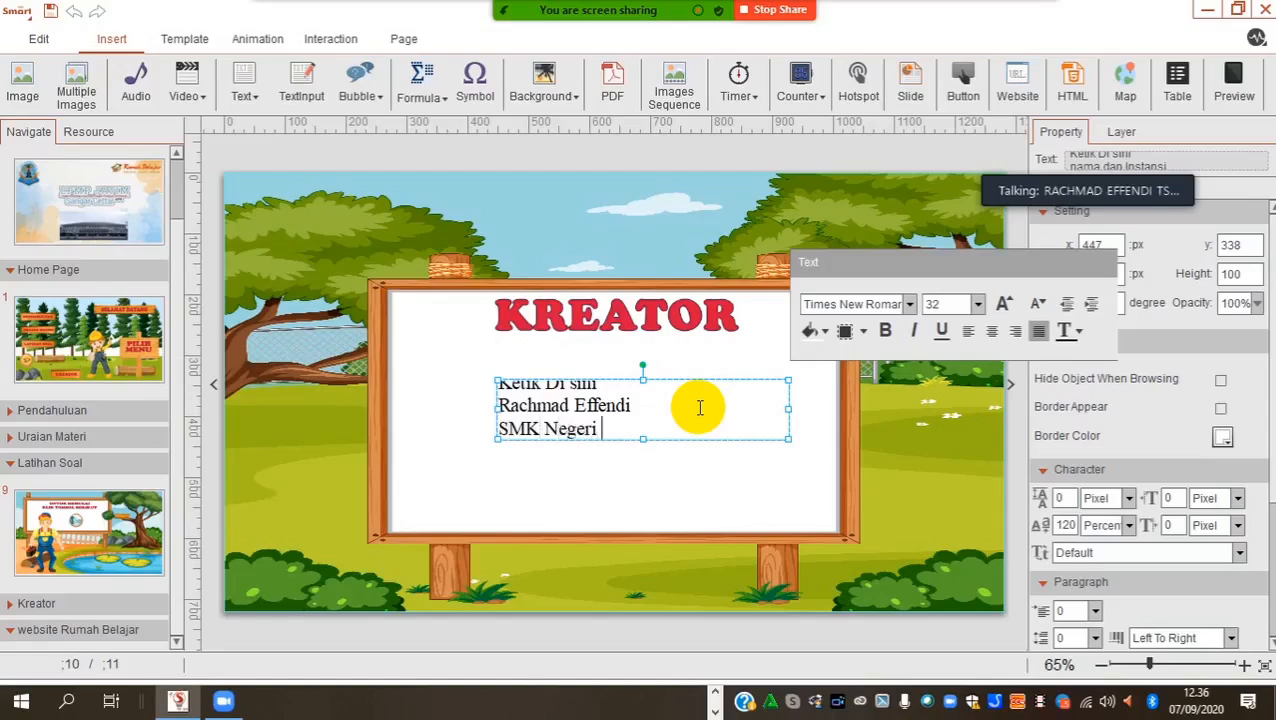
text(SMK Negeri 2 Trenggalek)
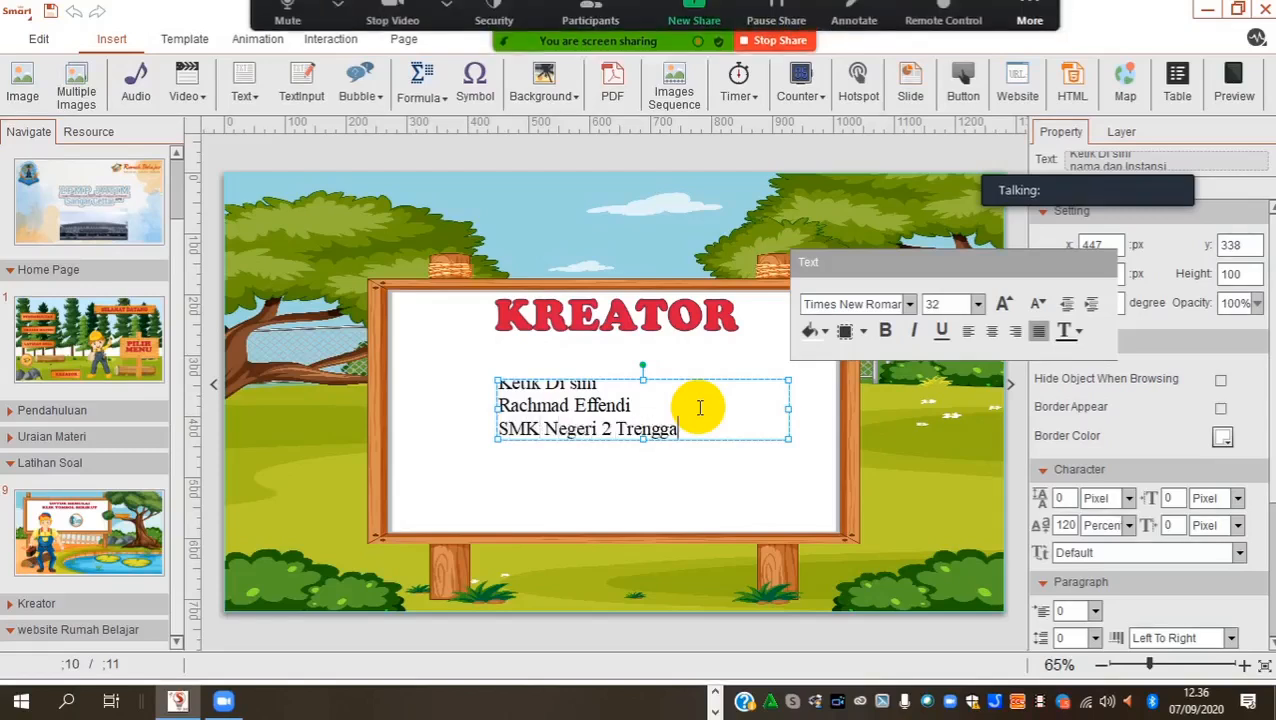
Step: Delete the "Ketik Di sini" placeholder line above the creator's name
click(622, 381)
key(BackSpace)
key(BackSpace)
key(BackSpace)
key(BackSpace)
key(BackSpace)
key(BackSpace)
key(BackSpace)
key(BackSpace)
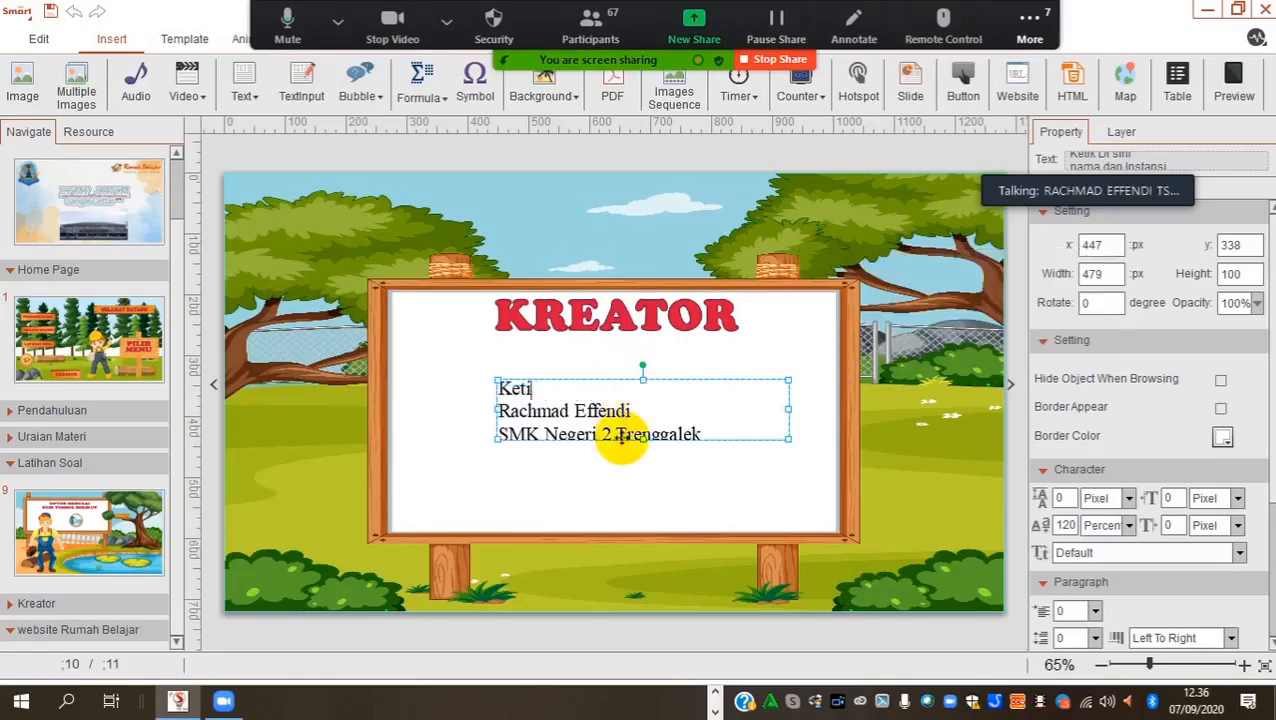